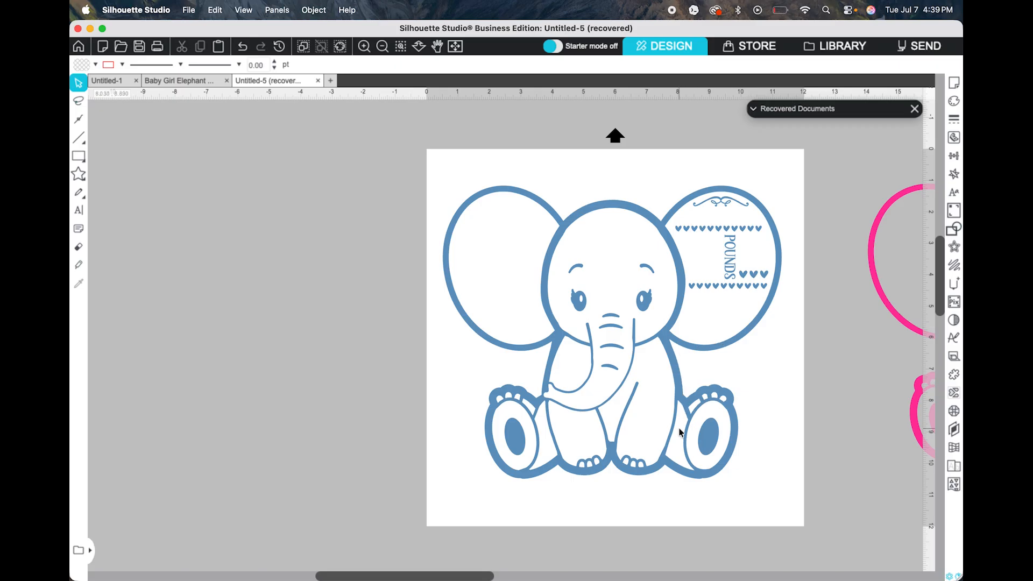
# Step: Select the elephant design to confirm its 10.778 × 9.328 in size, then pick the Text tool
pyautogui.hscroll(2, 640, 306)
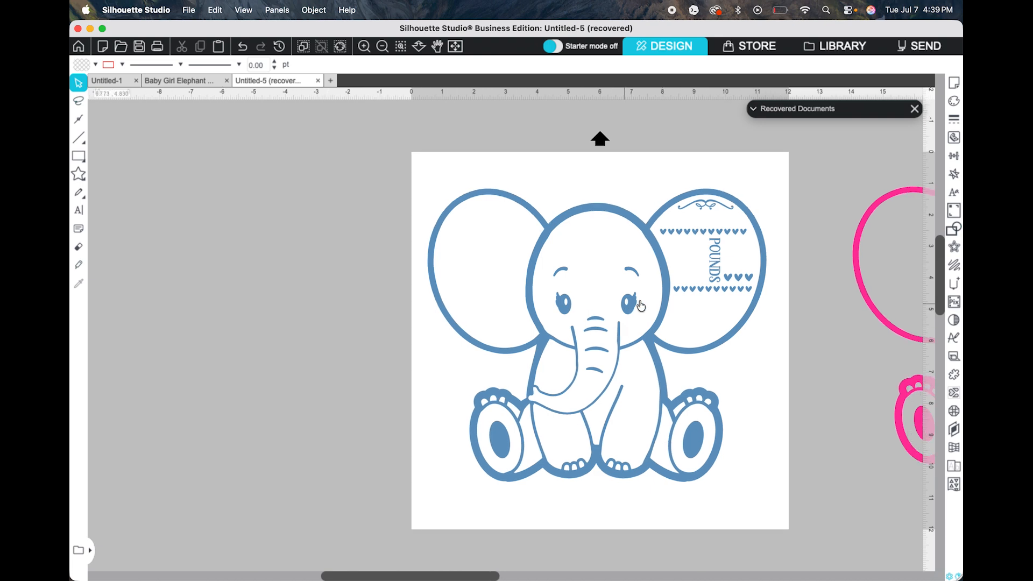
pyautogui.hscroll(3, 641, 306)
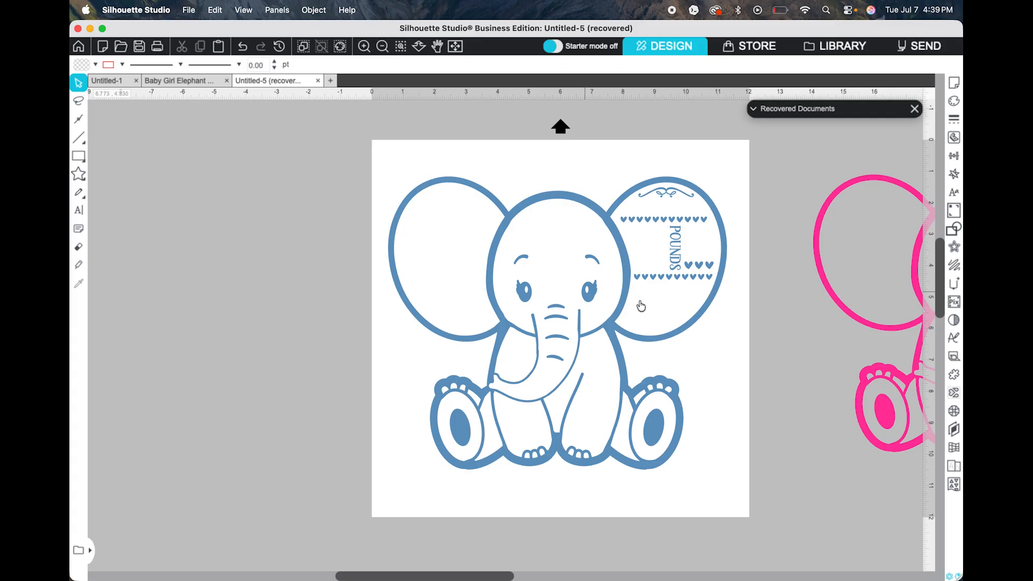
pyautogui.hscroll(8, 641, 305)
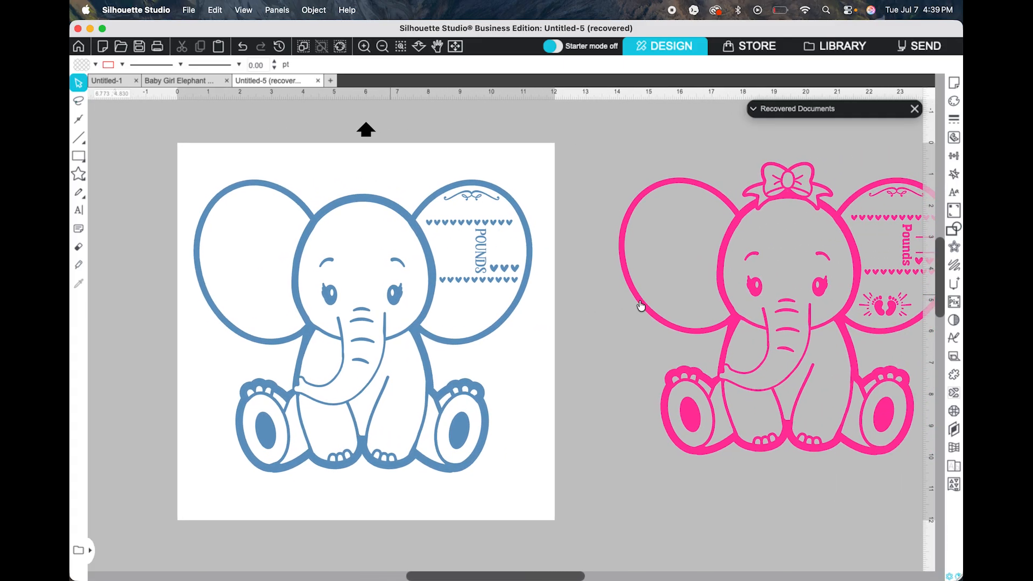
pyautogui.hscroll(2, 641, 305)
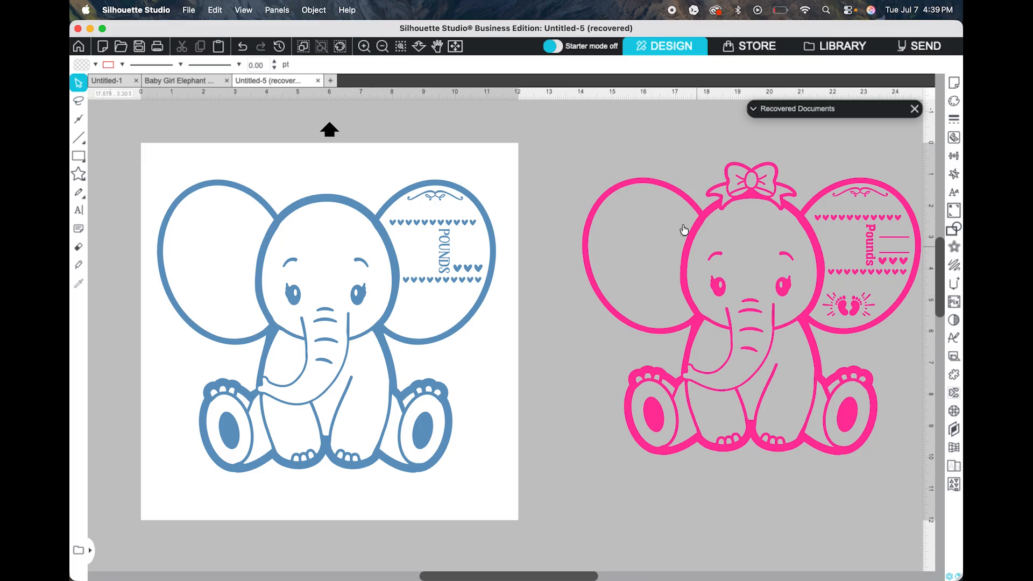
pyautogui.hscroll(-5, 512, 330)
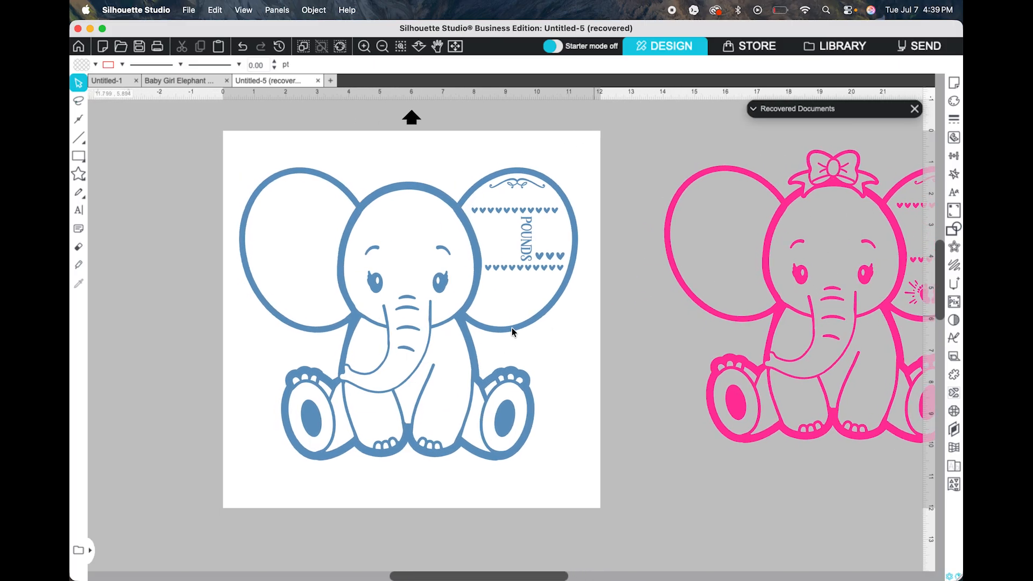
pyautogui.hscroll(-2, 512, 332)
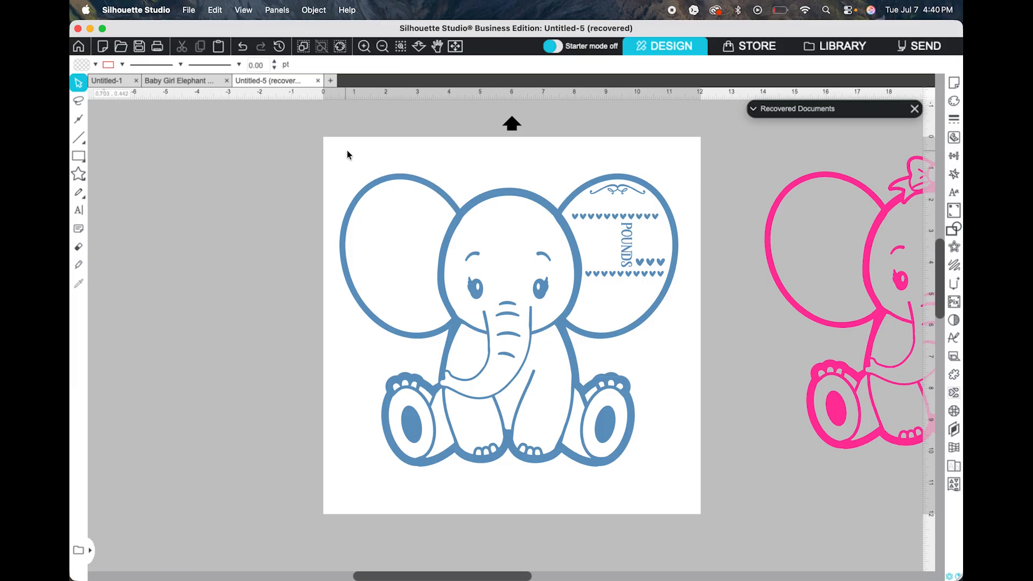
pyautogui.click(480, 158)
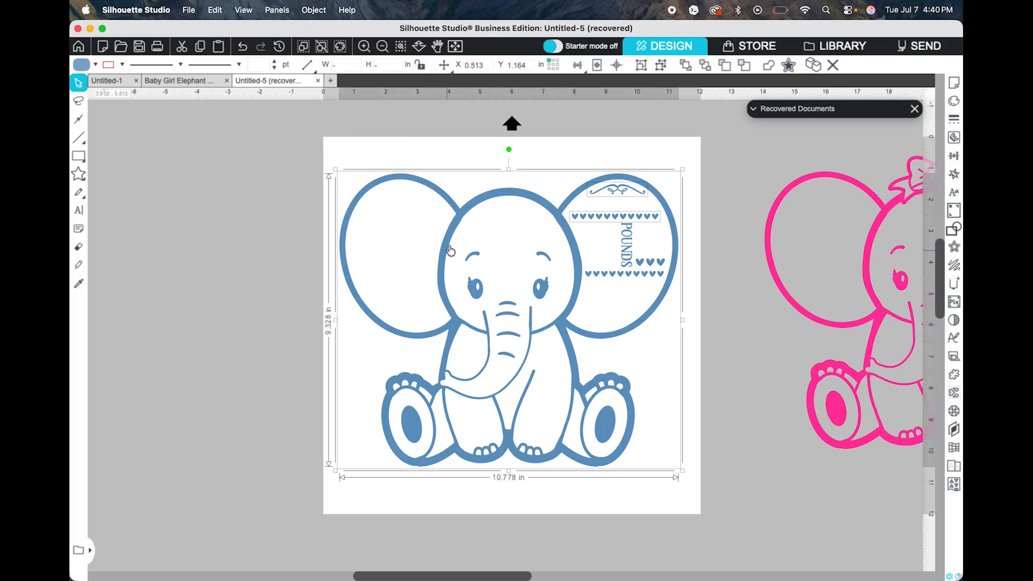
pyautogui.click(303, 139)
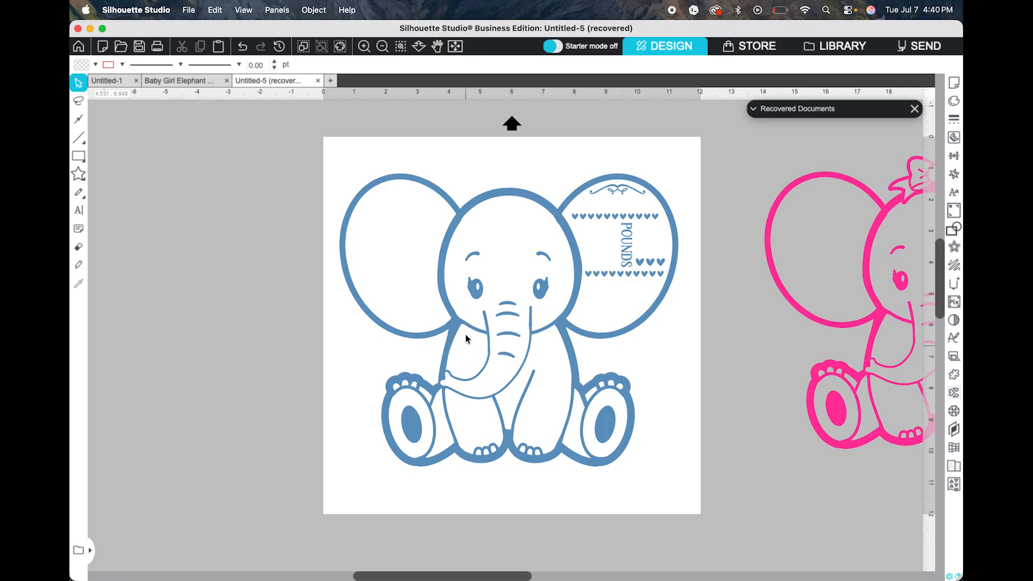
pyautogui.click(484, 325)
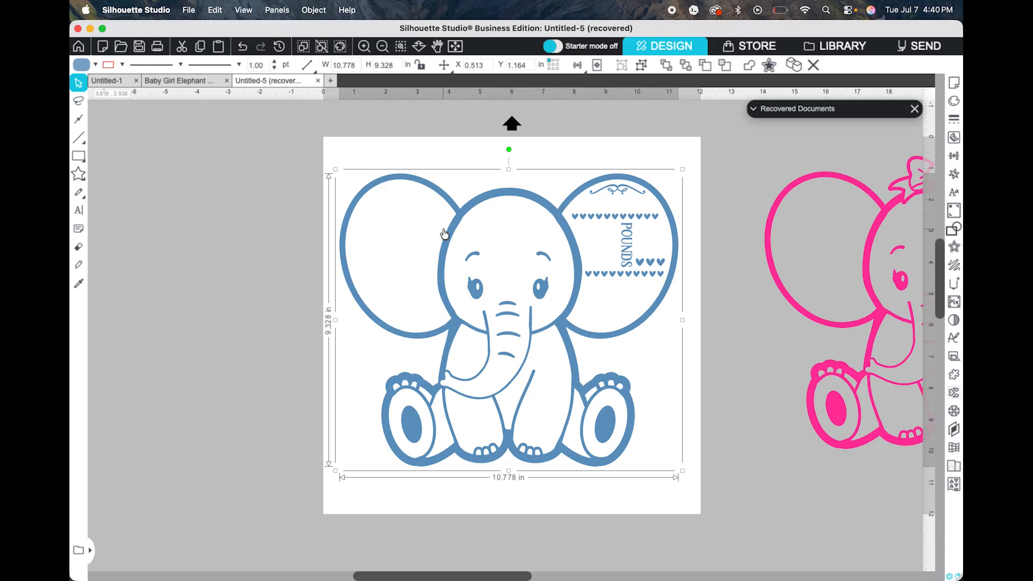
pyautogui.click(213, 305)
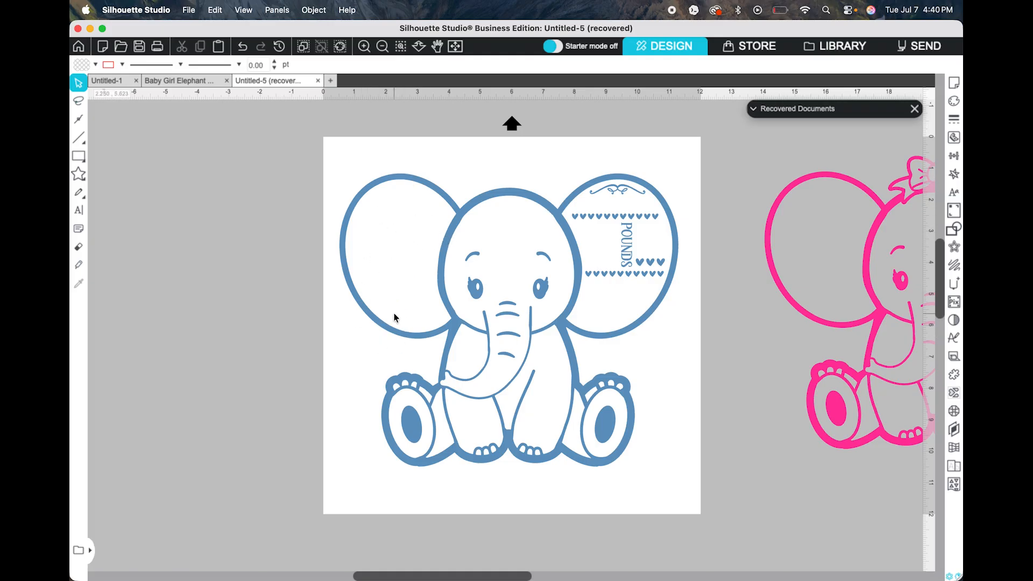
pyautogui.click(79, 210)
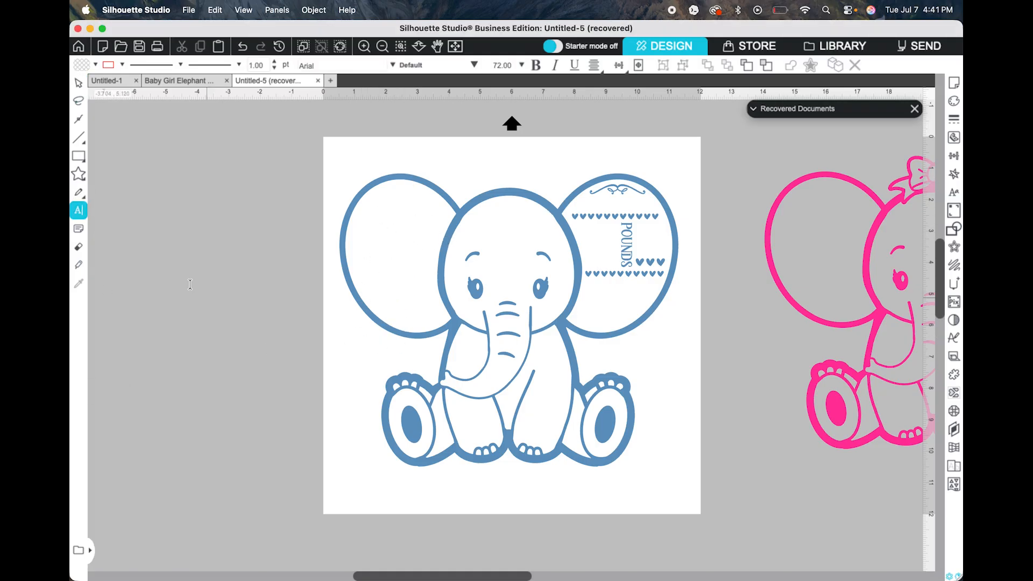
# Step: Add a text object 'Y' and, below it, a text line with the baby's name
pyautogui.click(167, 250)
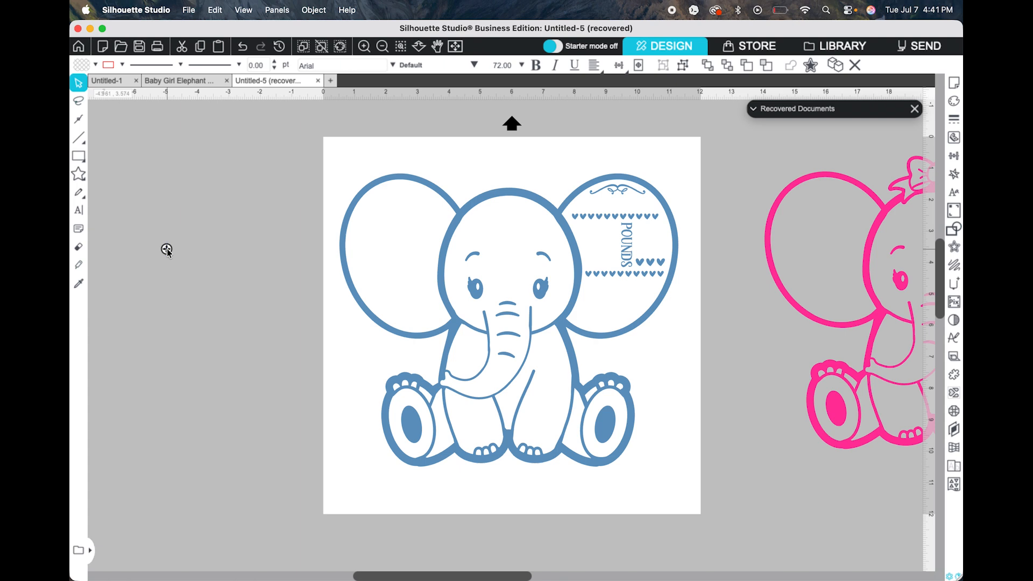
pyautogui.write('Y')
pyautogui.click(203, 295)
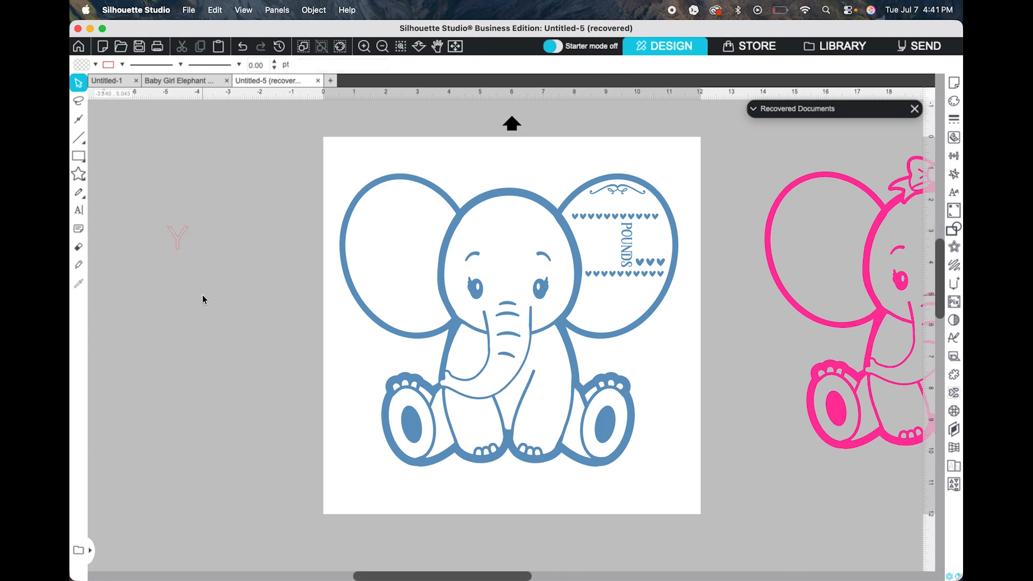
pyautogui.click(78, 216)
pyautogui.click(150, 333)
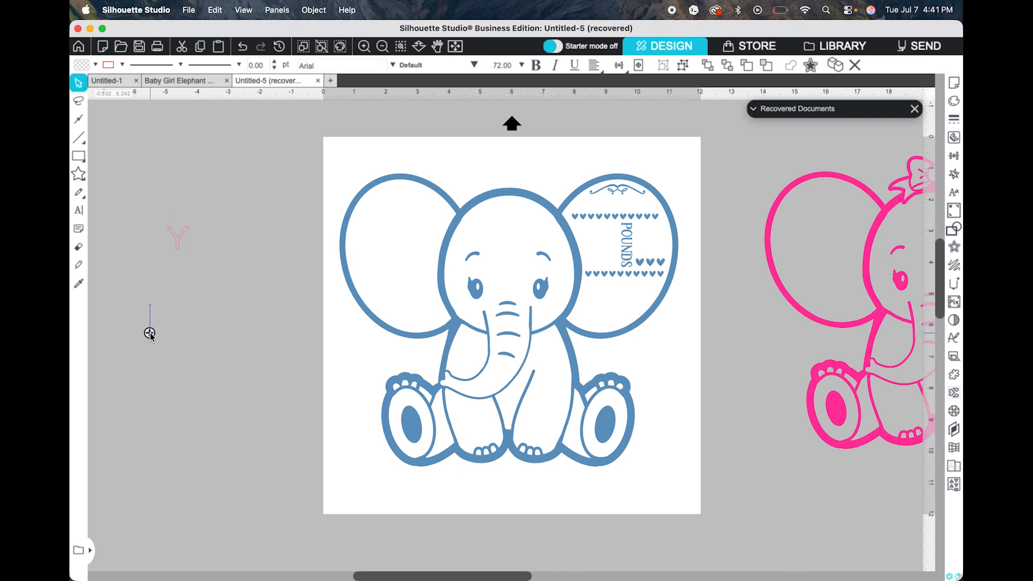
pyautogui.write('Yah')
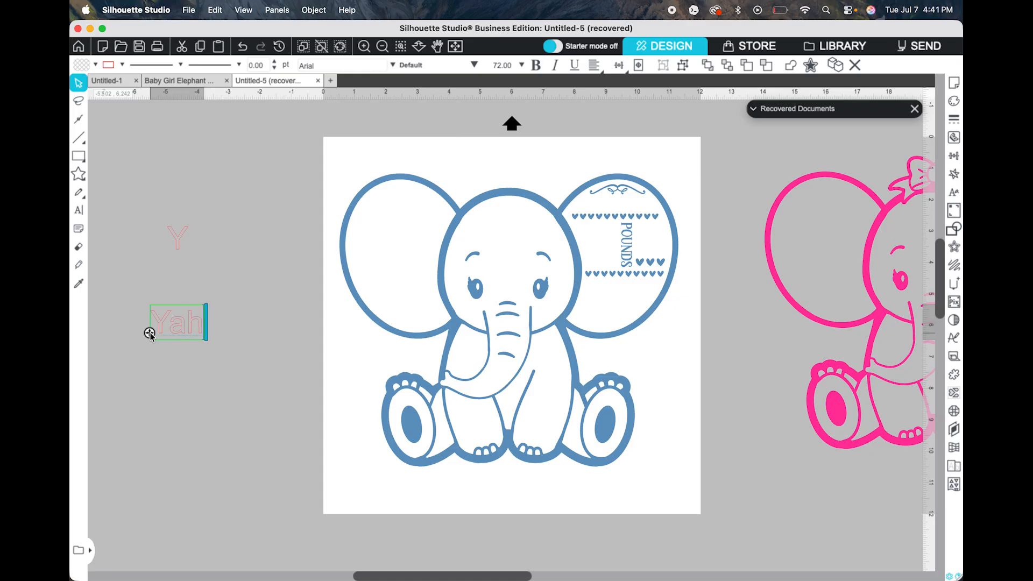
pyautogui.write('Siah')
pyautogui.click(193, 365)
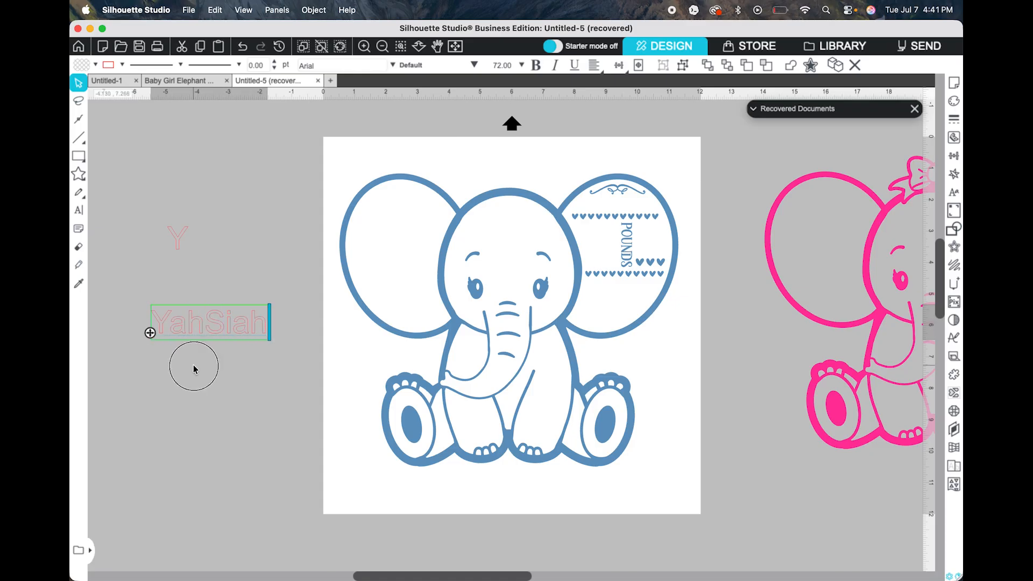
# Step: Enlarge the Y to 2.244 × 3.759 in and place it above the name
pyautogui.click(177, 233)
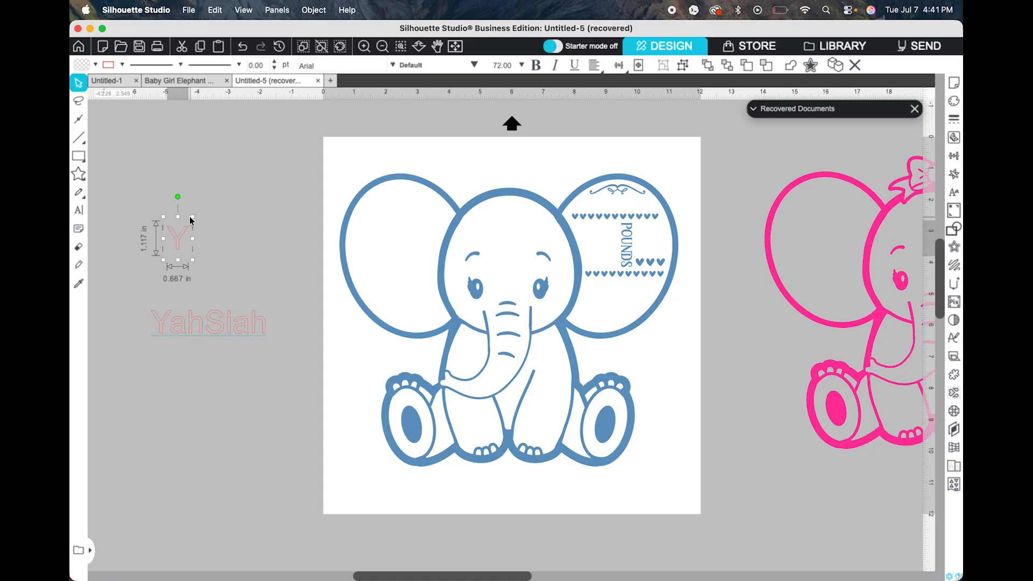
pyautogui.moveTo(193, 216); pyautogui.dragTo(268, 156)
pyautogui.moveTo(206, 193); pyautogui.dragTo(383, 253)
pyautogui.moveTo(311, 236); pyautogui.dragTo(199, 235)
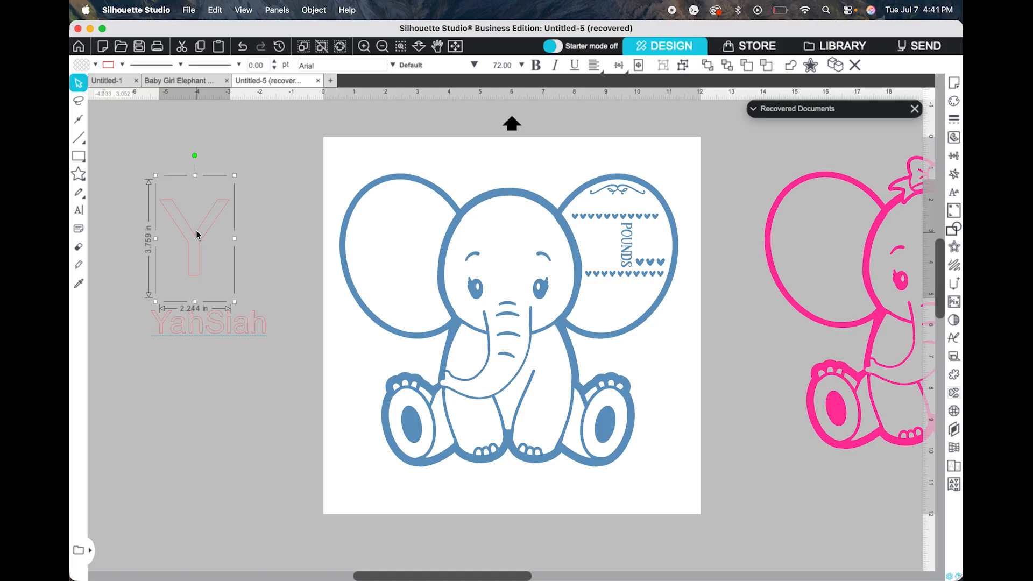
pyautogui.click(393, 66)
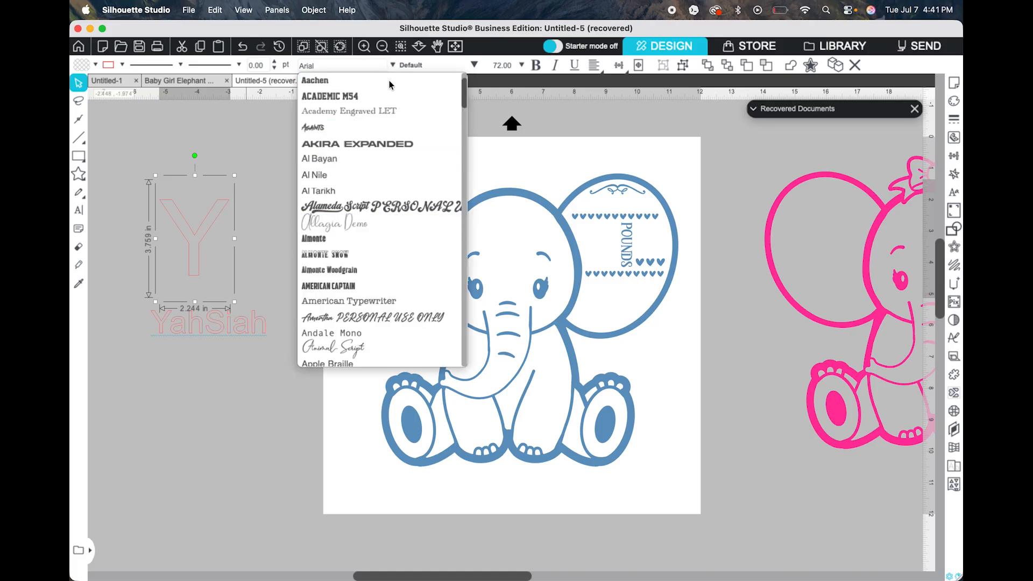
# Step: Set the large Y's font to Academic M54
pyautogui.click(390, 81)
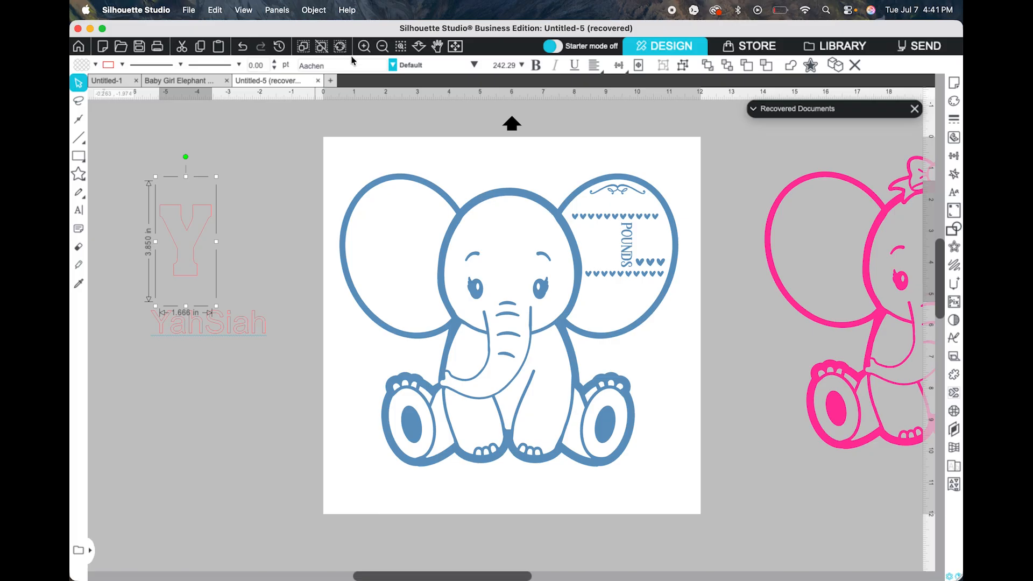
pyautogui.click(394, 65)
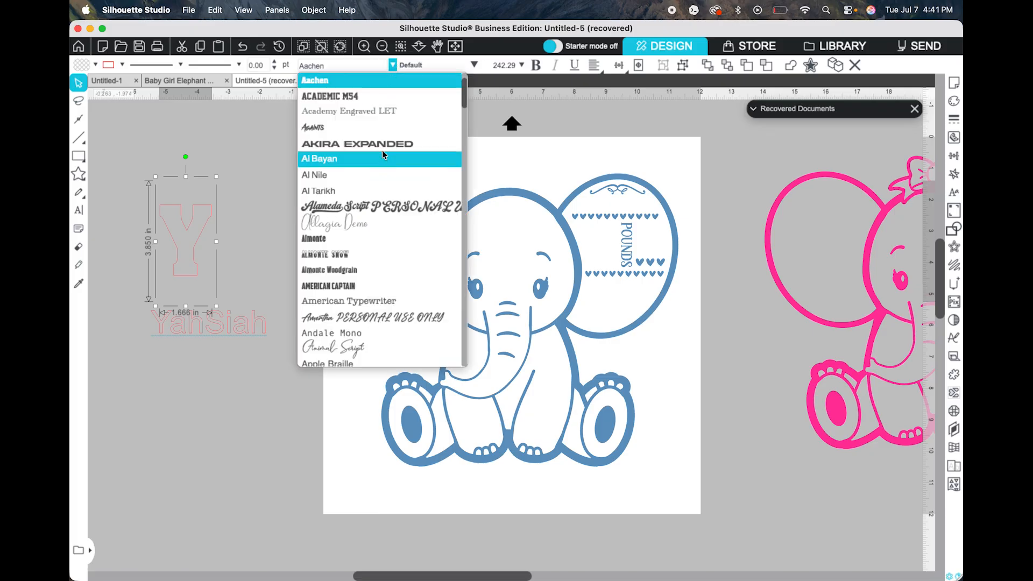
pyautogui.click(368, 95)
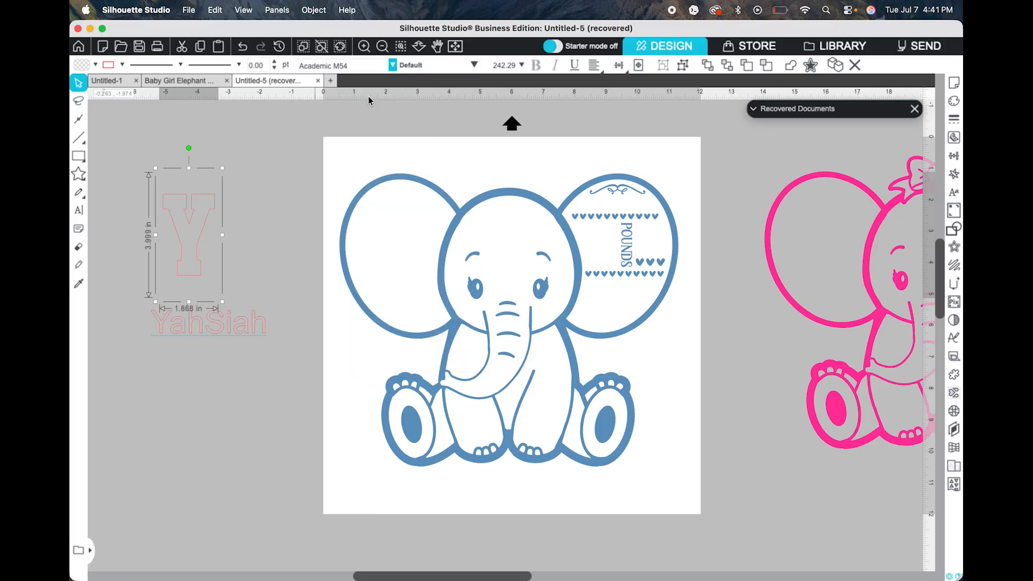
pyautogui.click(393, 66)
pyautogui.click(156, 152)
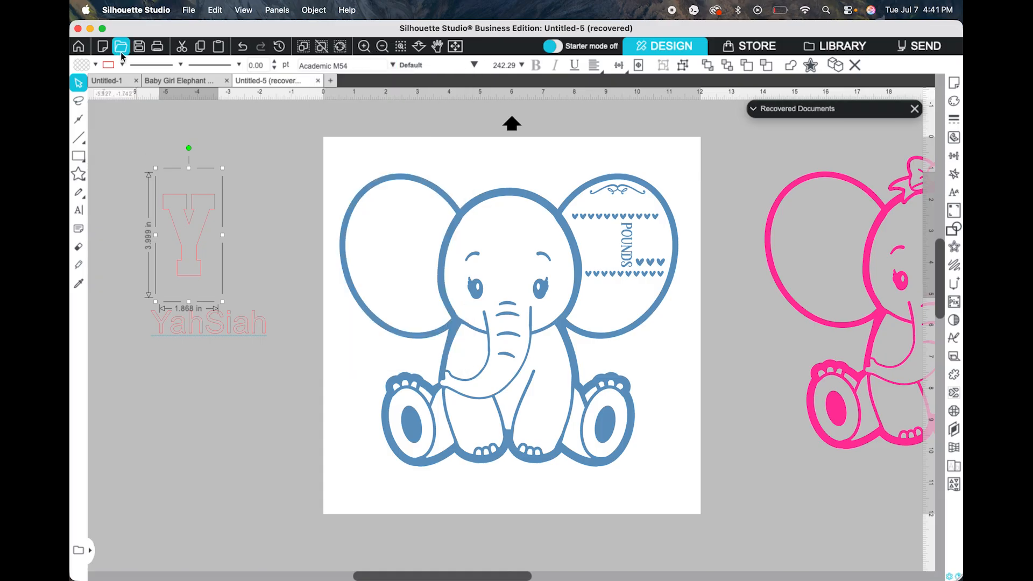
# Step: Fill the Y with the elephant's blue and remove its outline
pyautogui.click(94, 65)
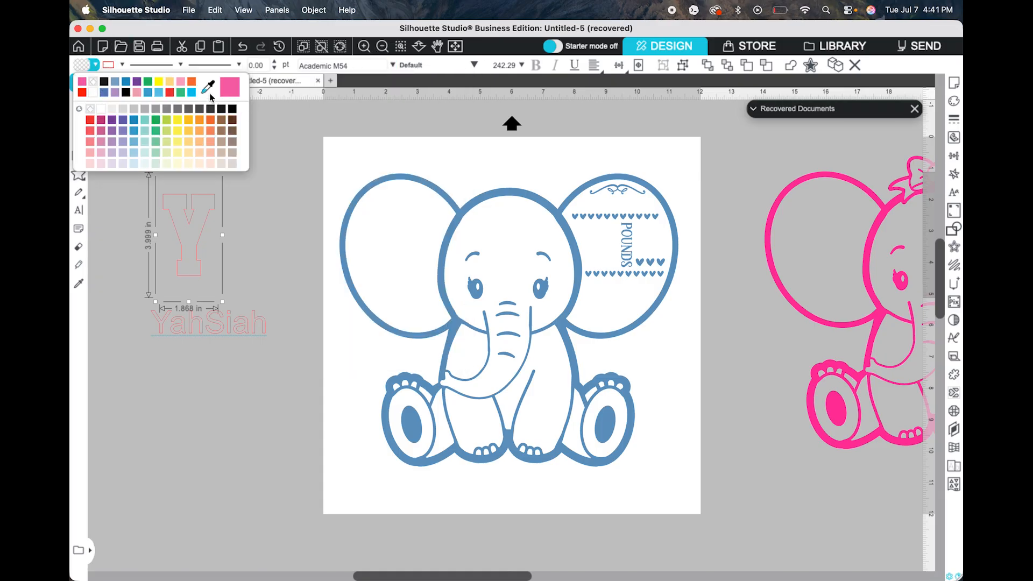
pyautogui.click(208, 88)
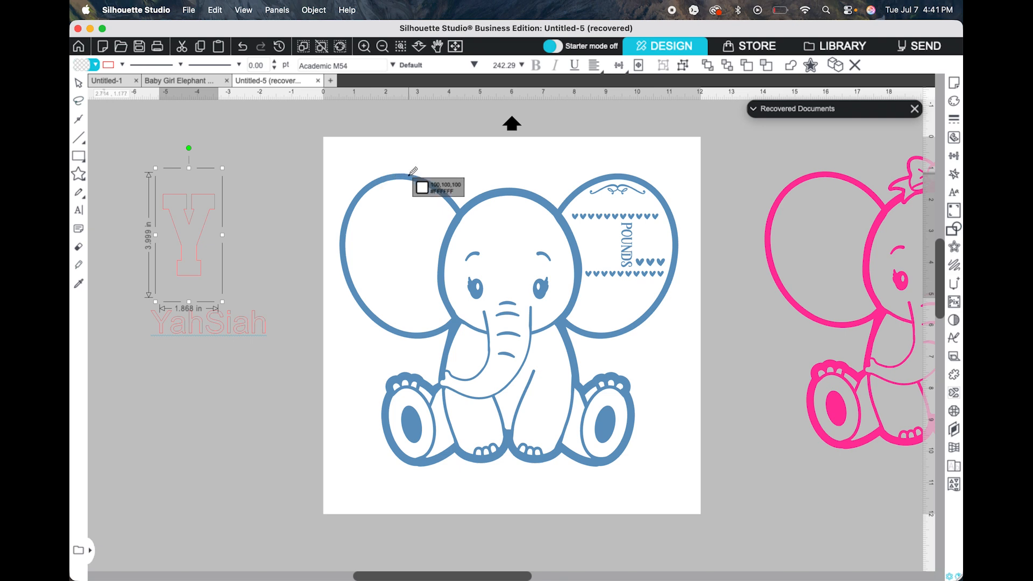
pyautogui.click(401, 176)
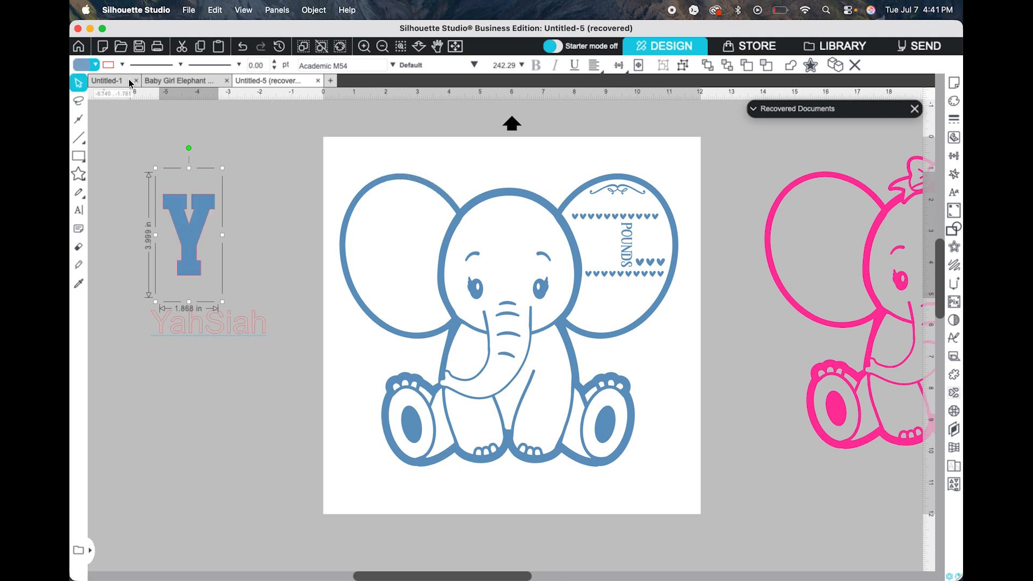
pyautogui.click(122, 65)
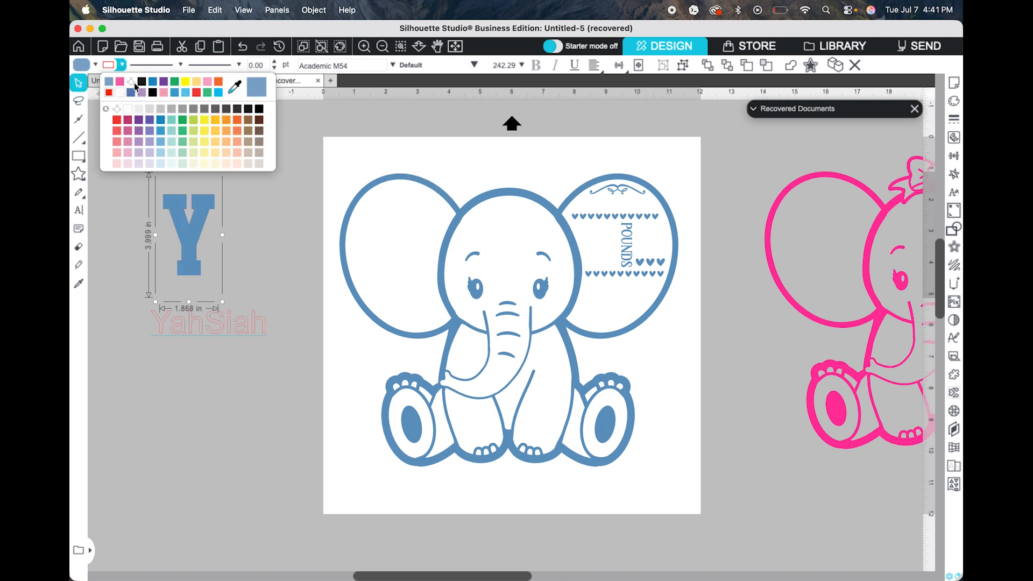
pyautogui.click(134, 82)
# Step: Enlarge the blue Y and move the name text up across its middle
pyautogui.moveTo(222, 173); pyautogui.dragTo(260, 138)
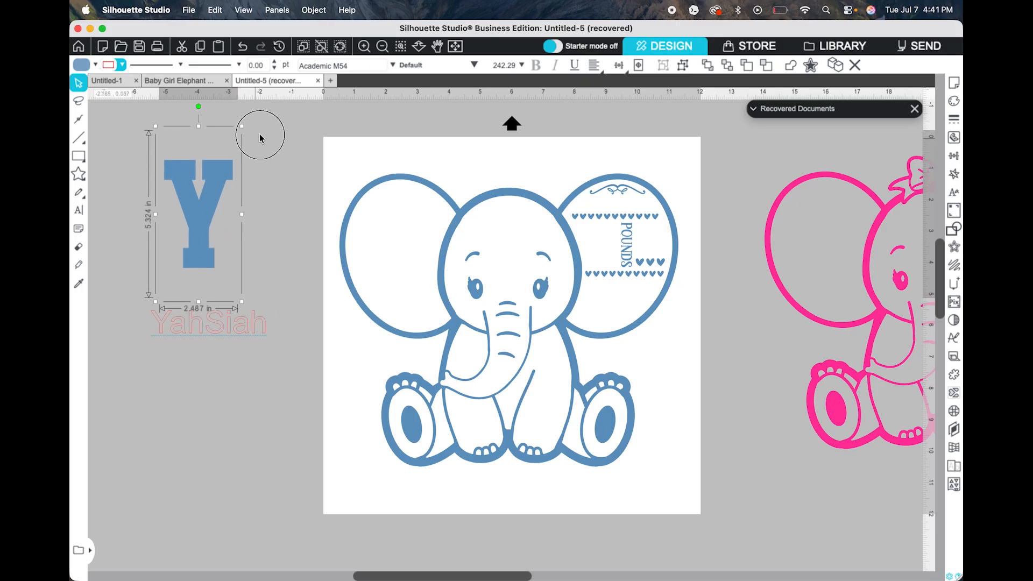
pyautogui.moveTo(194, 218)
pyautogui.mouseDown()
pyautogui.moveTo(386, 246)
pyautogui.moveTo(399, 263)
pyautogui.moveTo(202, 222)
pyautogui.mouseUp()
pyautogui.click(212, 331)
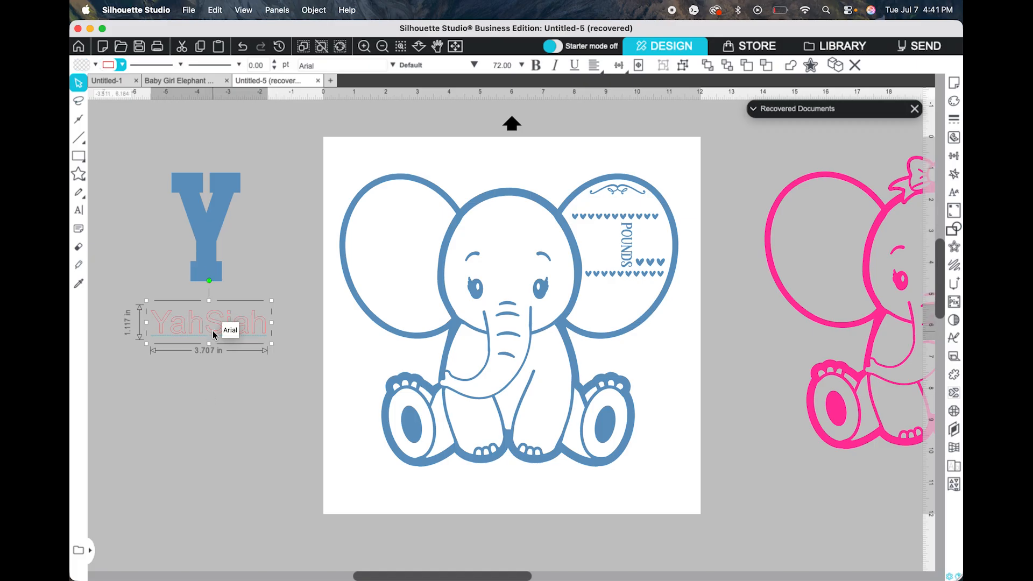
pyautogui.moveTo(212, 330); pyautogui.dragTo(215, 238)
pyautogui.click(214, 238)
# Step: Give the name text a black fill and a black outline
pyautogui.click(247, 237)
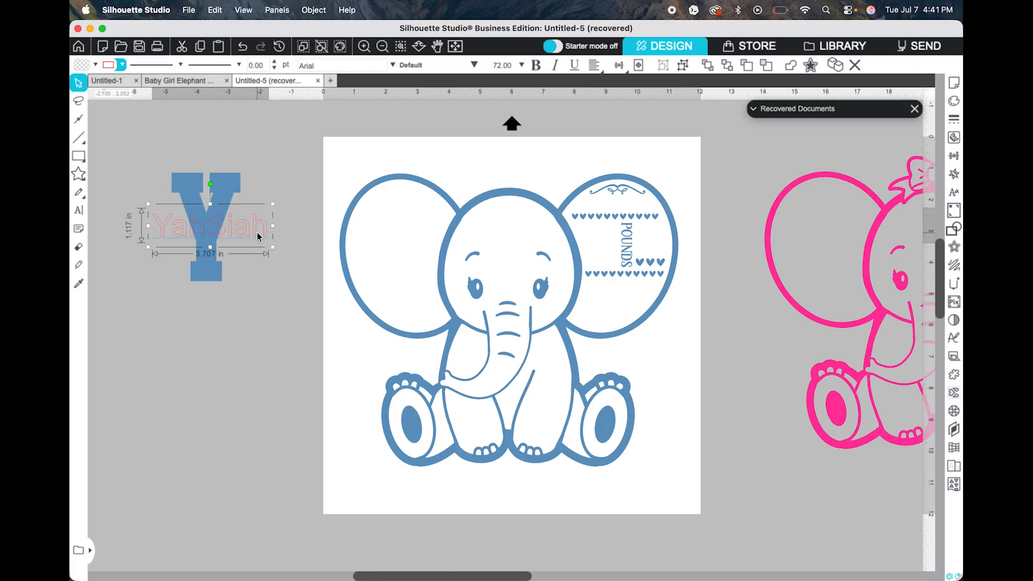
pyautogui.click(95, 65)
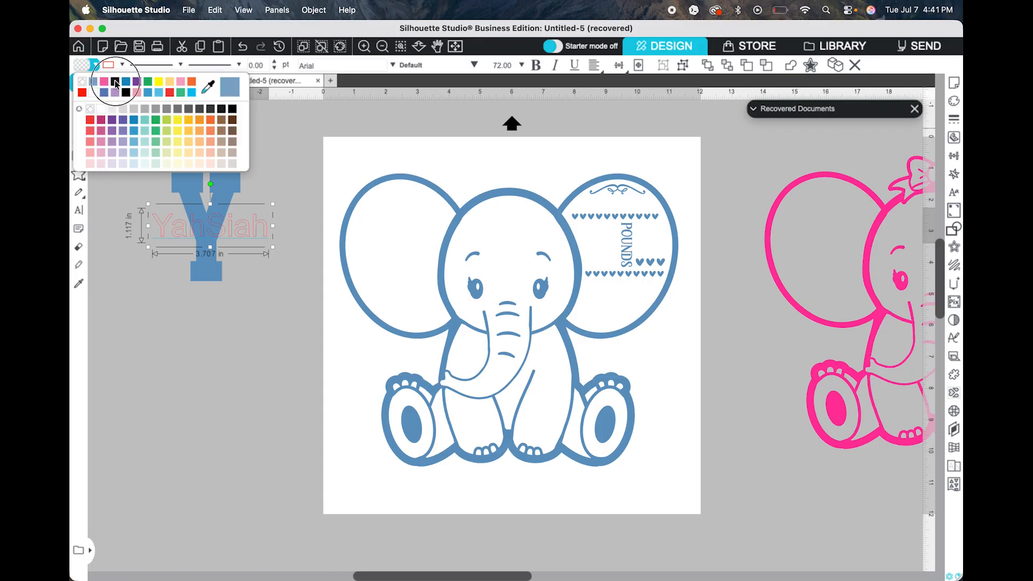
pyautogui.click(115, 85)
pyautogui.click(123, 65)
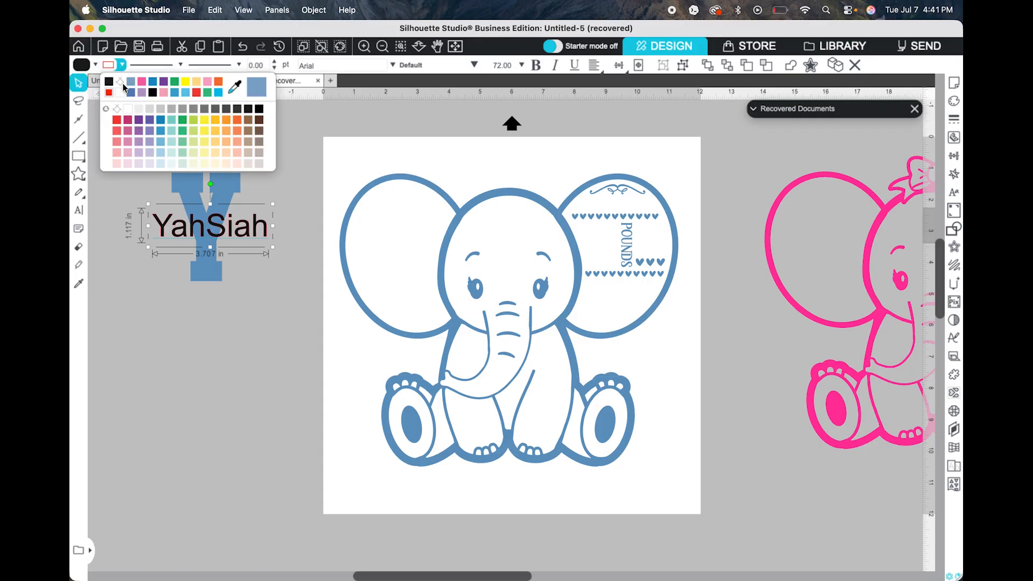
pyautogui.click(107, 89)
# Step: Widen the name text to 4.026 in across the Y, then select both objects
pyautogui.click(280, 364)
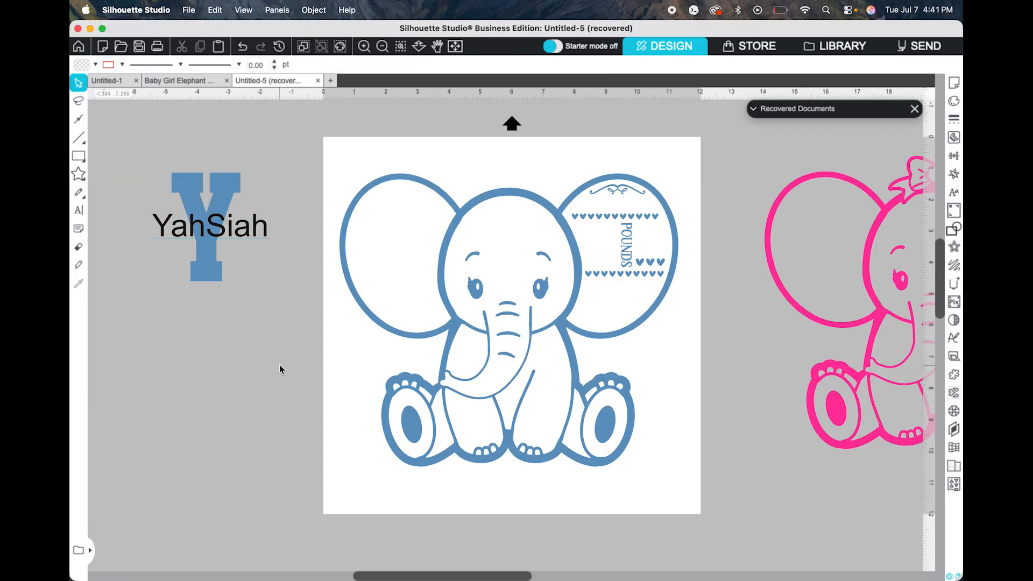
pyautogui.doubleClick(251, 232)
pyautogui.click(254, 296)
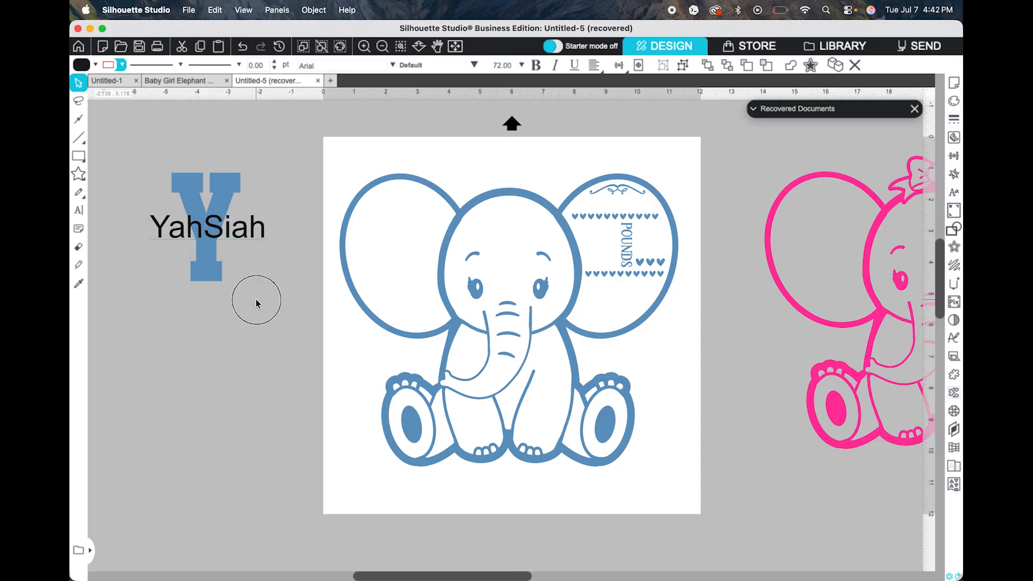
pyautogui.click(167, 238)
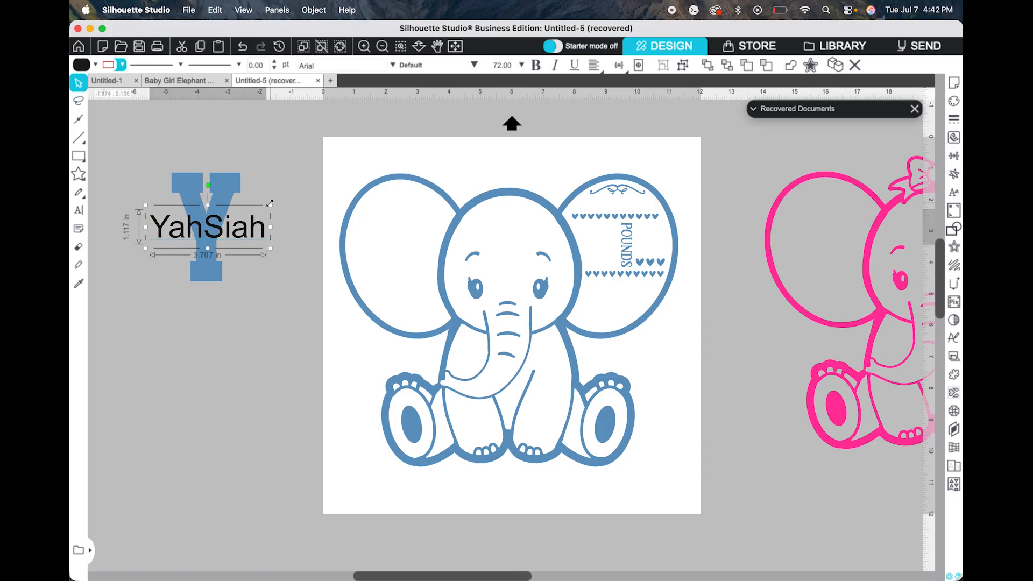
pyautogui.moveTo(269, 203); pyautogui.dragTo(274, 204)
pyautogui.moveTo(253, 237); pyautogui.dragTo(245, 240)
pyautogui.moveTo(226, 134); pyautogui.dragTo(227, 342)
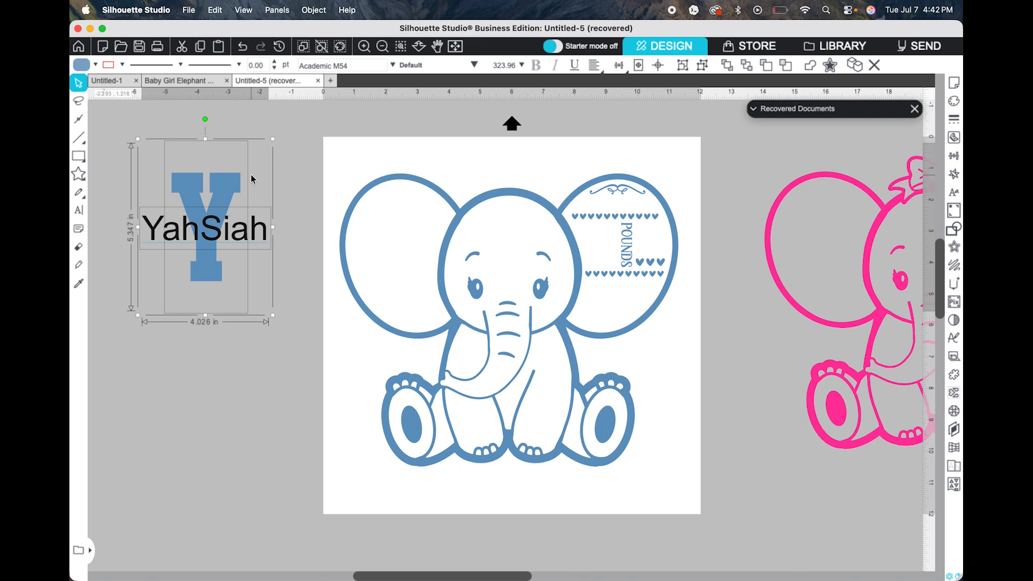
# Step: Center the Y horizontally on the name text
pyautogui.click(618, 67)
pyautogui.click(639, 84)
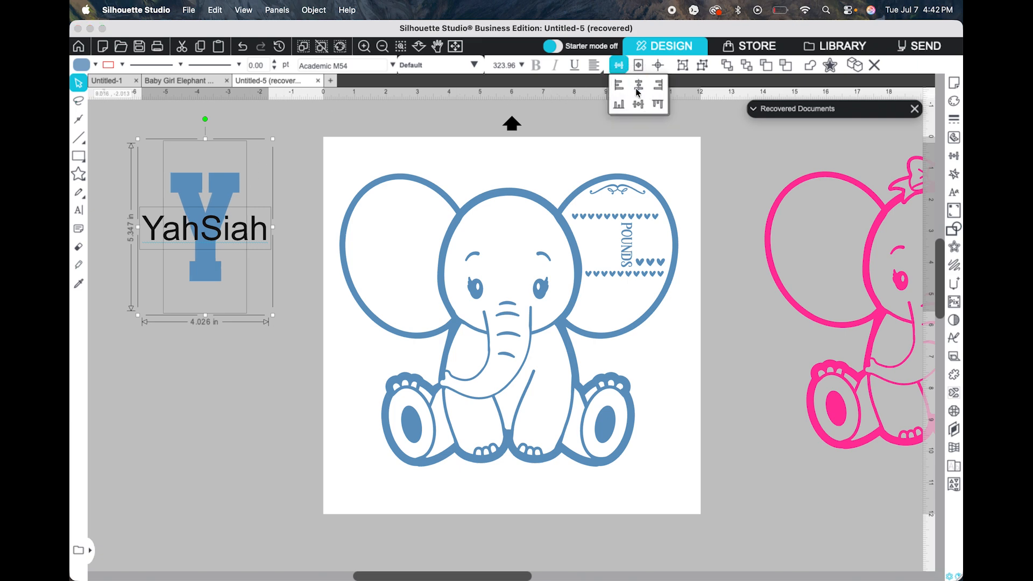
pyautogui.click(255, 430)
# Step: Add a 0.080 in offset outline around the name text and move the original text below the Y
pyautogui.click(262, 235)
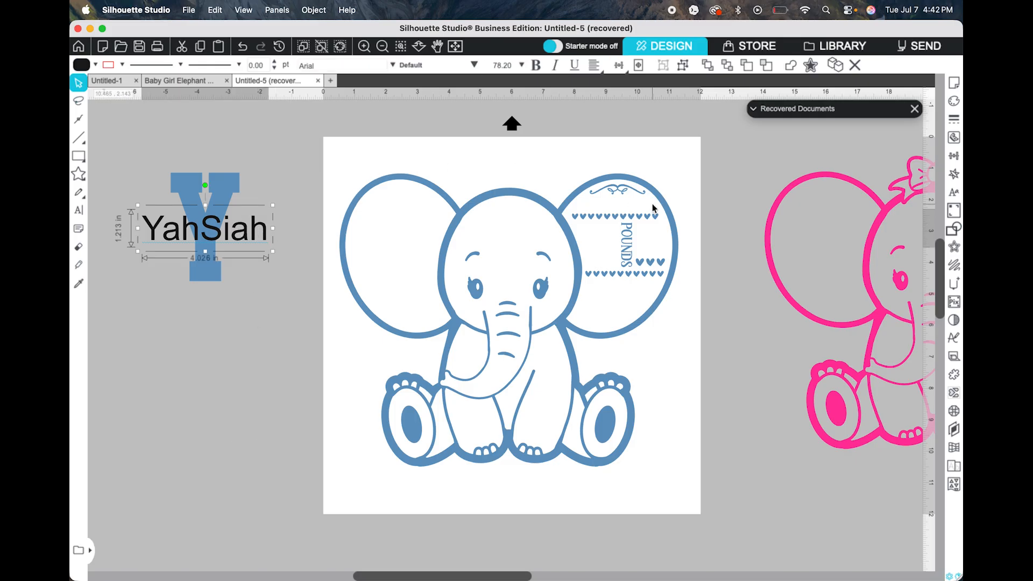
pyautogui.click(812, 66)
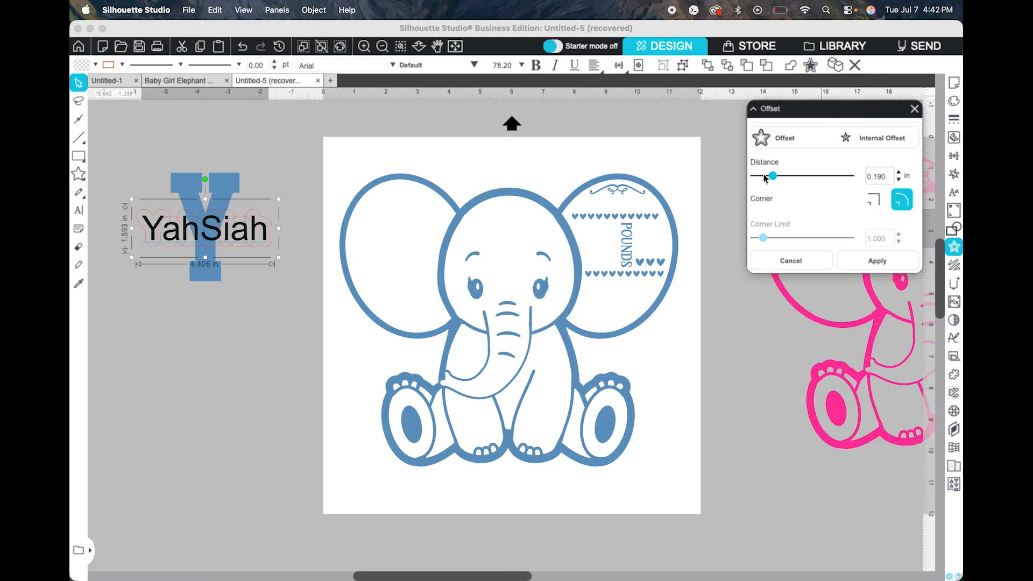
pyautogui.moveTo(766, 178); pyautogui.dragTo(765, 179)
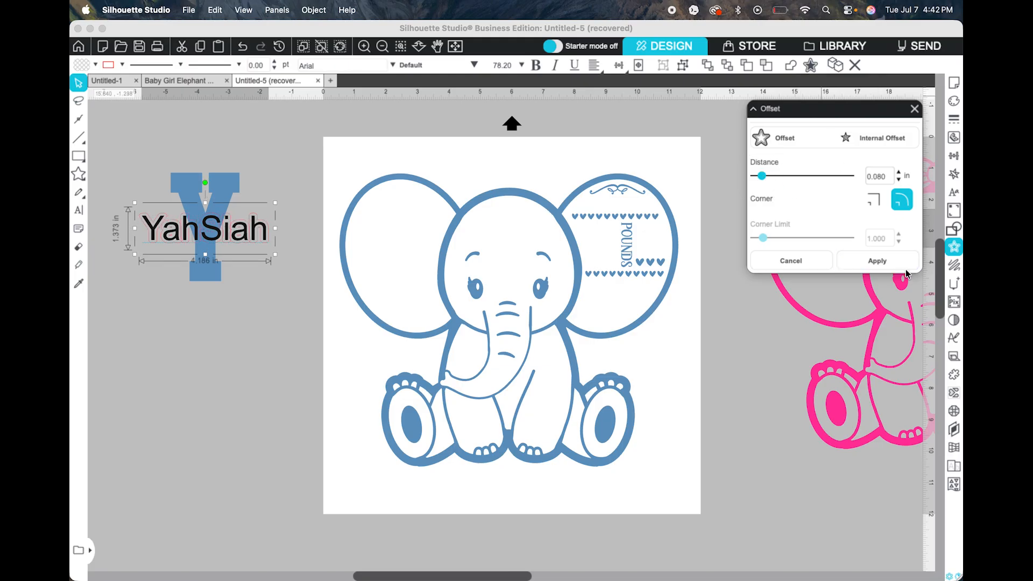
pyautogui.click(877, 260)
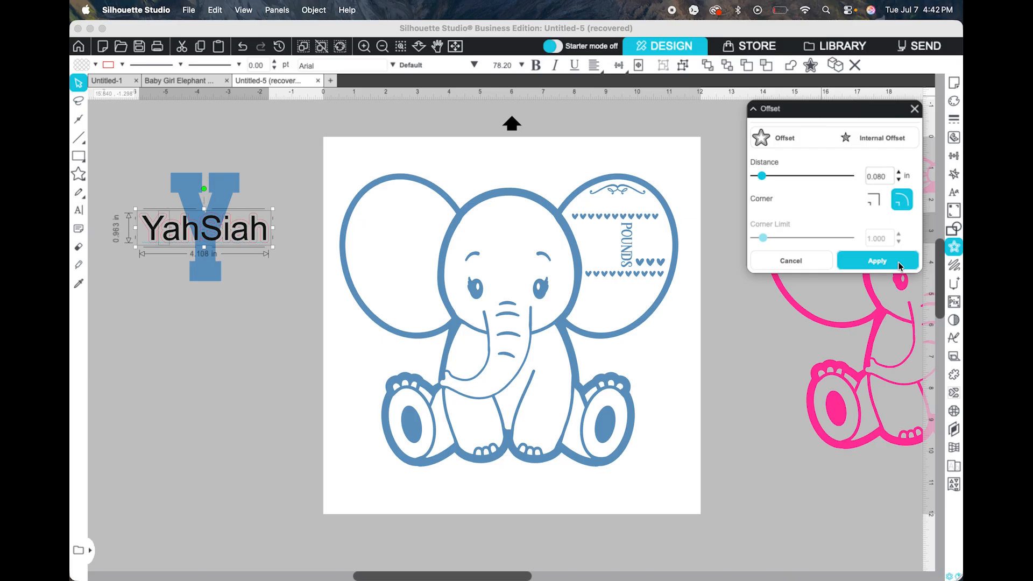
pyautogui.click(248, 311)
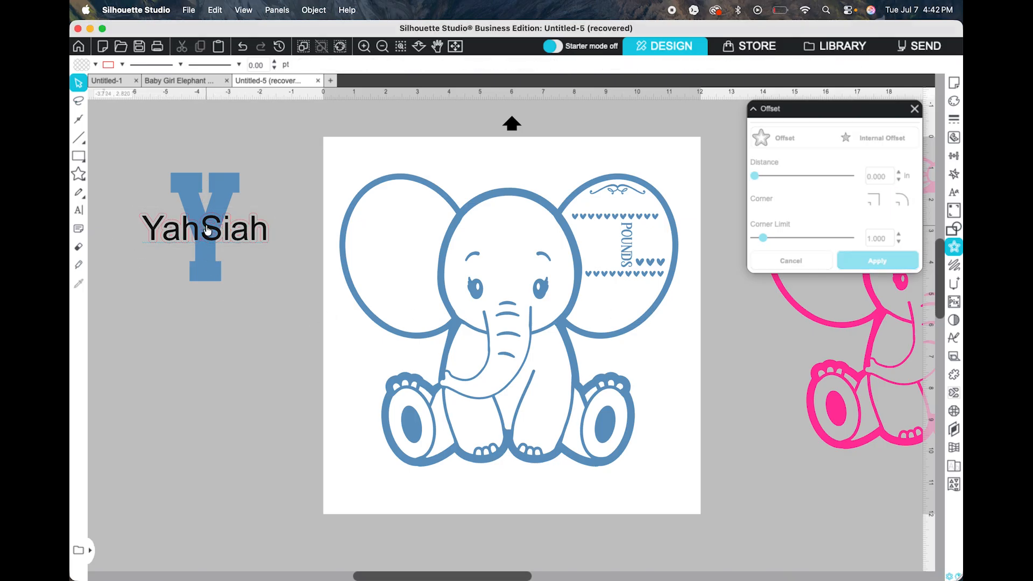
pyautogui.moveTo(207, 230); pyautogui.dragTo(220, 372)
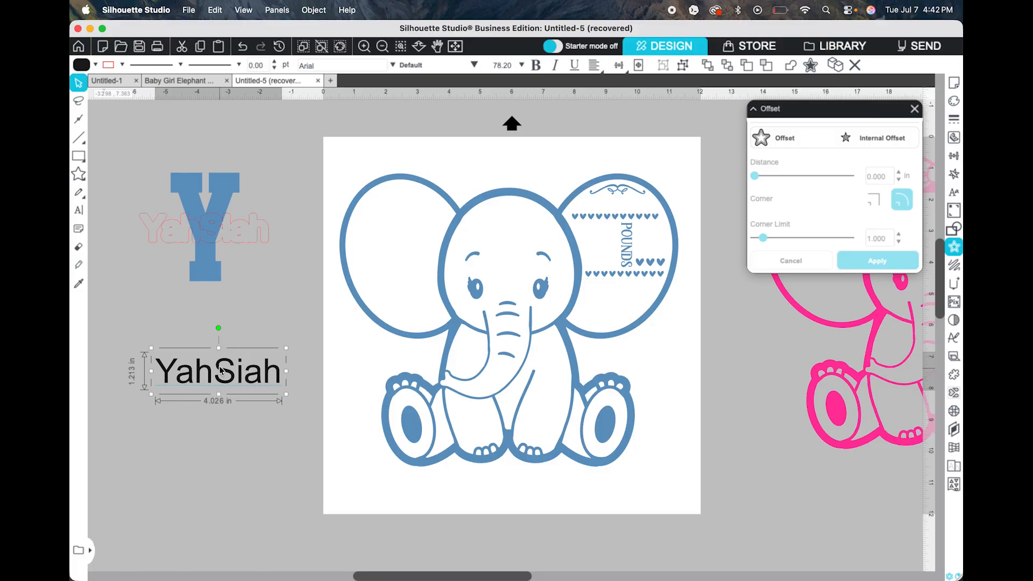
# Step: Subtract the name's offset outline shape from the blue Y
pyautogui.click(144, 144)
pyautogui.moveTo(144, 144); pyautogui.dragTo(302, 351)
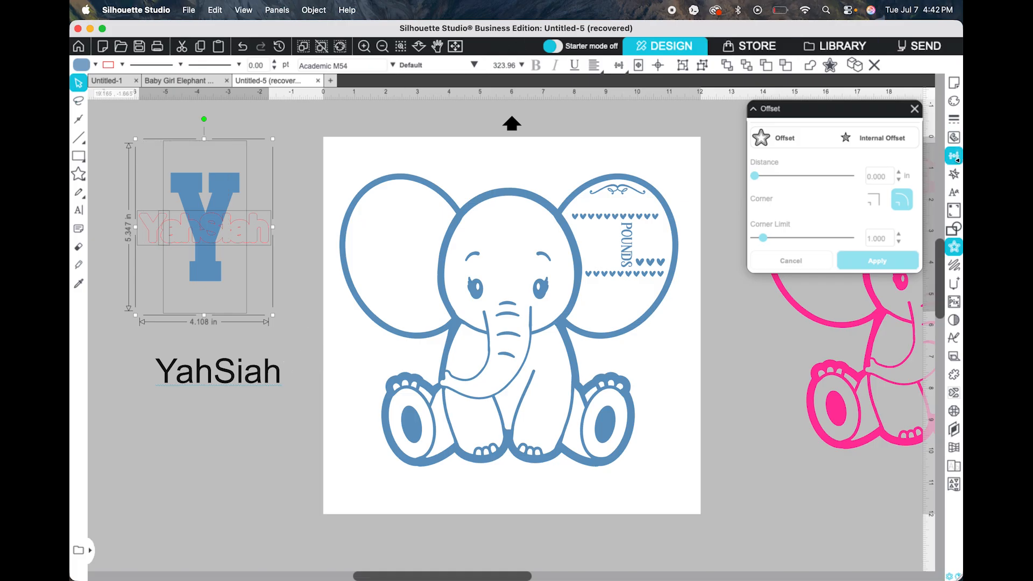
pyautogui.click(954, 235)
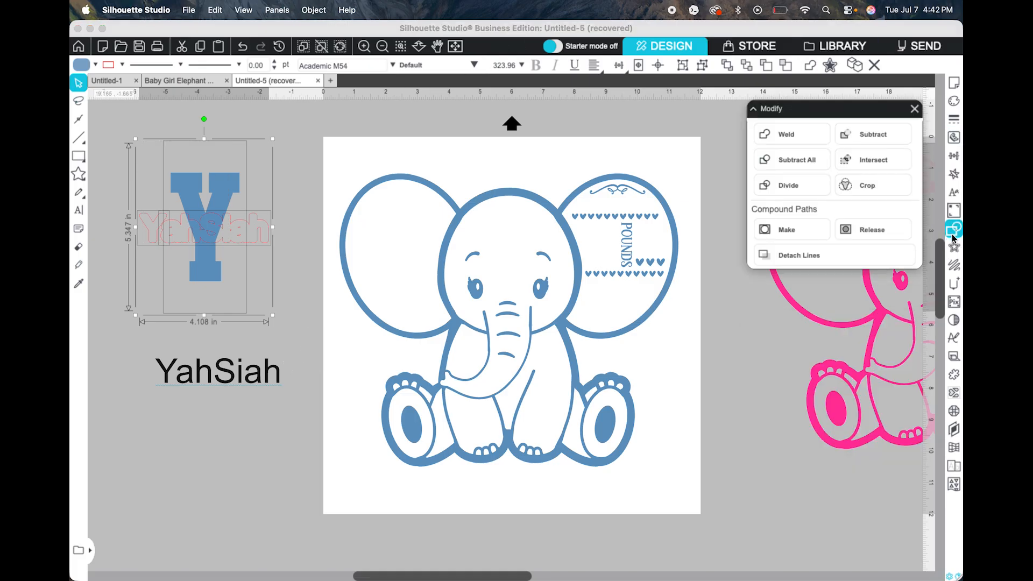
pyautogui.click(873, 138)
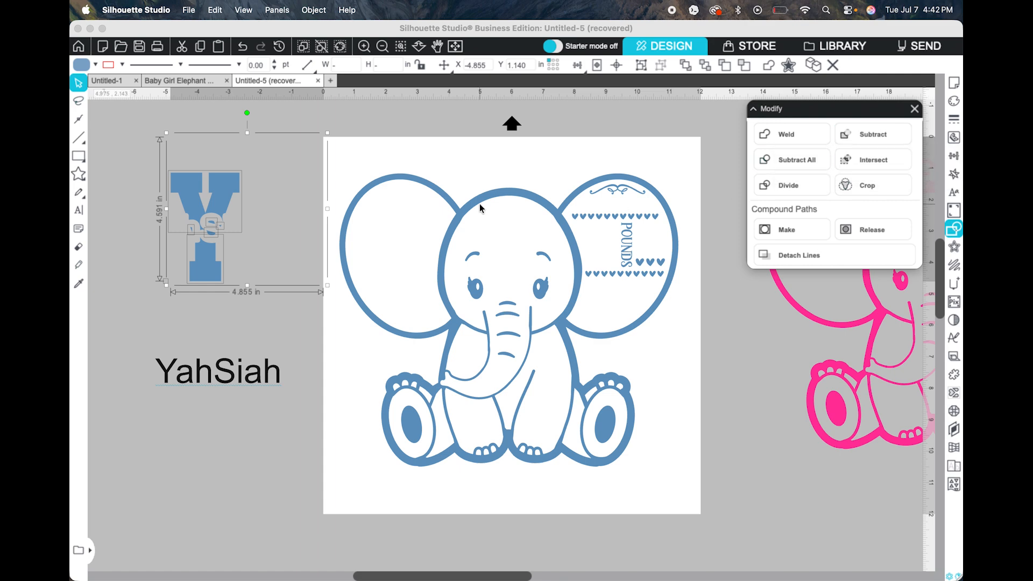
# Step: Delete the leftover letter fragments and group the two remaining Y pieces
pyautogui.click(219, 201)
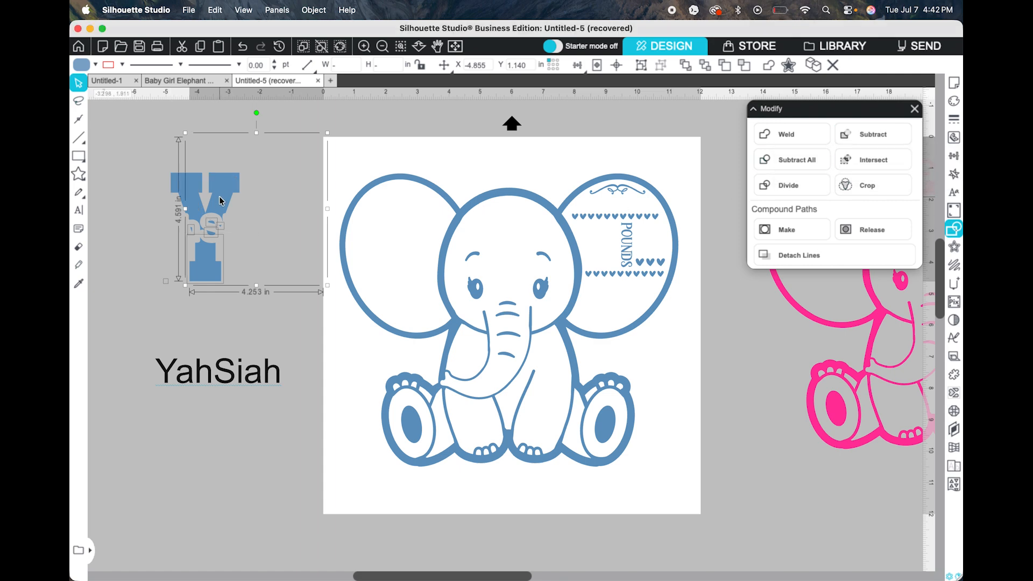
pyautogui.keyDown('shift'); pyautogui.click(210, 268); pyautogui.keyUp('shift')
pyautogui.press('Delete')
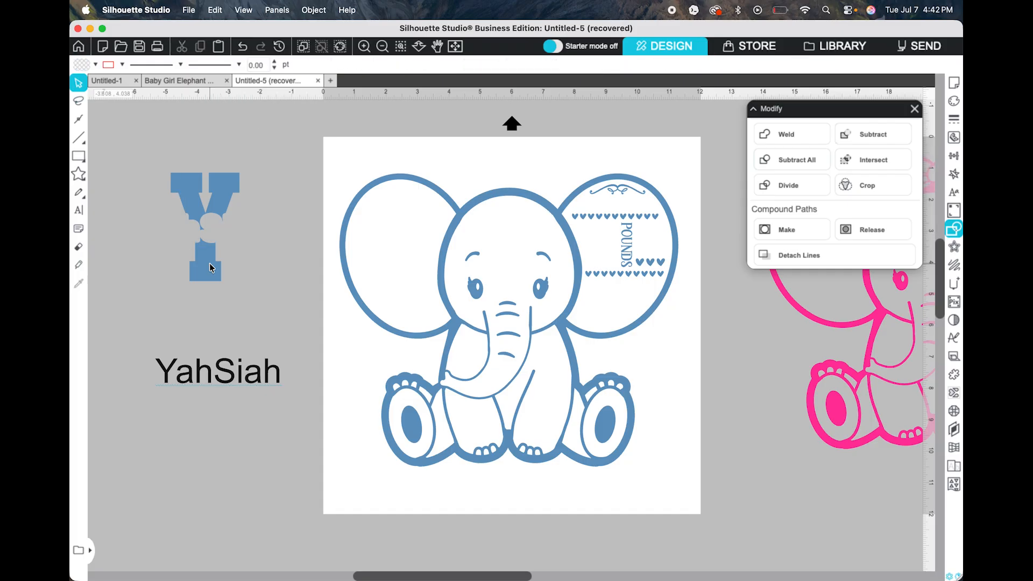
pyautogui.moveTo(207, 120); pyautogui.dragTo(210, 330)
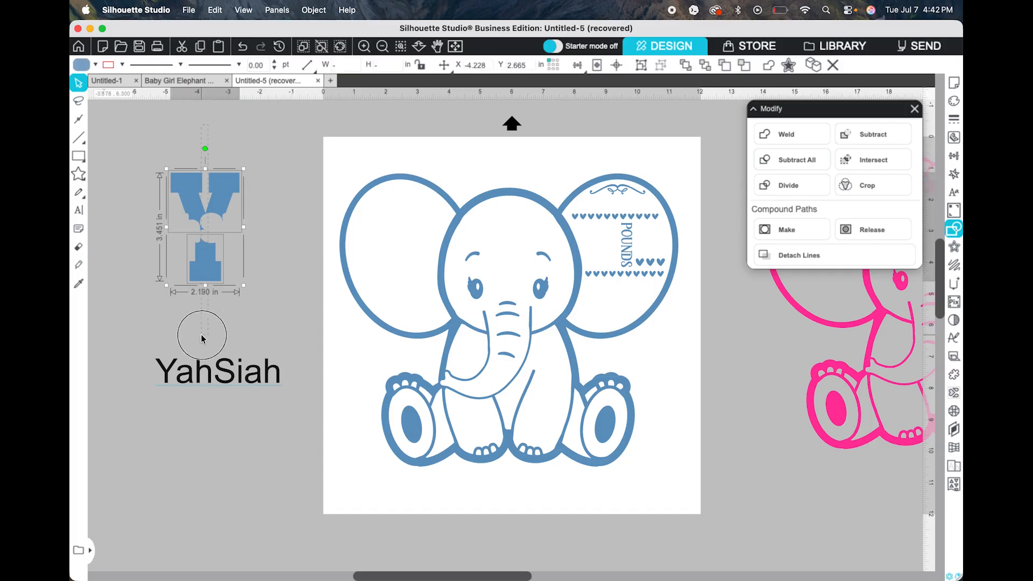
pyautogui.click(640, 69)
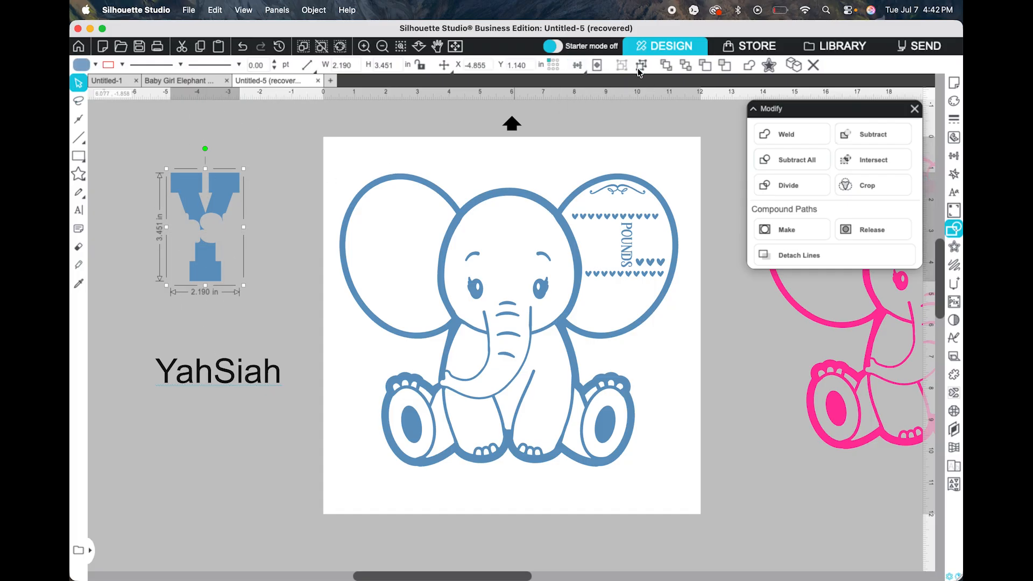
pyautogui.keyDown('shift'); pyautogui.click(231, 372); pyautogui.keyUp('shift')
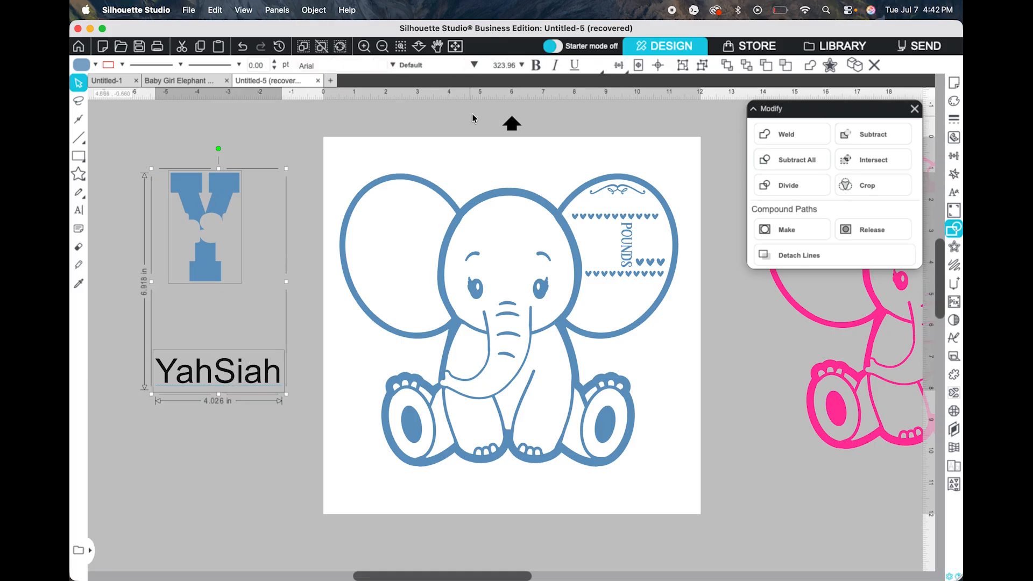
# Step: Align the name text to the Y's horizontal center and vertical middle
pyautogui.click(618, 65)
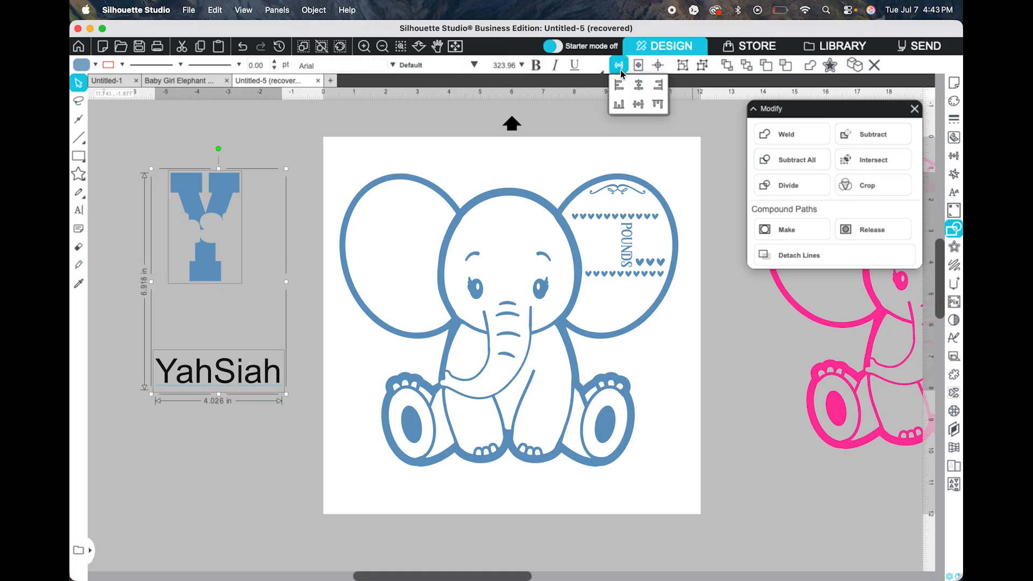
pyautogui.click(639, 86)
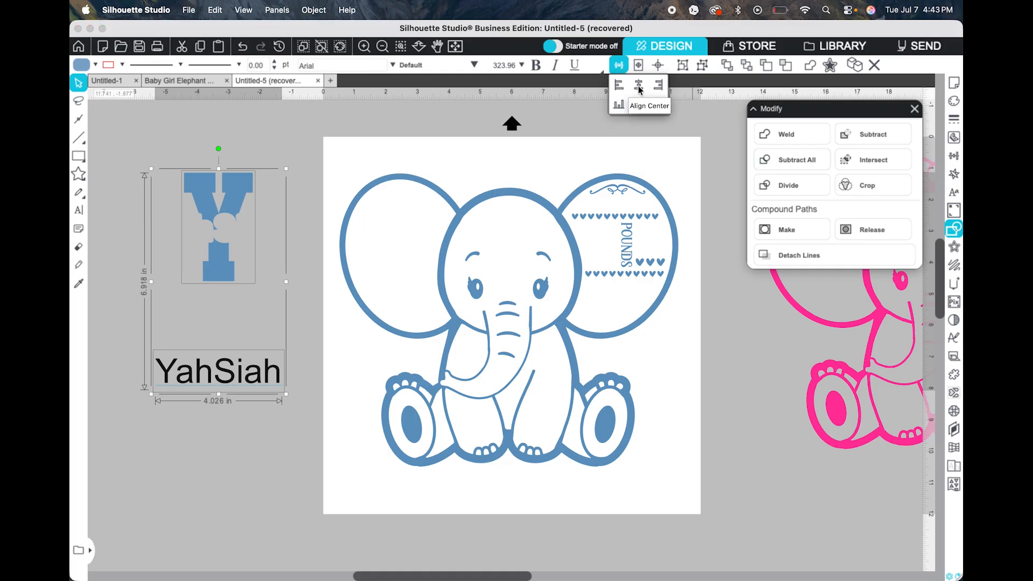
pyautogui.click(638, 104)
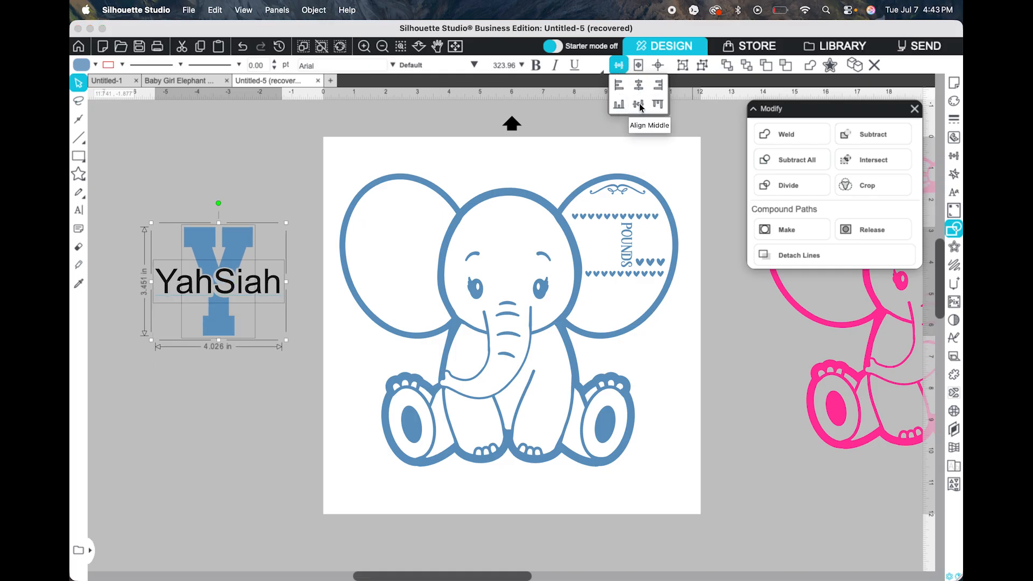
# Step: Nudge the name text slightly left and re-center the Y horizontally on it
pyautogui.click(254, 445)
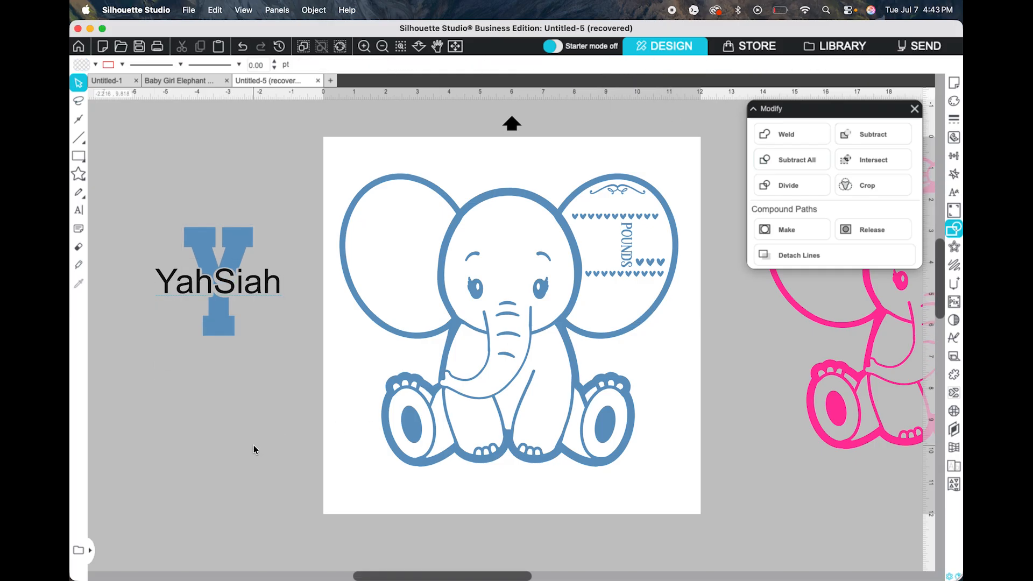
pyautogui.click(254, 291)
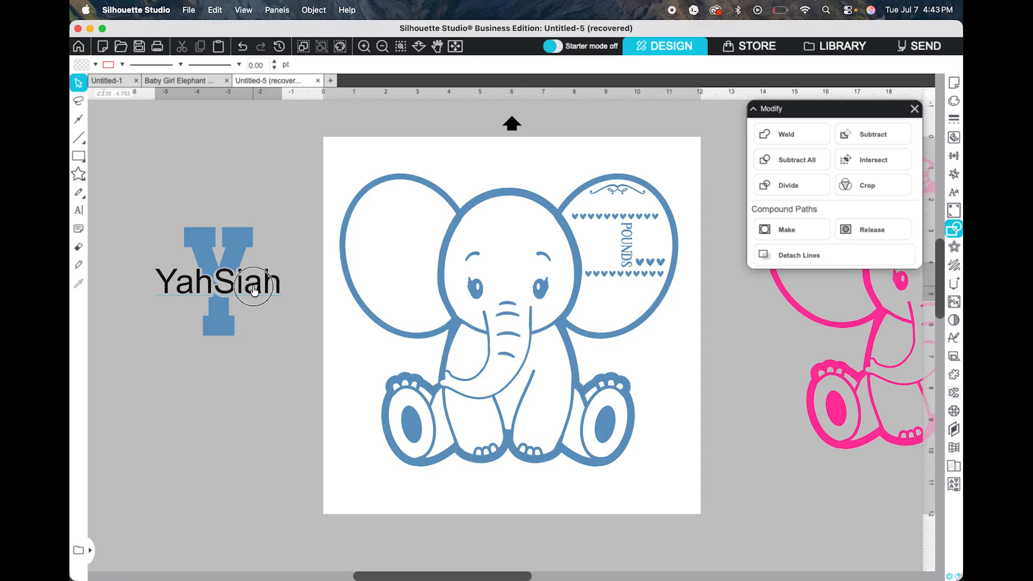
pyautogui.moveTo(256, 292); pyautogui.dragTo(254, 292)
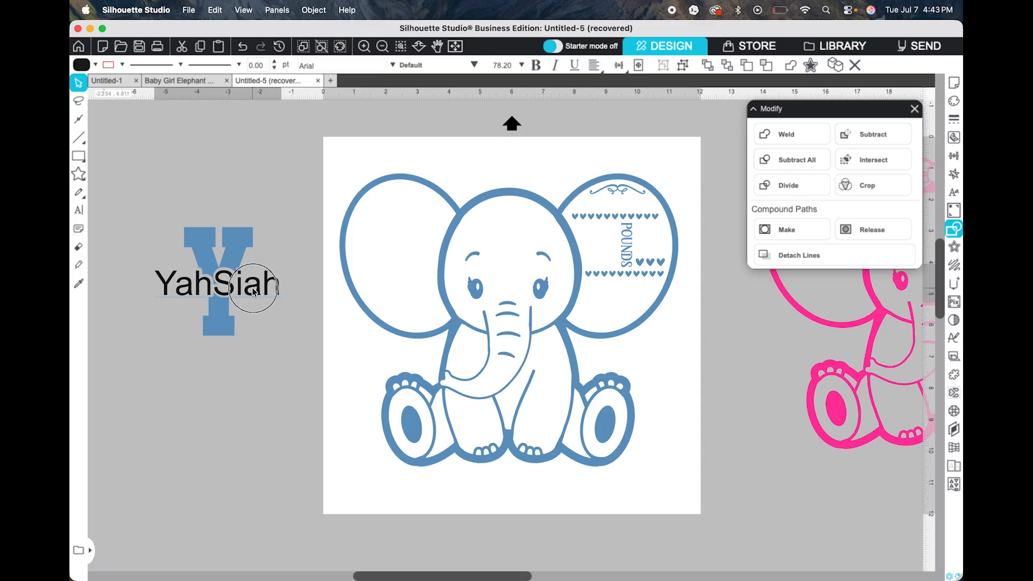
pyautogui.moveTo(202, 188); pyautogui.dragTo(227, 450)
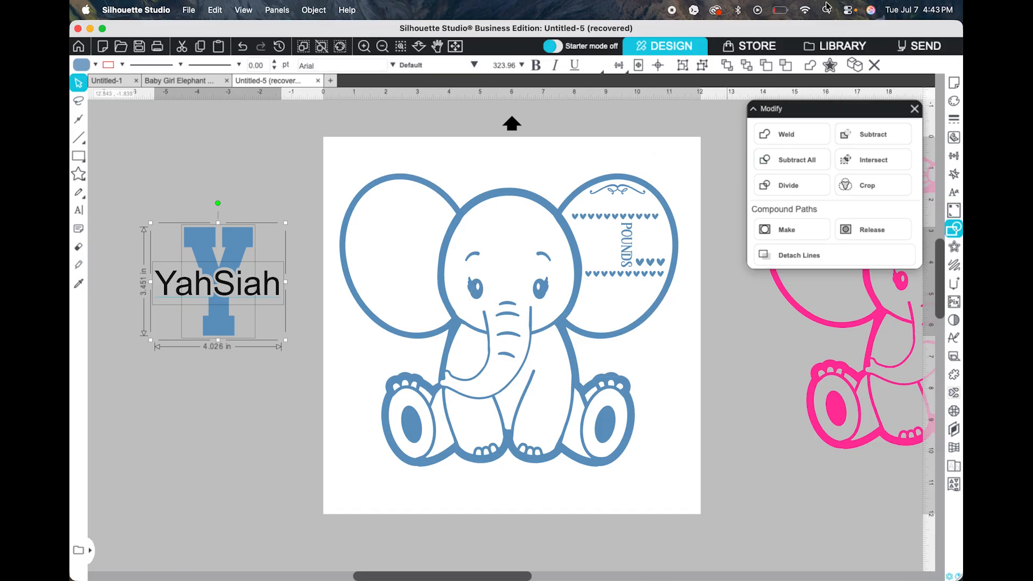
pyautogui.click(619, 65)
pyautogui.click(644, 92)
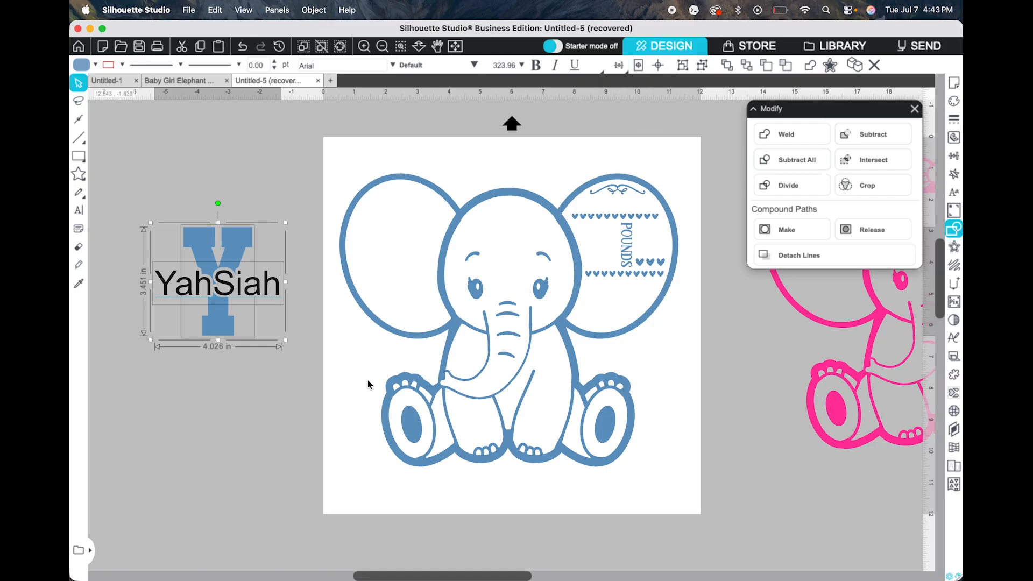
pyautogui.click(227, 418)
pyautogui.click(229, 325)
# Step: Move the Y monogram into the elephant's left ear, scaling it to 2.870 × 2.461 in
pyautogui.moveTo(229, 325); pyautogui.dragTo(406, 316)
pyautogui.moveTo(472, 324); pyautogui.dragTo(392, 296)
pyautogui.moveTo(442, 218)
pyautogui.mouseDown()
pyautogui.moveTo(458, 203)
pyautogui.moveTo(443, 216)
pyautogui.mouseUp()
pyautogui.click(393, 296)
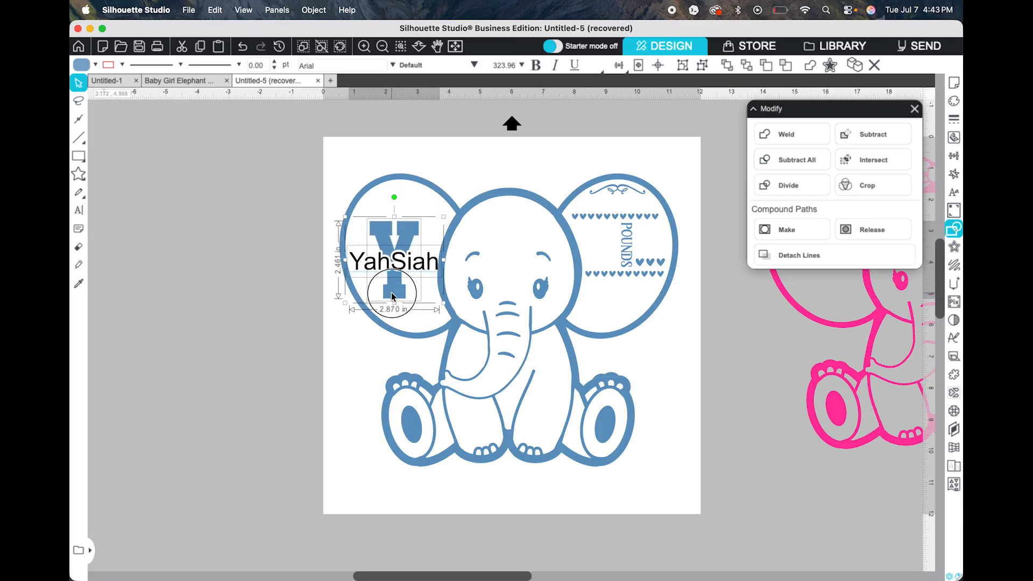
pyautogui.moveTo(392, 295); pyautogui.dragTo(390, 294)
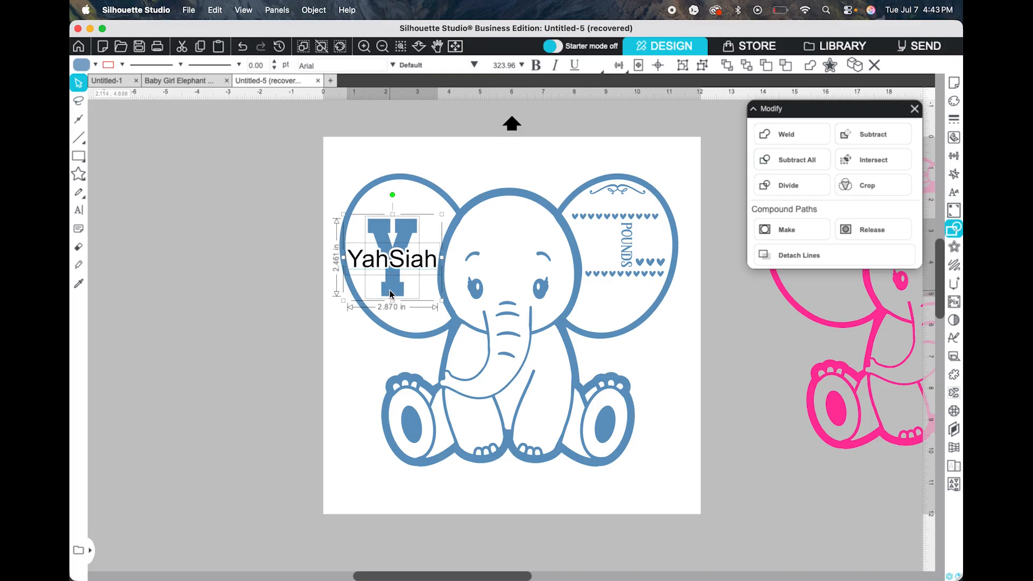
pyautogui.click(240, 188)
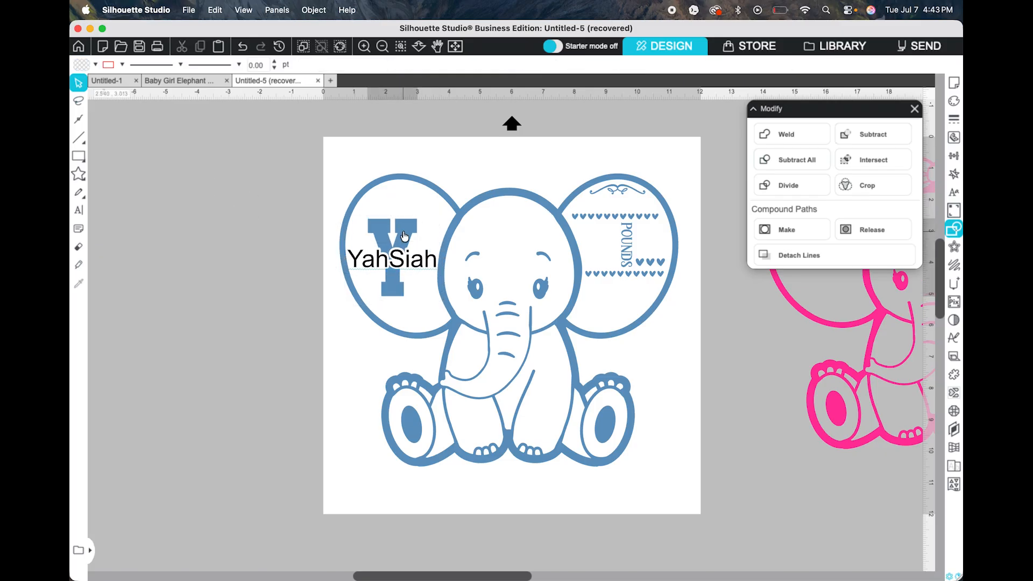
pyautogui.click(399, 257)
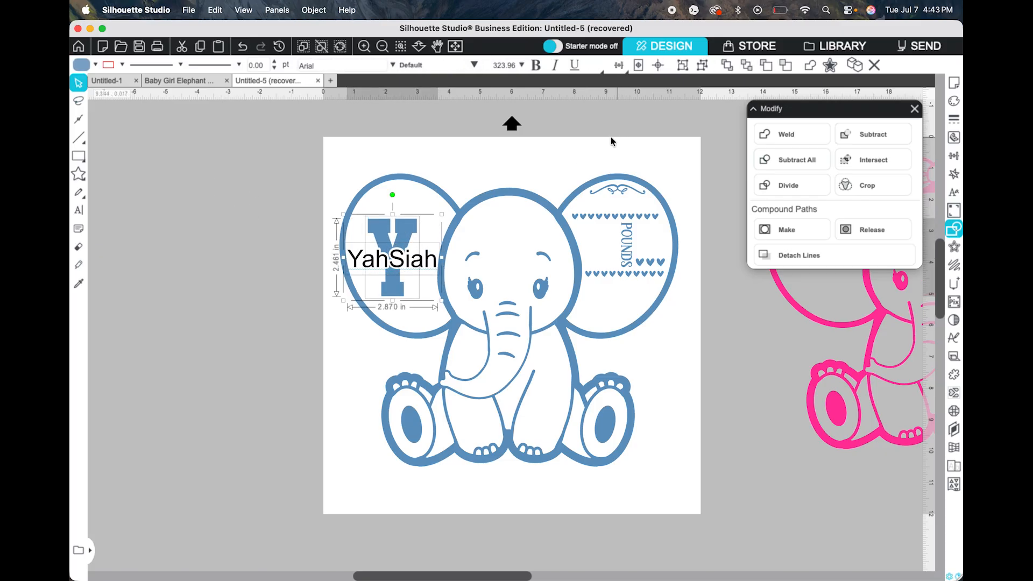
# Step: Group the Y with the name text and nudge the group into place in the ear
pyautogui.click(683, 66)
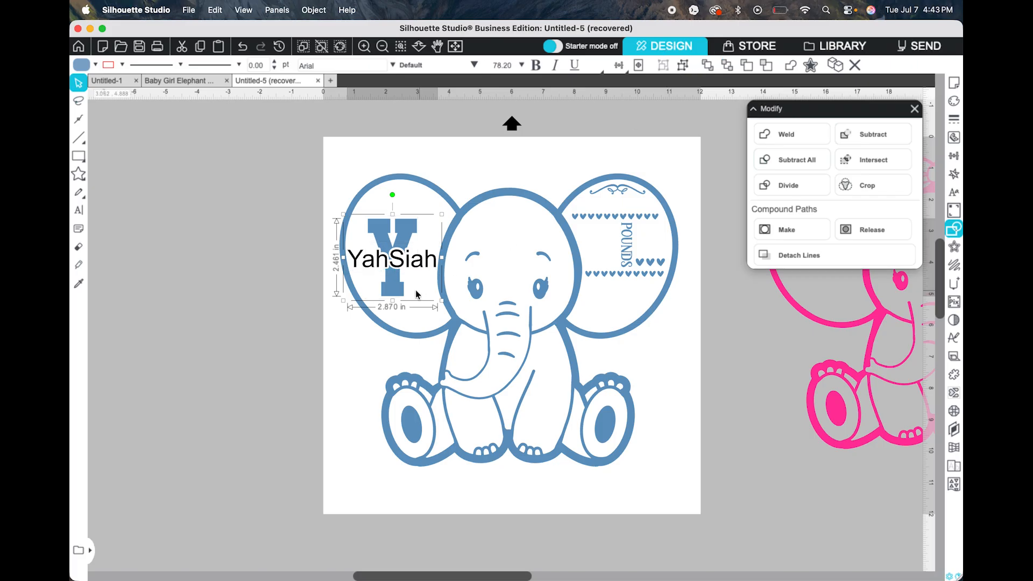
pyautogui.click(405, 234)
pyautogui.moveTo(405, 235); pyautogui.dragTo(406, 234)
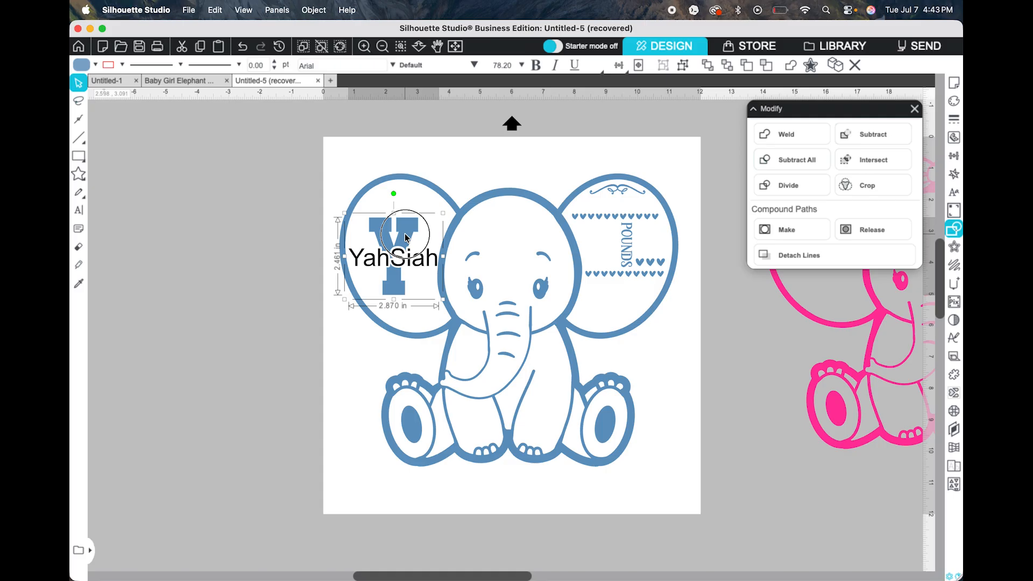
pyautogui.click(288, 259)
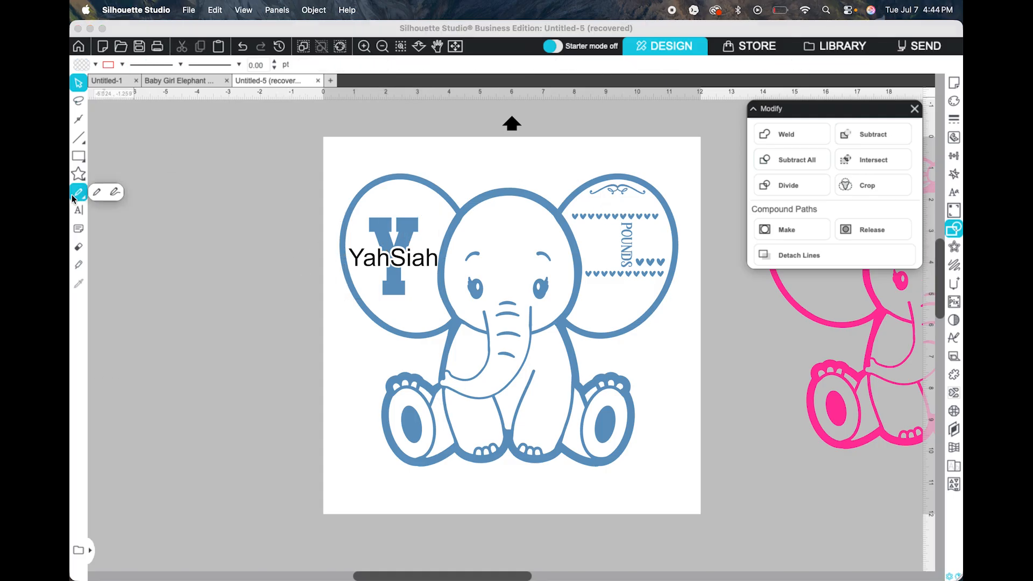
pyautogui.click(79, 210)
# Step: Add the date 02.16.2022 as a text object left of the mat, shifted slightly left
pyautogui.click(183, 253)
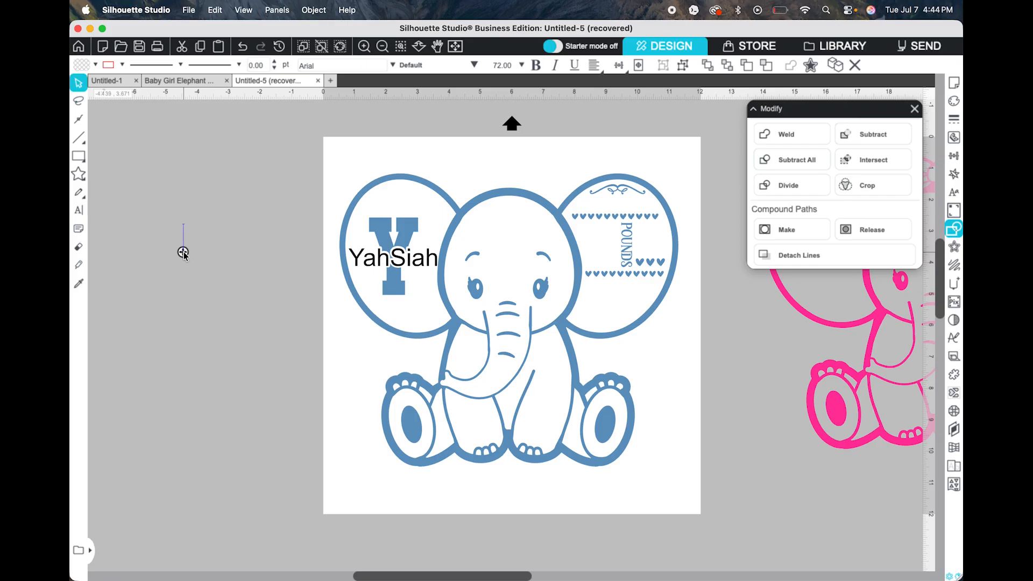
pyautogui.write('02')
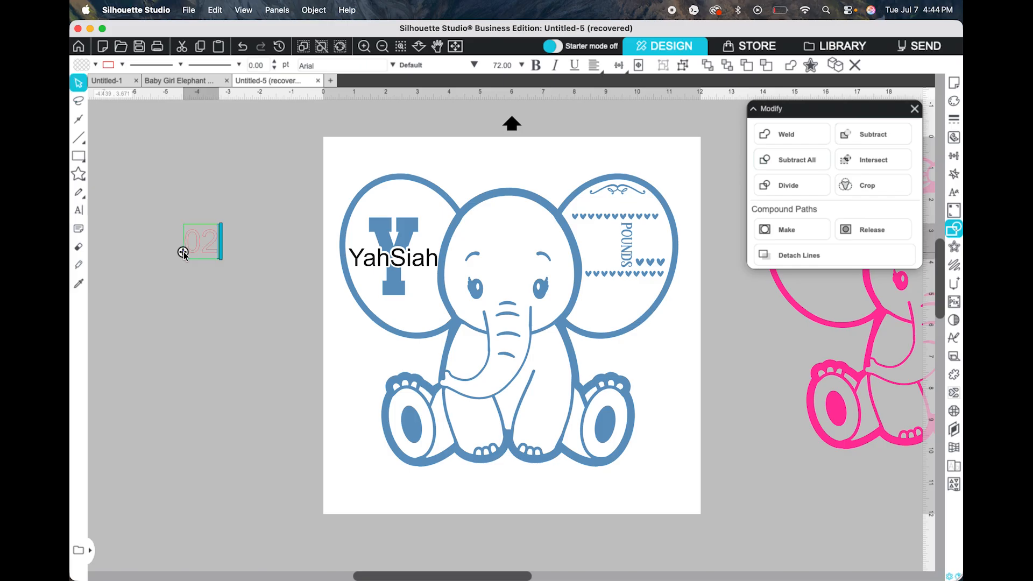
pyautogui.write('.')
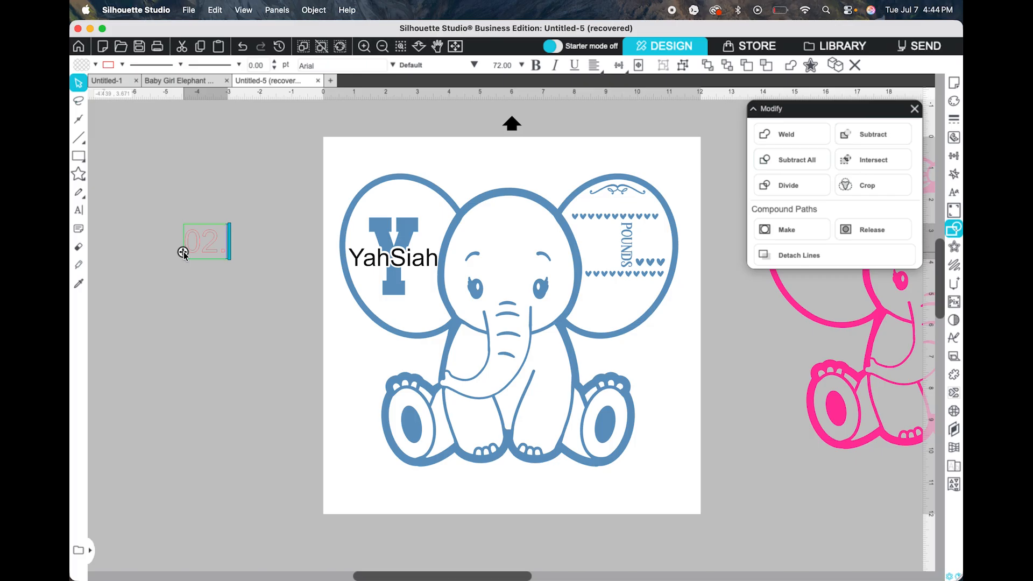
pyautogui.write('1')
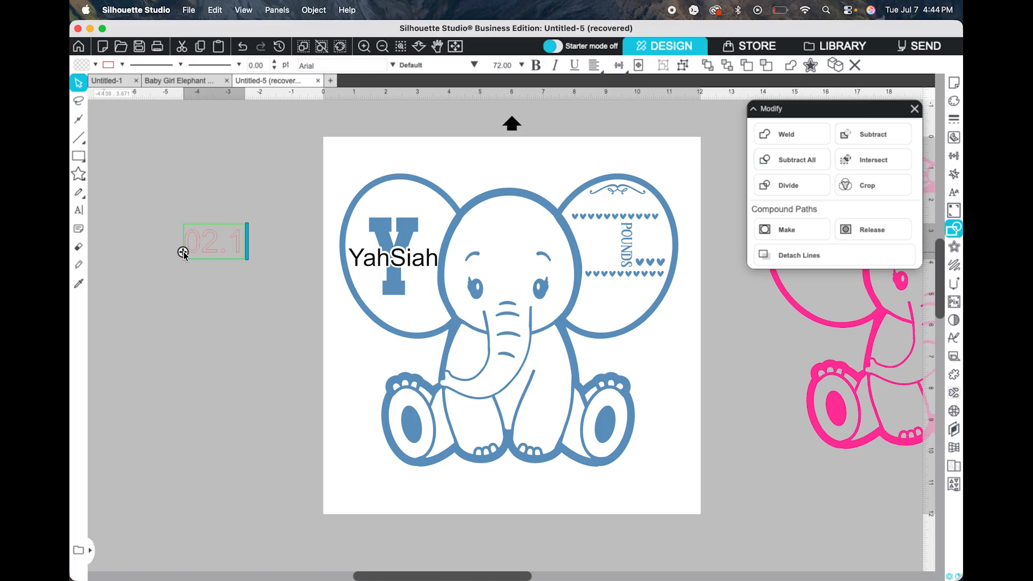
pyautogui.write('6.2022')
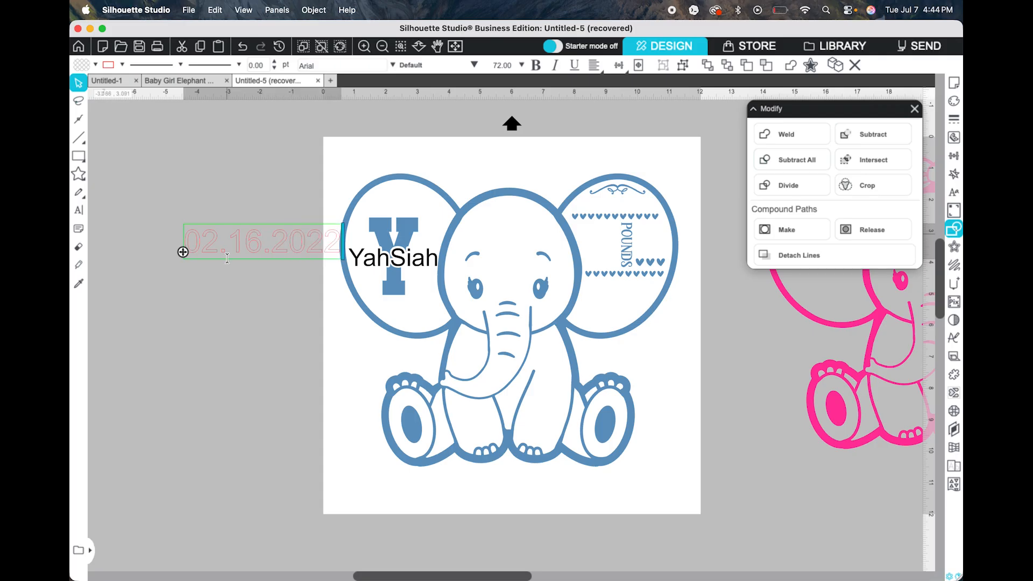
pyautogui.press('Escape')
pyautogui.moveTo(237, 241); pyautogui.dragTo(197, 230)
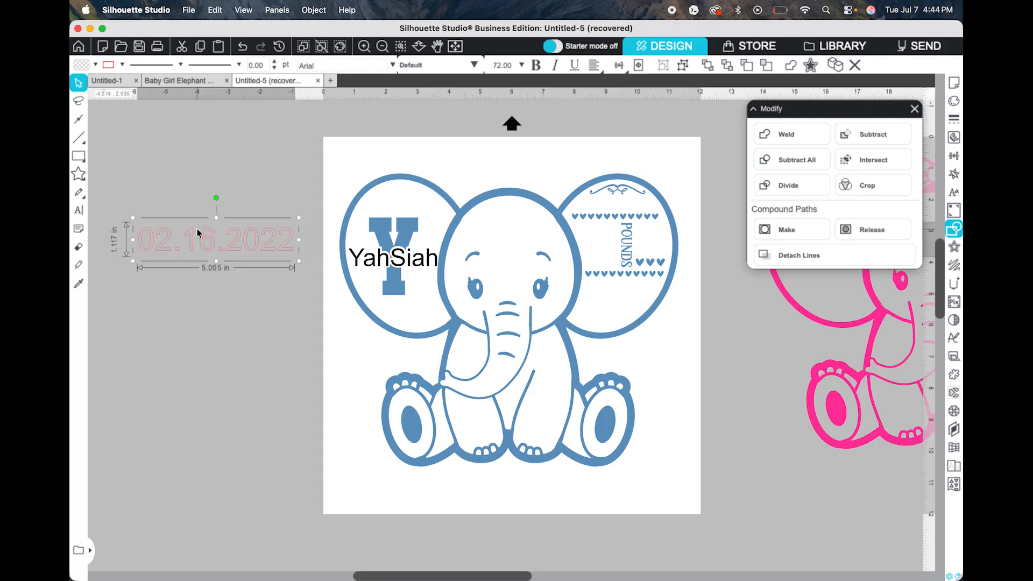
pyautogui.click(90, 66)
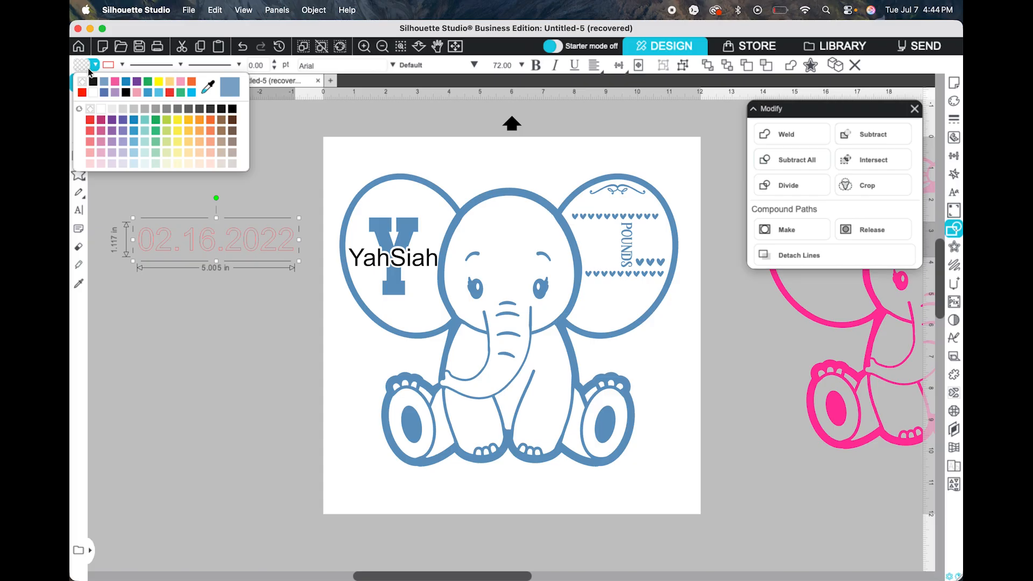
# Step: Fill the date text blue and change its outline colour
pyautogui.click(207, 89)
pyautogui.click(227, 90)
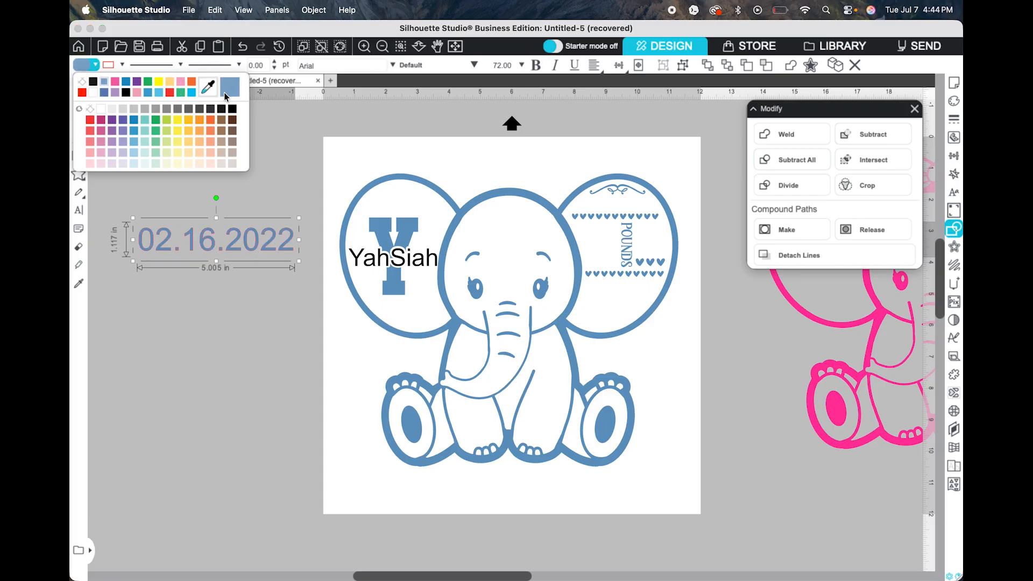
pyautogui.click(122, 64)
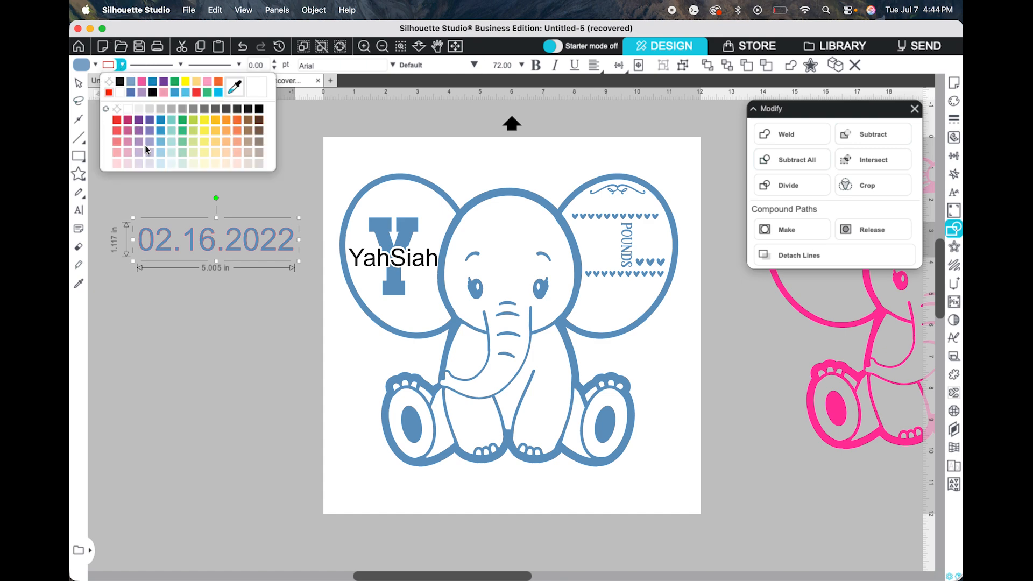
pyautogui.click(117, 85)
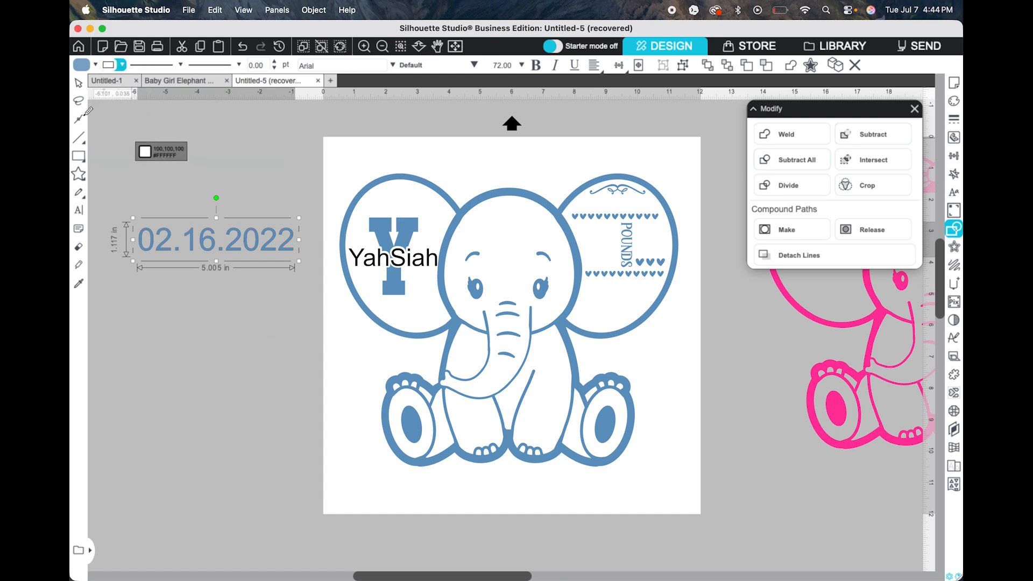
pyautogui.click(123, 65)
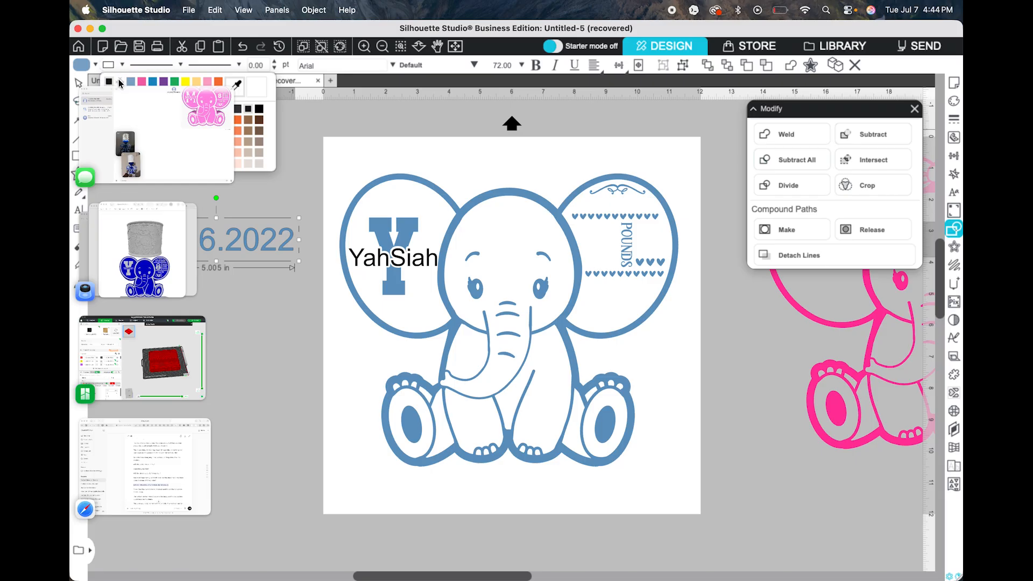
pyautogui.click(119, 83)
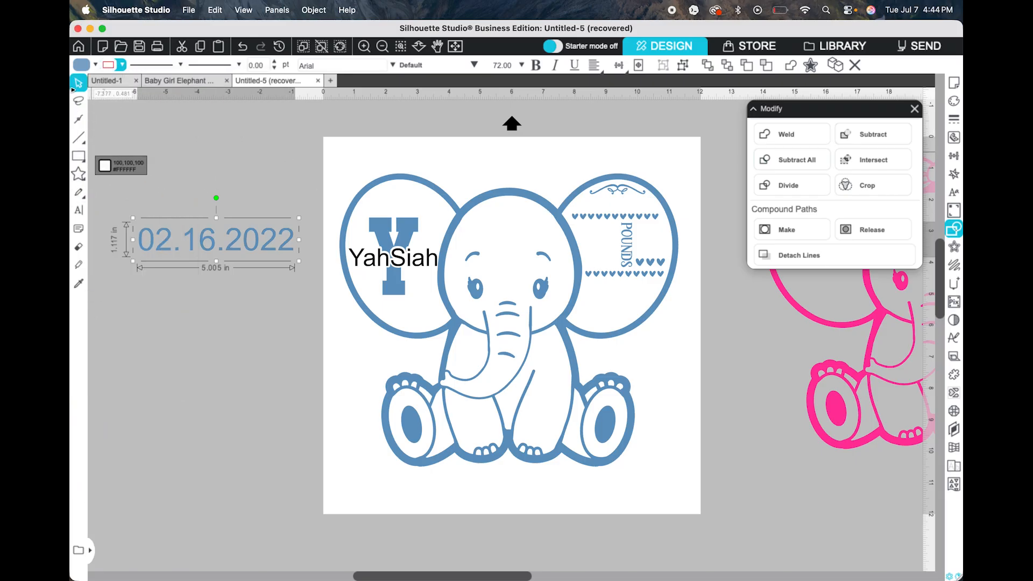
pyautogui.click(121, 127)
pyautogui.click(120, 127)
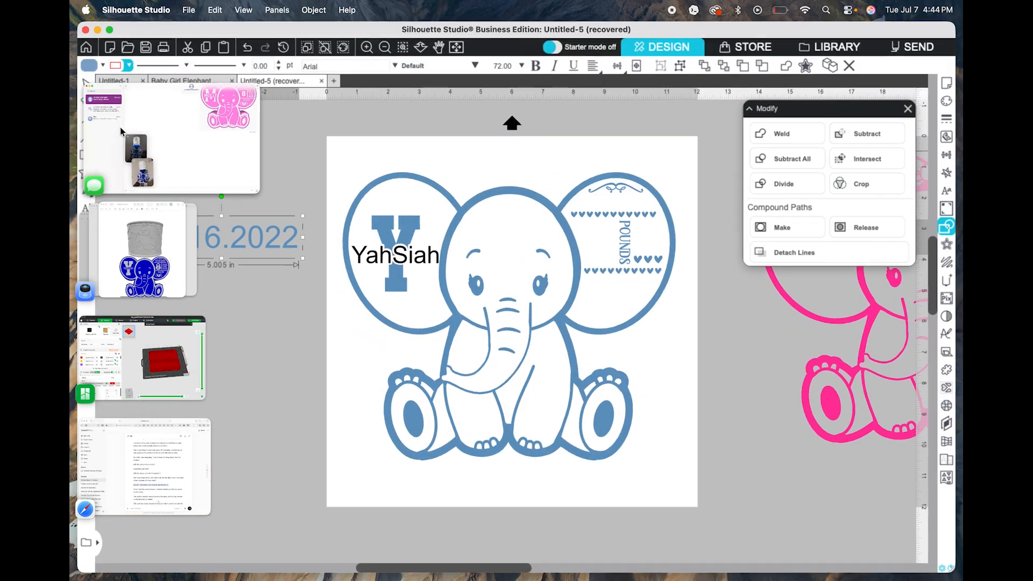
pyautogui.click(121, 127)
pyautogui.click(101, 105)
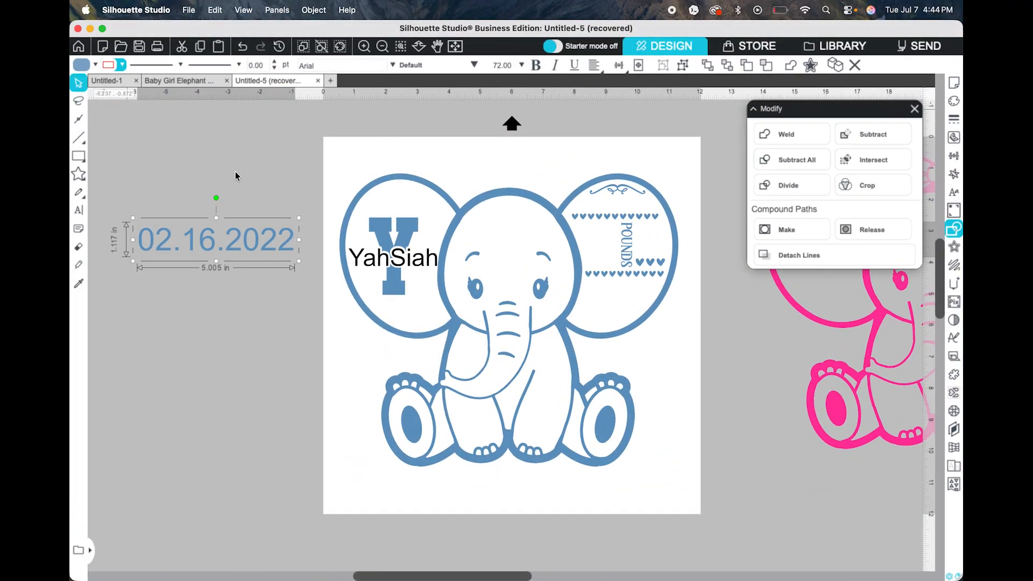
# Step: Set the date in Aachen, shrink it to 2.408 in wide and place it in the right ear
pyautogui.click(254, 248)
pyautogui.click(393, 65)
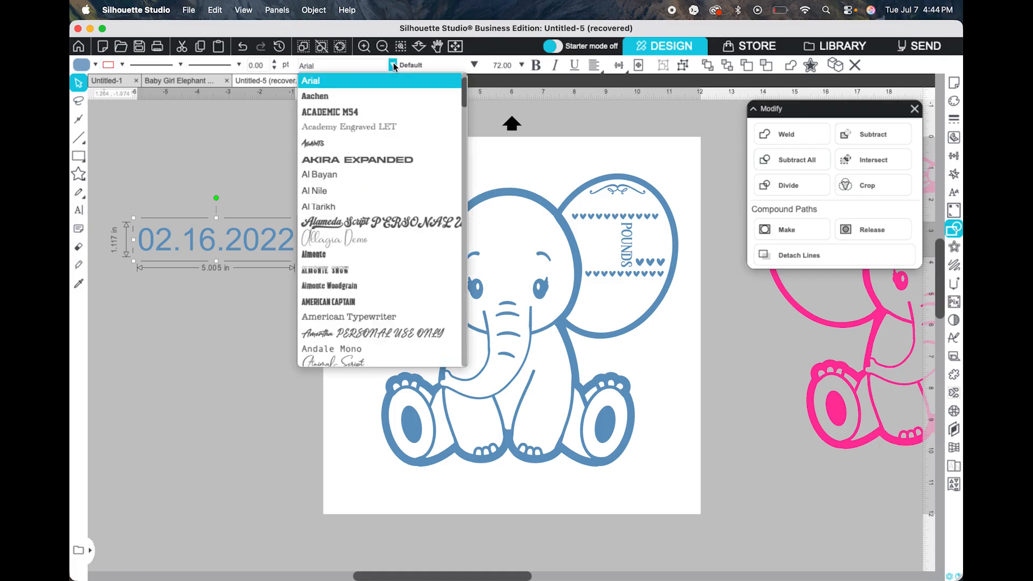
pyautogui.click(388, 97)
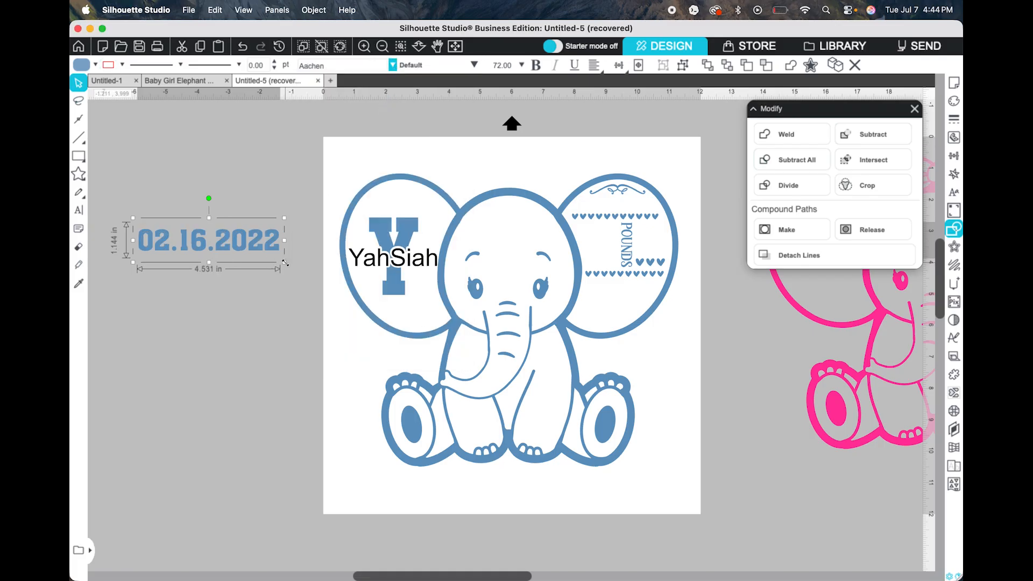
pyautogui.moveTo(284, 263); pyautogui.dragTo(625, 208)
pyautogui.click(283, 207)
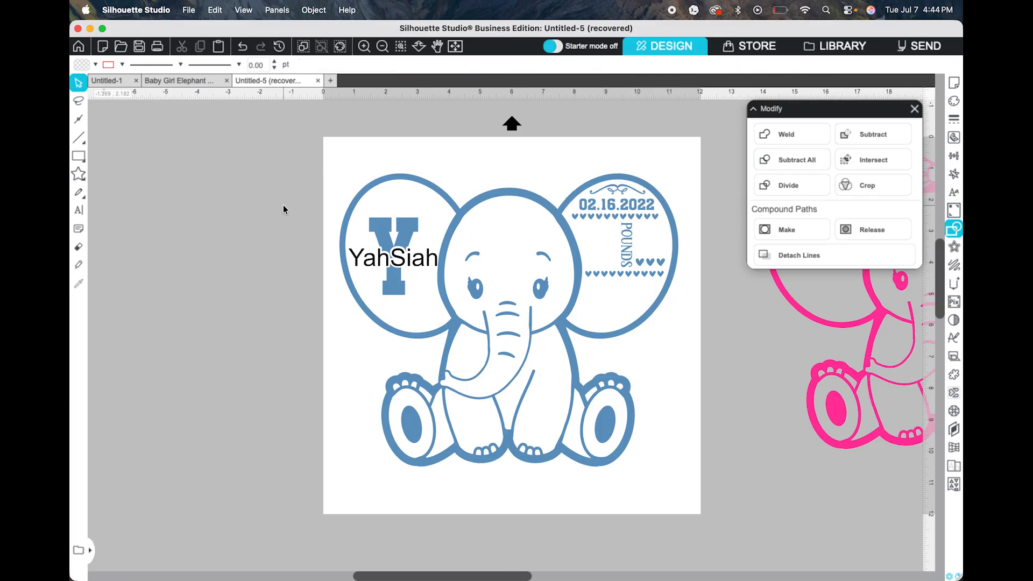
pyautogui.click(80, 194)
# Step: Add a text box reading 'Pounds' on the canvas
pyautogui.click(79, 210)
pyautogui.click(168, 214)
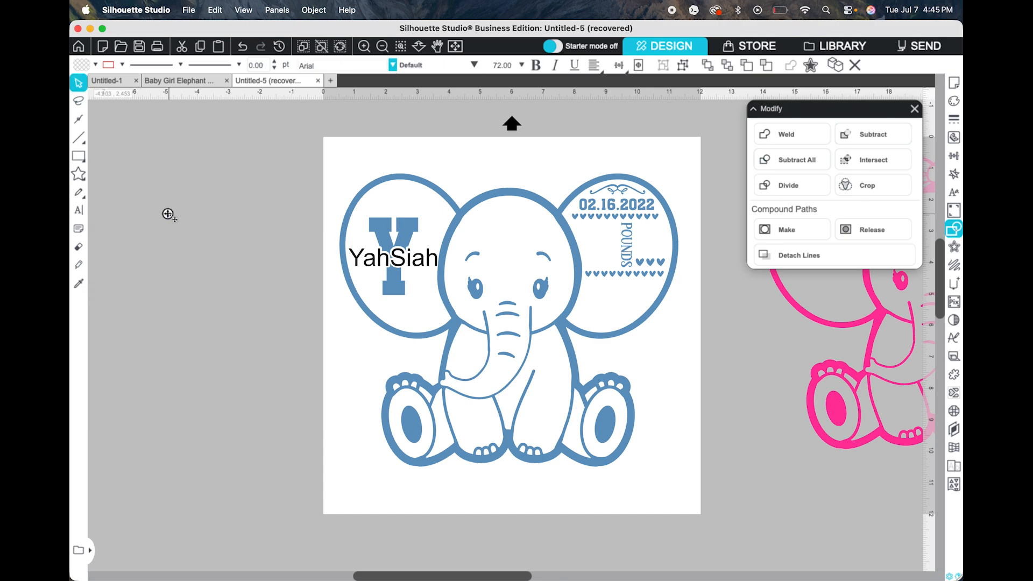
pyautogui.write('Pounds')
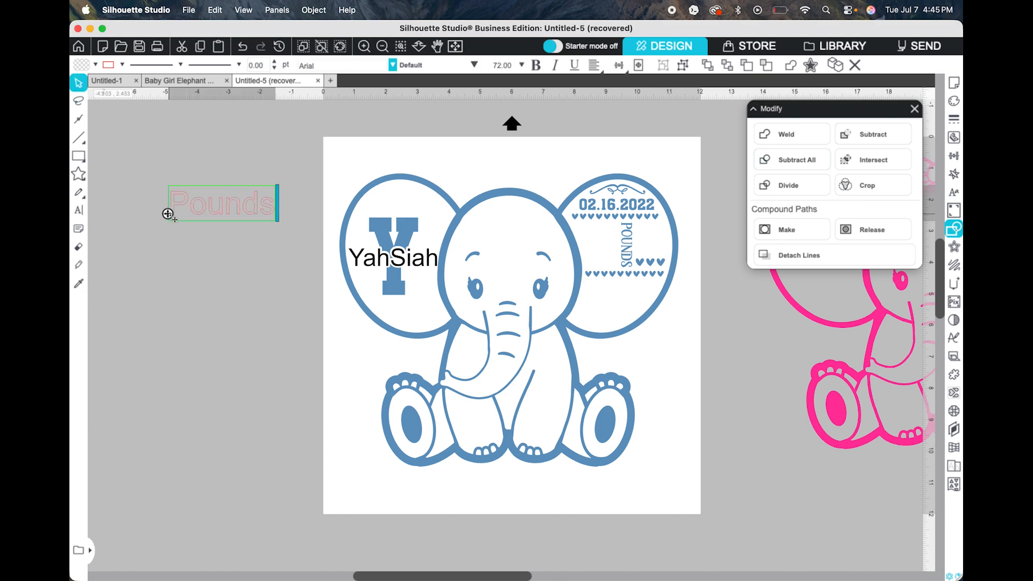
pyautogui.click(238, 279)
# Step: Set Pounds in Aachen font with steel blue fill and no red outline
pyautogui.click(247, 212)
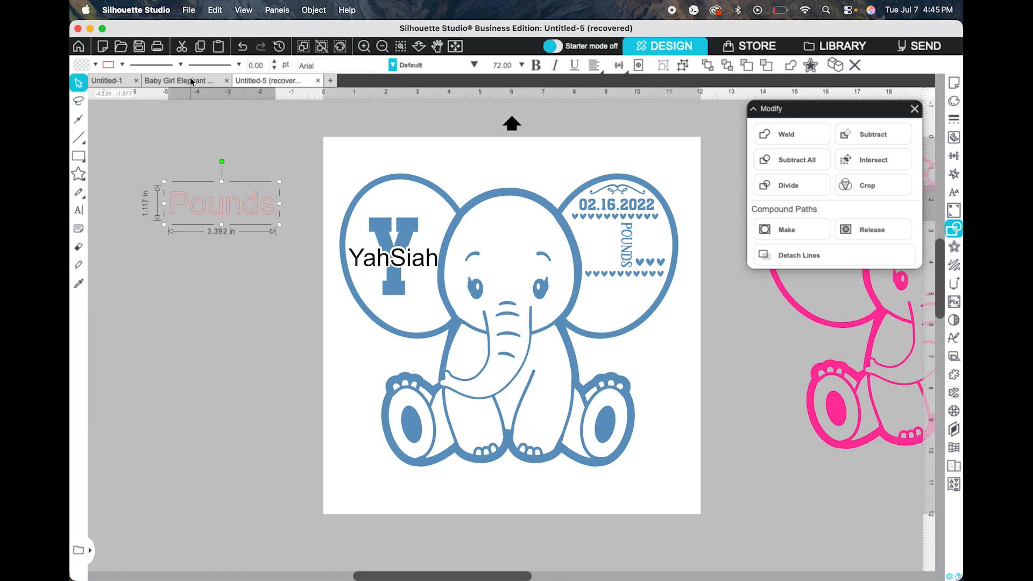
pyautogui.click(392, 65)
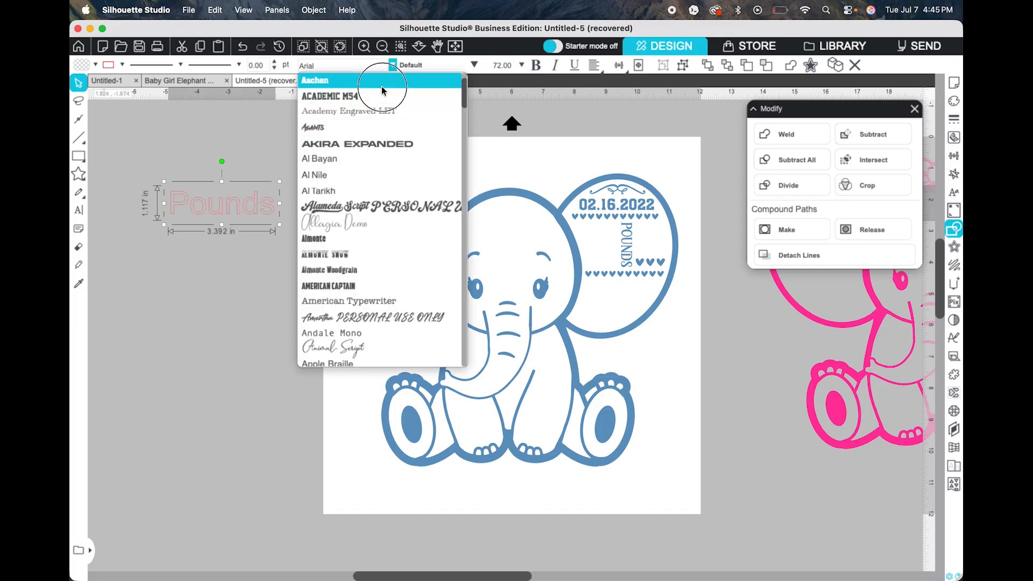
pyautogui.click(317, 81)
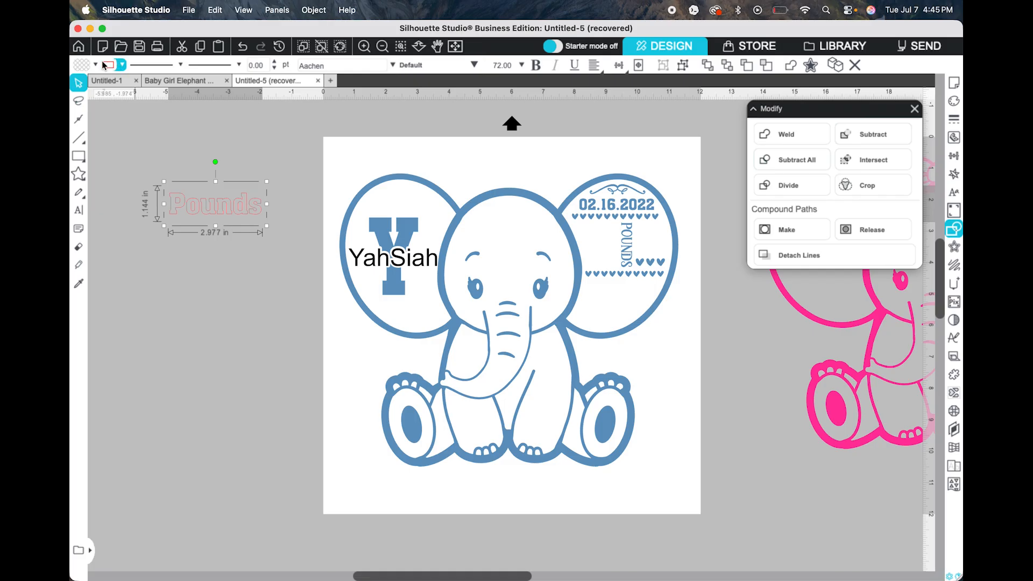
pyautogui.click(123, 65)
pyautogui.click(104, 81)
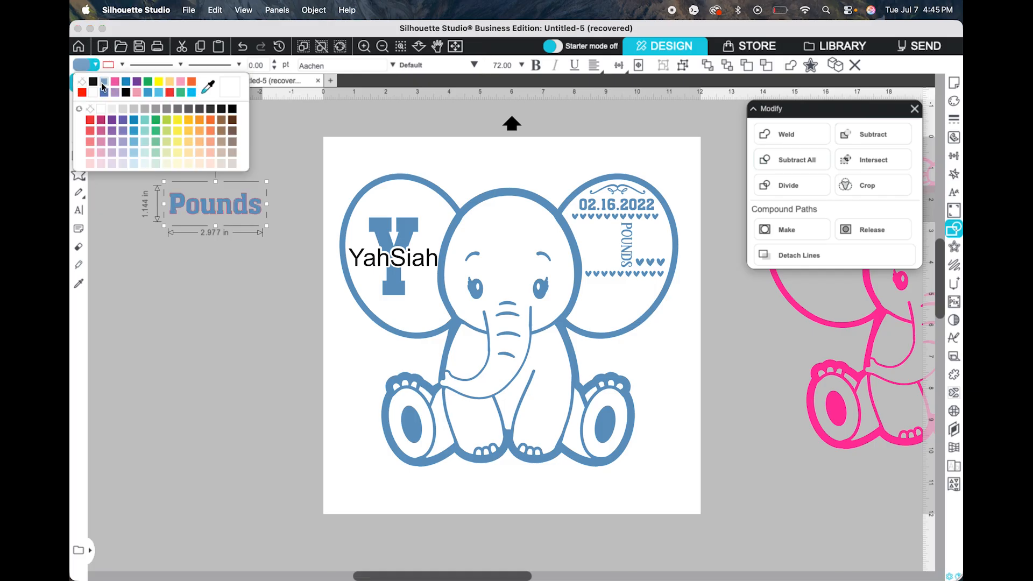
pyautogui.click(123, 64)
pyautogui.click(120, 82)
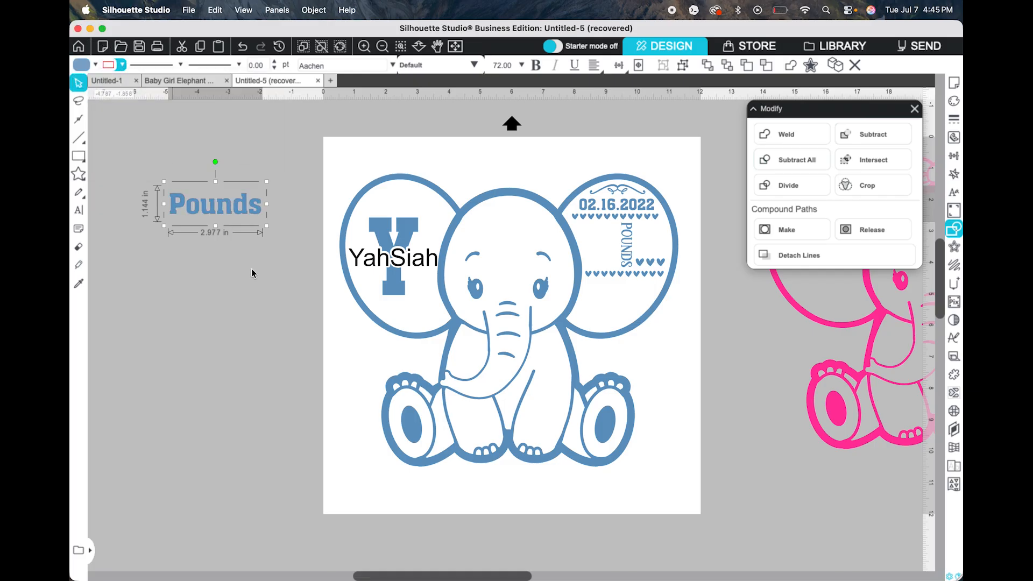
pyautogui.click(251, 269)
pyautogui.click(251, 213)
pyautogui.moveTo(214, 160); pyautogui.dragTo(242, 203)
# Step: Rotate Pounds 90° to run vertically and shrink it
pyautogui.moveTo(215, 164); pyautogui.dragTo(272, 205)
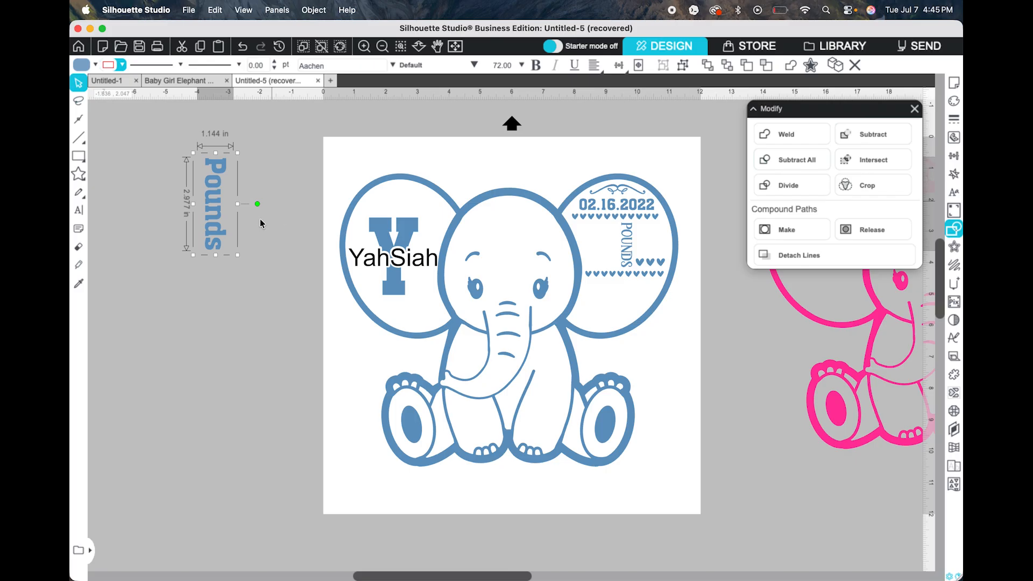
pyautogui.click(239, 255)
pyautogui.moveTo(237, 257); pyautogui.dragTo(218, 204)
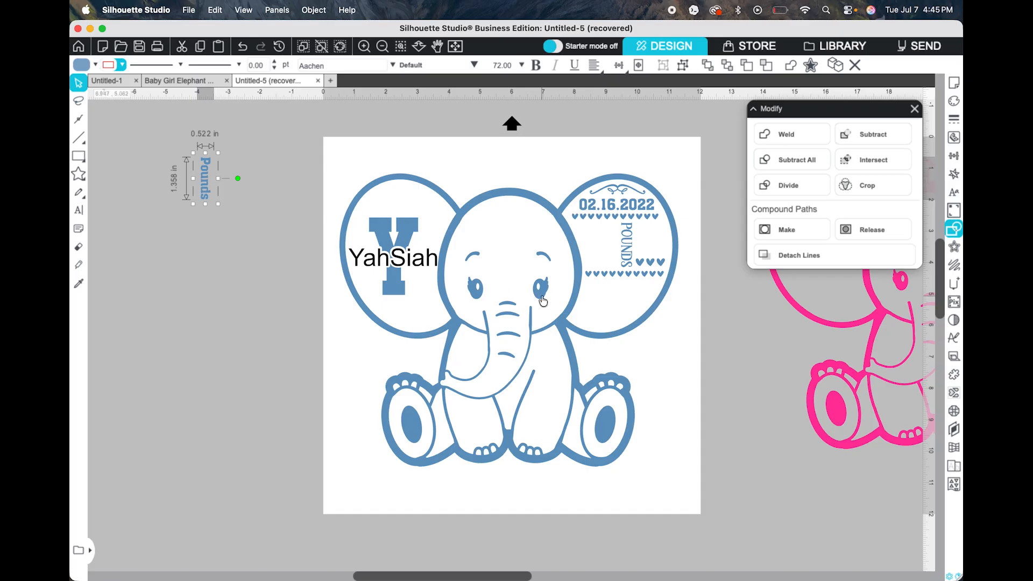
# Step: Move the vertical Pounds into the elephant's right ear, enlarging and nudging it into place
pyautogui.click(628, 249)
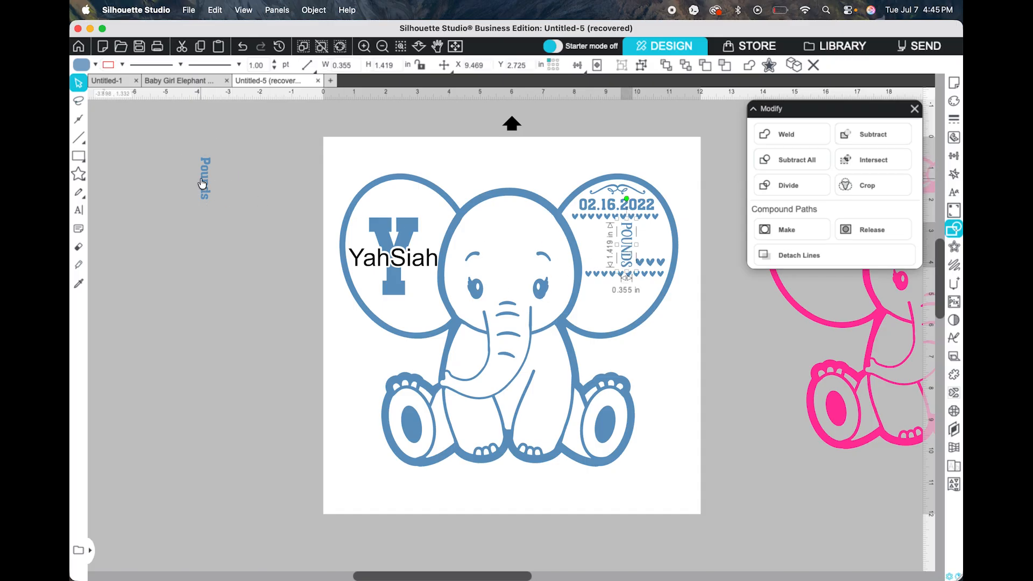
pyautogui.moveTo(203, 175); pyautogui.dragTo(594, 223)
pyautogui.moveTo(619, 247); pyautogui.dragTo(612, 249)
pyautogui.click(612, 249)
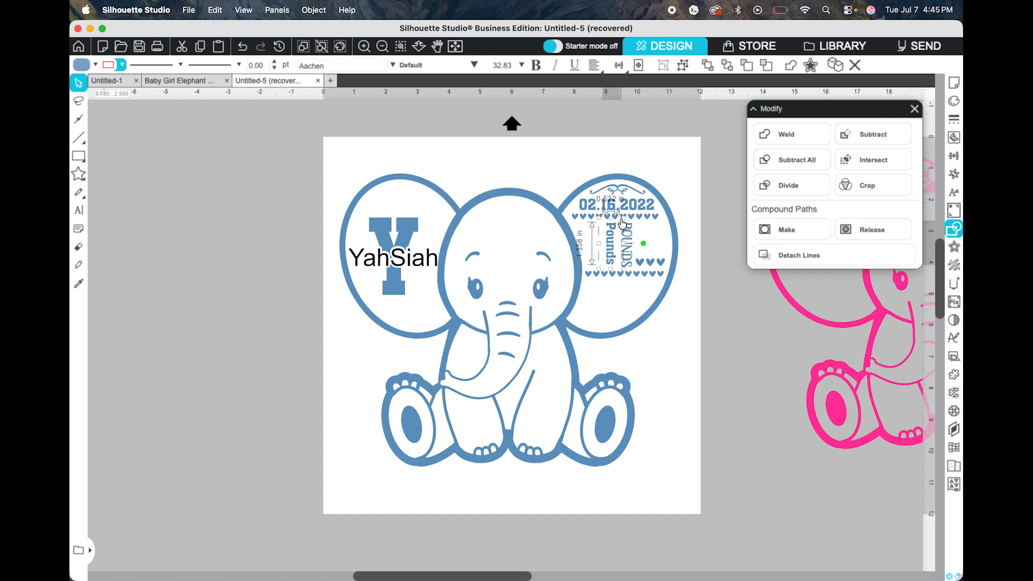
pyautogui.moveTo(623, 218); pyautogui.dragTo(628, 215)
pyautogui.moveTo(617, 253)
pyautogui.mouseDown()
pyautogui.moveTo(628, 253)
pyautogui.moveTo(600, 248)
pyautogui.moveTo(625, 245)
pyautogui.mouseUp()
# Step: Delete the old POUNDS text from the right ear
pyautogui.click(628, 259)
pyautogui.press('Delete')
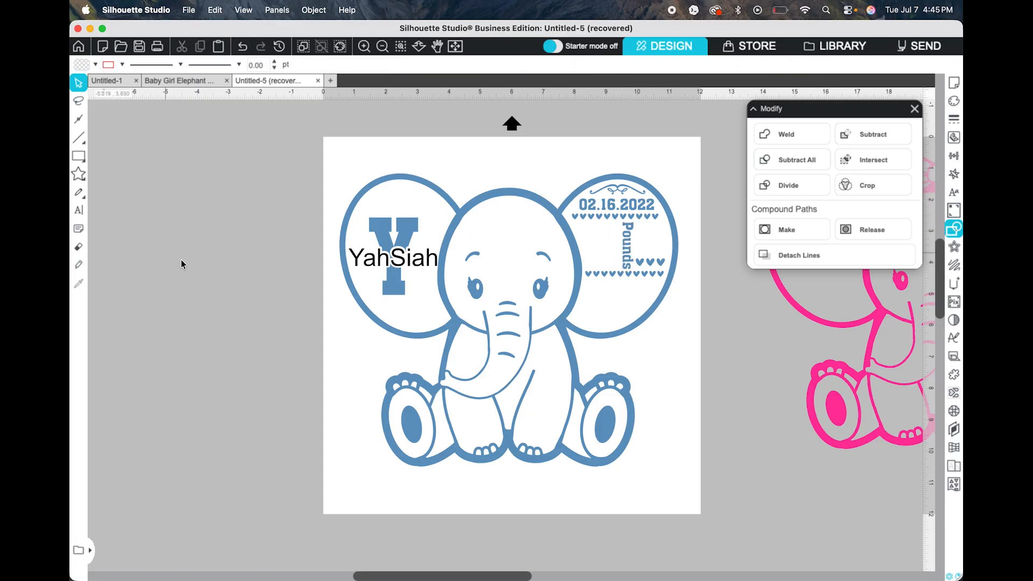
pyautogui.click(214, 289)
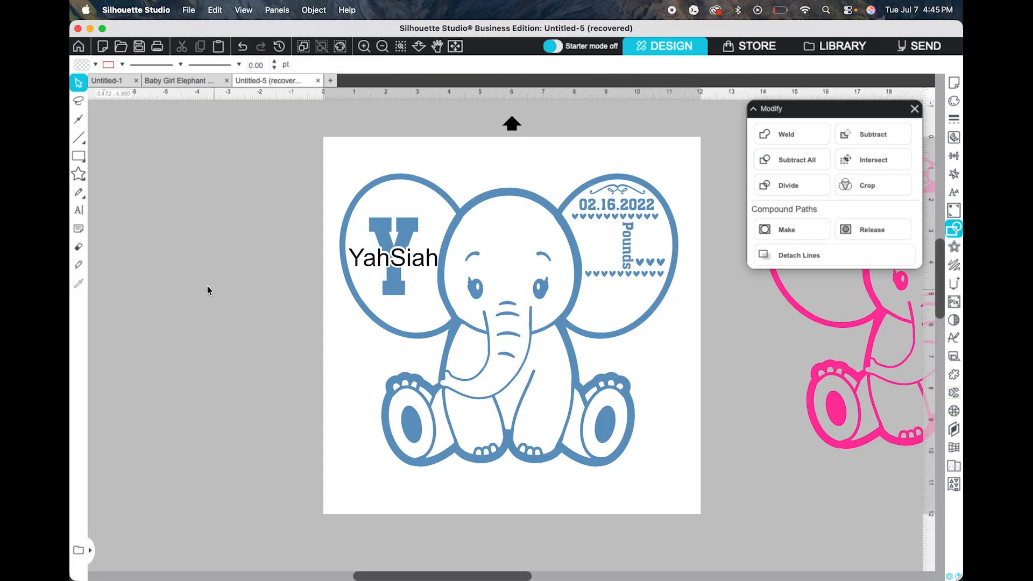
# Step: Add an 8 text in the Aachen font with steel blue fill
pyautogui.click(78, 210)
pyautogui.click(169, 232)
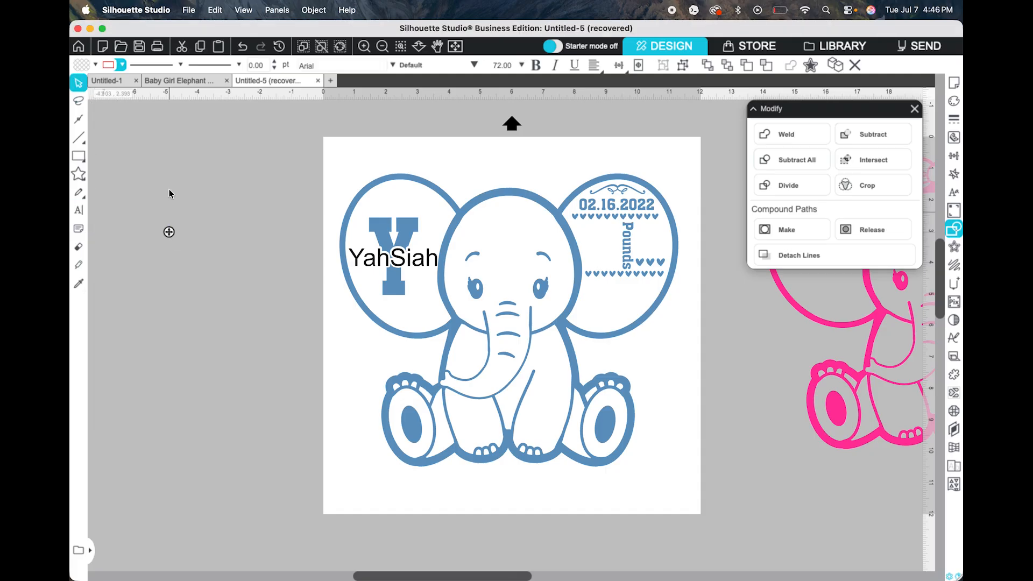
pyautogui.write('8')
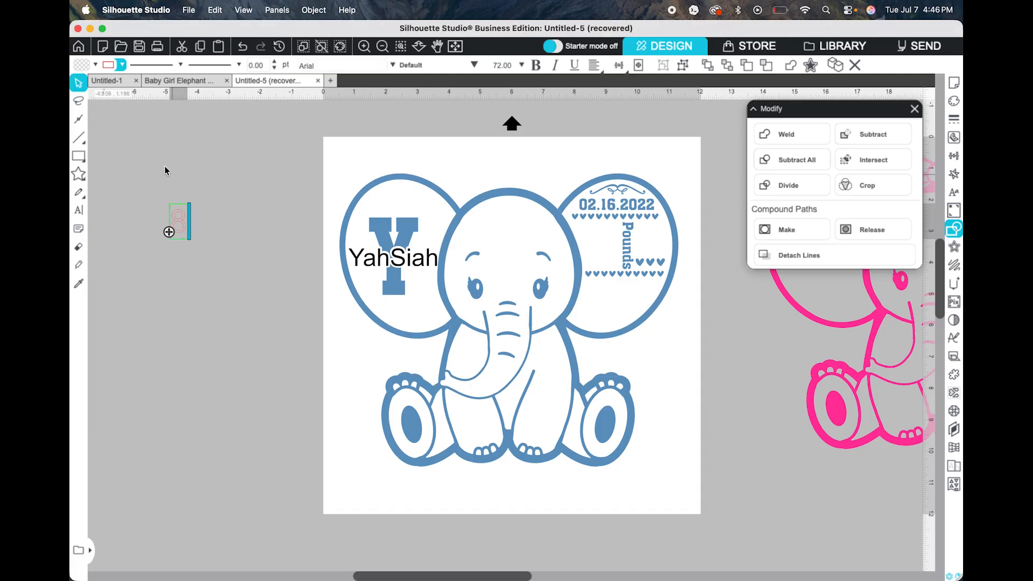
pyautogui.click(179, 222)
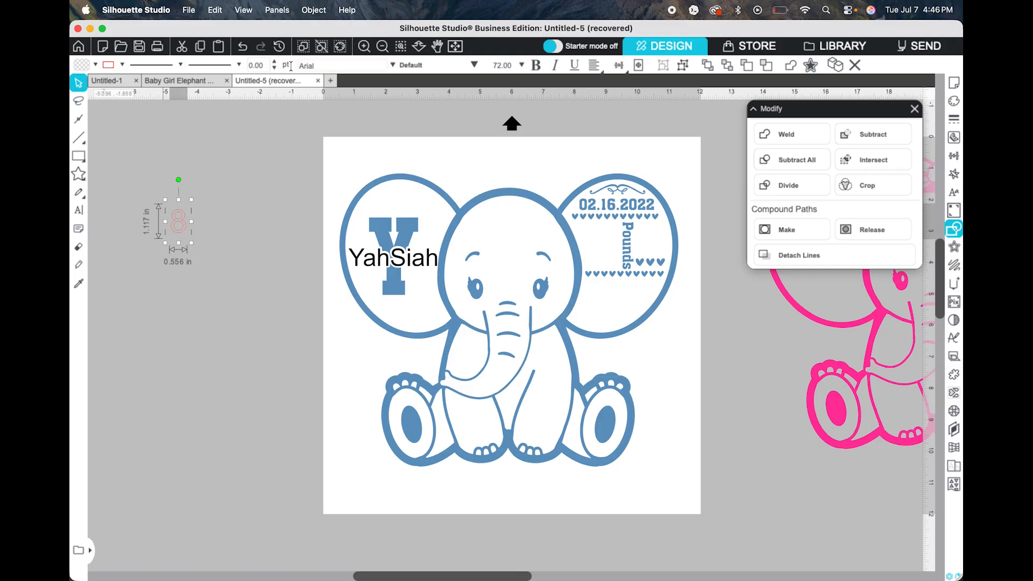
pyautogui.click(393, 65)
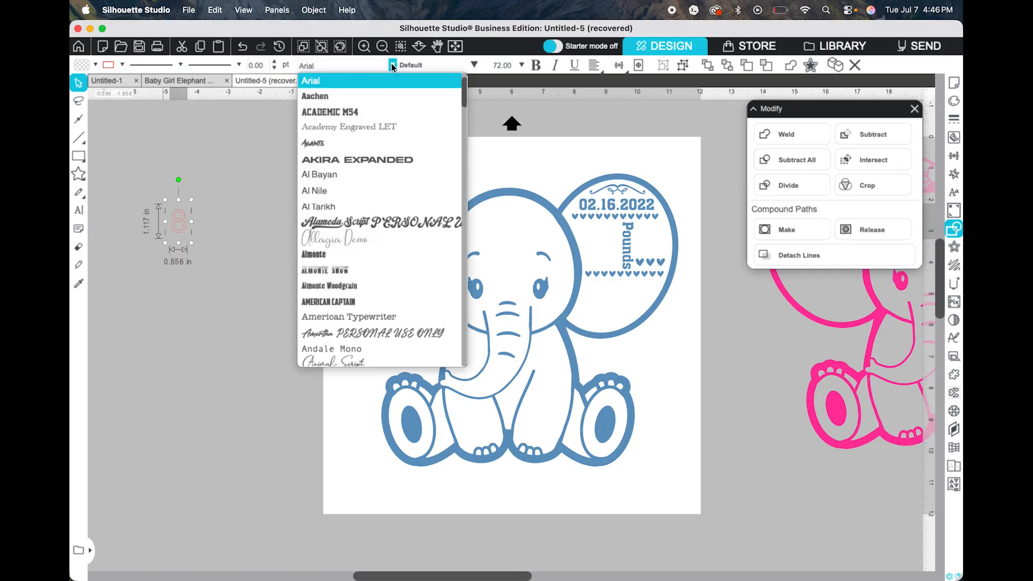
pyautogui.click(369, 101)
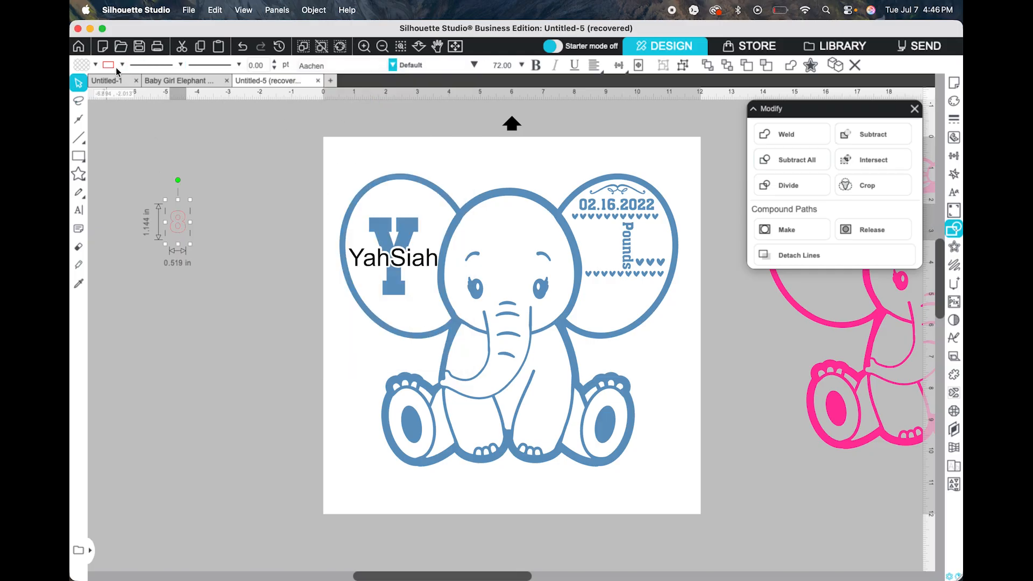
pyautogui.click(95, 65)
pyautogui.click(94, 84)
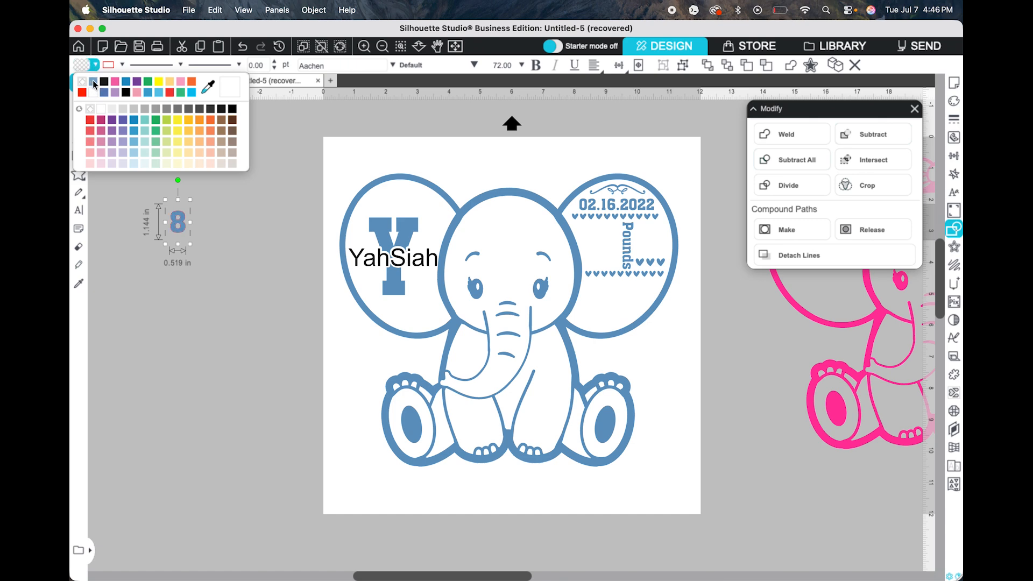
pyautogui.click(122, 66)
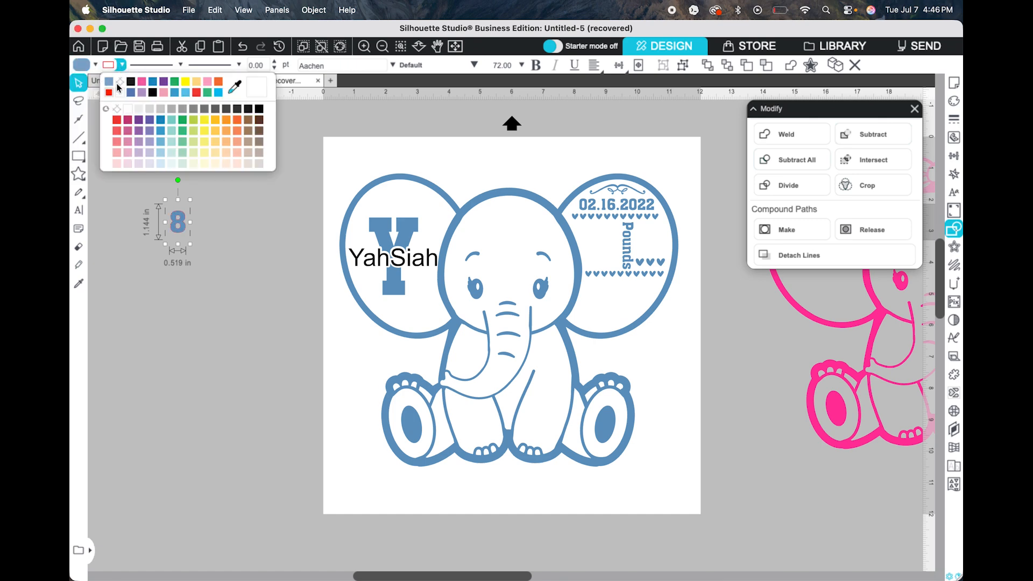
pyautogui.click(121, 82)
# Step: Place the 8 in the right ear, enlarge it to about 1.9 in tall, and copy it aside
pyautogui.moveTo(180, 229); pyautogui.dragTo(618, 221)
pyautogui.click(614, 222)
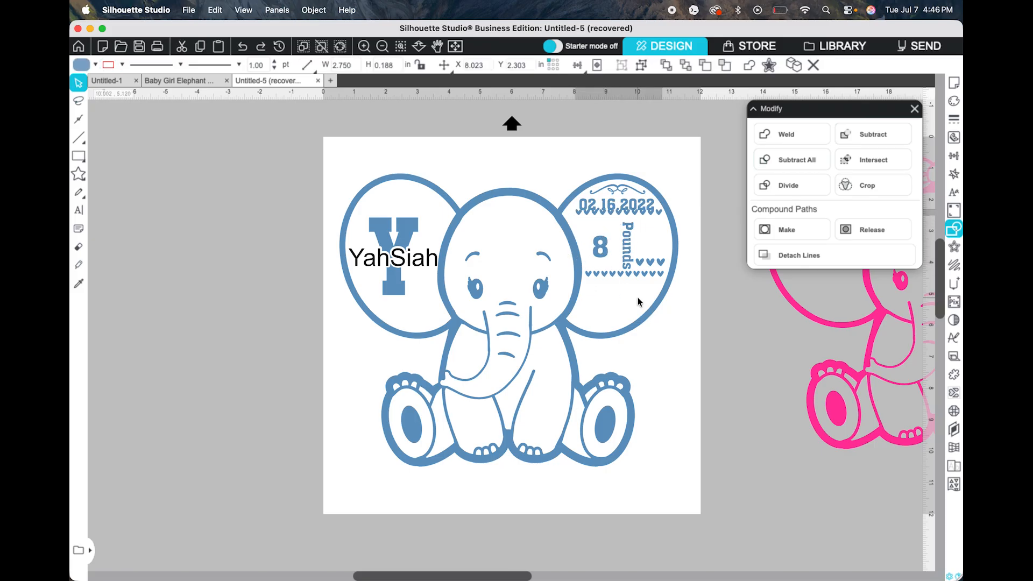
pyautogui.press('super+z')
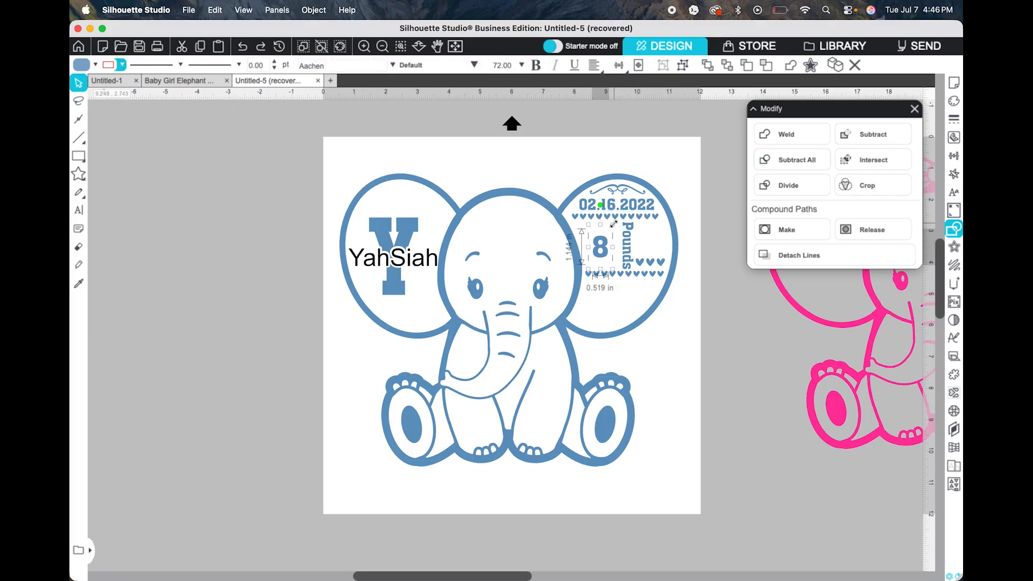
pyautogui.moveTo(613, 224)
pyautogui.mouseDown()
pyautogui.moveTo(629, 206)
pyautogui.moveTo(607, 240)
pyautogui.mouseUp()
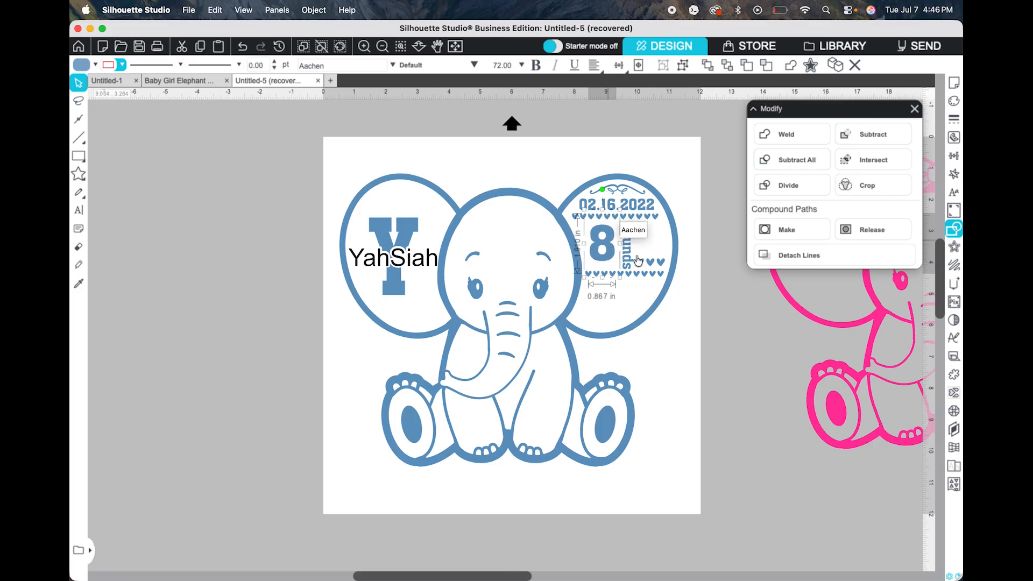
pyautogui.click(201, 224)
pyautogui.click(607, 249)
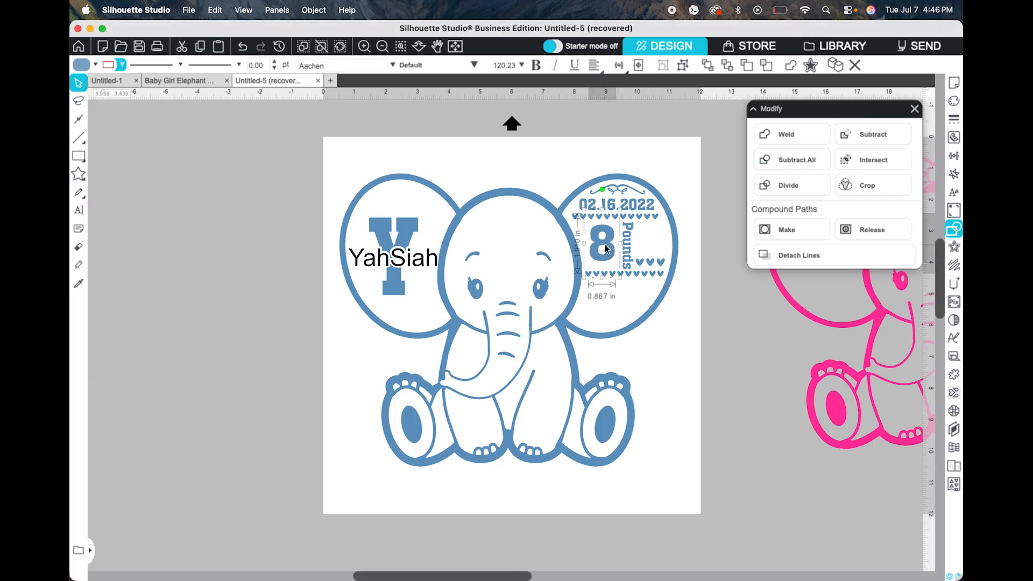
pyautogui.moveTo(608, 249); pyautogui.dragTo(230, 303)
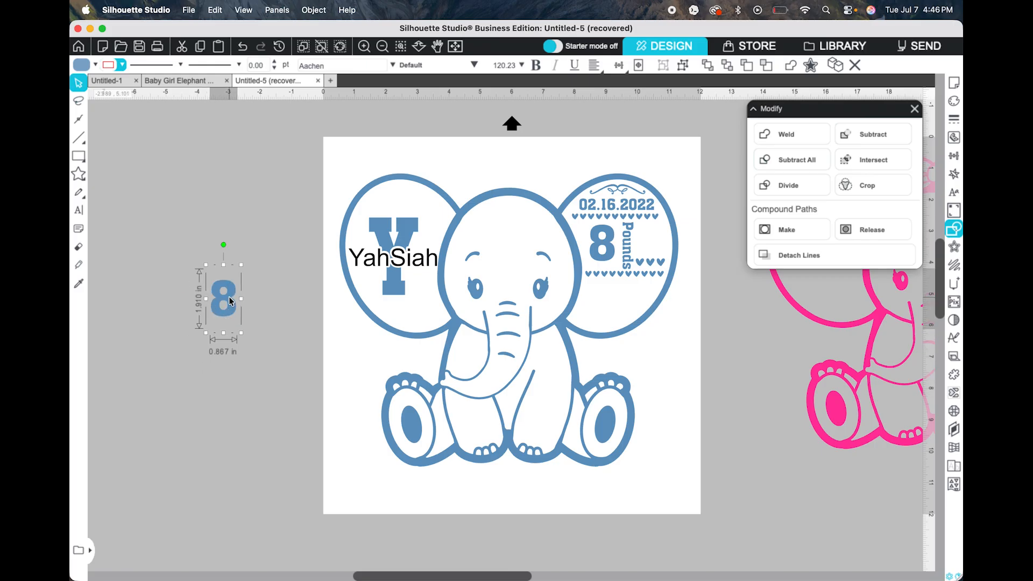
# Step: Retype the copied 8 as 21OZ, shrink it and move it into the ear
pyautogui.press('Delete')
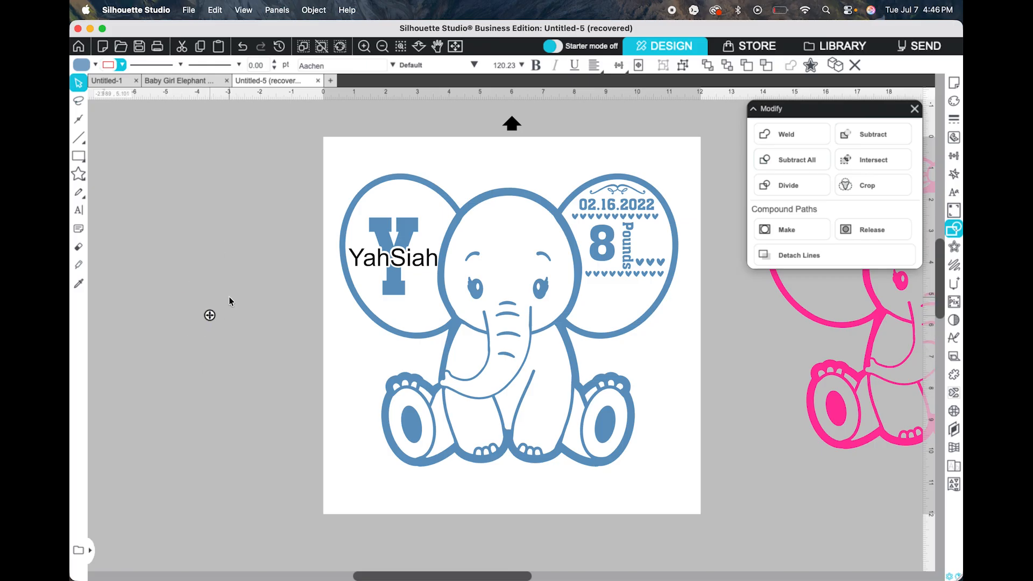
pyautogui.write('21OZ')
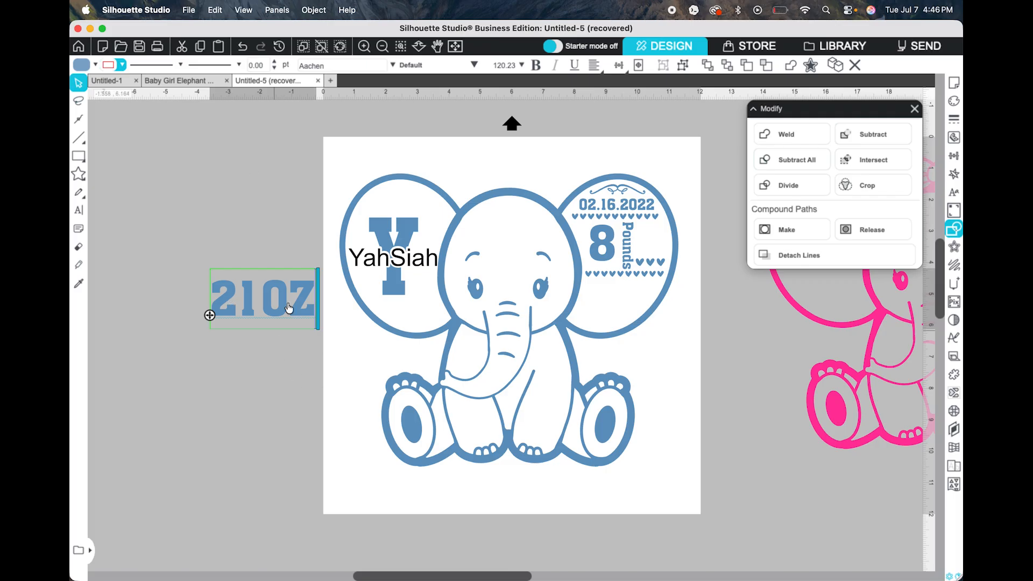
pyautogui.press('Escape')
pyautogui.click(297, 303)
pyautogui.moveTo(319, 333); pyautogui.dragTo(675, 356)
# Step: Duplicate the text, change it to 22INC and position it below in the ear
pyautogui.press('super+Right')
pyautogui.doubleClick(675, 357)
pyautogui.press('BackSpace')
pyautogui.press('BackSpace')
pyautogui.press('BackSpace')
pyautogui.press('BackSpace')
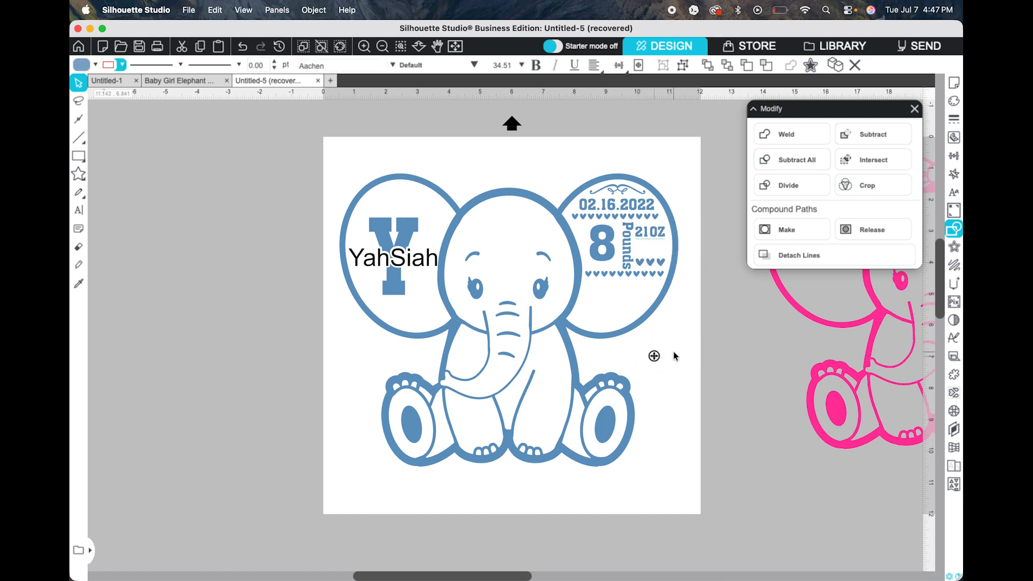
pyautogui.write('22INC')
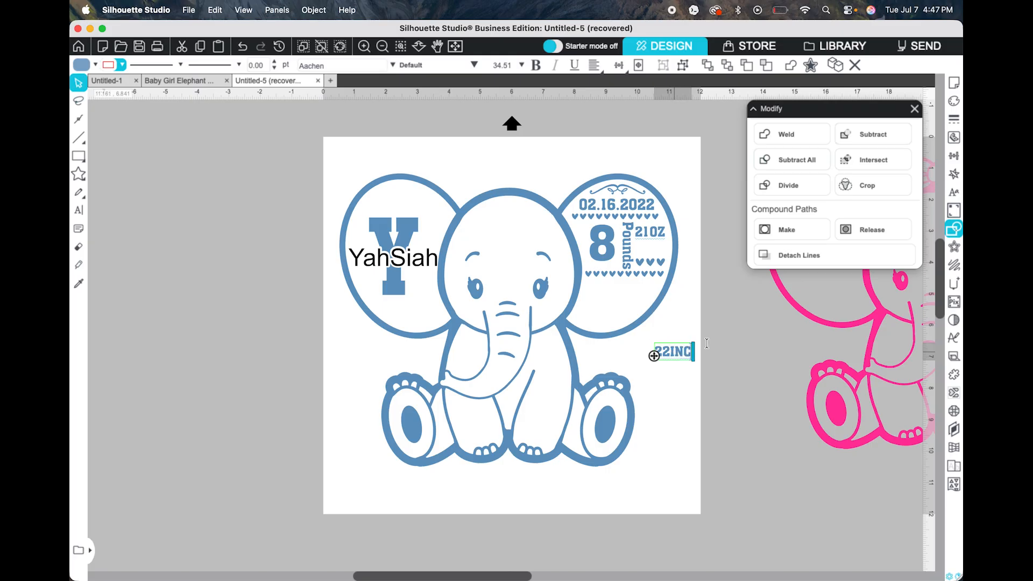
pyautogui.click(689, 360)
pyautogui.doubleClick(689, 360)
pyautogui.write('h')
pyautogui.press('BackSpace')
pyautogui.click(680, 392)
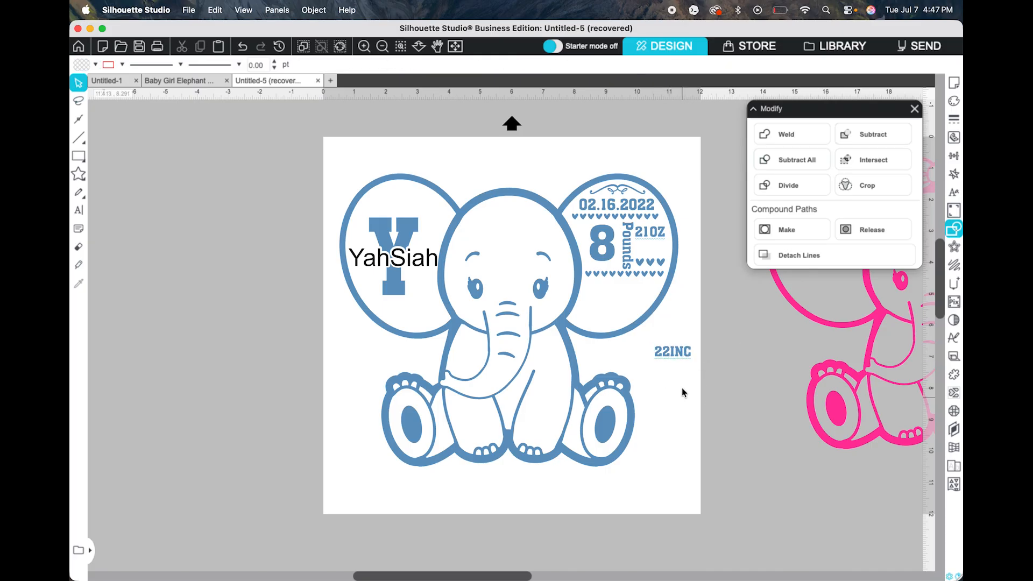
pyautogui.moveTo(690, 356); pyautogui.dragTo(691, 332)
# Step: Replace 21OZ with 18 OZ, placed above 22INC in the ear
pyautogui.press('BackSpace')
pyautogui.press('BackSpace')
pyautogui.press('BackSpace')
pyautogui.press('BackSpace')
pyautogui.press('BackSpace')
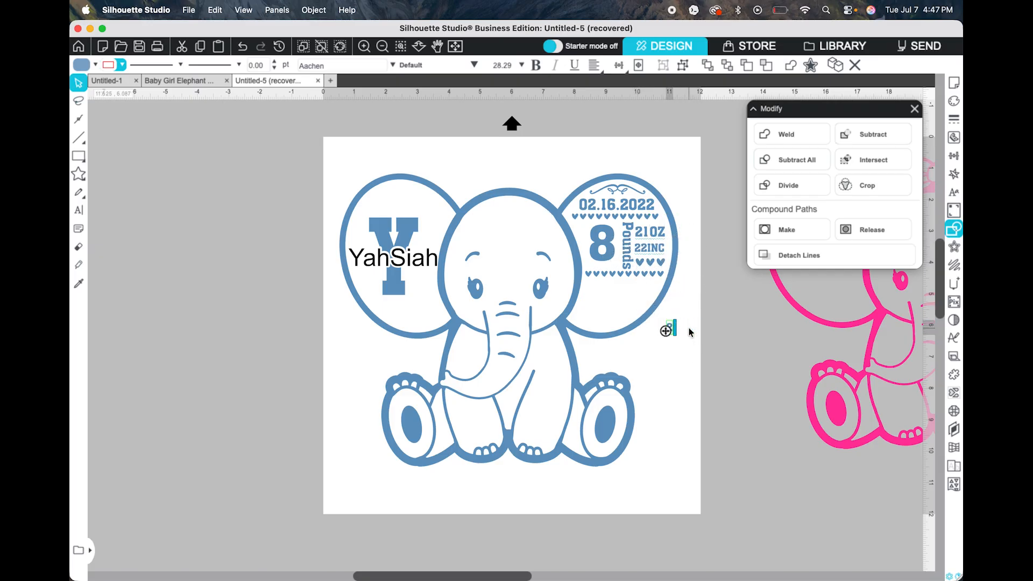
pyautogui.write('18 OZ')
pyautogui.click(655, 235)
pyautogui.press('Delete')
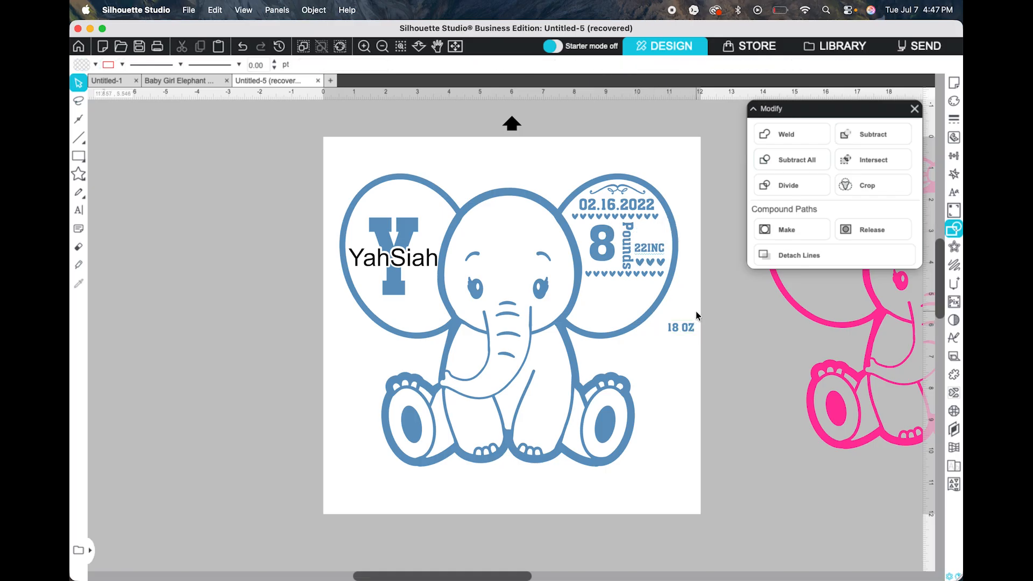
pyautogui.moveTo(685, 325); pyautogui.dragTo(657, 236)
pyautogui.click(708, 353)
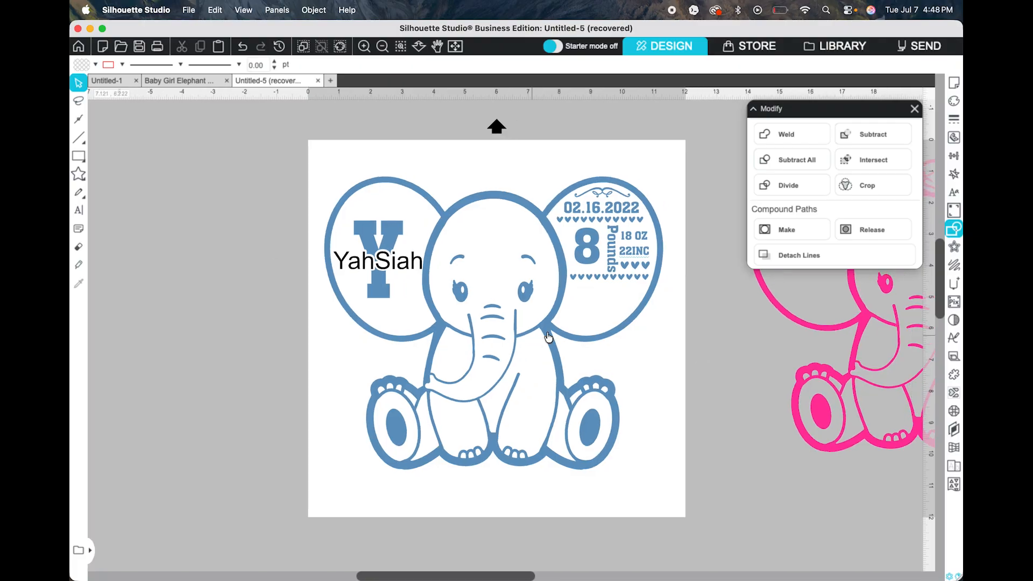
# Step: Type the birth time 3:25AM in a new text box on the left canvas
pyautogui.hscroll(5, 549, 338)
pyautogui.hscroll(5, 549, 338)
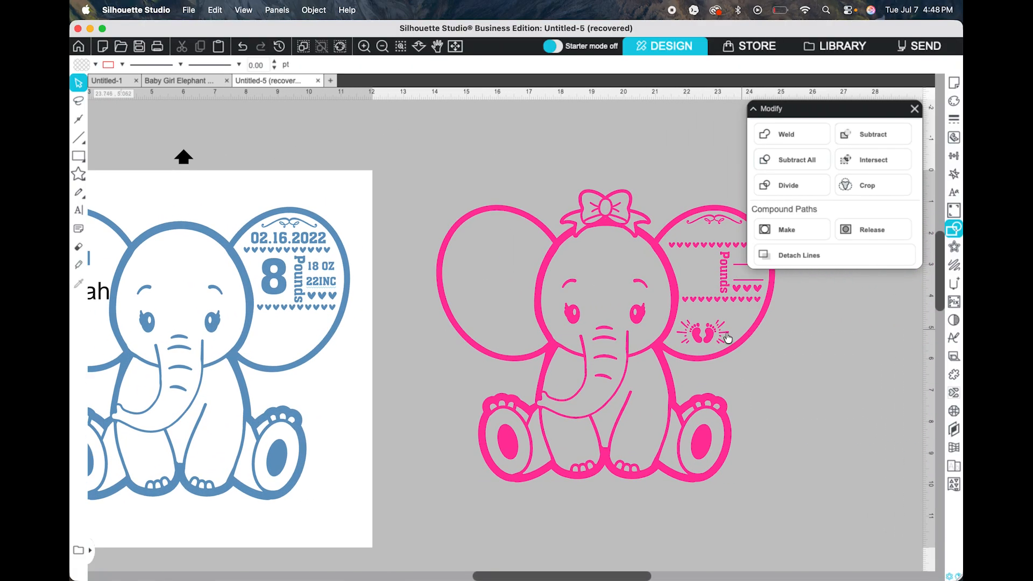
pyautogui.click(714, 339)
pyautogui.hscroll(-10, 714, 339)
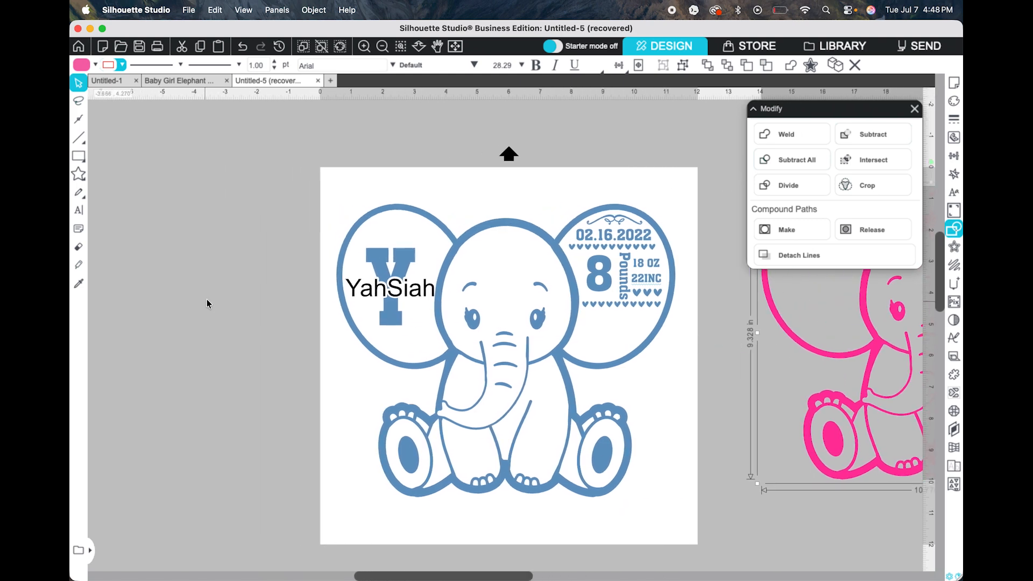
pyautogui.click(109, 175)
pyautogui.hscroll(8, 421, 223)
pyautogui.scroll(2, 422, 223)
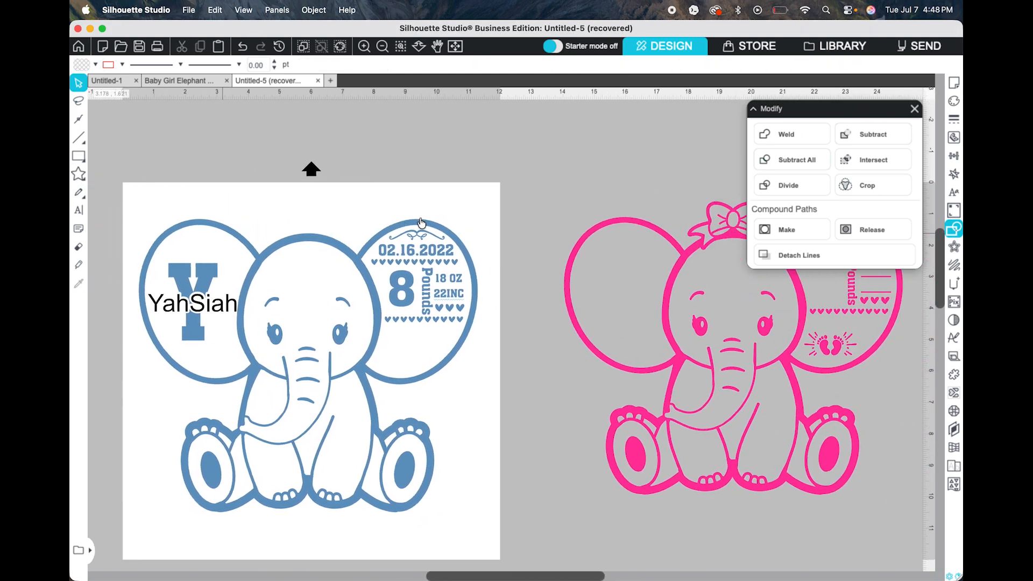
pyautogui.hscroll(-1, 422, 224)
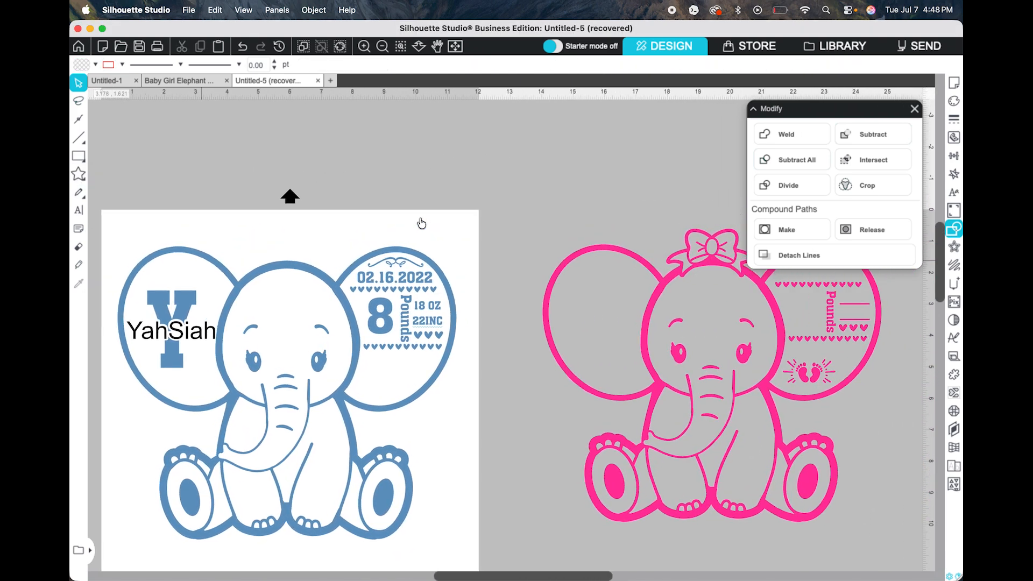
pyautogui.scroll(-1, 422, 223)
pyautogui.hscroll(-11, 422, 224)
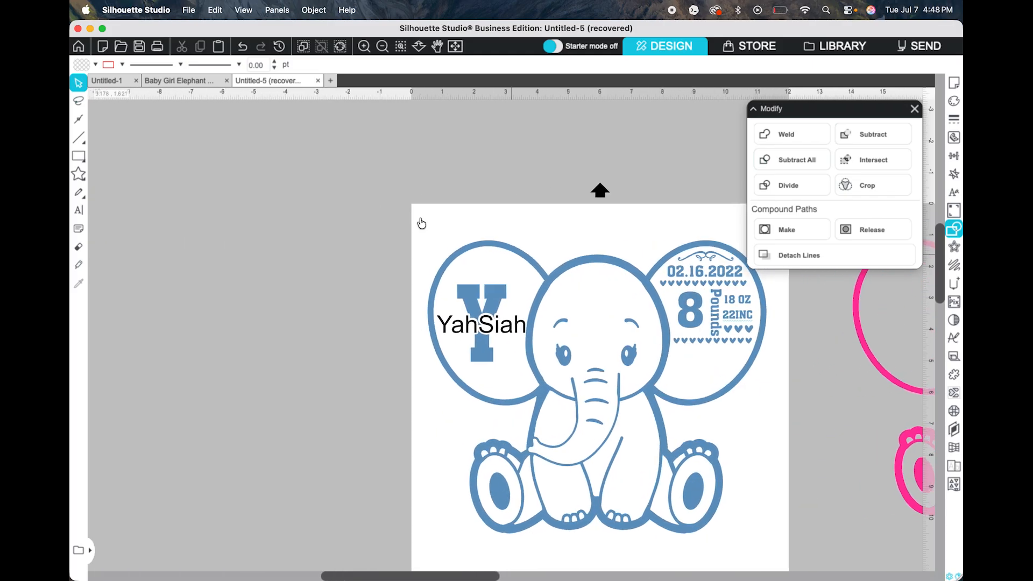
pyautogui.scroll(-1, 421, 223)
pyautogui.hscroll(1, 421, 224)
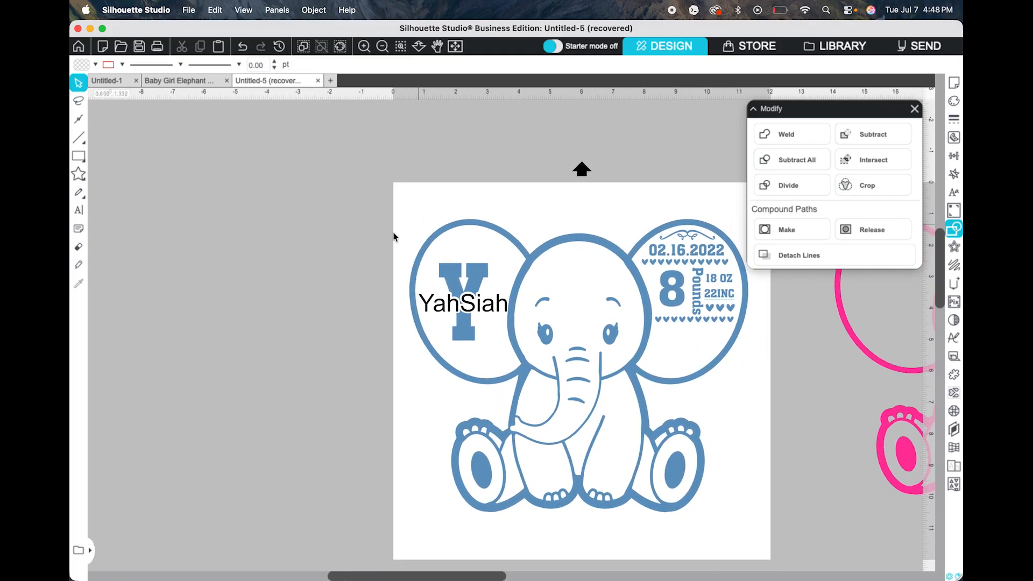
pyautogui.click(78, 211)
pyautogui.click(205, 295)
pyautogui.write('3:25')
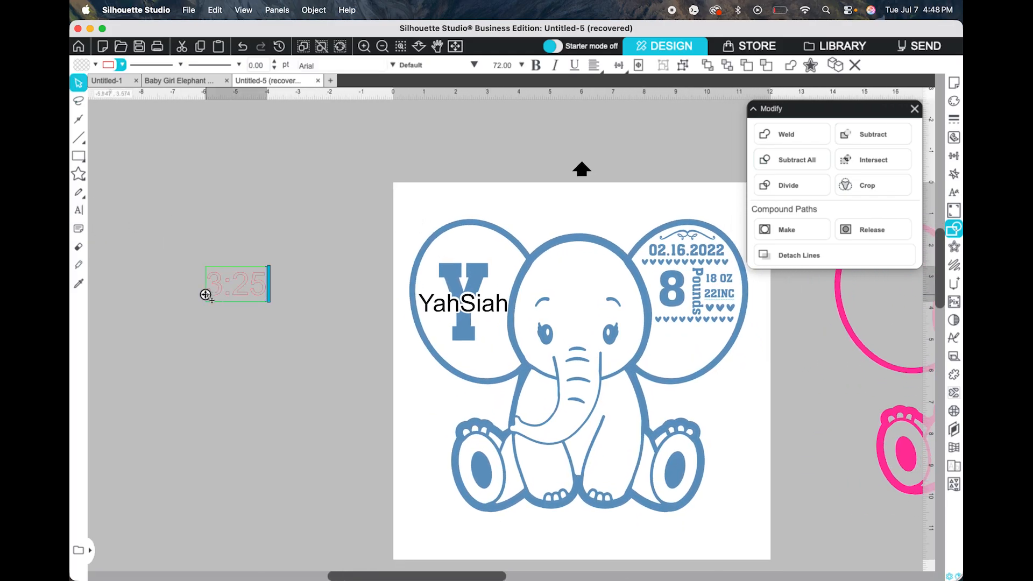
pyautogui.write('AM')
pyautogui.click(292, 303)
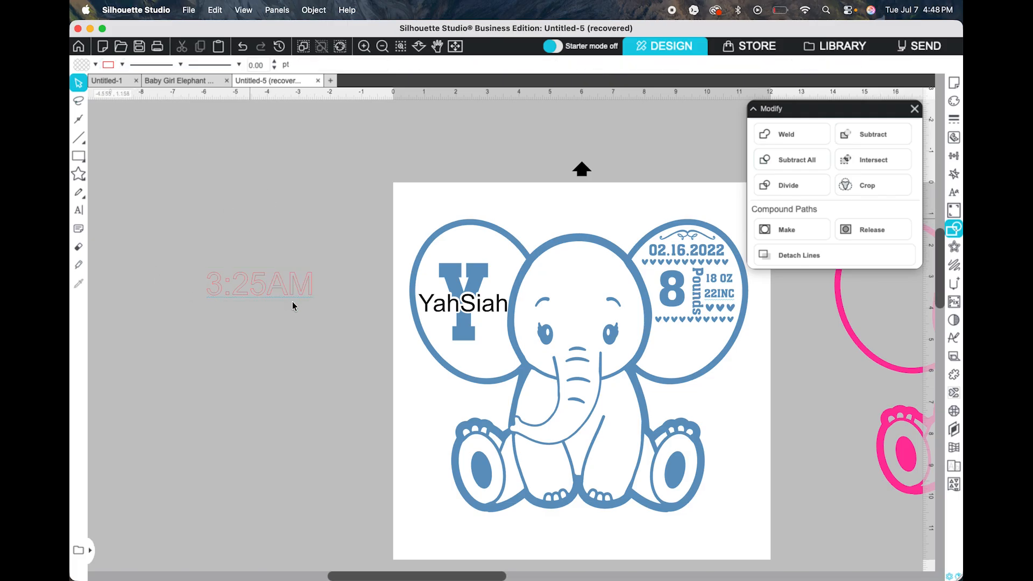
# Step: Set the 3:25AM text in the Aachen font
pyautogui.click(291, 295)
pyautogui.click(679, 293)
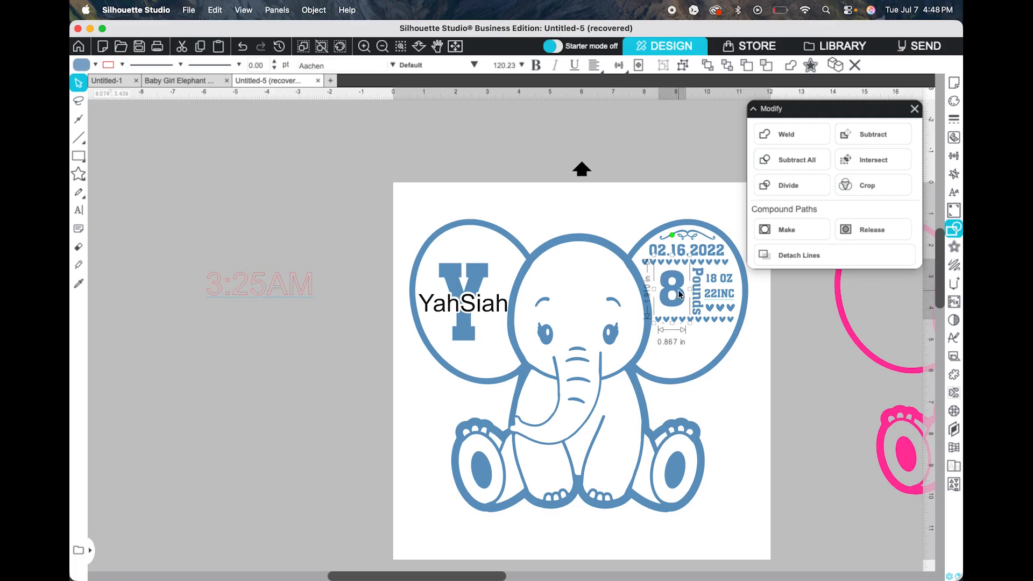
pyautogui.rightClick(679, 293)
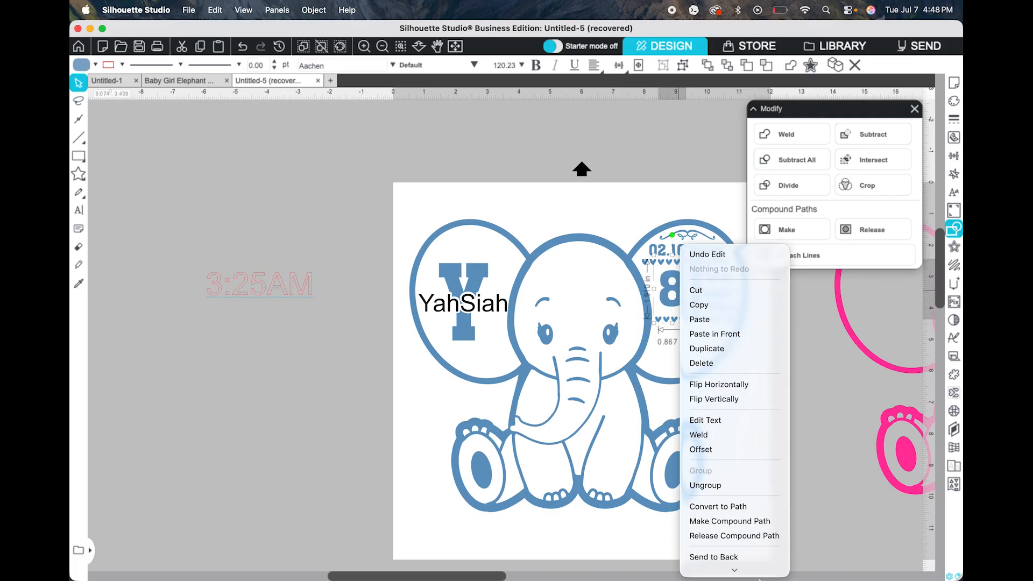
pyautogui.click(238, 283)
pyautogui.click(239, 276)
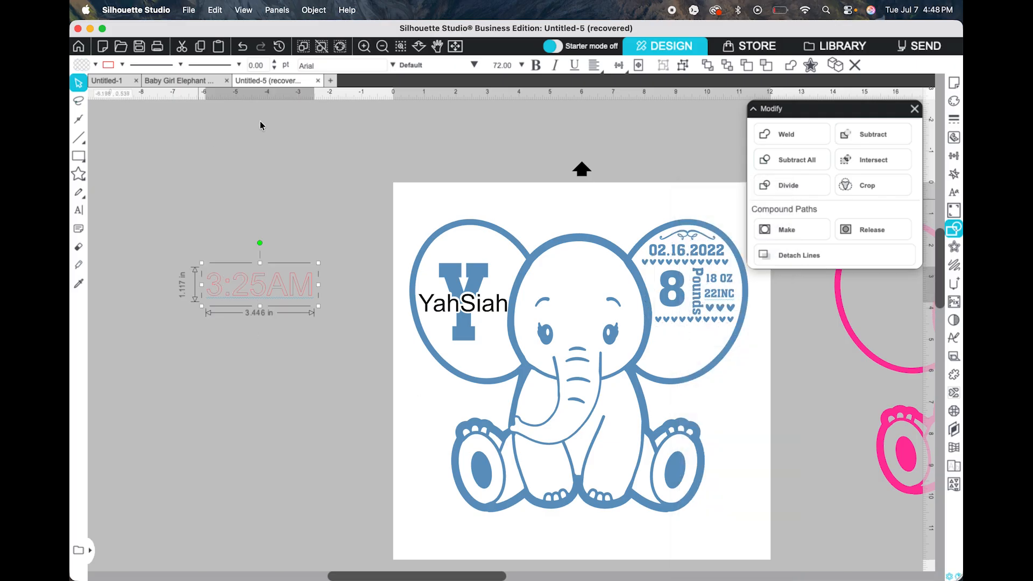
pyautogui.click(393, 65)
pyautogui.click(381, 100)
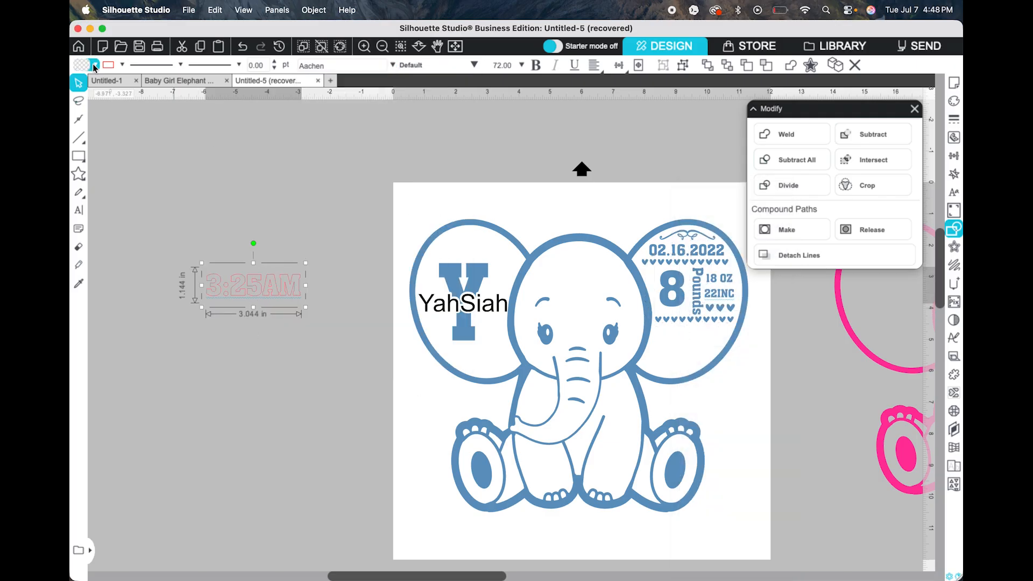
# Step: Fill 3:25AM steel blue with no outline, shrink it, and place it under the hearts
pyautogui.click(95, 65)
pyautogui.click(94, 83)
pyautogui.click(122, 65)
pyautogui.click(120, 82)
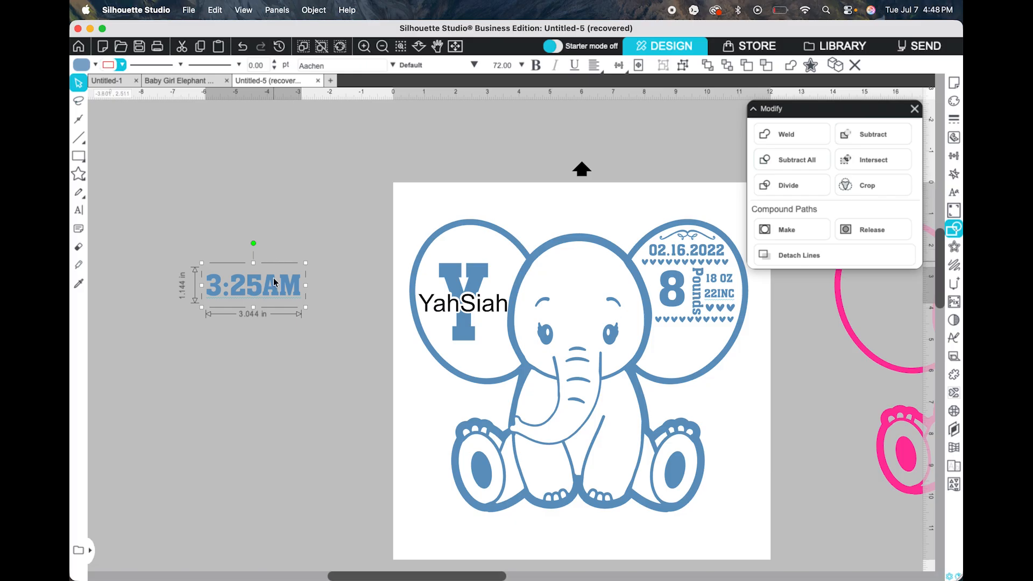
pyautogui.moveTo(306, 307); pyautogui.dragTo(267, 290)
pyautogui.moveTo(236, 278); pyautogui.dragTo(692, 335)
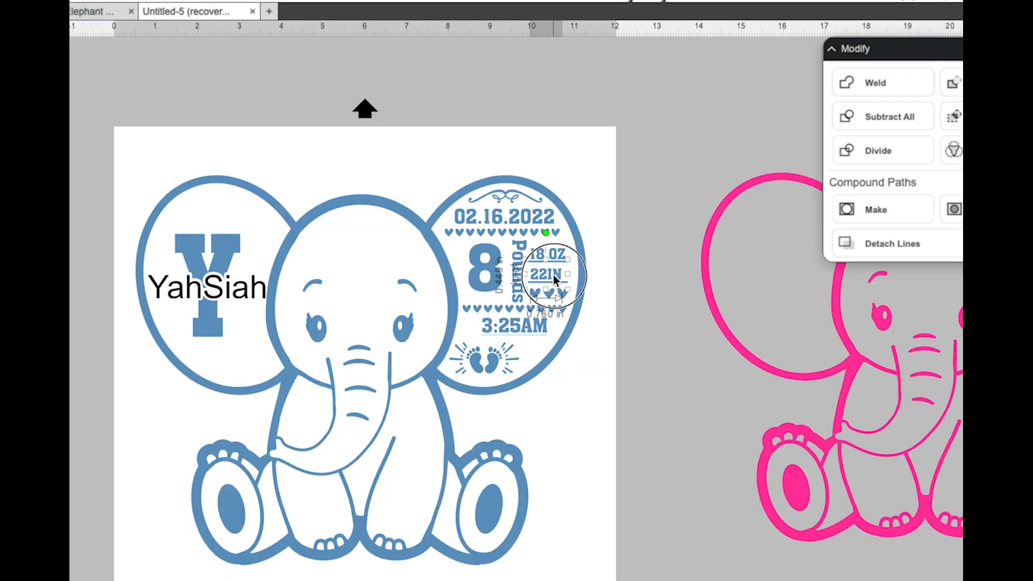
# Step: Select and check the 18 OZ/22IN stats and the YahSiah name text
pyautogui.click(726, 295)
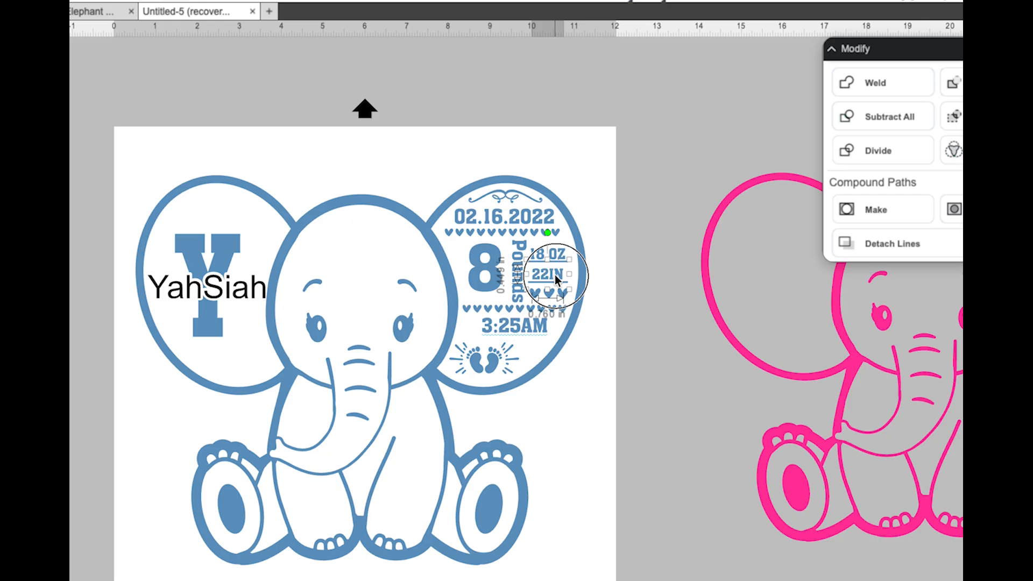
pyautogui.click(628, 290)
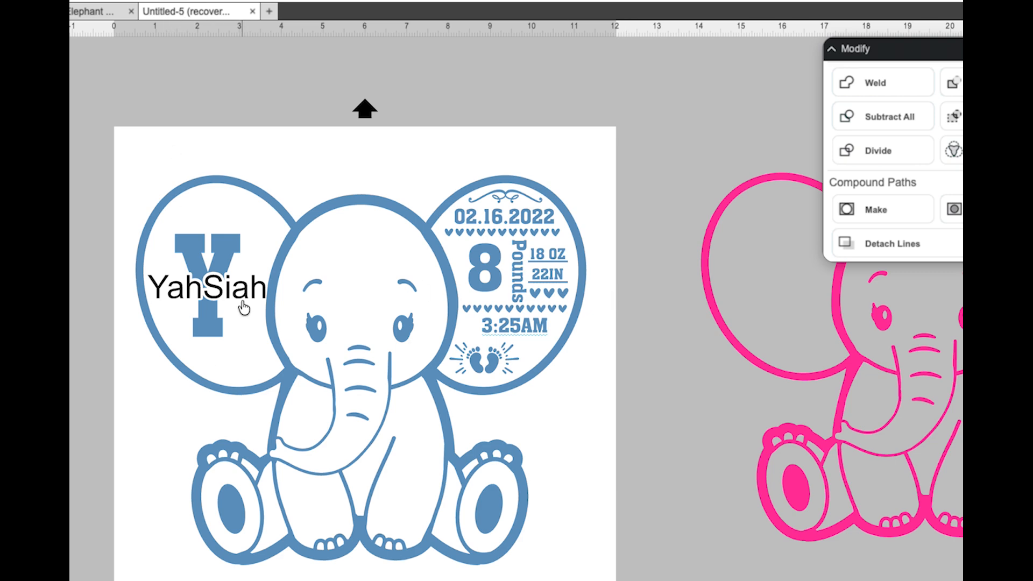
pyautogui.click(258, 290)
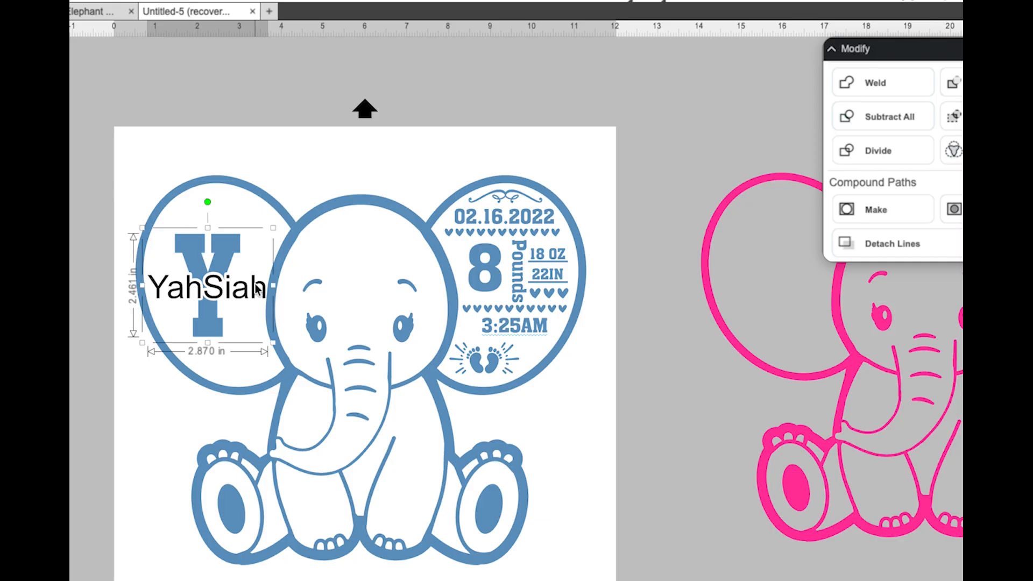
pyautogui.click(254, 285)
pyautogui.click(259, 283)
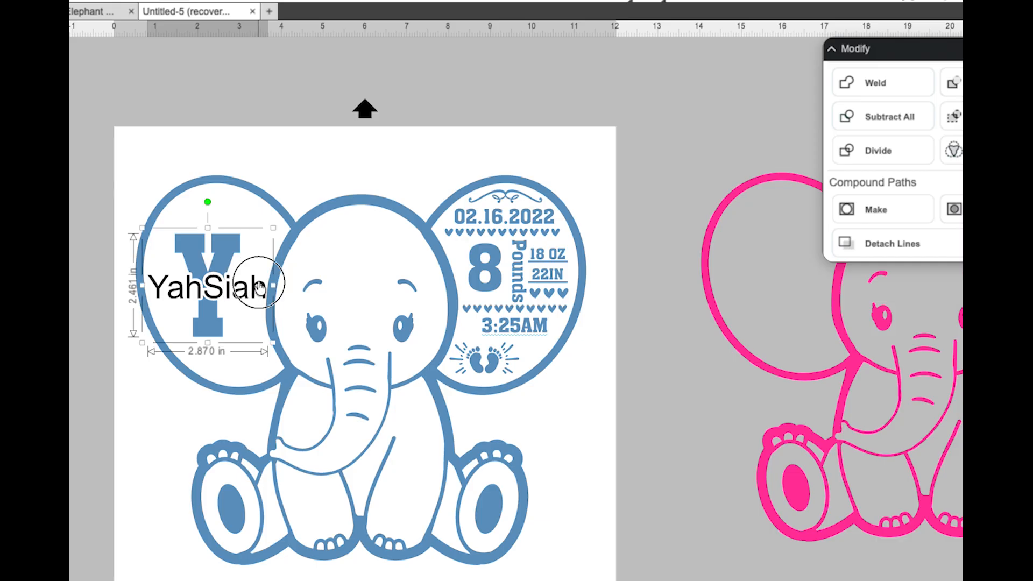
pyautogui.click(256, 278)
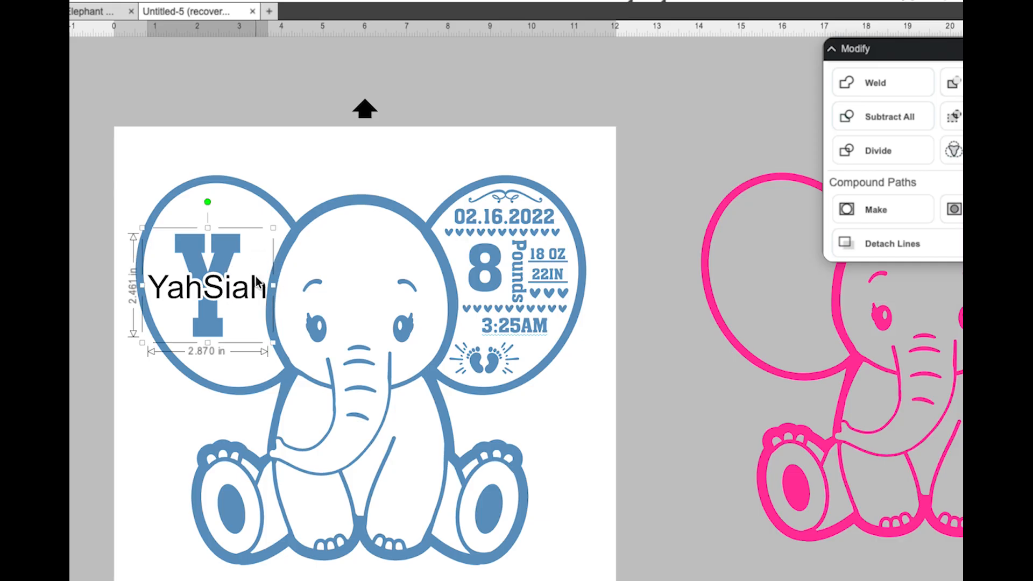
pyautogui.click(189, 288)
pyautogui.click(179, 291)
pyautogui.click(362, 158)
pyautogui.click(255, 288)
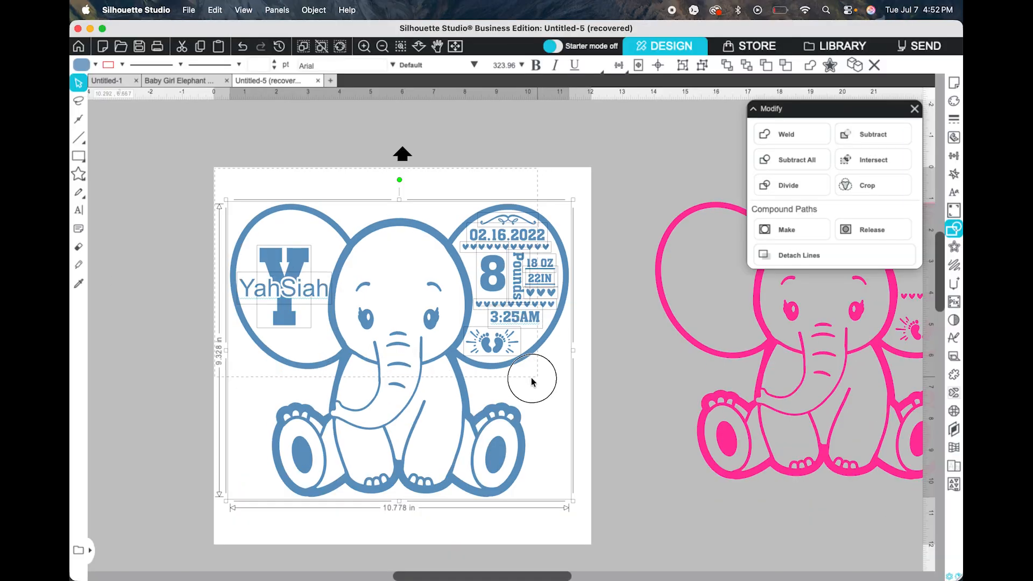
# Step: Marquee-select every piece of the blue elephant and group them into one design
pyautogui.moveTo(533, 382); pyautogui.dragTo(556, 501)
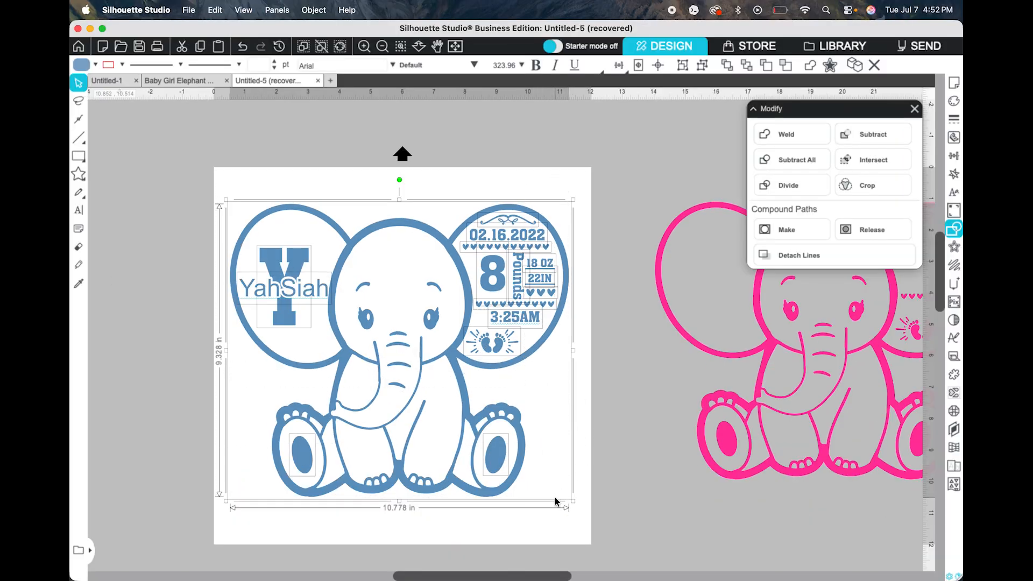
pyautogui.click(681, 65)
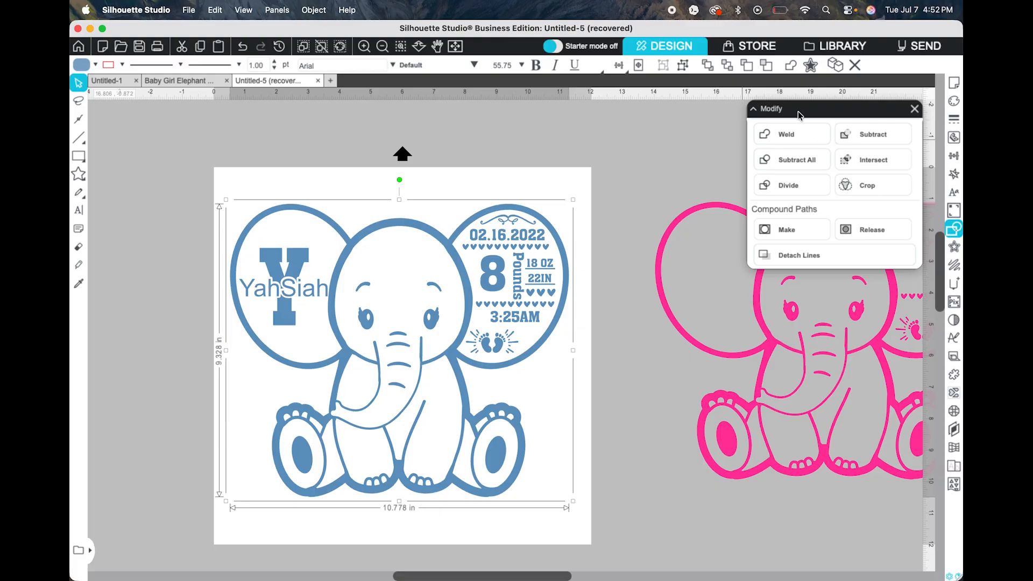
pyautogui.click(914, 109)
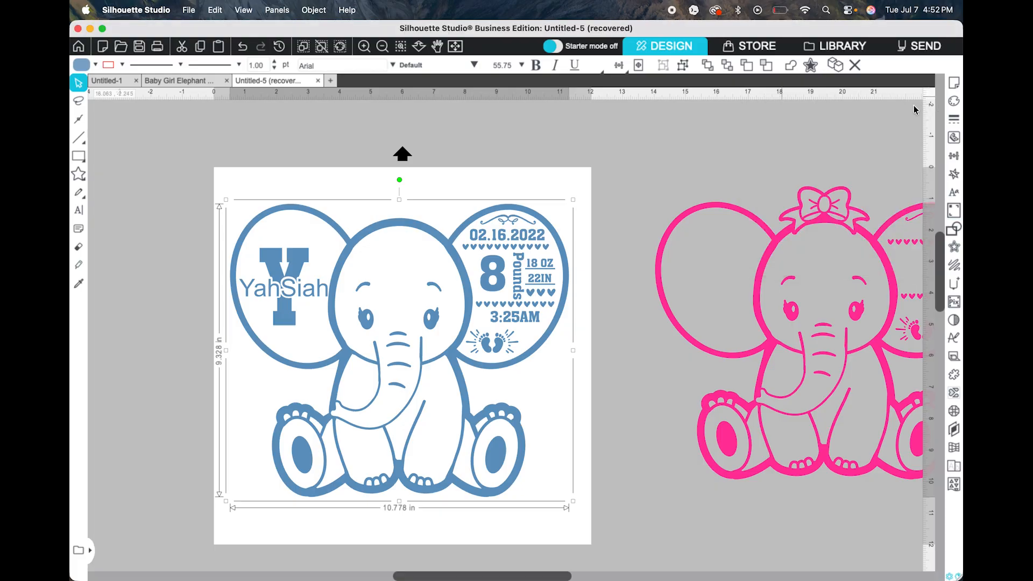
# Step: Apply a rounded 0.130 in offset around the elephant, giving an 11.038 × 9.588 in outline
pyautogui.click(814, 66)
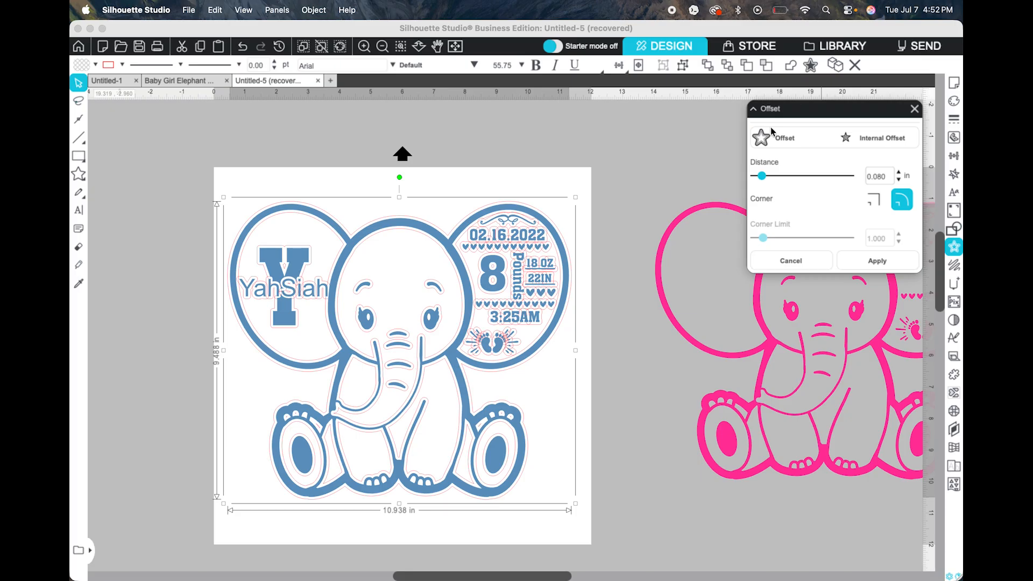
pyautogui.click(768, 176)
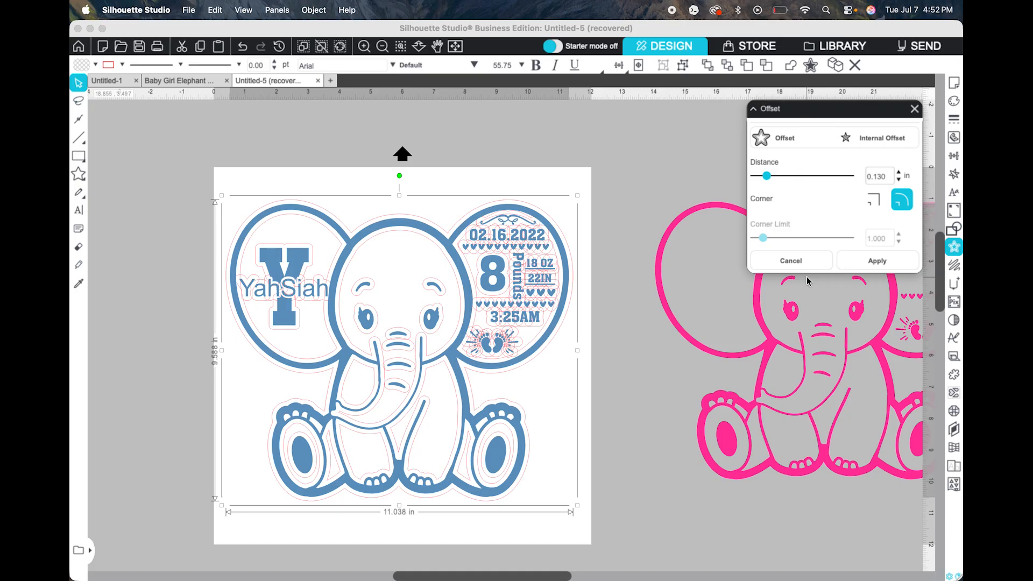
pyautogui.click(888, 262)
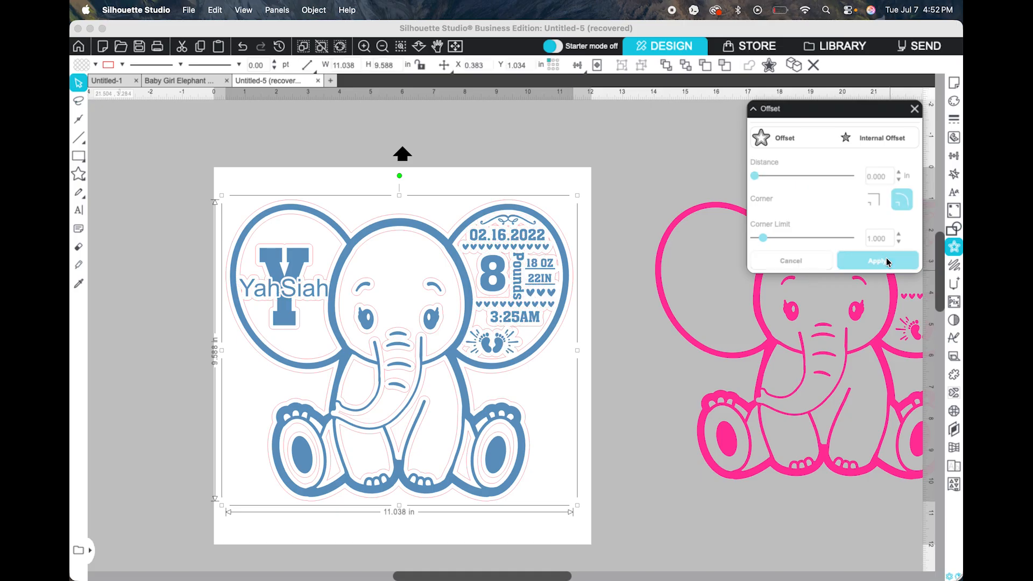
pyautogui.click(237, 327)
# Step: Try releasing the blue design's compound path, then undo the move and release
pyautogui.rightClick(236, 328)
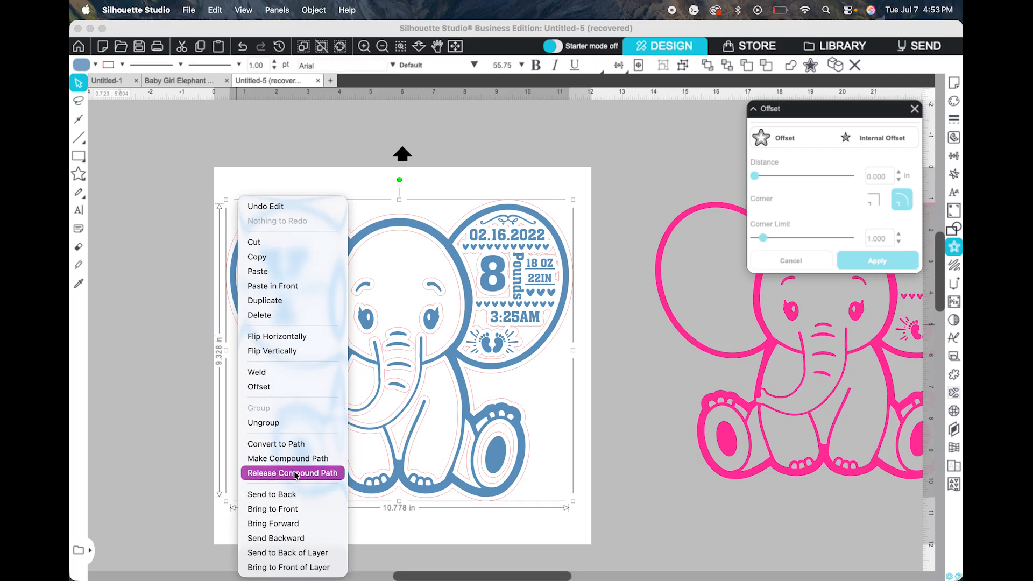
pyautogui.click(296, 475)
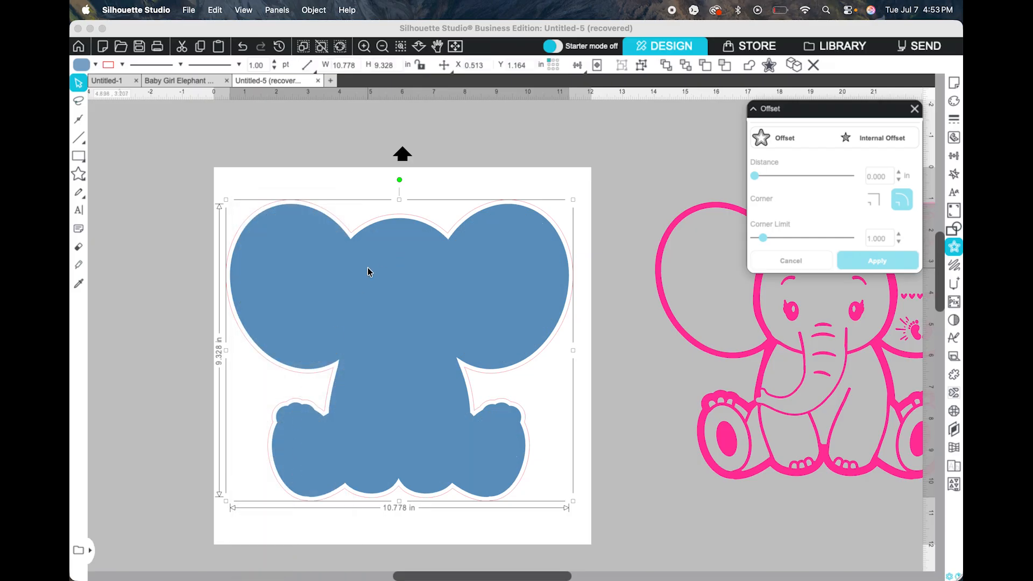
pyautogui.moveTo(369, 272); pyautogui.dragTo(689, 292)
pyautogui.press('super+z')
pyautogui.press('super+z')
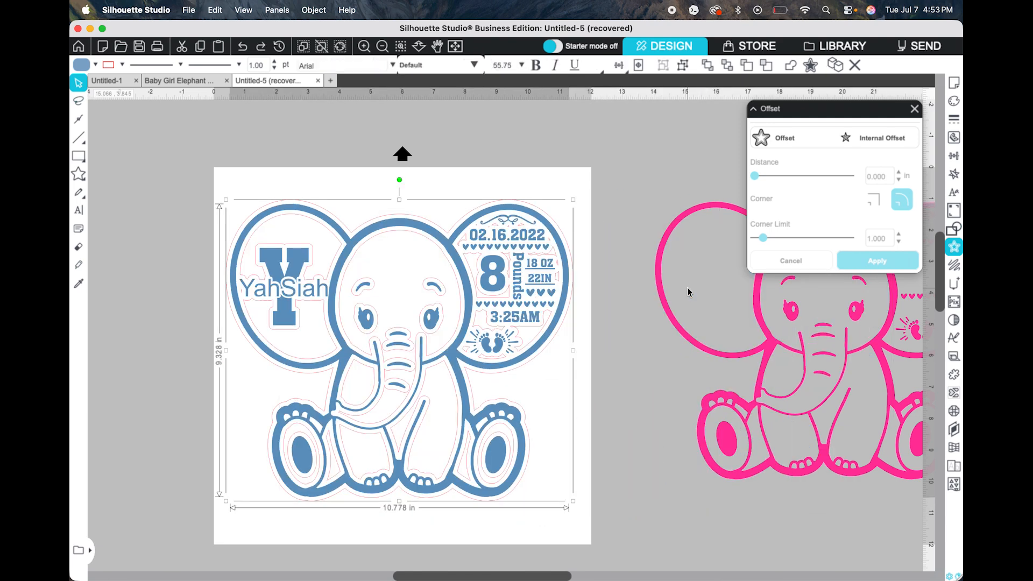
pyautogui.click(379, 169)
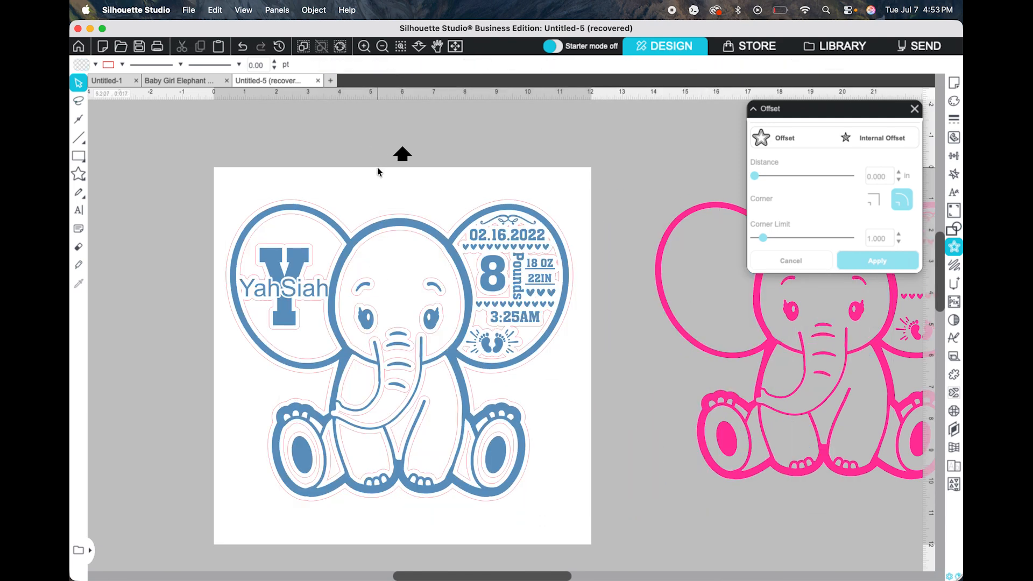
# Step: Release the offset outline's compound path into separate pieces
pyautogui.click(370, 225)
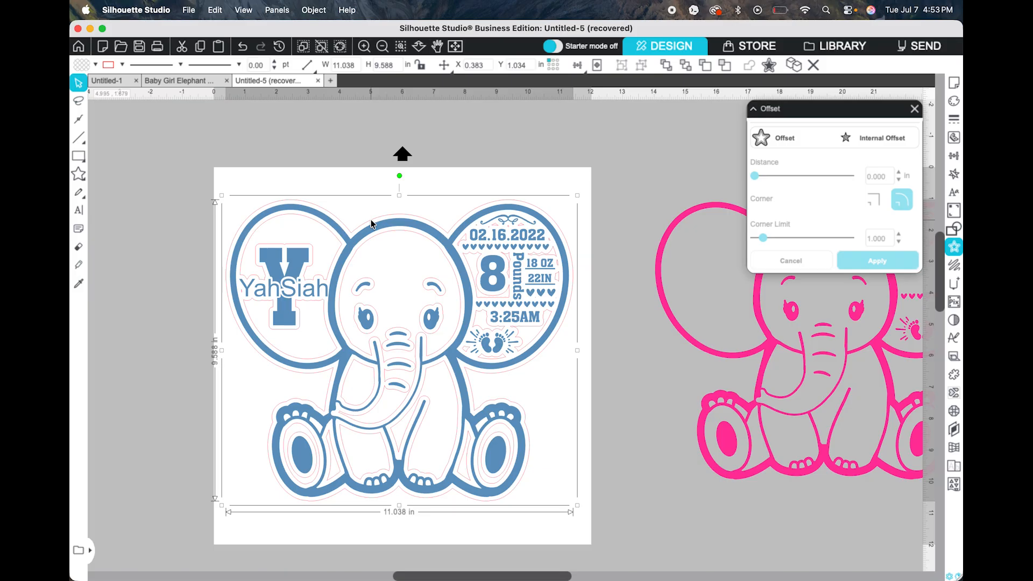
pyautogui.rightClick(373, 229)
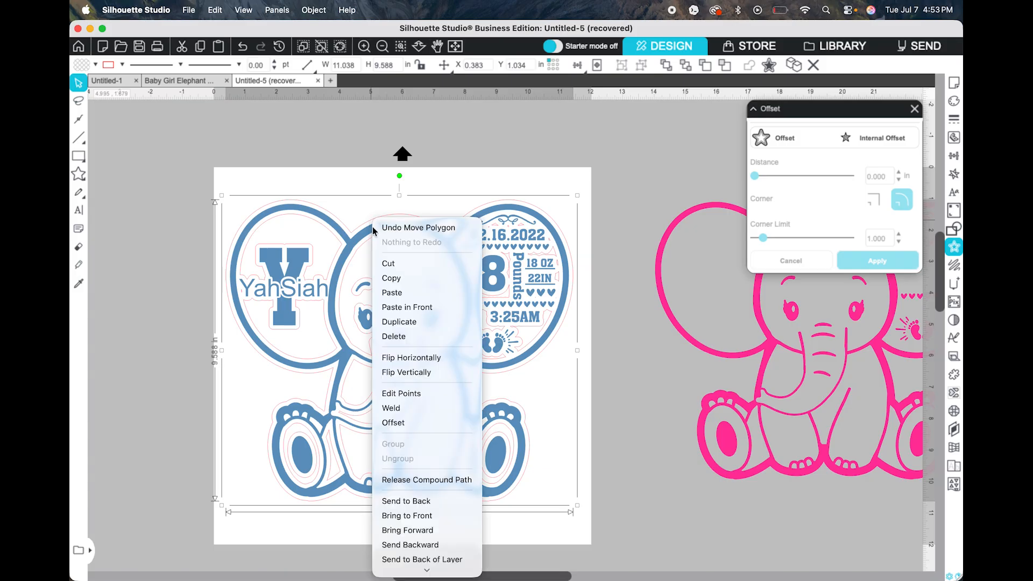
pyautogui.click(412, 480)
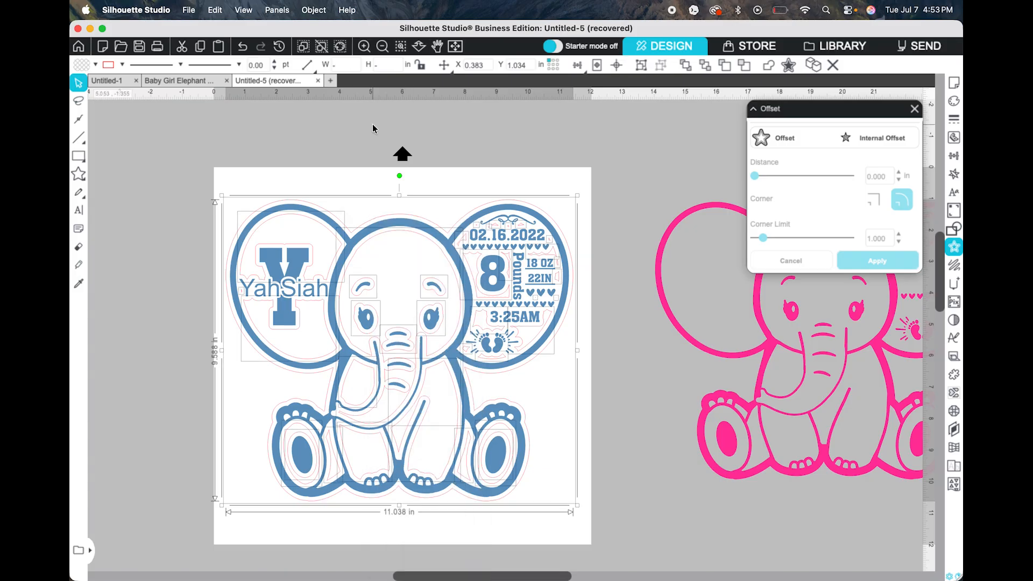
pyautogui.click(325, 376)
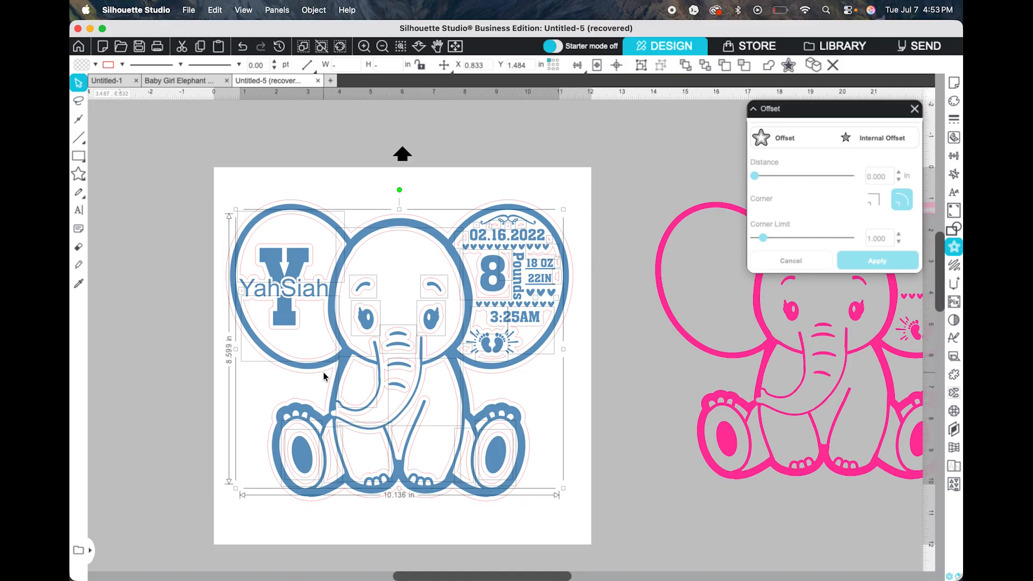
pyautogui.click(325, 377)
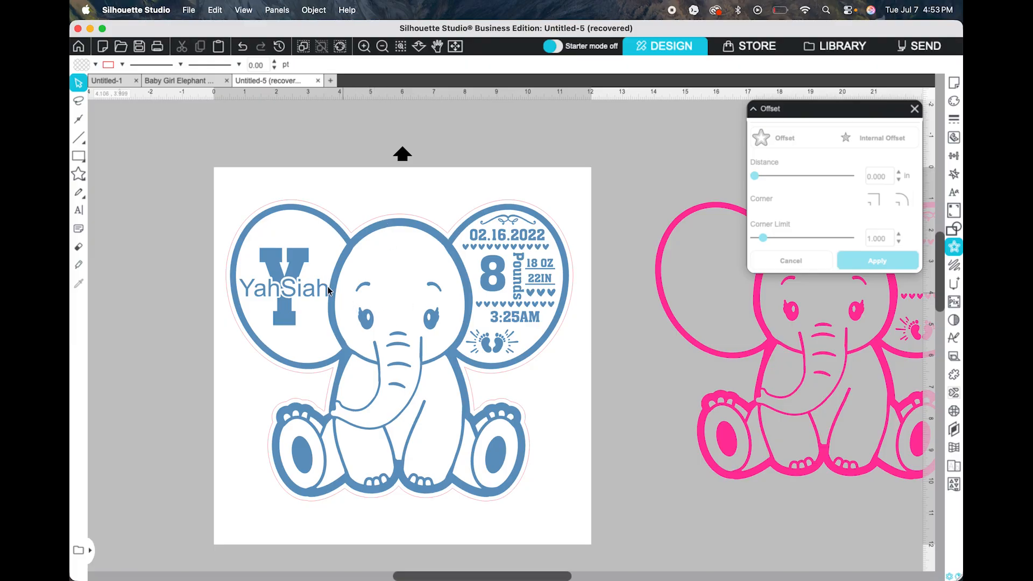
# Step: Move the blue design aside and make the offset silhouette solid black with no line
pyautogui.moveTo(297, 264); pyautogui.dragTo(617, 151)
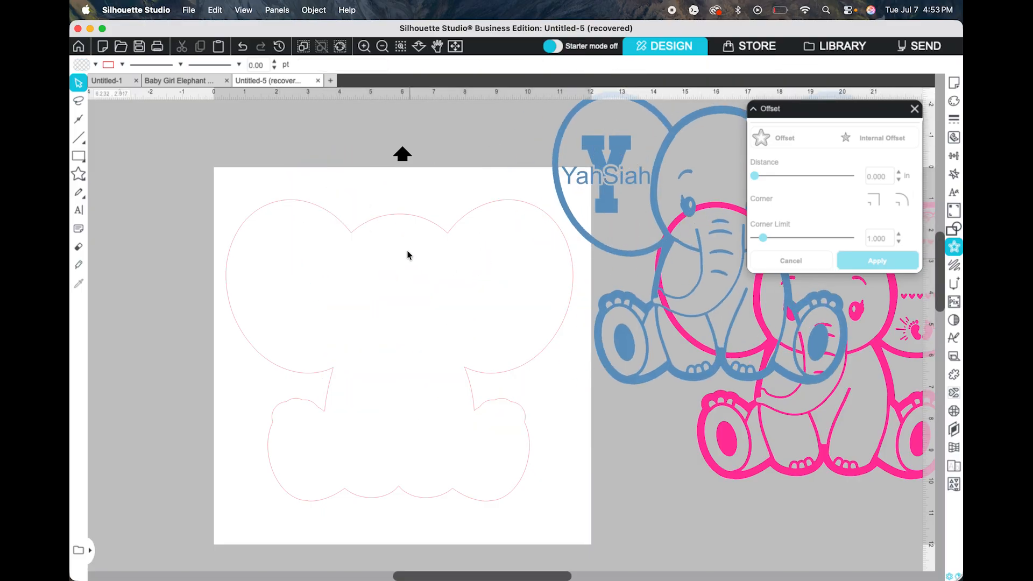
pyautogui.click(433, 224)
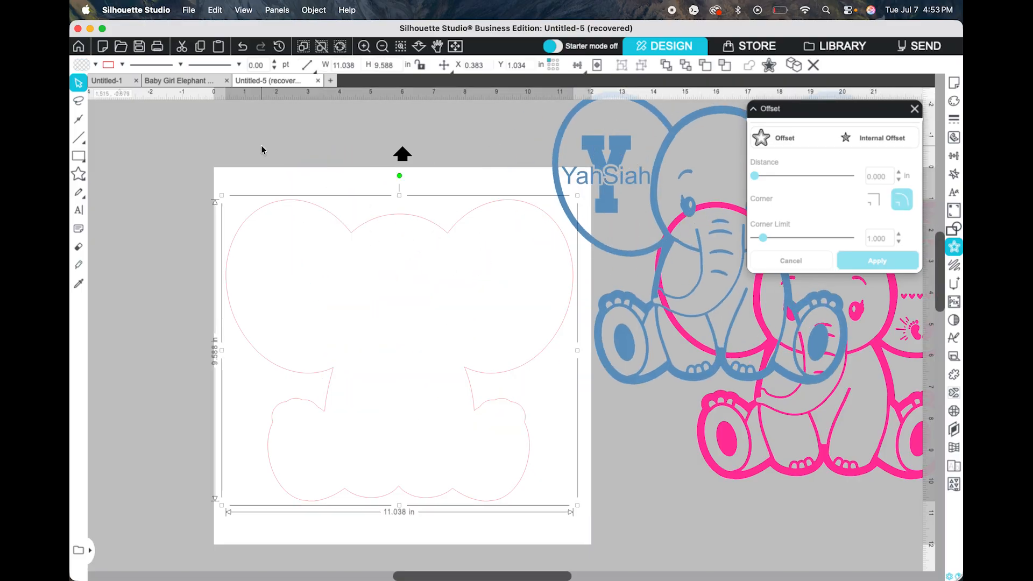
pyautogui.click(95, 66)
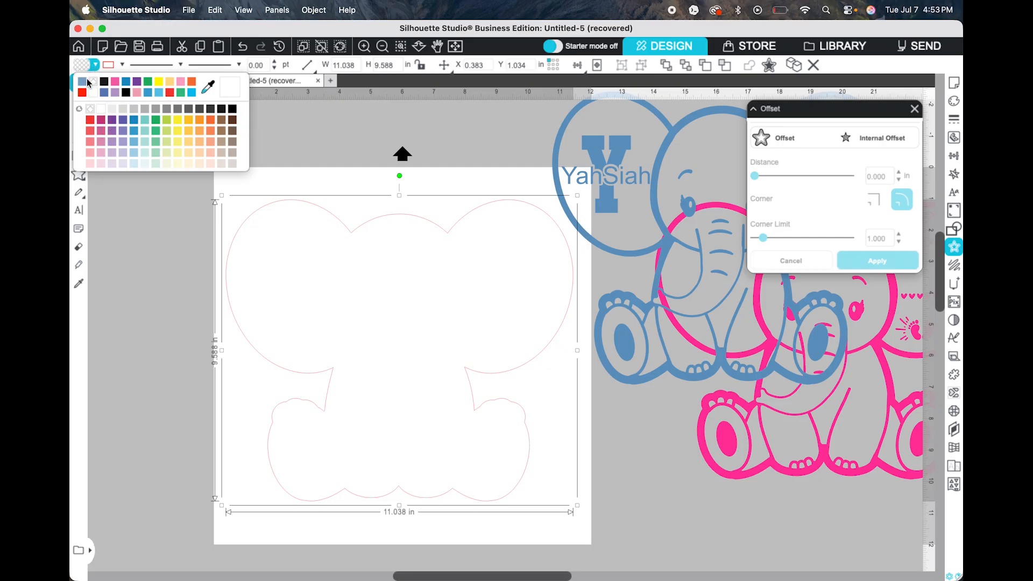
pyautogui.click(104, 82)
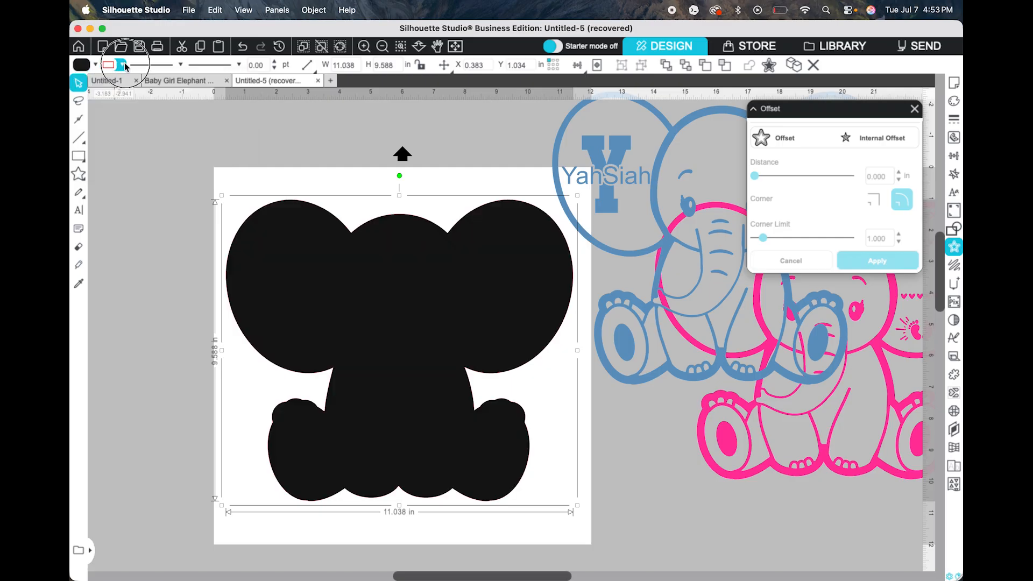
pyautogui.click(122, 65)
pyautogui.click(131, 82)
# Step: Line the blue design back up over the black silhouette, then select the silhouette
pyautogui.moveTo(655, 195); pyautogui.dragTo(377, 359)
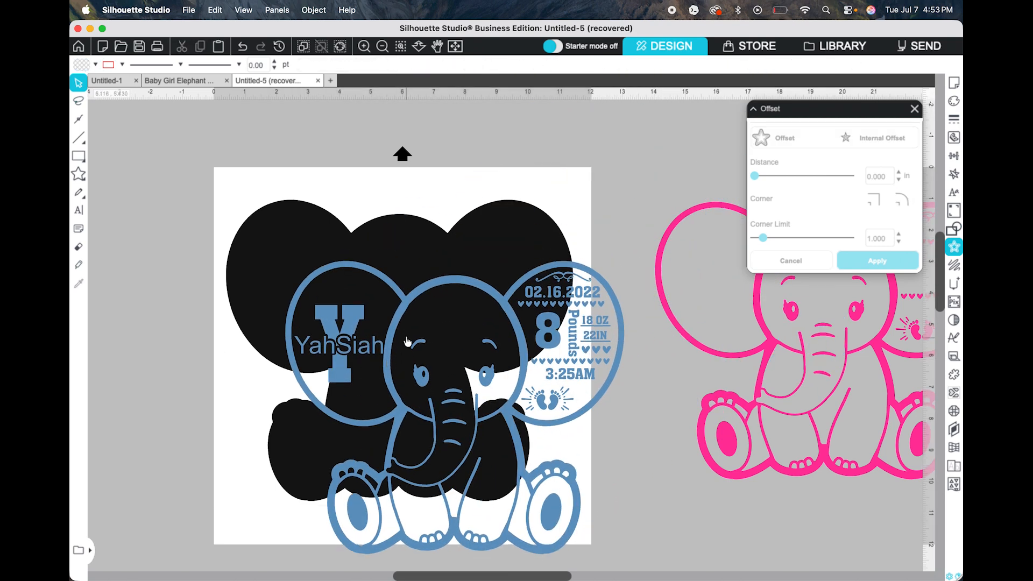
pyautogui.moveTo(377, 305); pyautogui.dragTo(593, 294)
pyautogui.click(373, 305)
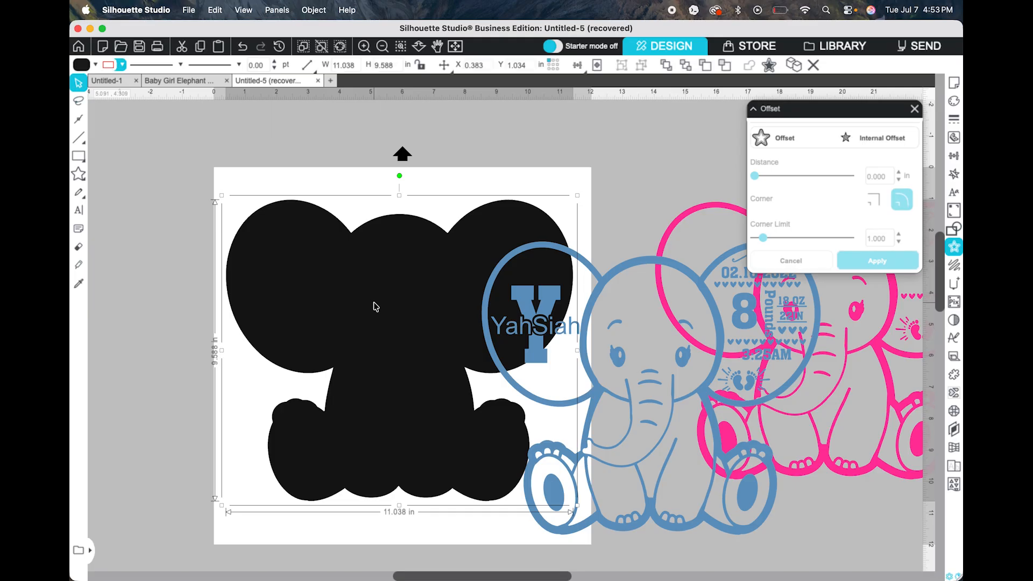
# Step: Cancel a trial SVG save of the selection as 'gfsdfd', then set the blue elephant over the black silhouette
pyautogui.click(188, 10)
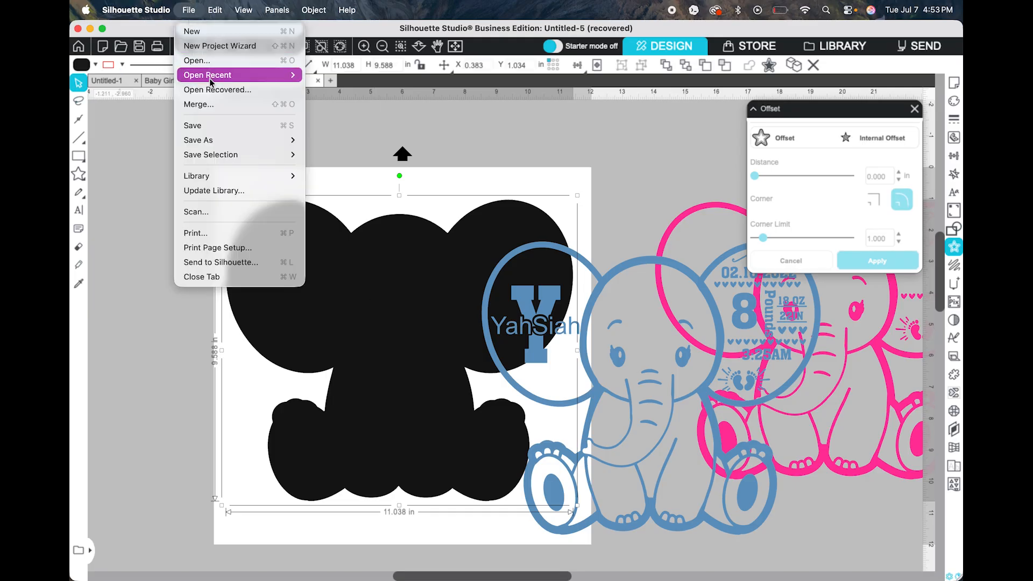
pyautogui.moveTo(243, 160)
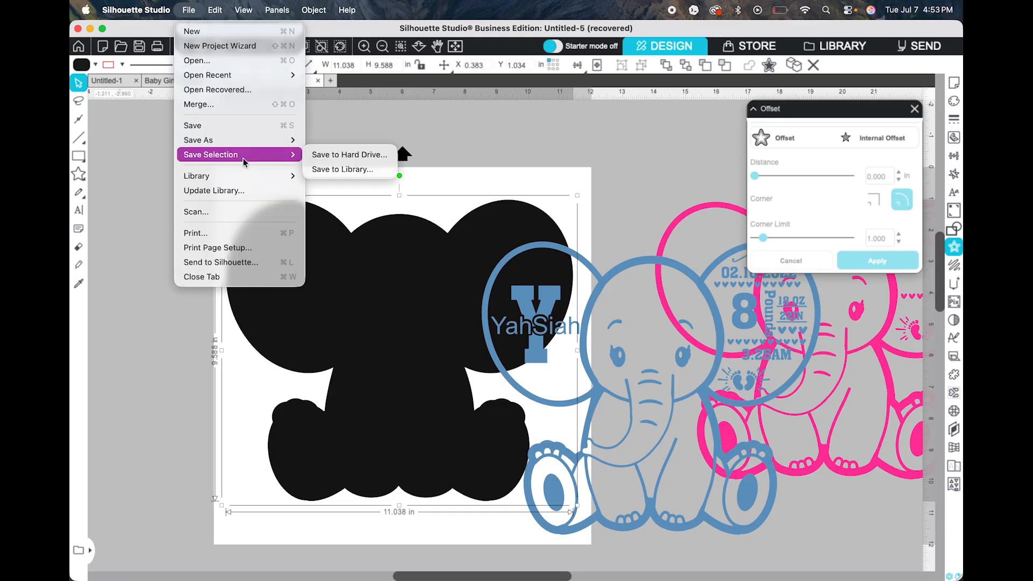
pyautogui.click(357, 157)
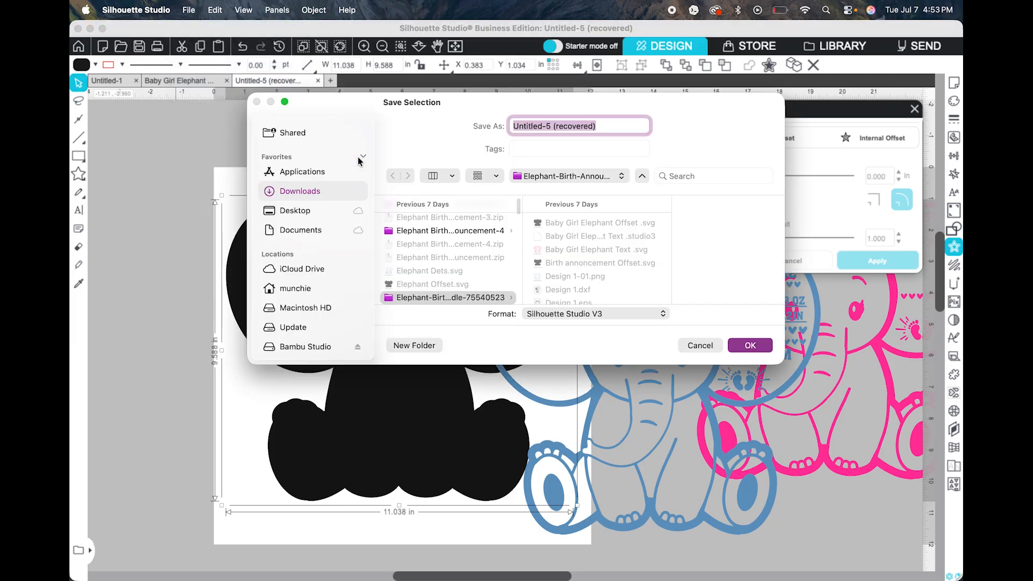
pyautogui.click(325, 192)
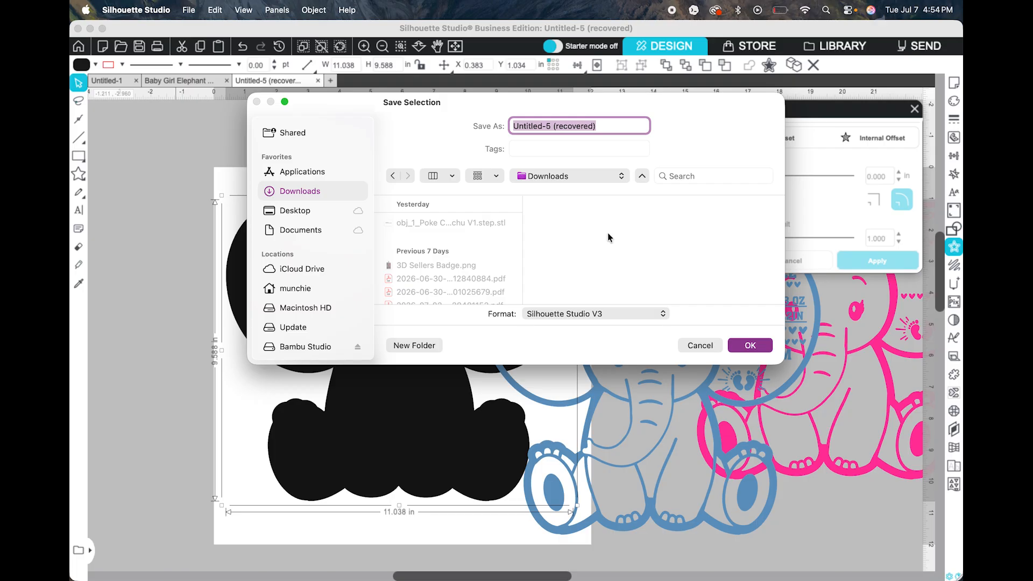
pyautogui.write('gfsdfd')
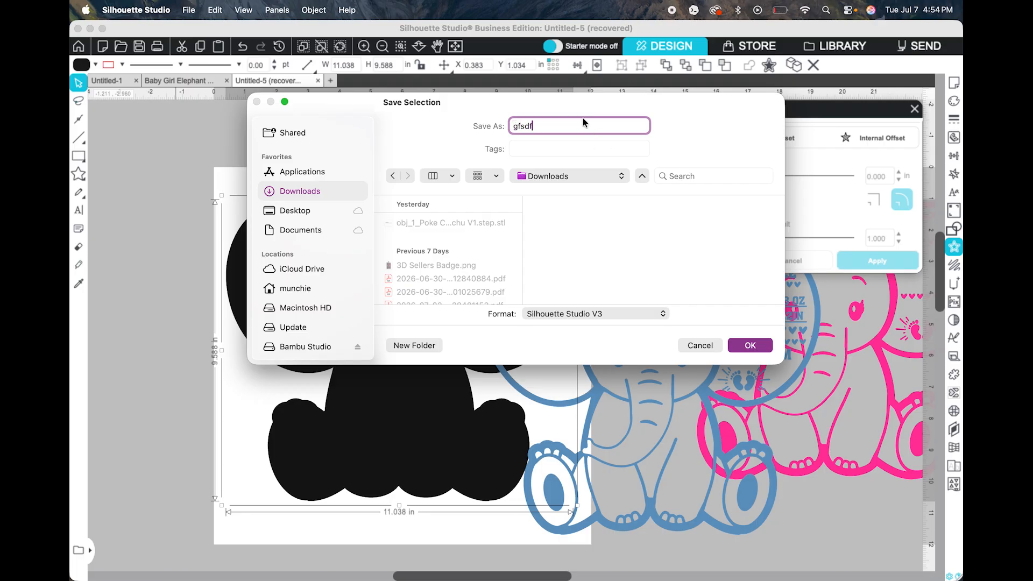
pyautogui.click(600, 316)
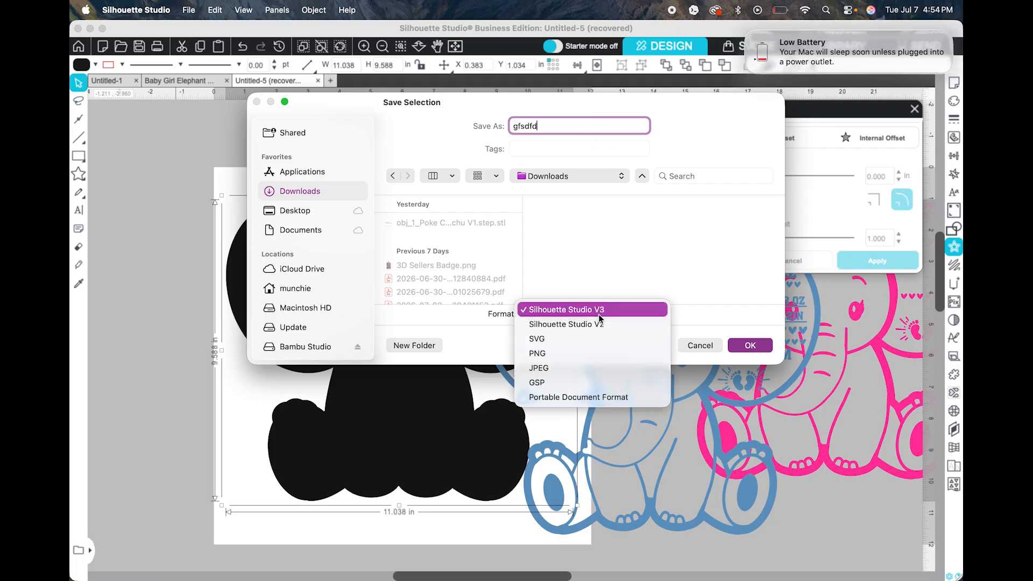
pyautogui.click(596, 344)
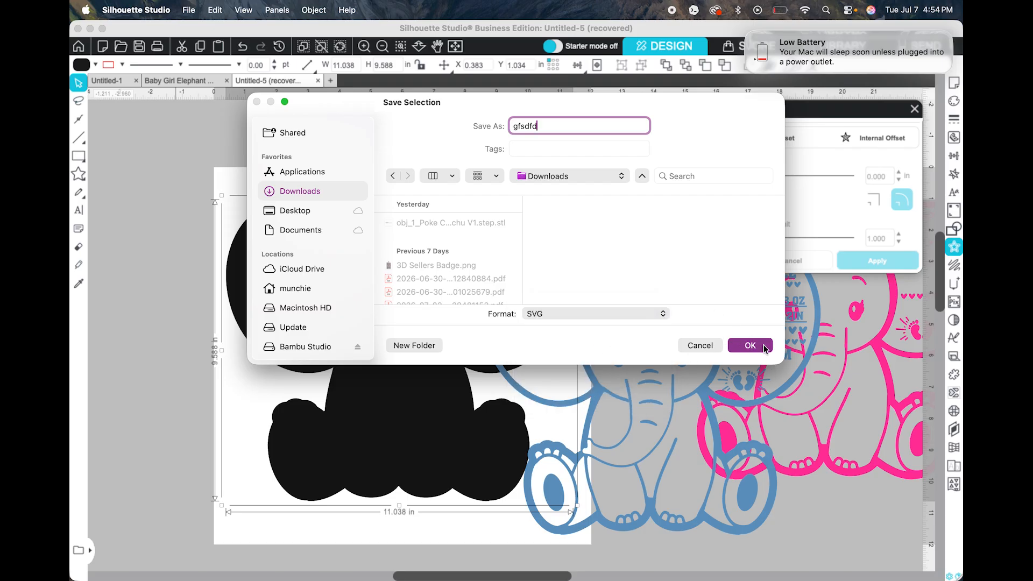
pyautogui.click(700, 346)
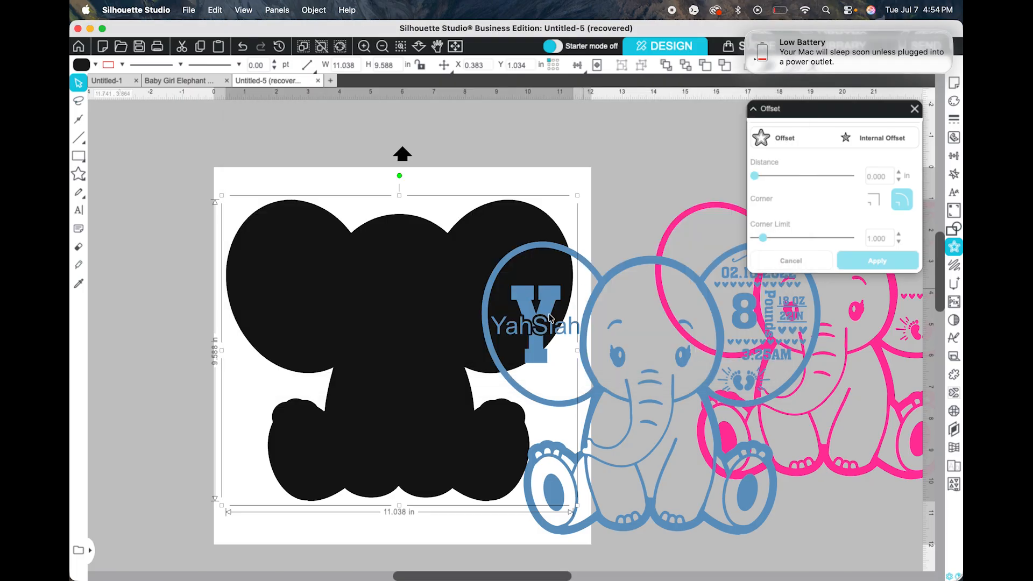
pyautogui.moveTo(549, 318); pyautogui.dragTo(315, 264)
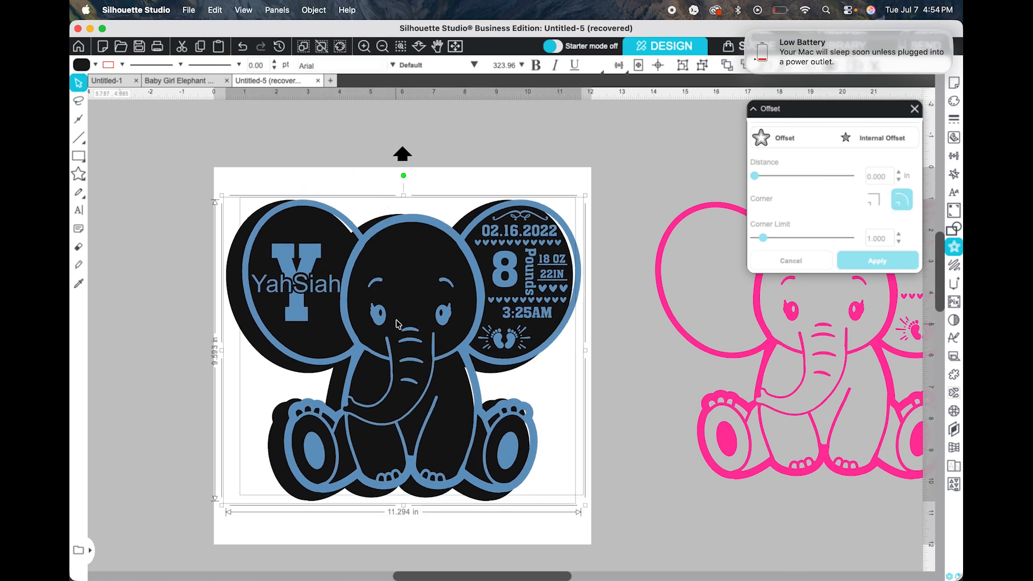
# Step: Align the two elephant layers with Align Center and Align Middle, then reselect the whole artwork
pyautogui.click(619, 65)
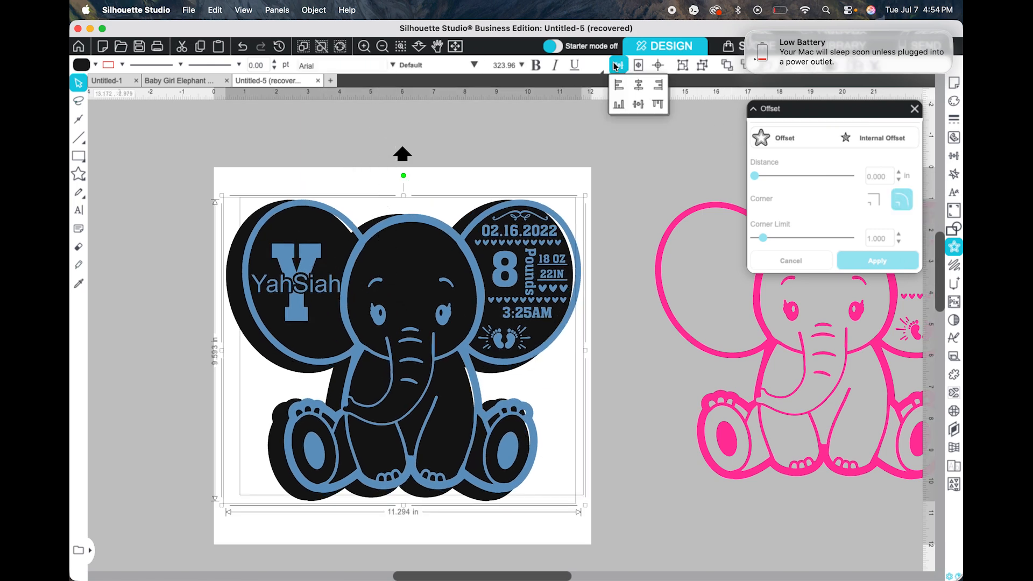
pyautogui.click(637, 90)
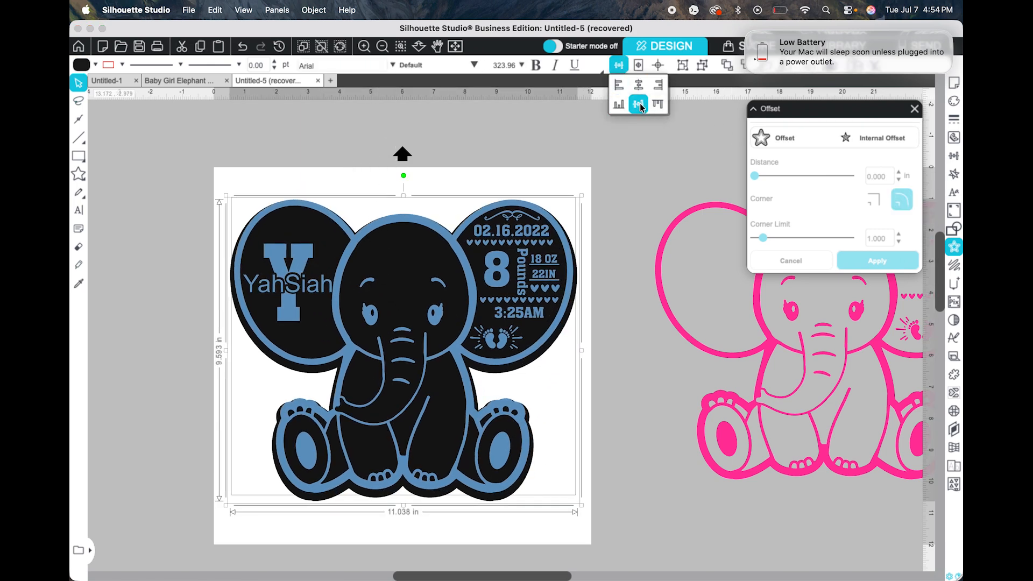
pyautogui.click(640, 106)
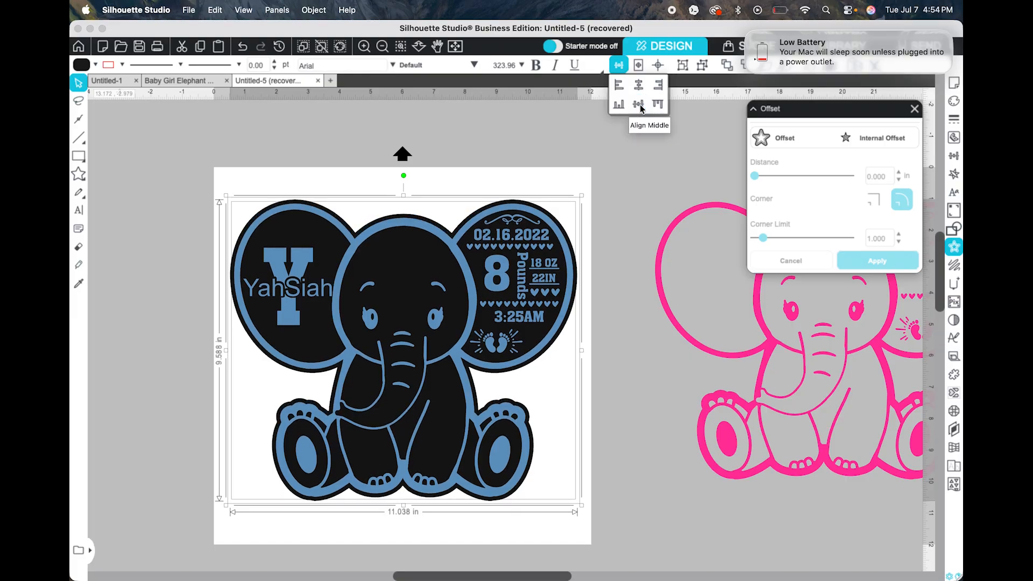
pyautogui.click(618, 219)
pyautogui.click(456, 248)
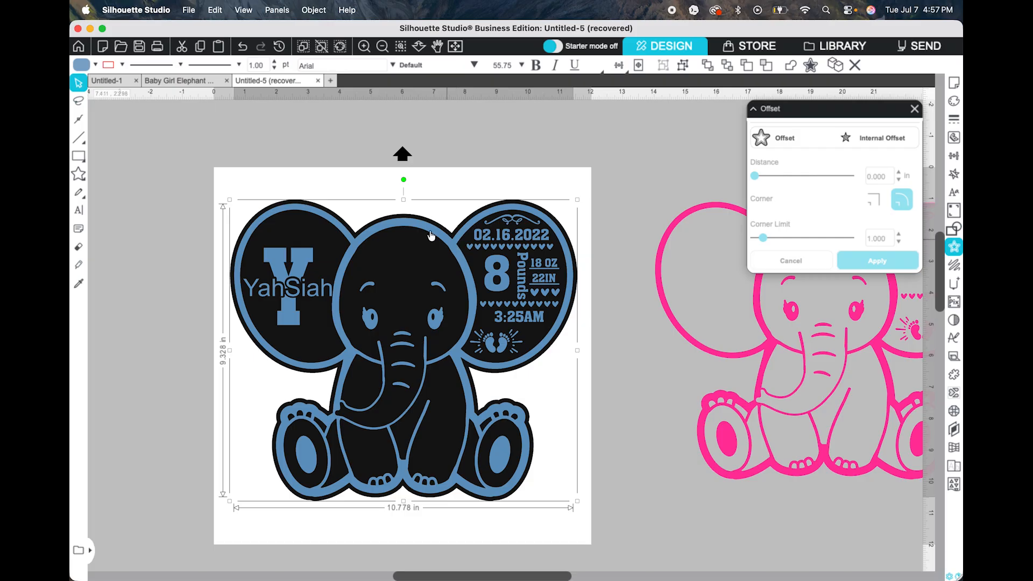
# Step: Save the selected artwork to Downloads as an SVG named 'Blue baby Elephant'
pyautogui.click(195, 11)
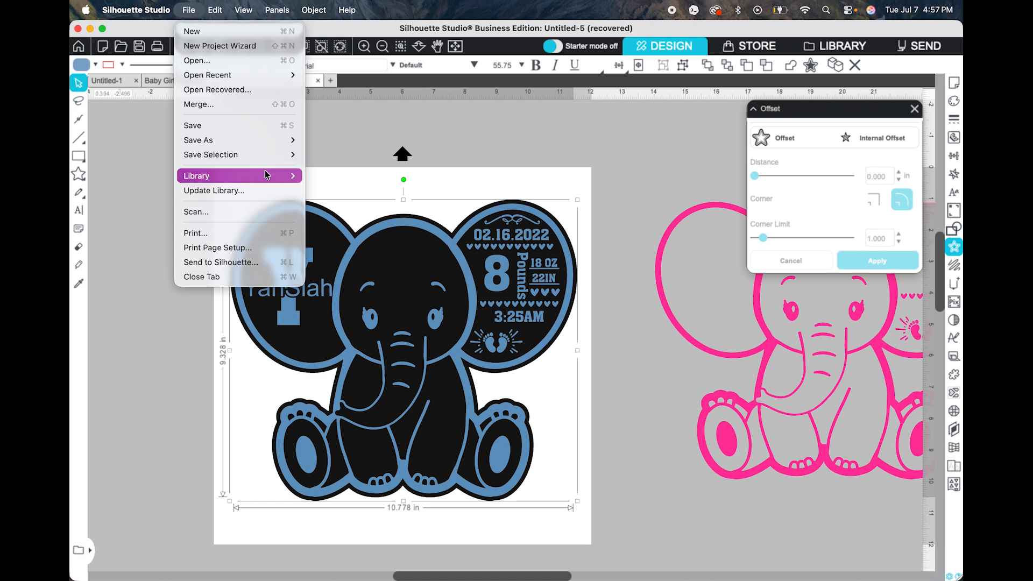
pyautogui.moveTo(269, 155)
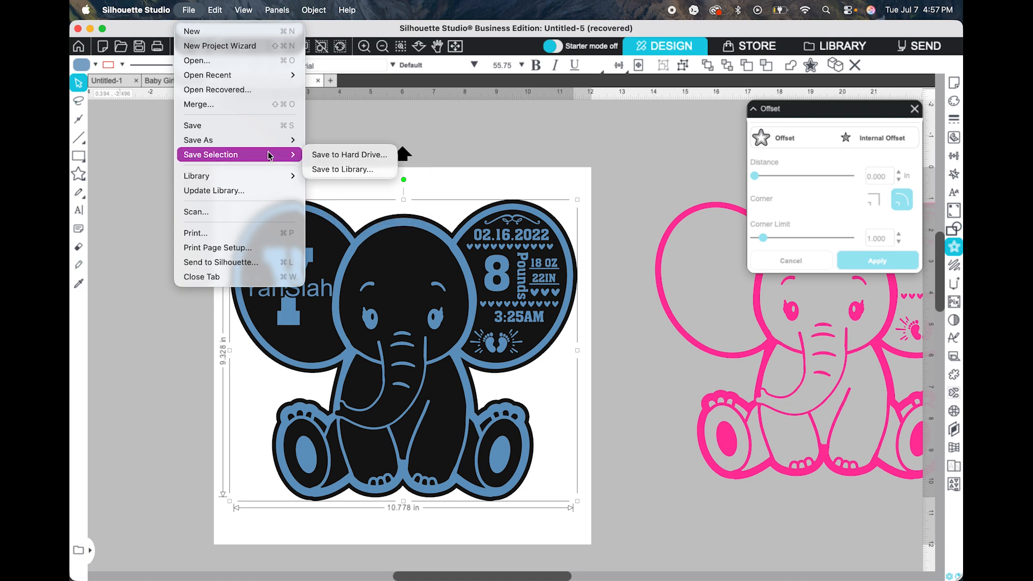
pyautogui.click(365, 154)
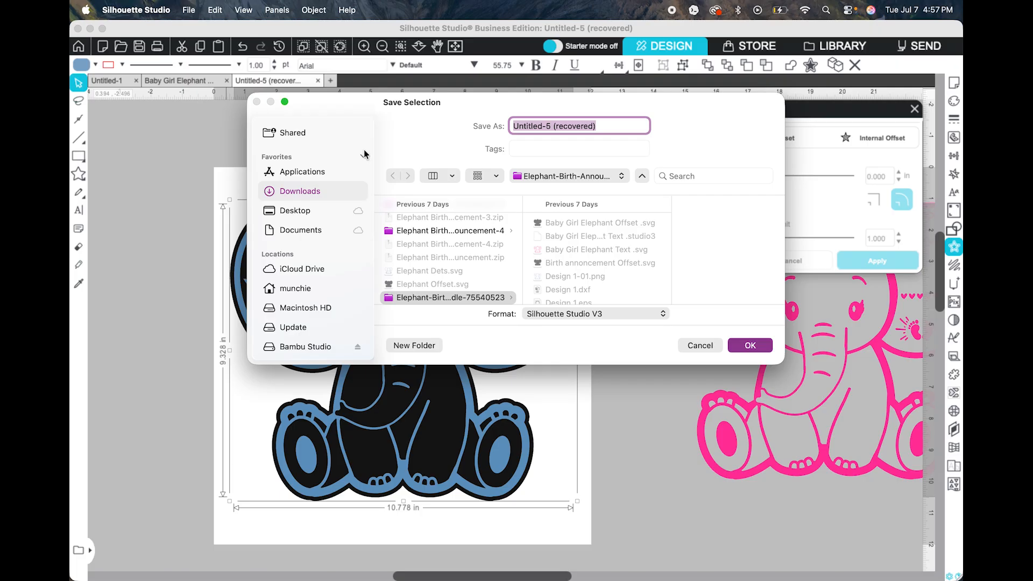
pyautogui.write('Blue baby')
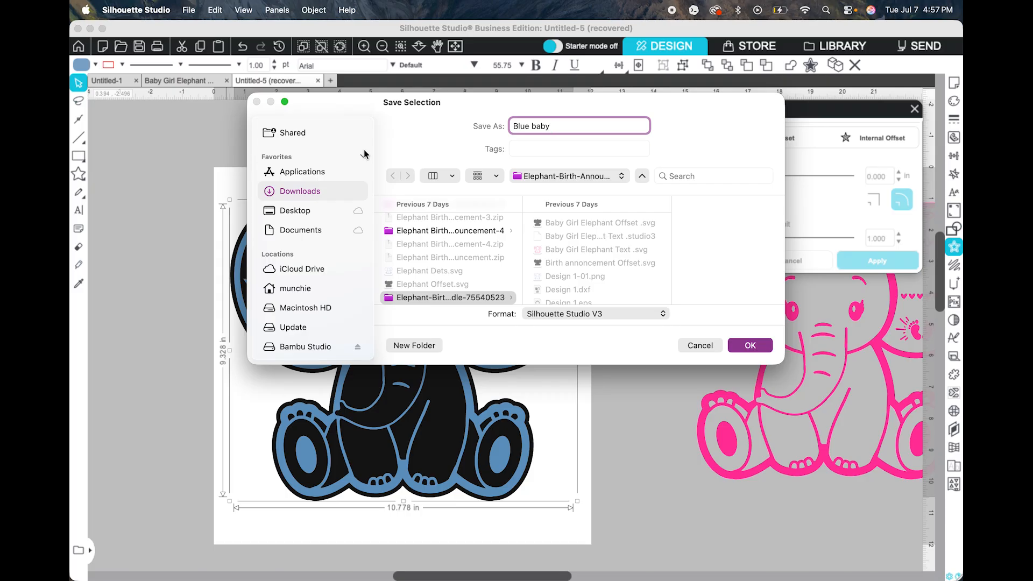
pyautogui.write('Elephant')
pyautogui.click(322, 190)
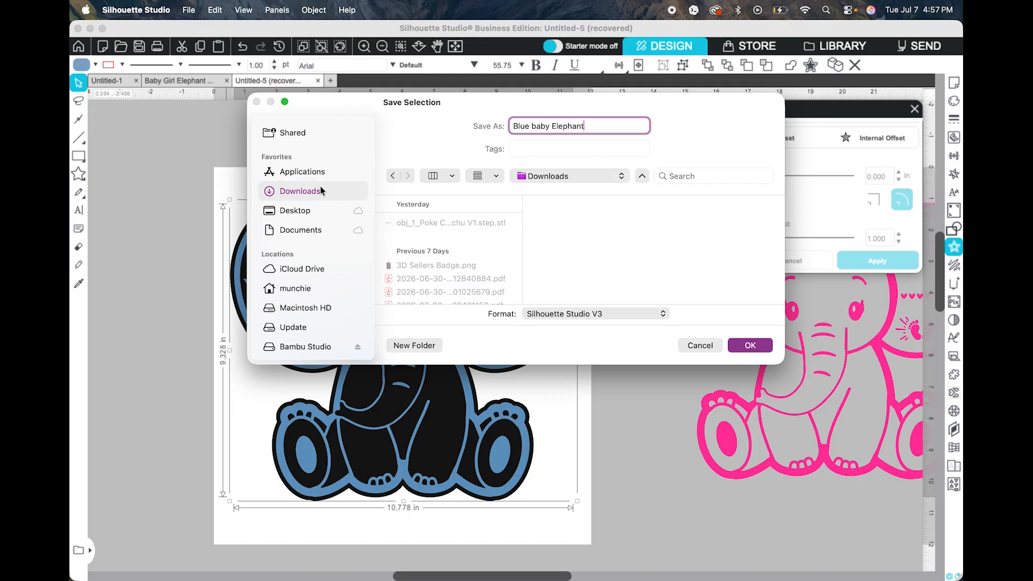
pyautogui.click(619, 314)
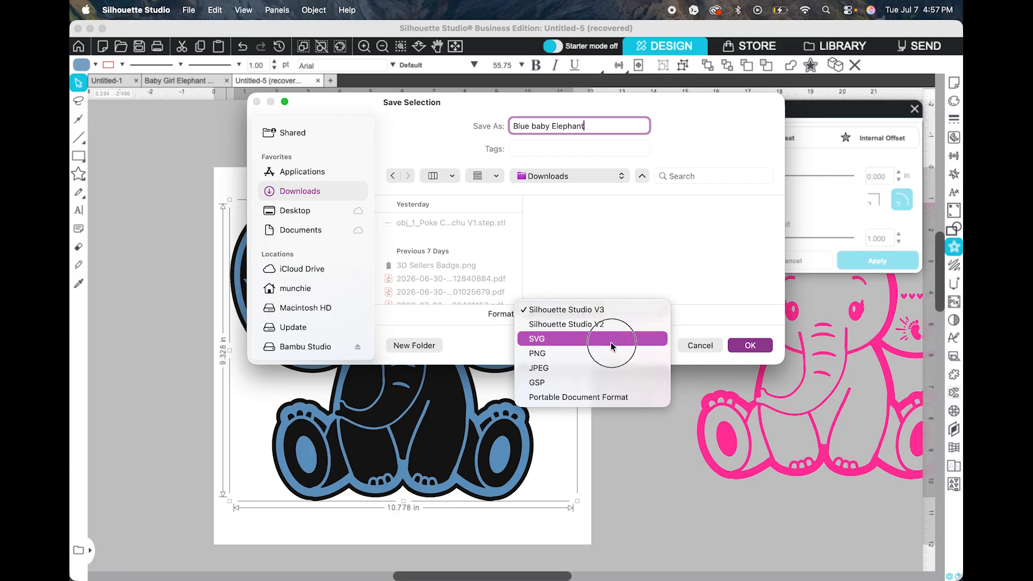
pyautogui.click(612, 341)
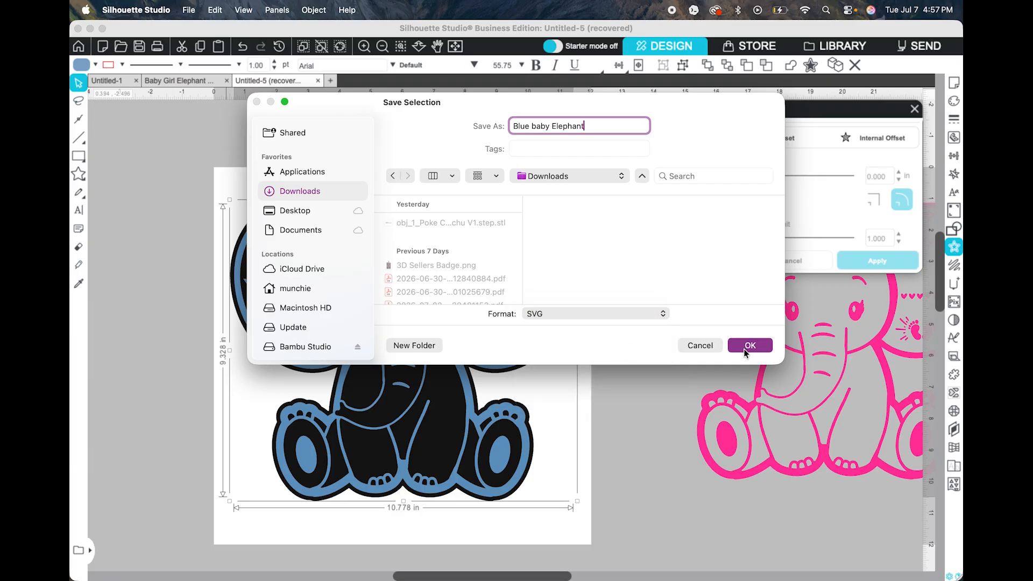
pyautogui.click(699, 346)
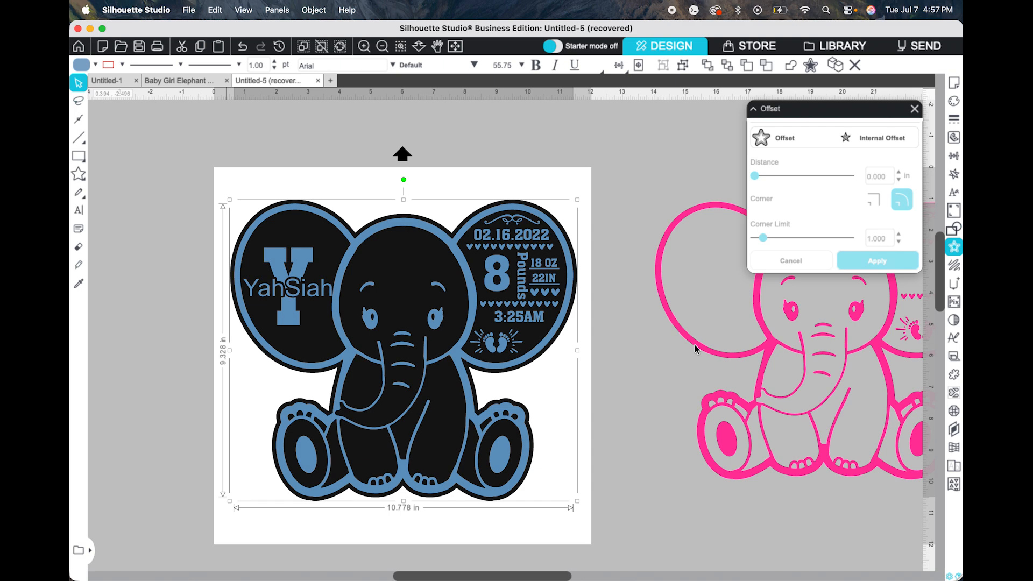
# Step: Close the Offset settings panel and scroll the canvas
pyautogui.click(915, 110)
pyautogui.hscroll(5, 755, 198)
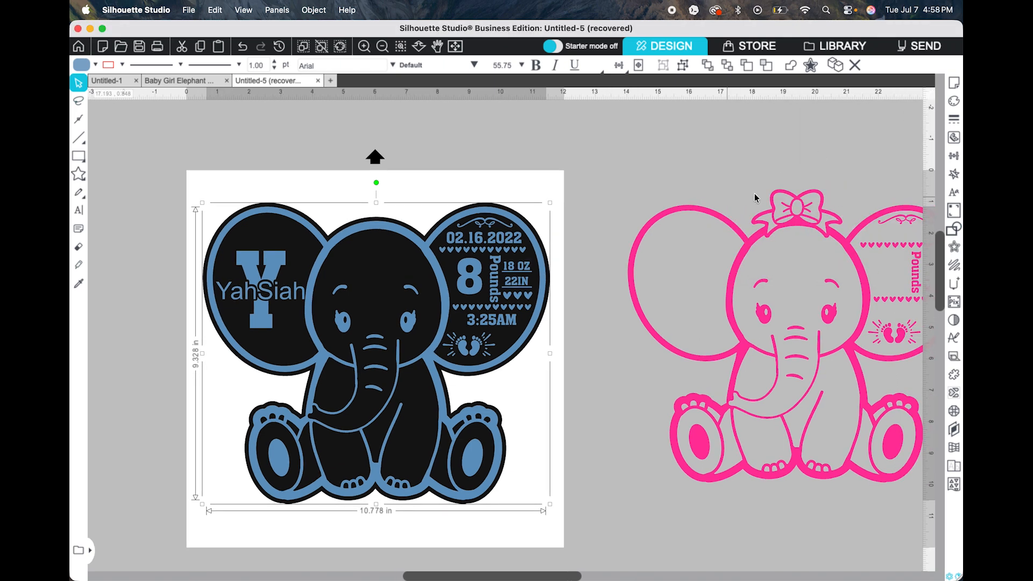
pyautogui.hscroll(5, 755, 197)
pyautogui.scroll(-2, 755, 197)
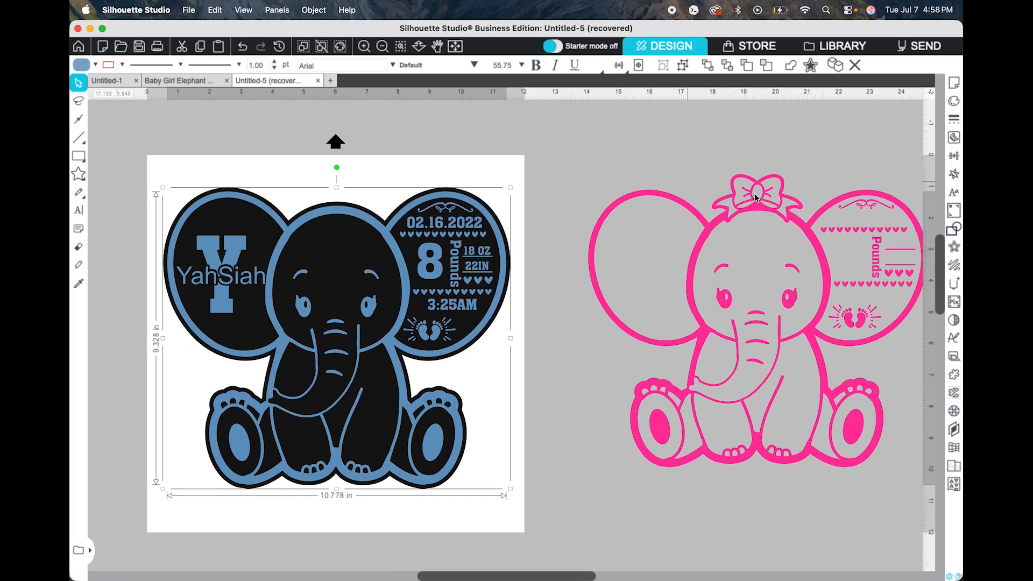
# Step: Select the pink elephant artwork and scroll the canvas back to the left
pyautogui.hscroll(3, 742, 196)
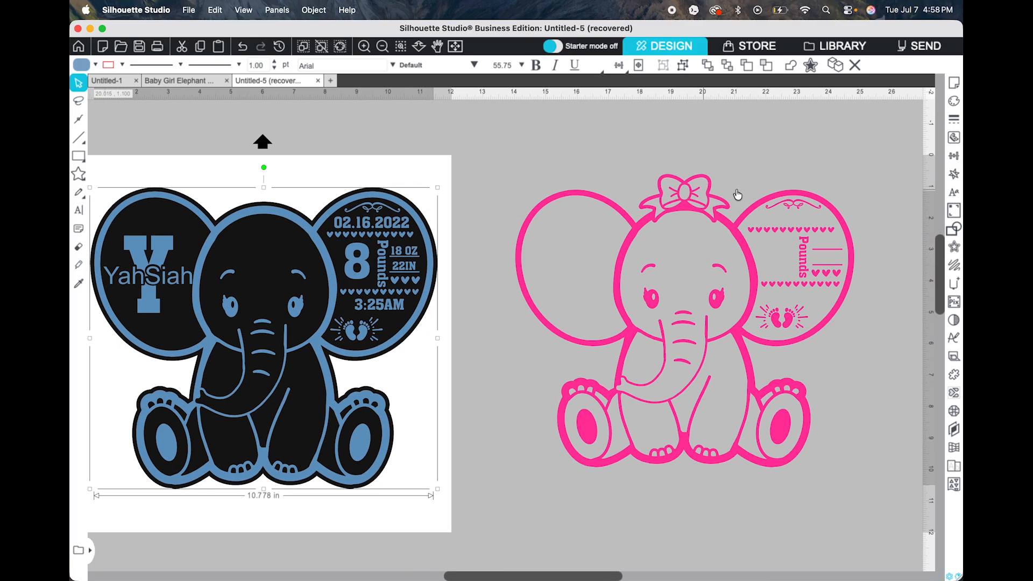
pyautogui.click(661, 189)
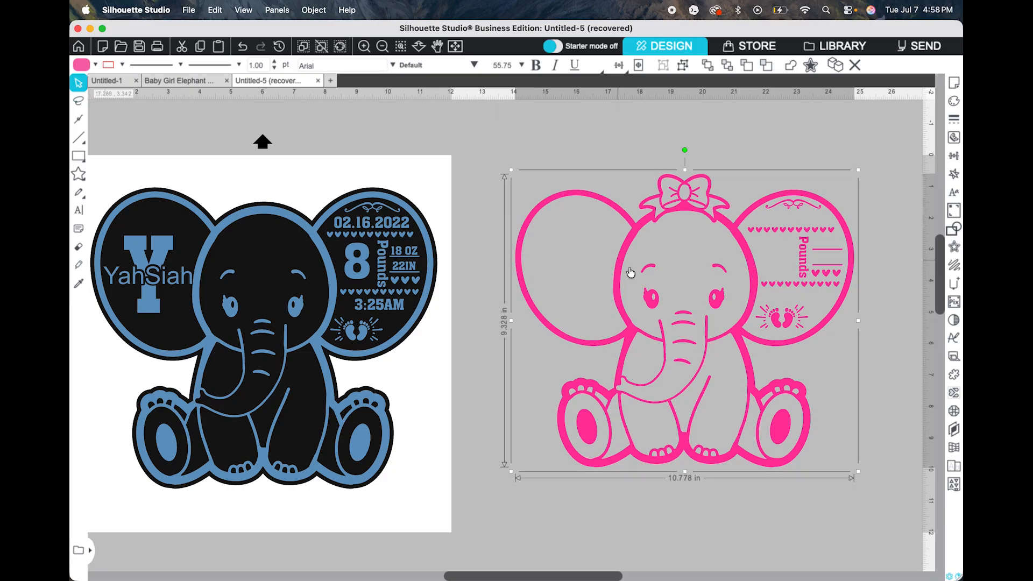
pyautogui.hscroll(-2, 629, 270)
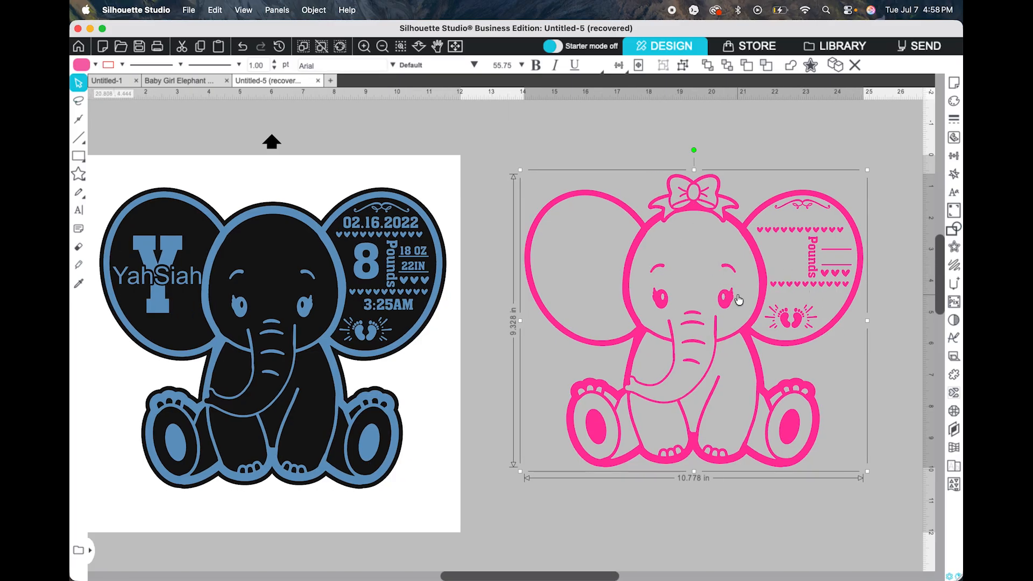
pyautogui.hscroll(-5, 735, 296)
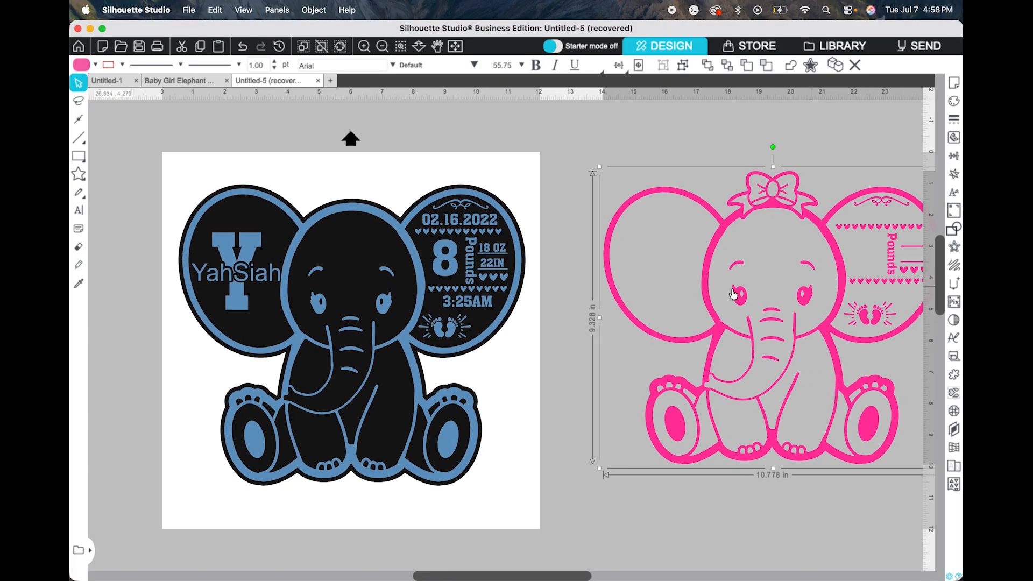
pyautogui.hscroll(-4, 735, 296)
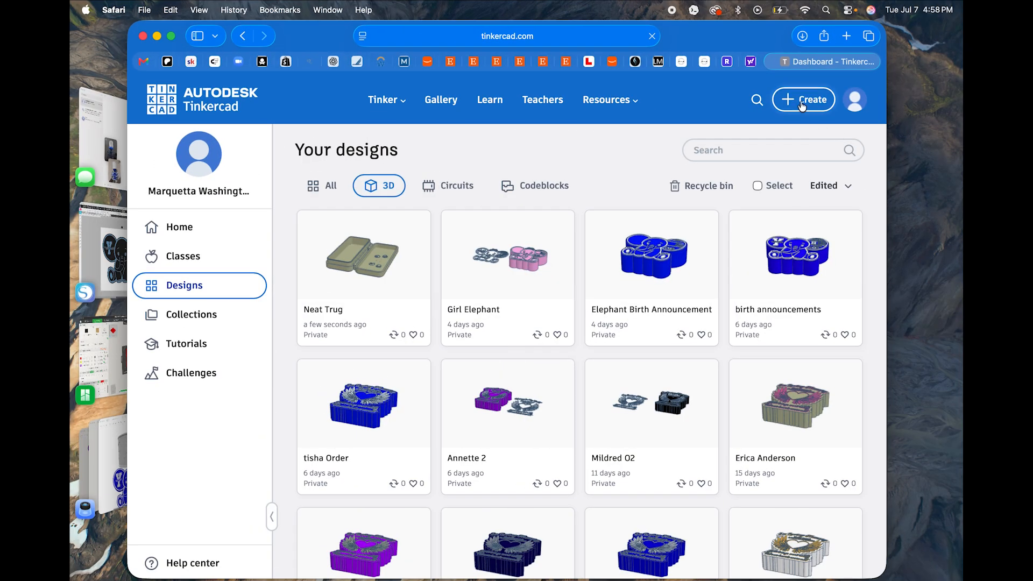
# Step: Start a new blank 3D Design from the dashboard's Create menu
pyautogui.click(802, 106)
pyautogui.click(669, 153)
pyautogui.click(803, 100)
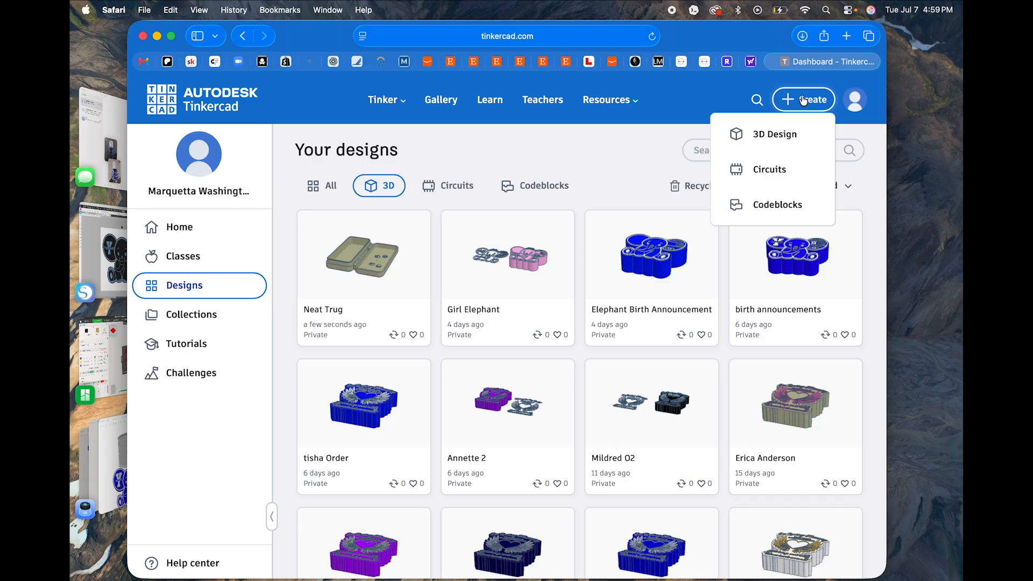
pyautogui.click(783, 133)
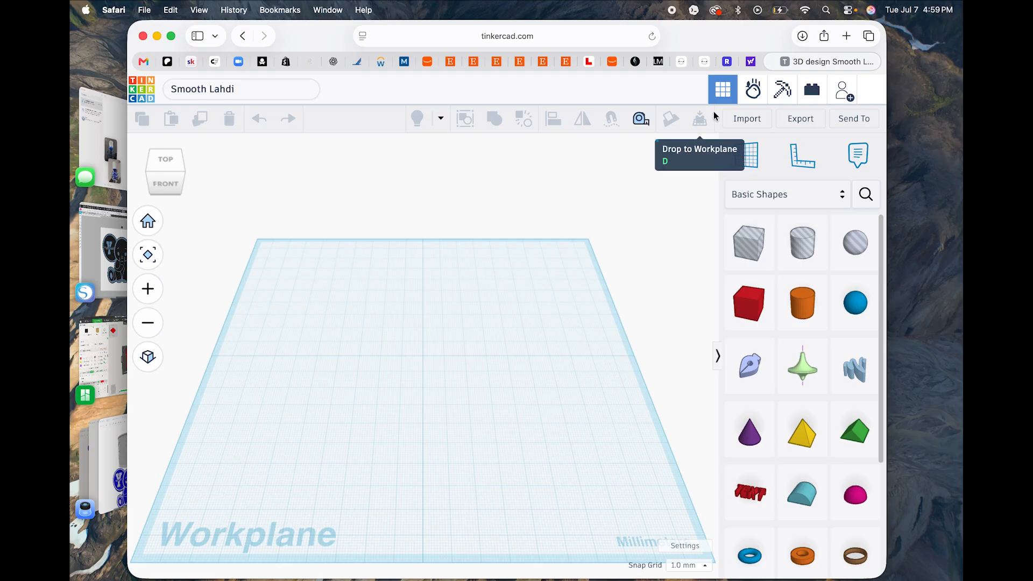
# Step: Choose Elephant Offset.svg from the computer in the Tinkercad import window
pyautogui.click(746, 120)
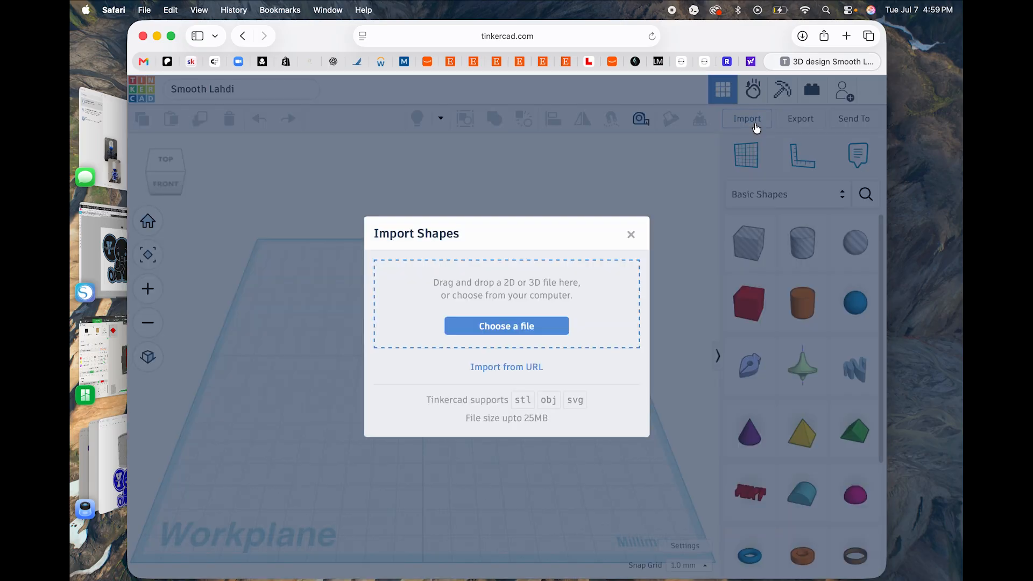
pyautogui.click(631, 235)
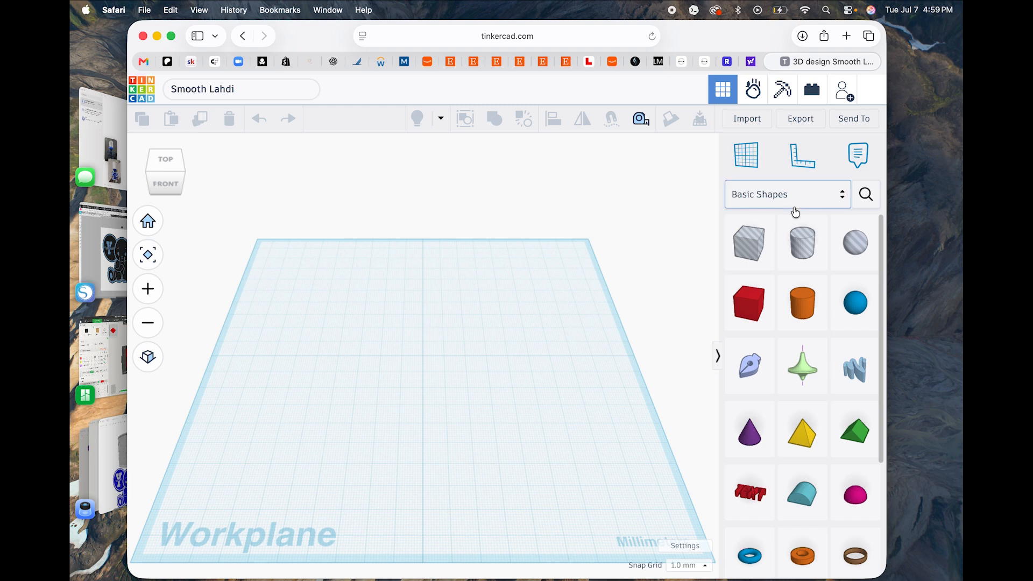
pyautogui.click(750, 125)
pyautogui.click(546, 327)
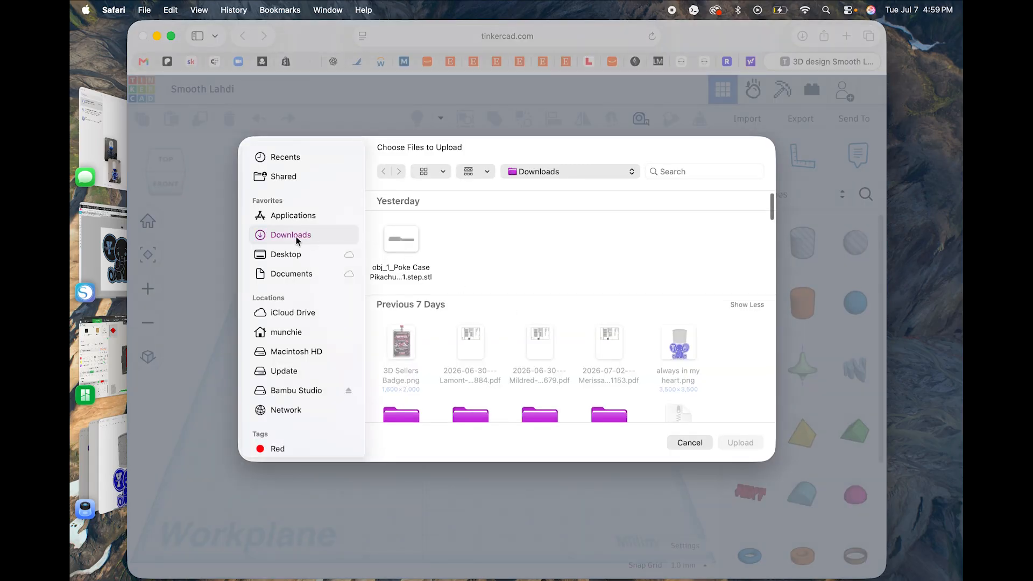
pyautogui.scroll(-5, 503, 349)
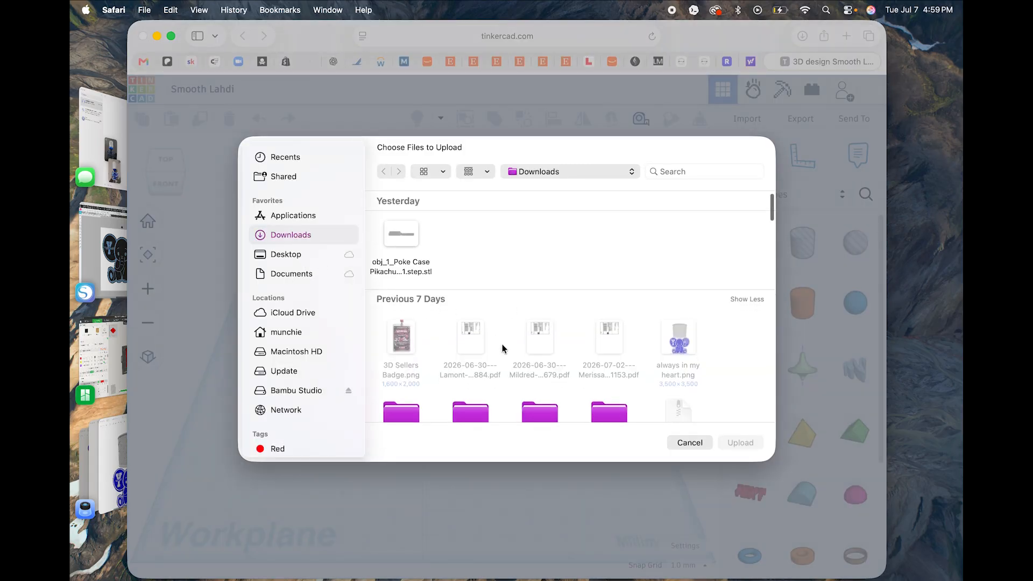
pyautogui.scroll(1, 502, 347)
pyautogui.scroll(-3, 503, 347)
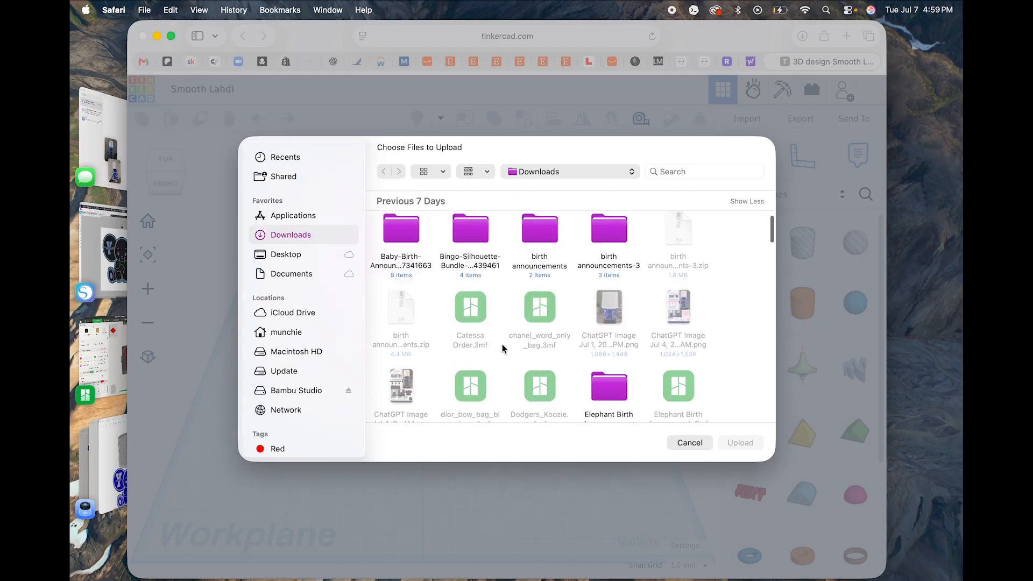
pyautogui.scroll(-8, 502, 345)
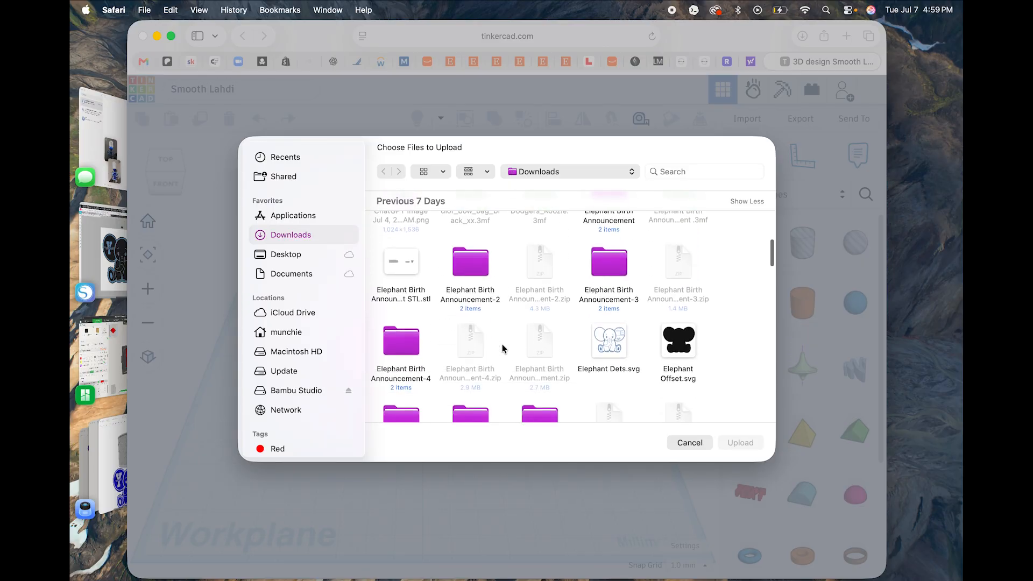
pyautogui.scroll(-1, 503, 349)
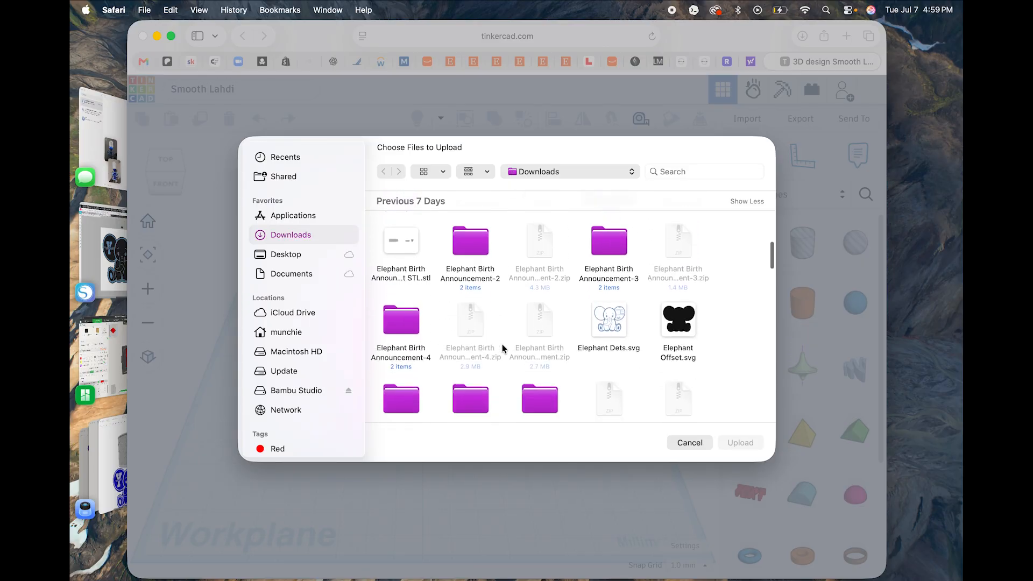
pyautogui.click(679, 323)
# Step: Upload it with Center on Art and 50% scale, import it, and select the backing
pyautogui.click(740, 441)
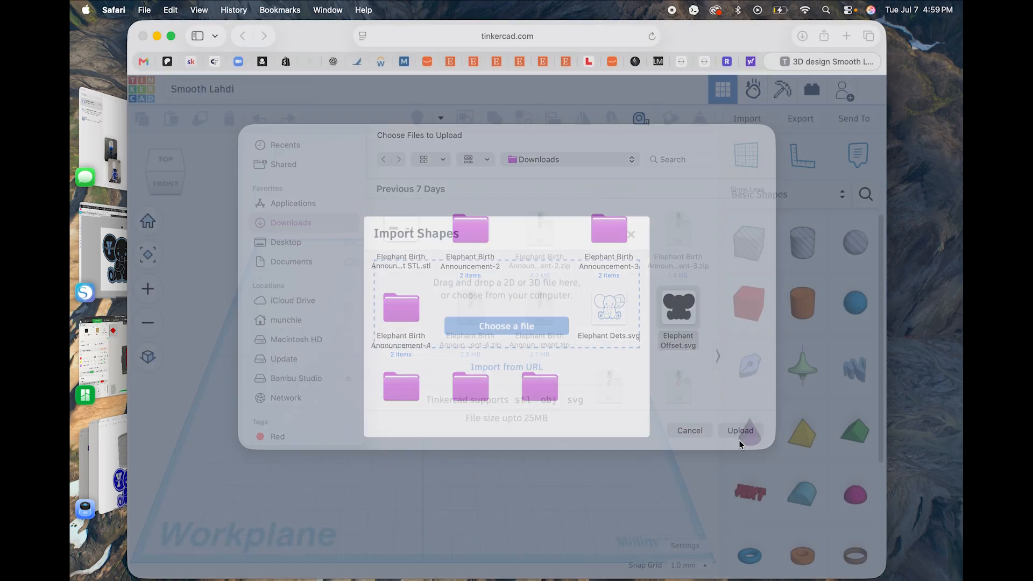
pyautogui.click(478, 315)
pyautogui.click(490, 351)
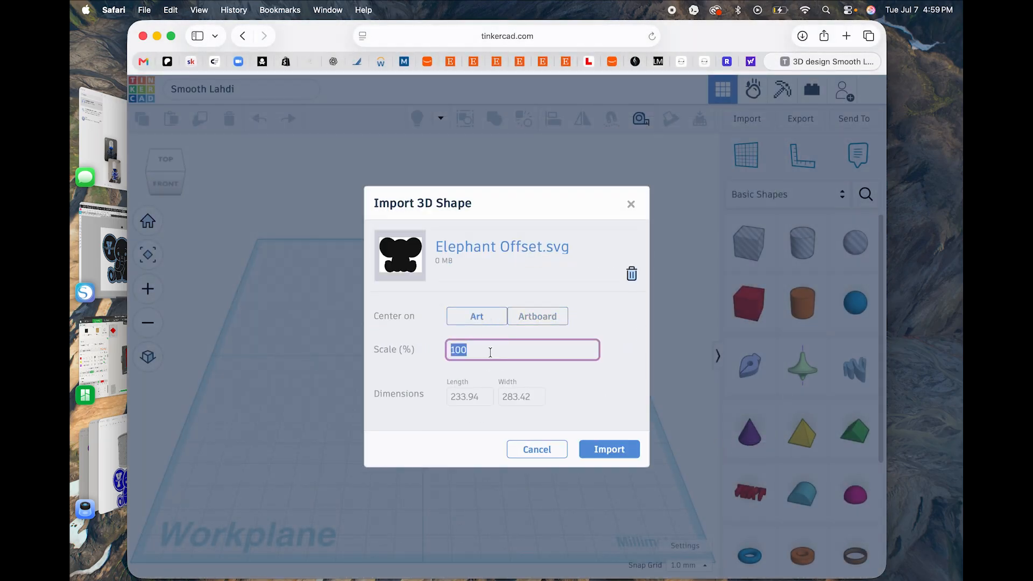
pyautogui.write('50')
pyautogui.click(618, 454)
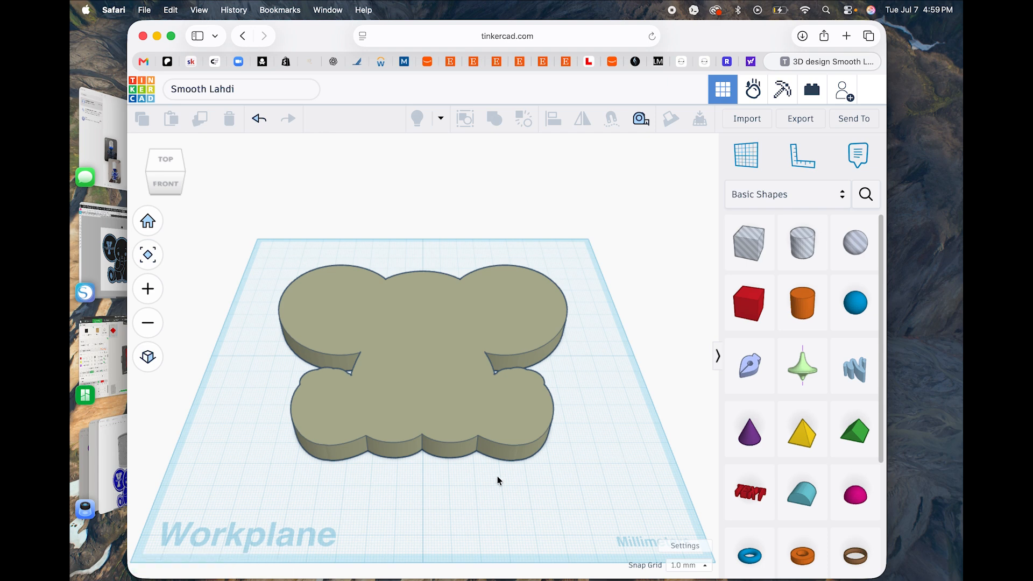
pyautogui.click(414, 351)
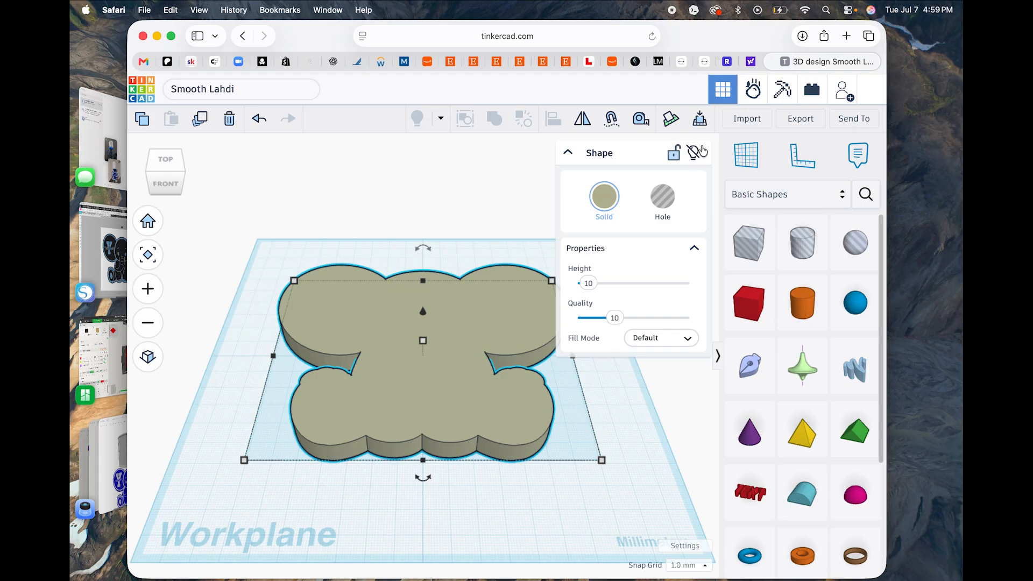
# Step: Choose the birth-stat SVG from the elephant birth announcement folder for import
pyautogui.click(753, 118)
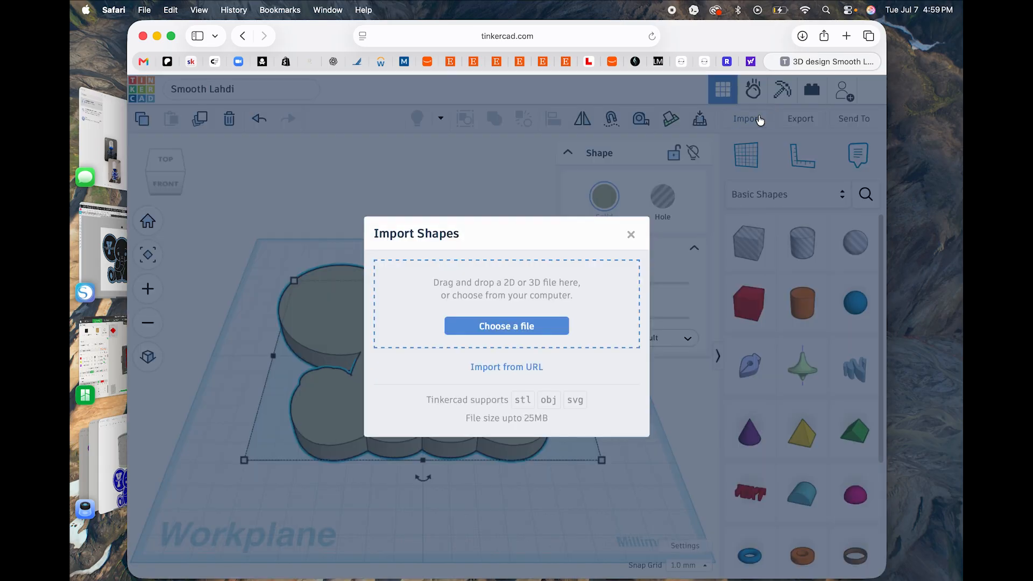
pyautogui.click(495, 330)
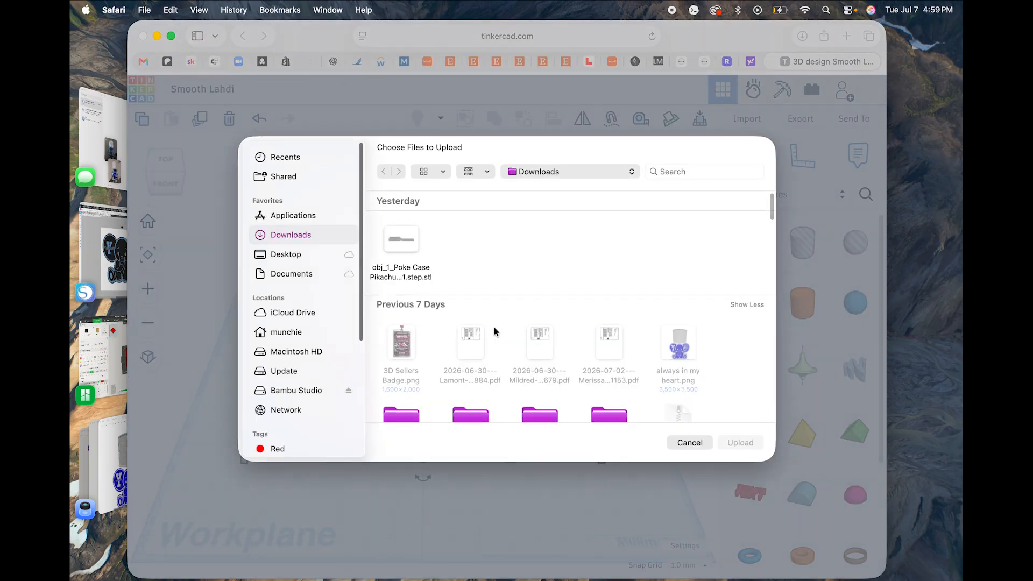
pyautogui.scroll(-6, 460, 252)
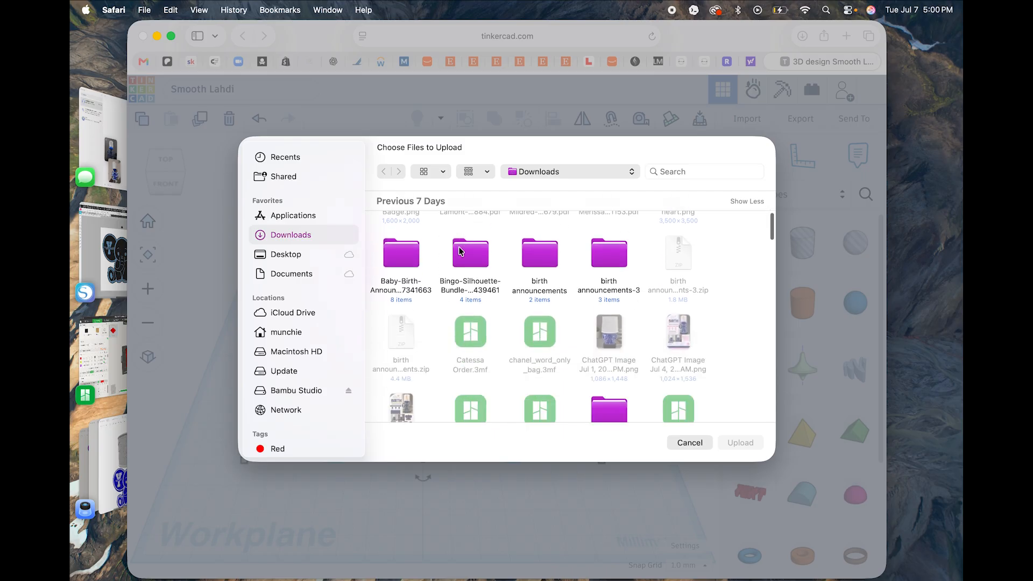
pyautogui.scroll(-2, 460, 251)
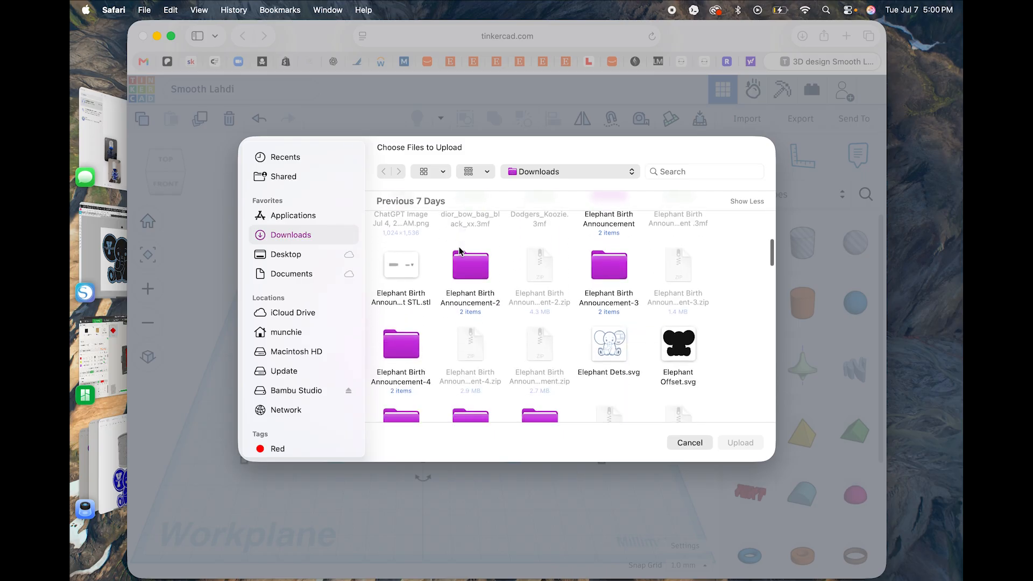
pyautogui.scroll(-1, 460, 251)
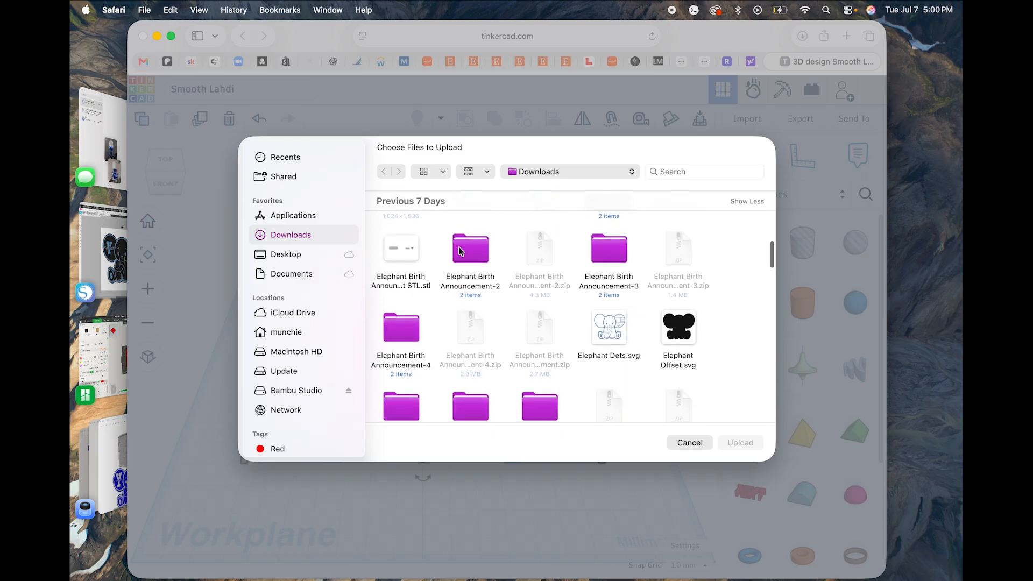
pyautogui.scroll(-3, 460, 252)
pyautogui.scroll(-4, 460, 251)
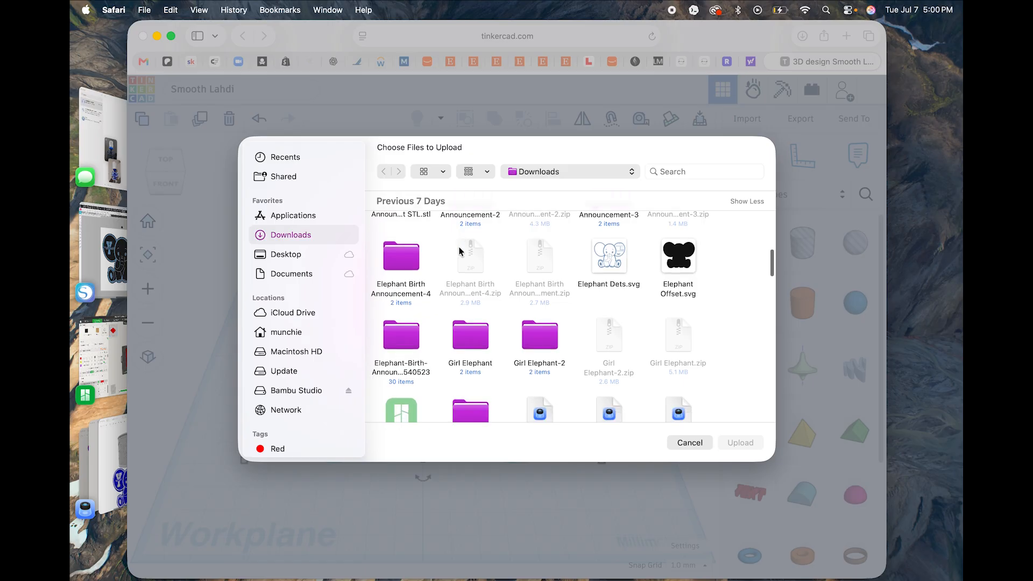
pyautogui.doubleClick(391, 324)
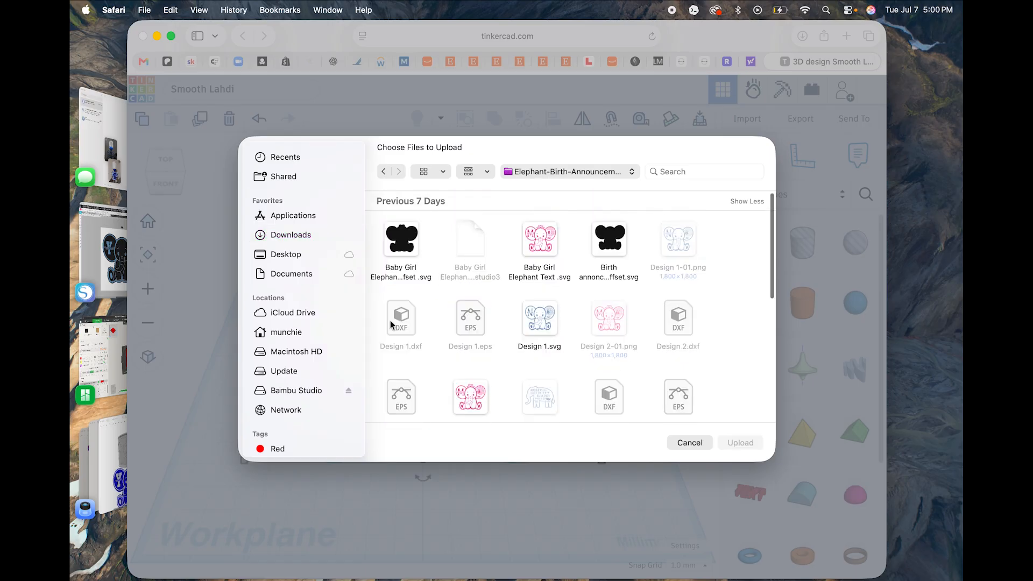
pyautogui.scroll(-6, 391, 325)
pyautogui.scroll(-2, 391, 325)
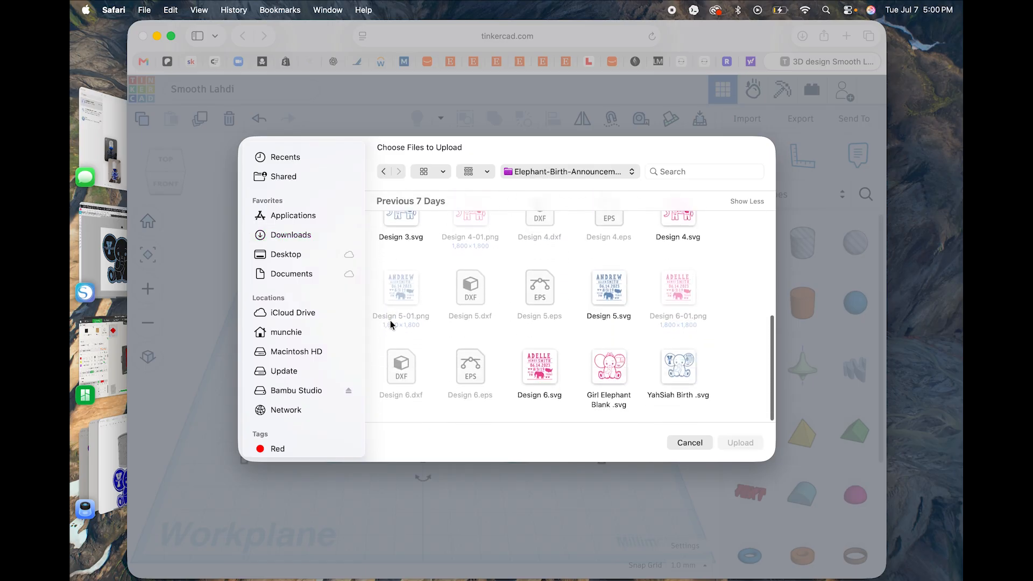
pyautogui.click(683, 366)
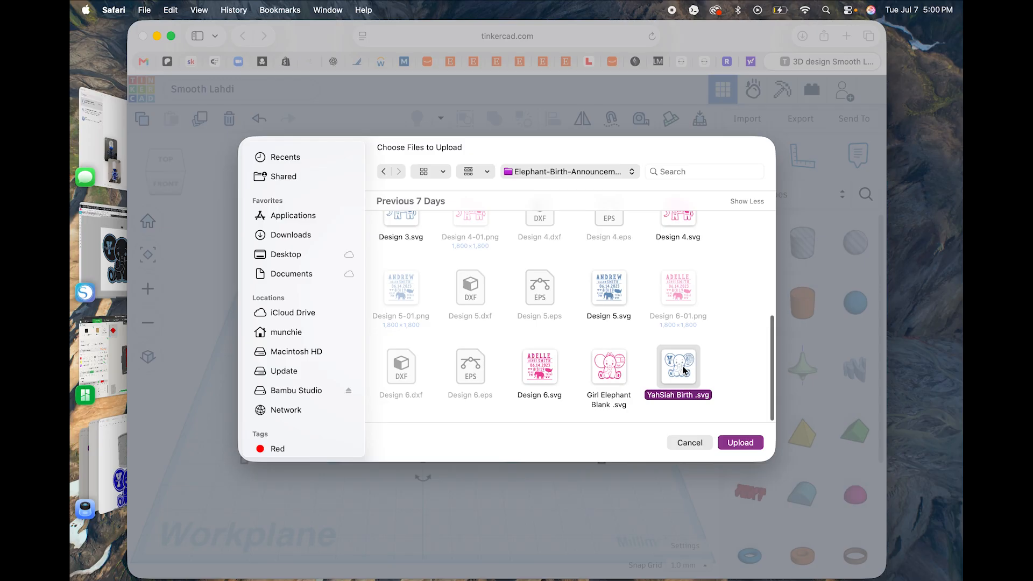
# Step: Upload and import the birth-stat design centred on Art at 50% scale
pyautogui.click(751, 440)
pyautogui.click(482, 323)
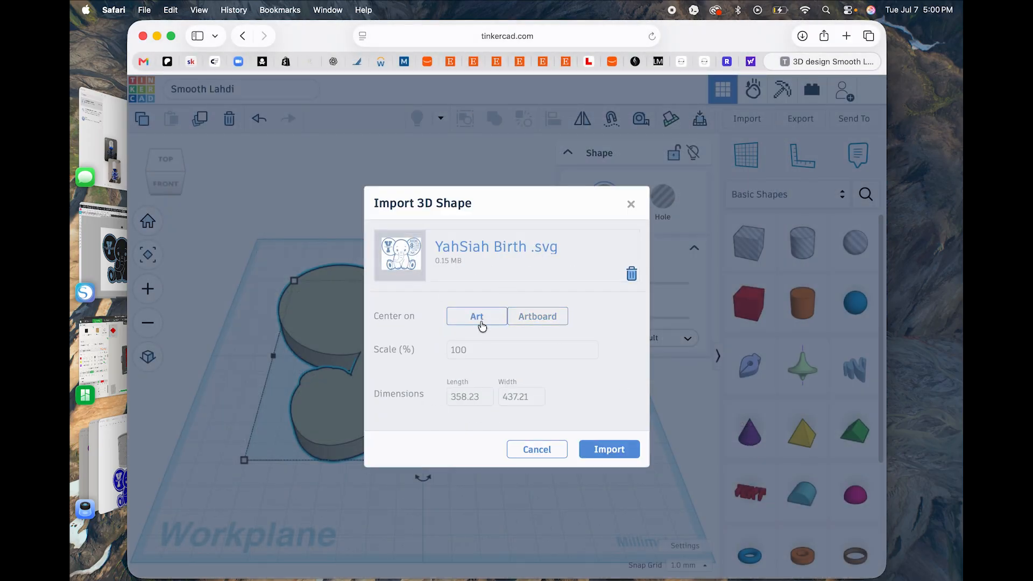
pyautogui.click(482, 346)
pyautogui.doubleClick(482, 346)
pyautogui.write('50')
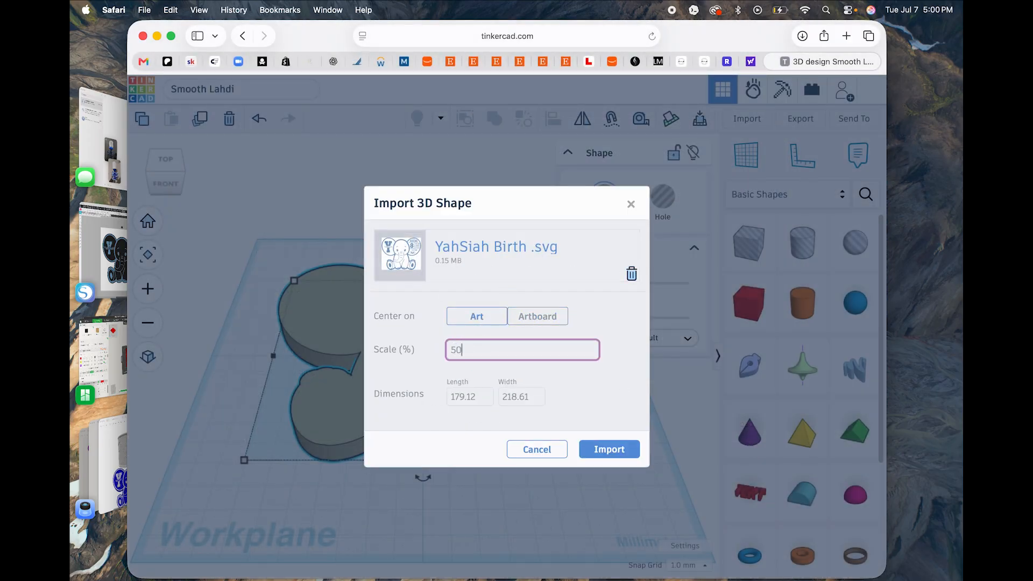
pyautogui.click(611, 449)
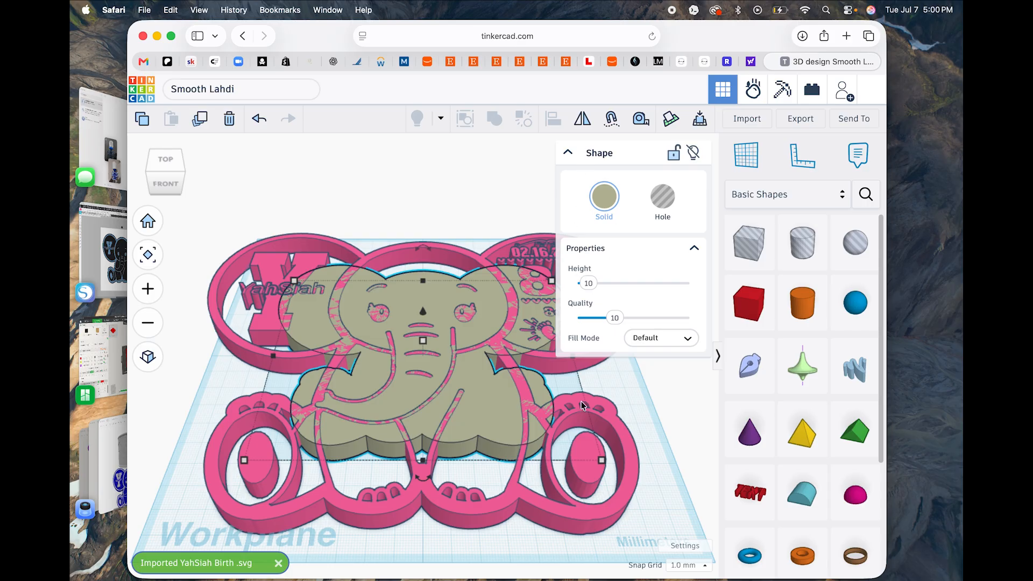
# Step: Choose and upload Birth annoncement Offset.svg for import
pyautogui.click(756, 113)
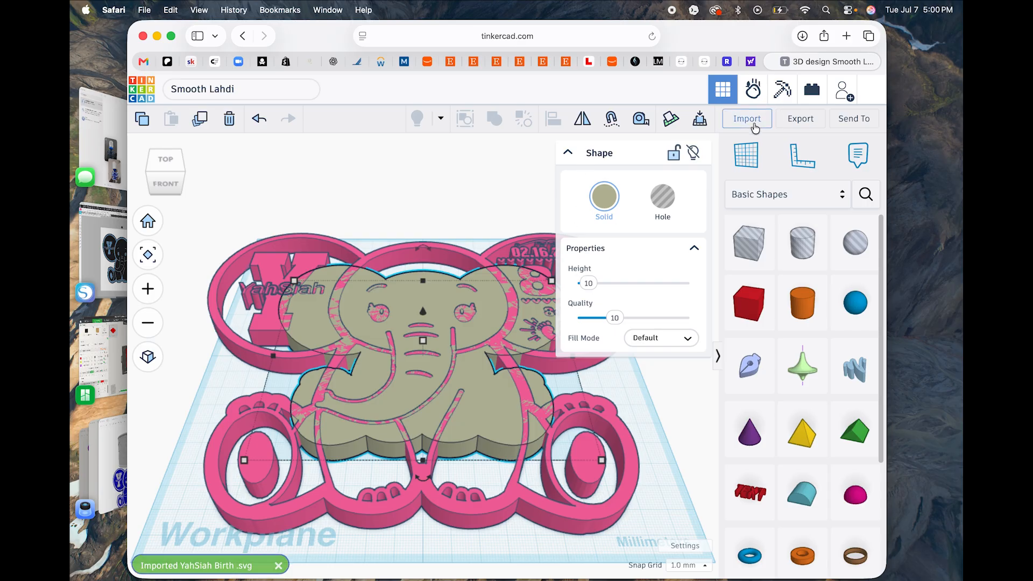
pyautogui.click(537, 325)
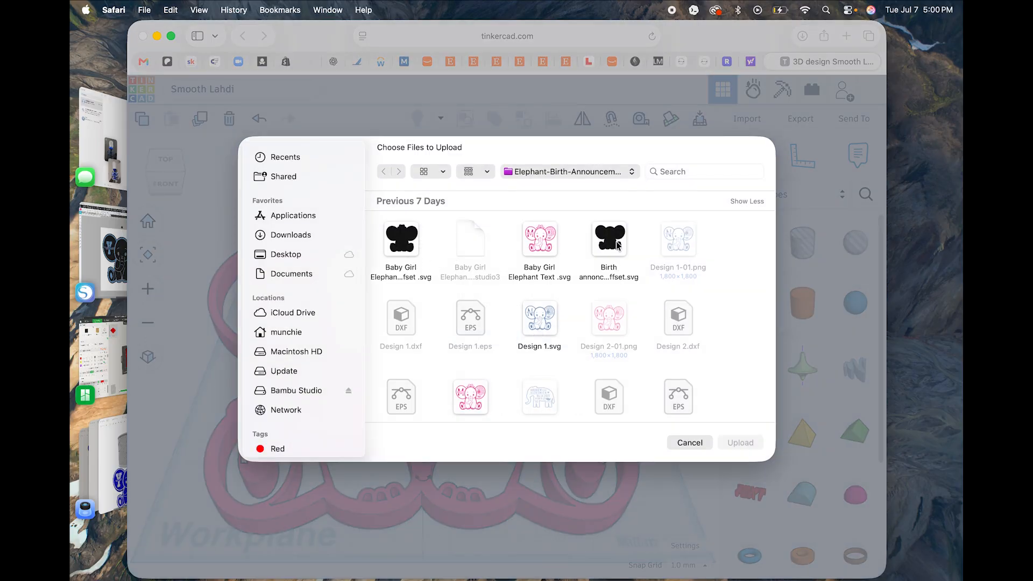
pyautogui.click(616, 245)
pyautogui.click(739, 442)
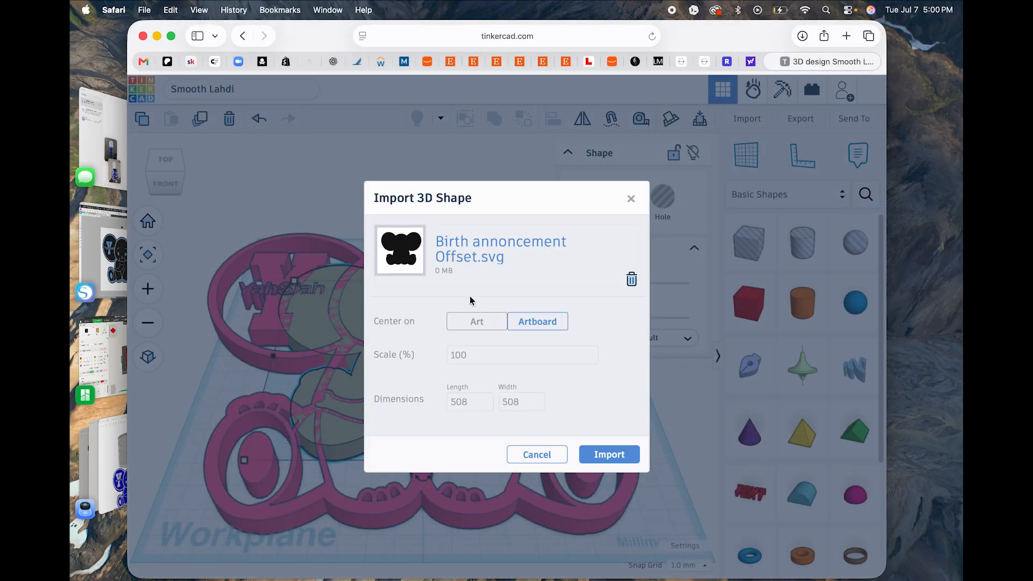
# Step: Import it centred on Art at 50% scale and drag the old beige backing aside
pyautogui.click(482, 329)
pyautogui.doubleClick(476, 355)
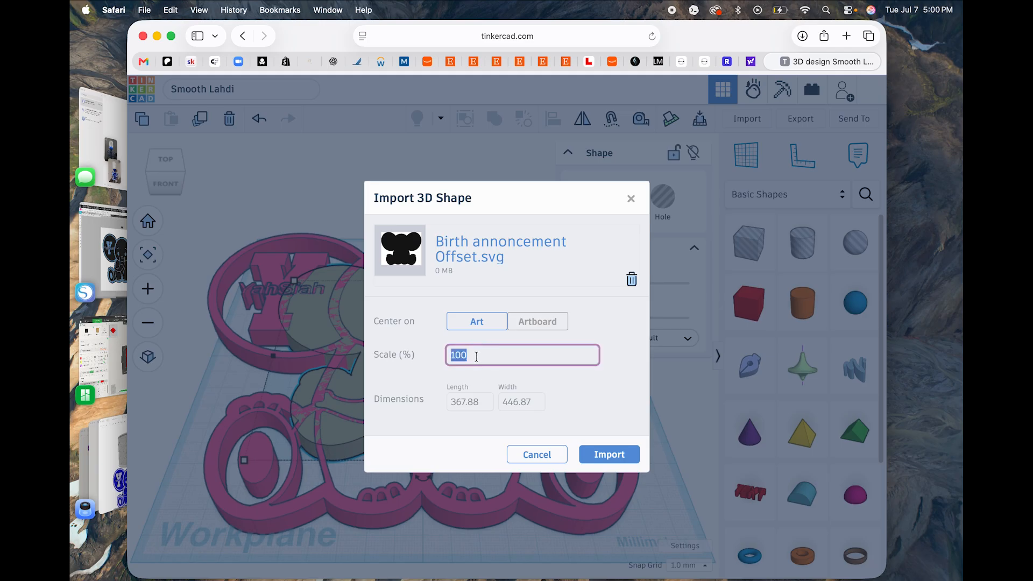
pyautogui.write('50')
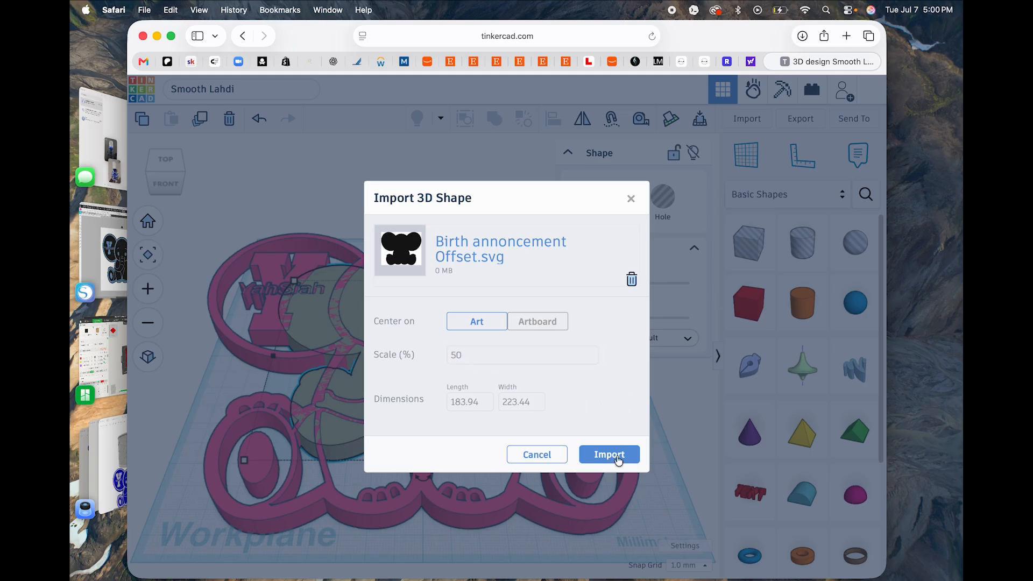
pyautogui.click(616, 456)
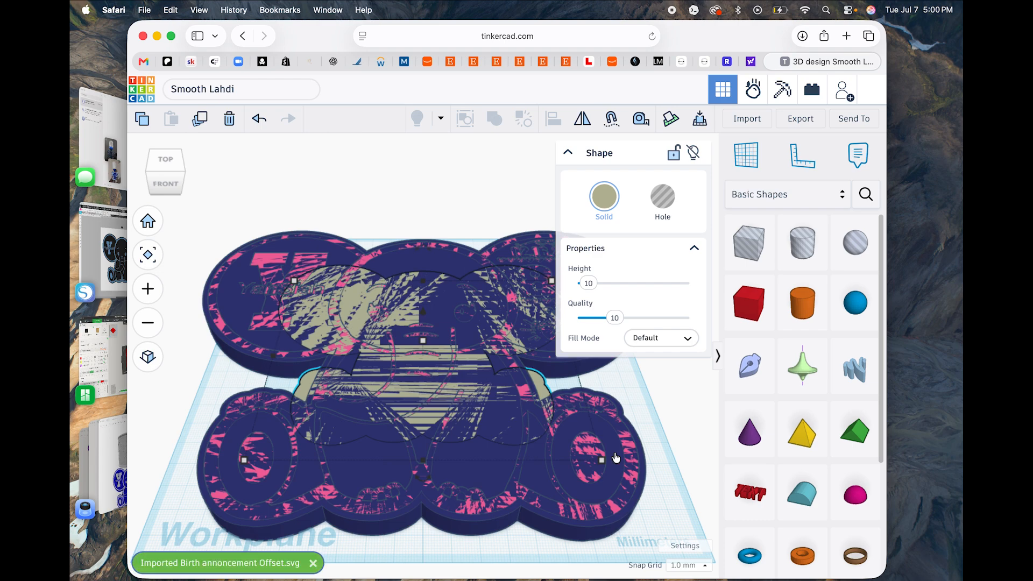
pyautogui.click(303, 386)
pyautogui.moveTo(303, 386); pyautogui.dragTo(137, 385)
# Step: Delete the old beige backing and orbit to a low front view
pyautogui.press('Delete')
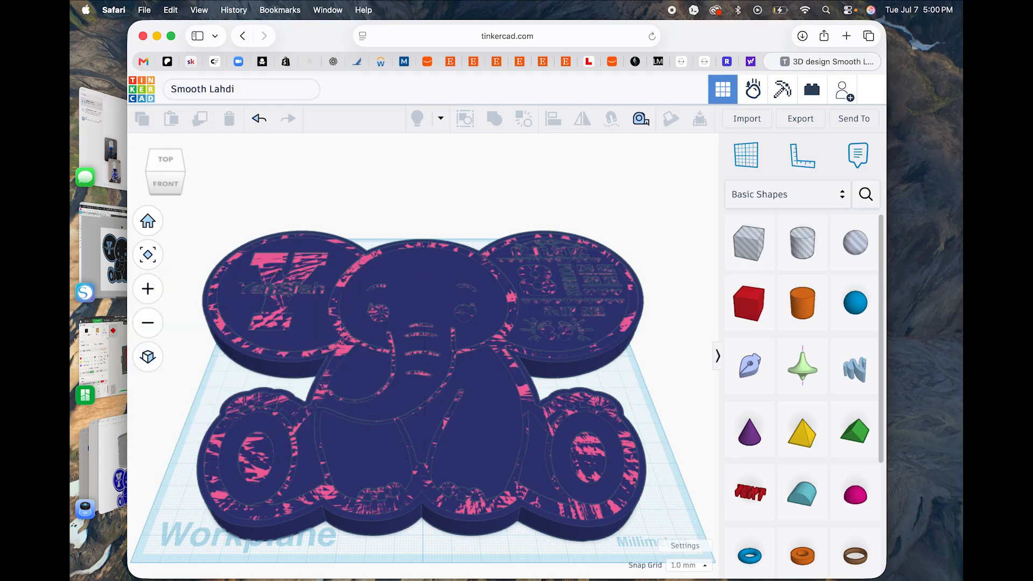
pyautogui.click(170, 183)
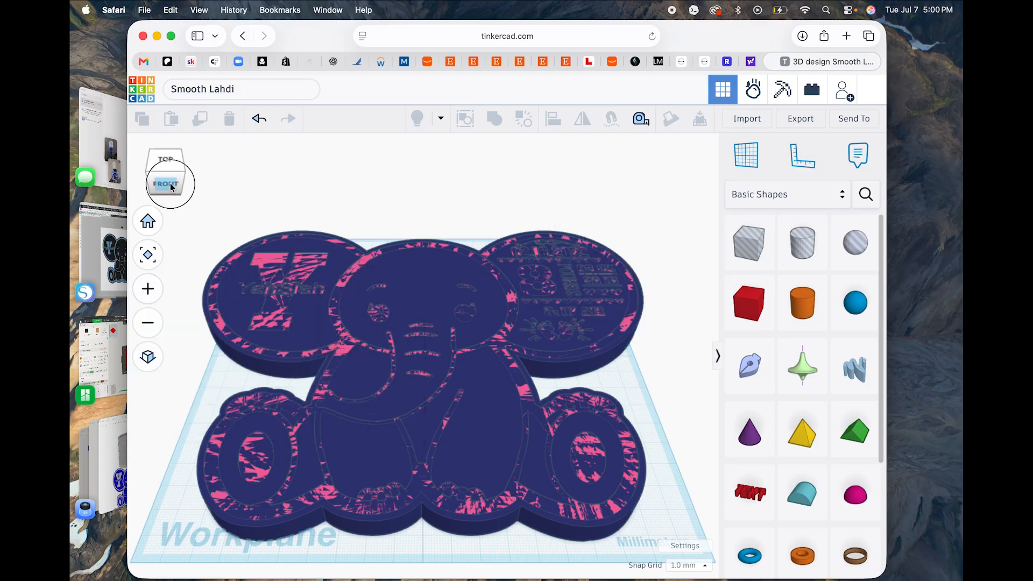
pyautogui.moveTo(170, 182); pyautogui.dragTo(170, 185)
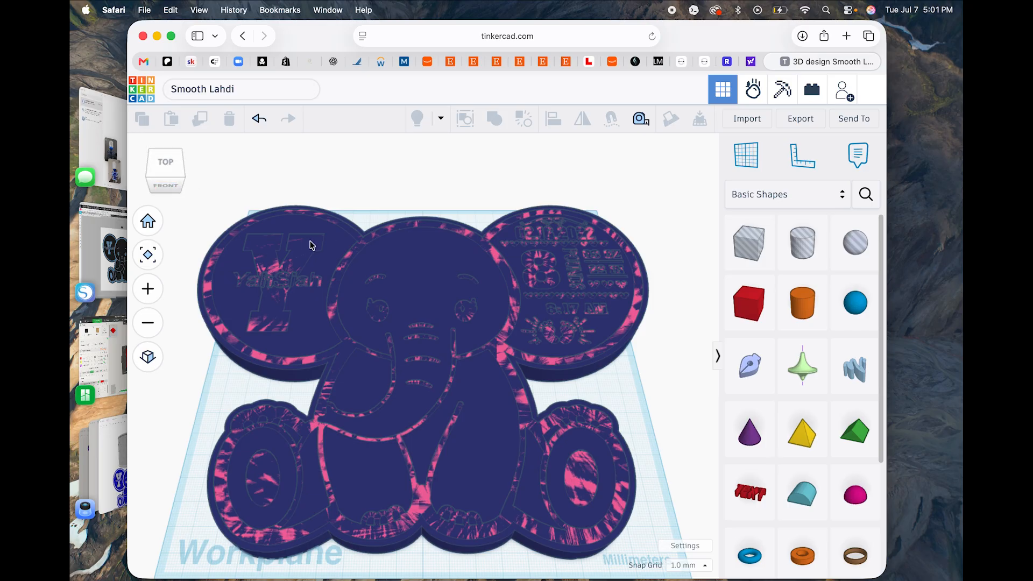
pyautogui.moveTo(176, 187)
pyautogui.mouseDown()
pyautogui.moveTo(176, 171)
pyautogui.moveTo(175, 189)
pyautogui.mouseUp()
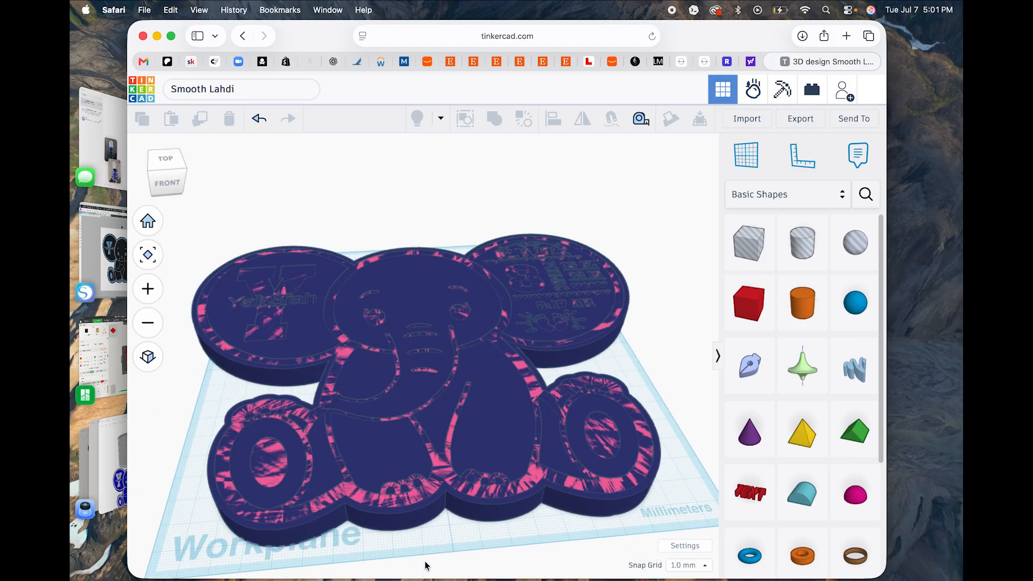
# Step: Box-select both plaque layers to show their combined 223.44 × 183.94 mm size
pyautogui.moveTo(425, 550); pyautogui.dragTo(450, 338)
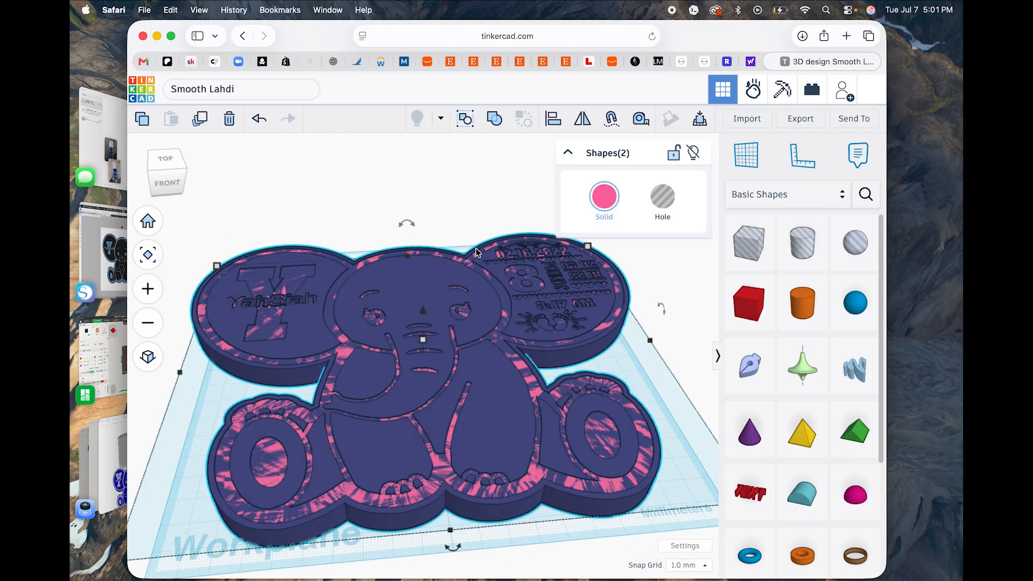
pyautogui.scroll(-3, 432, 194)
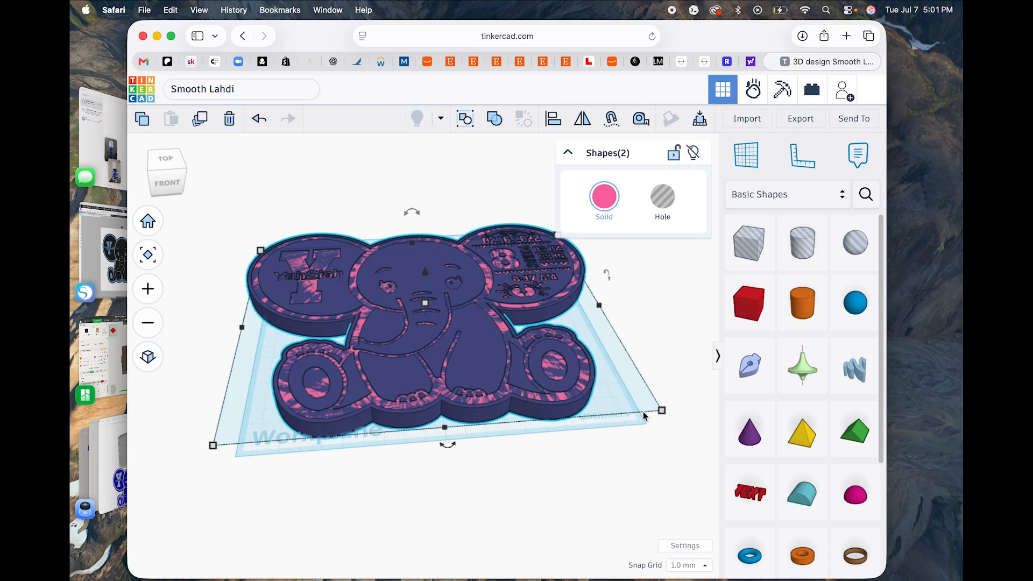
pyautogui.moveTo(664, 417)
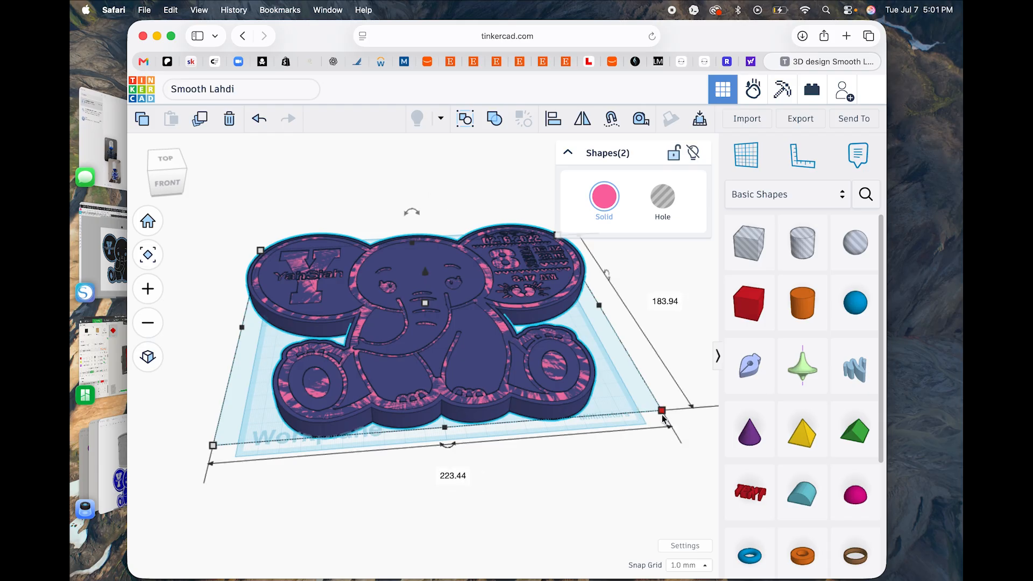
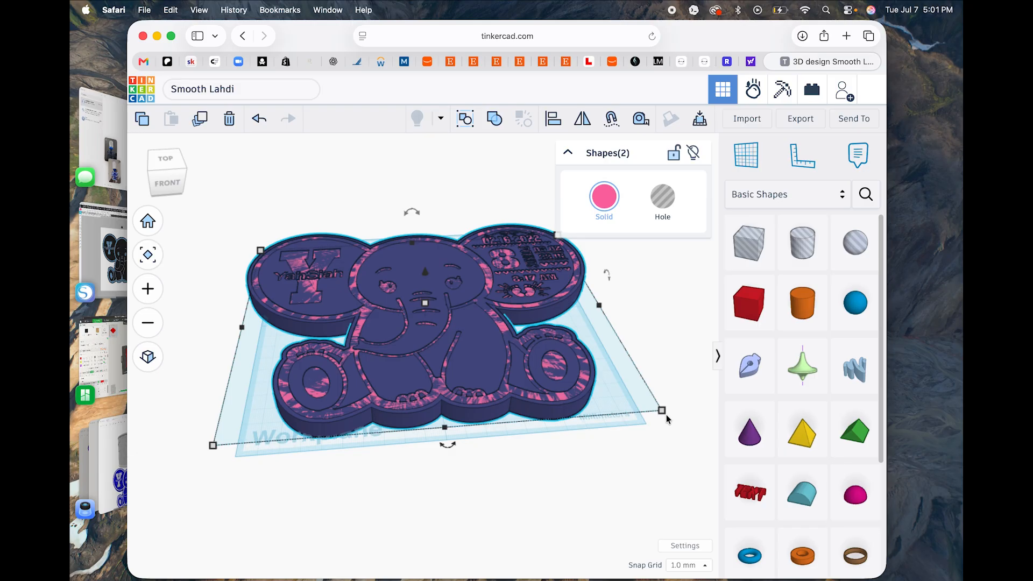
# Step: Resize the plaque to 150.35 × 159.02 mm and move it into place on the workplane
pyautogui.click(454, 476)
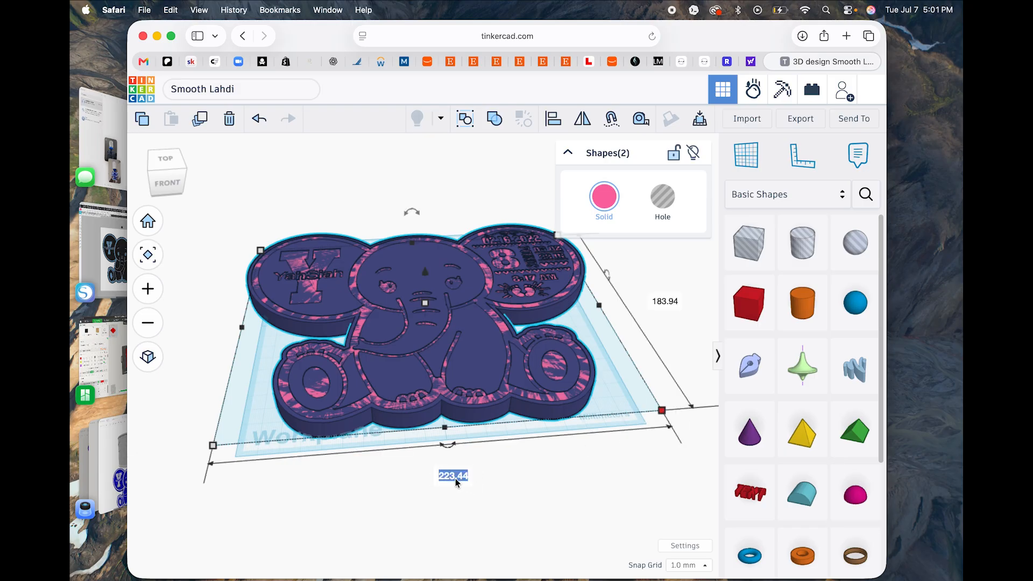
pyautogui.write('150.35')
pyautogui.press('Return')
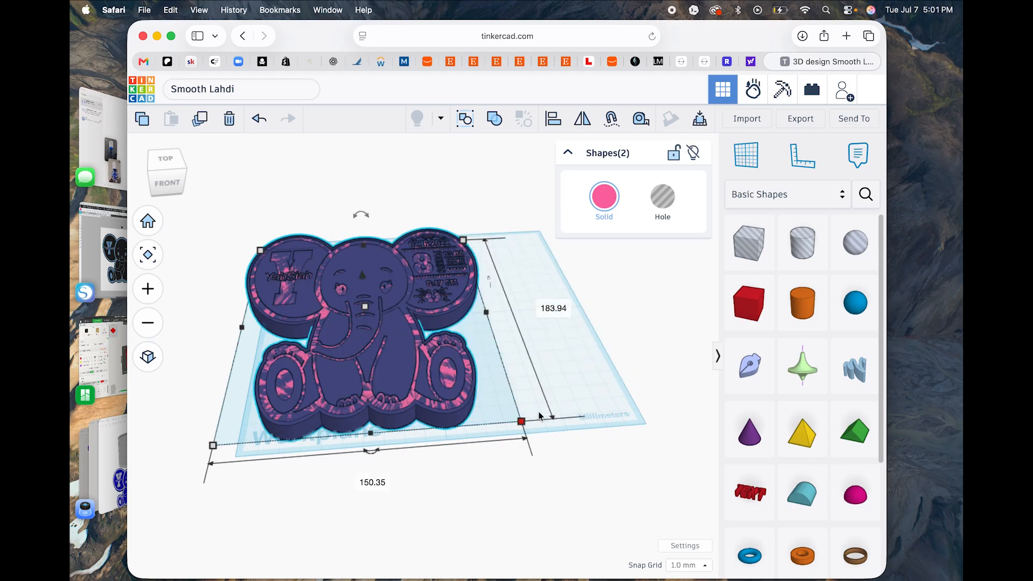
pyautogui.click(562, 312)
pyautogui.write('159.02')
pyautogui.press('Return')
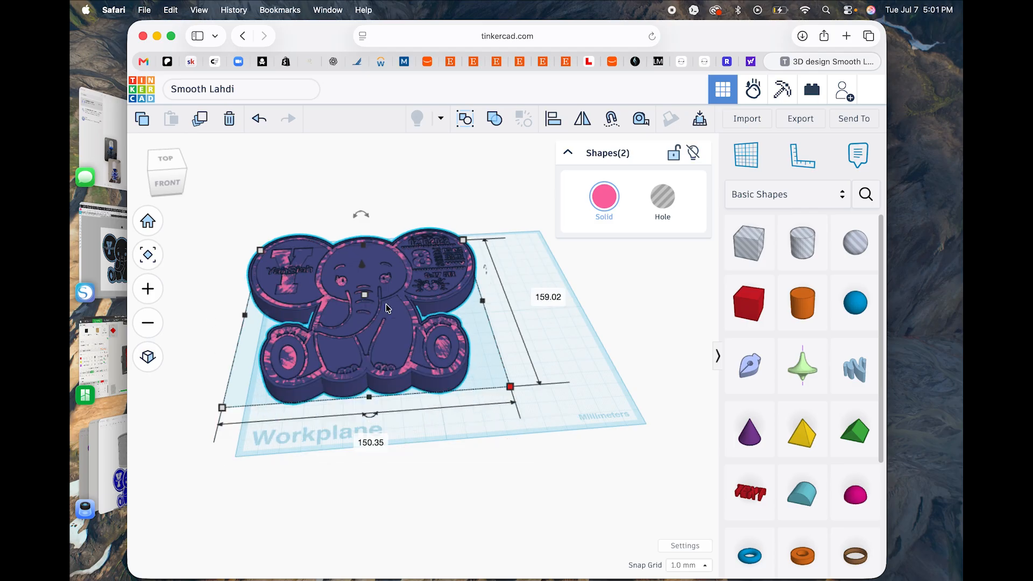
pyautogui.moveTo(387, 322); pyautogui.dragTo(440, 334)
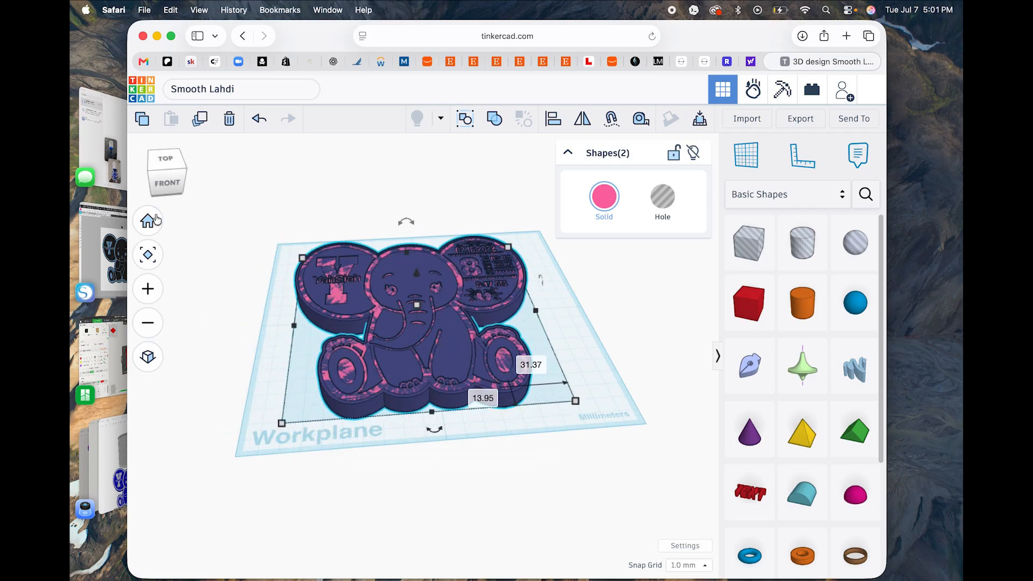
pyautogui.click(148, 220)
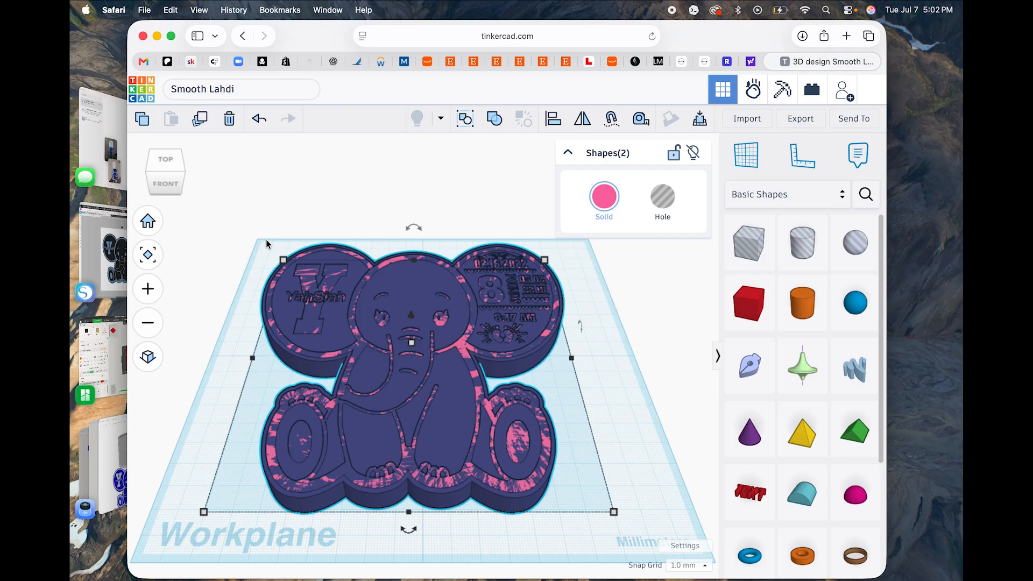
# Step: Set the dark blue plaque body's height to 40 mm
pyautogui.click(631, 402)
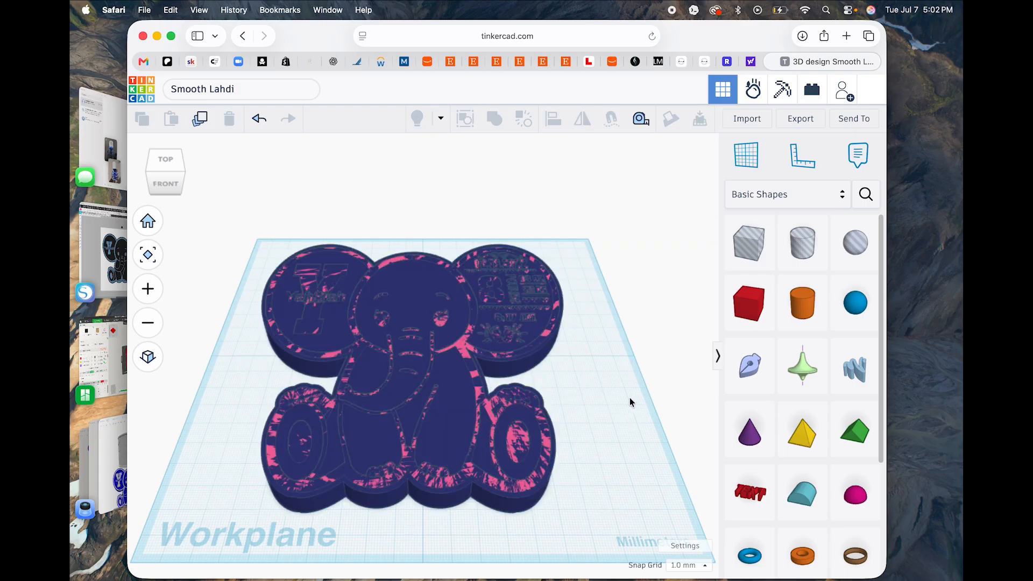
pyautogui.click(507, 504)
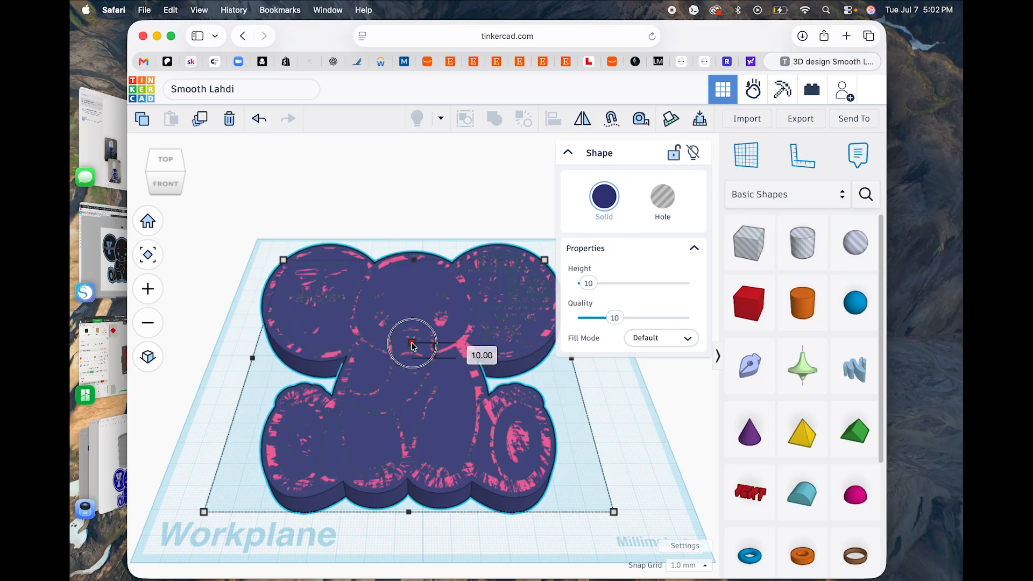
pyautogui.click(475, 350)
pyautogui.write('40')
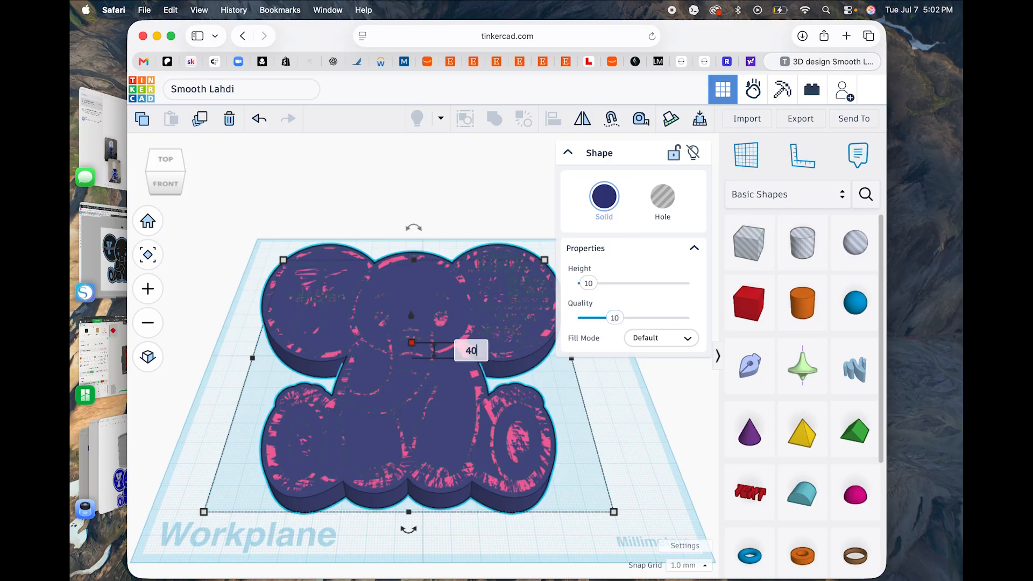
pyautogui.press('Return')
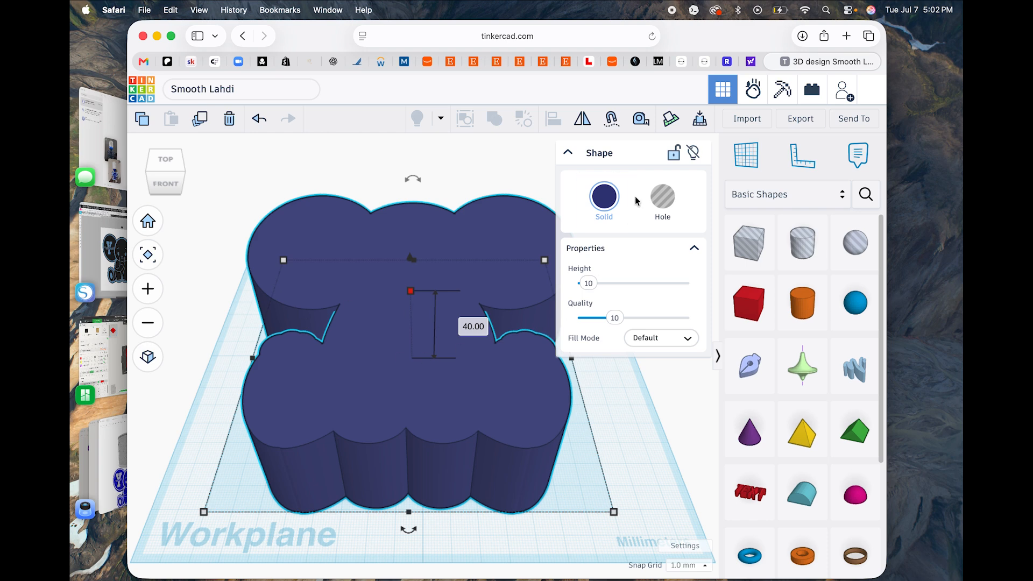
# Step: Rotate the blue body 90° so it stands upright
pyautogui.click(569, 156)
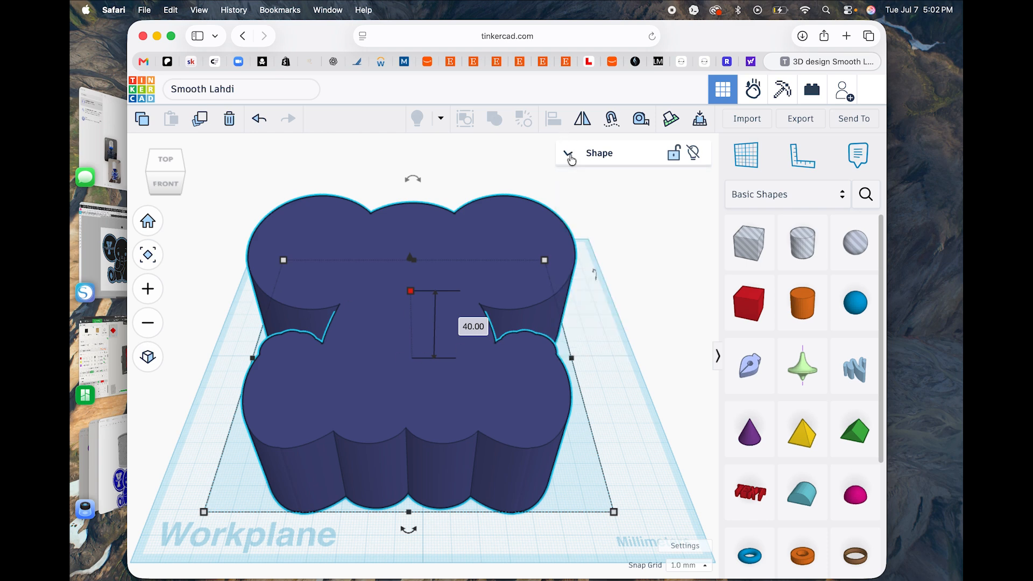
pyautogui.moveTo(605, 229); pyautogui.dragTo(606, 231)
pyautogui.click(606, 231)
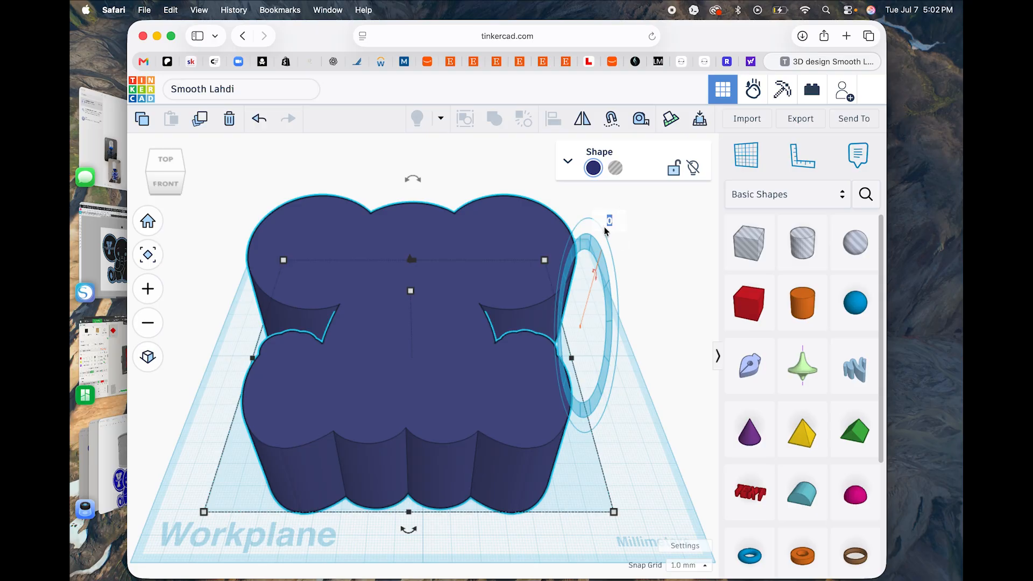
pyautogui.write('90')
pyautogui.press('Return')
pyautogui.click(253, 437)
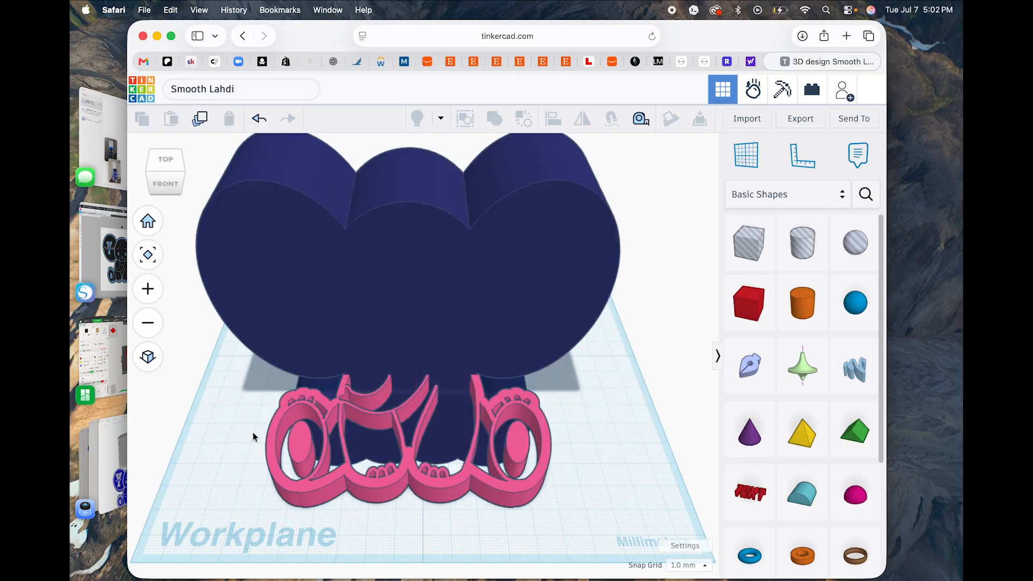
pyautogui.scroll(-5, 253, 437)
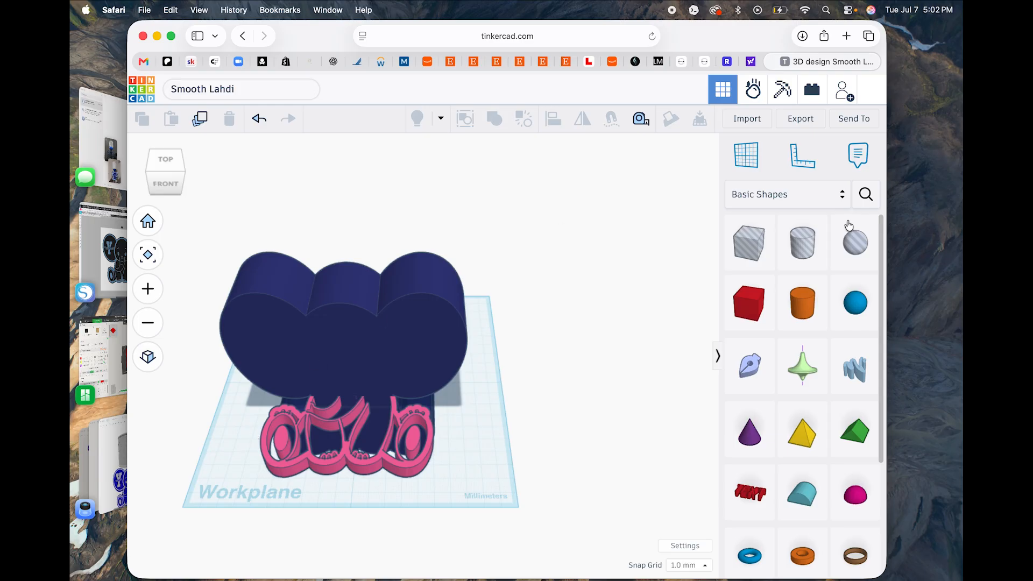
pyautogui.click(813, 198)
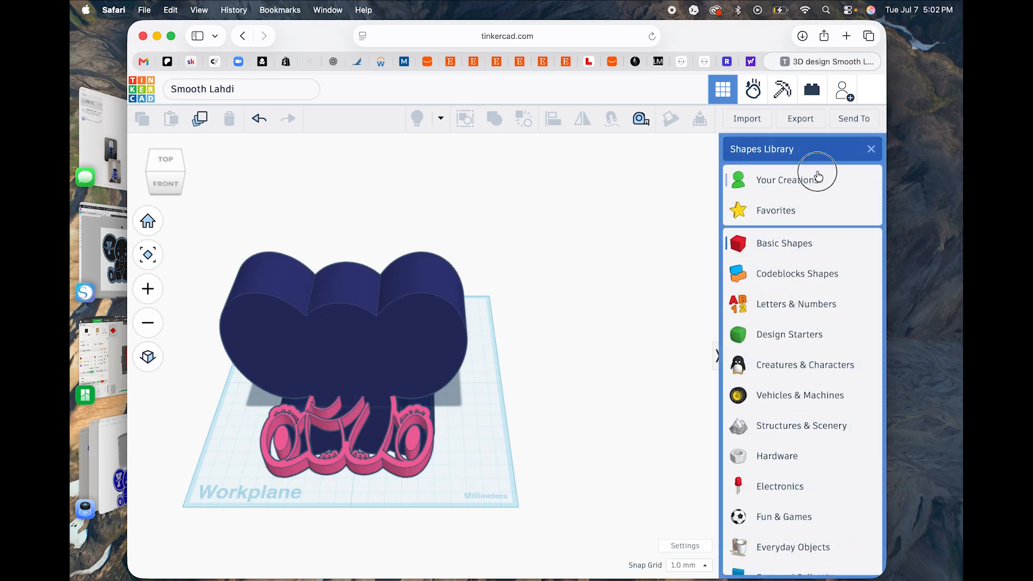
# Step: Bring the lamp pole in from Your Creations and drop it on the blue shape's top centre
pyautogui.click(818, 178)
pyautogui.moveTo(808, 352); pyautogui.dragTo(475, 450)
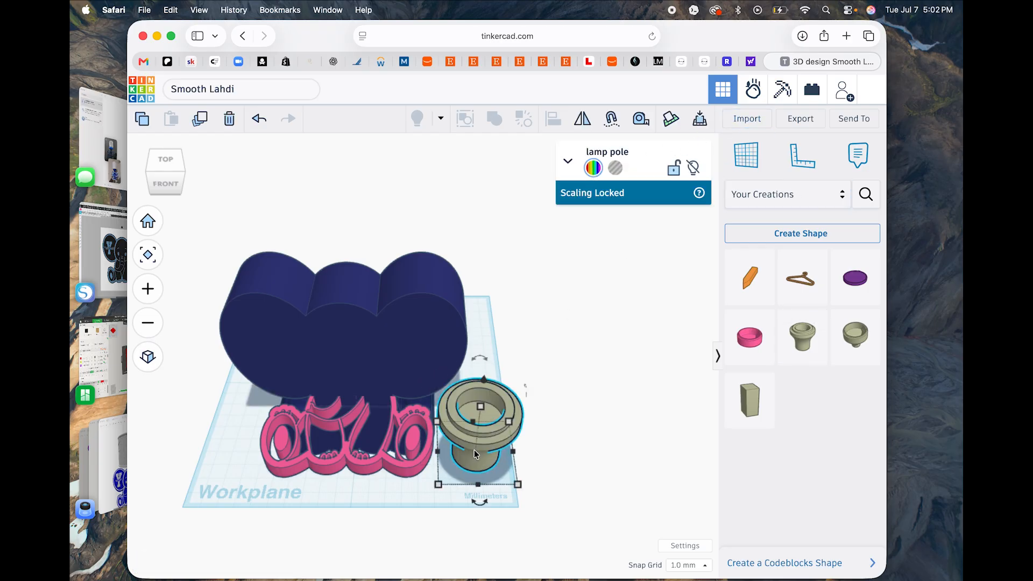
pyautogui.press('w')
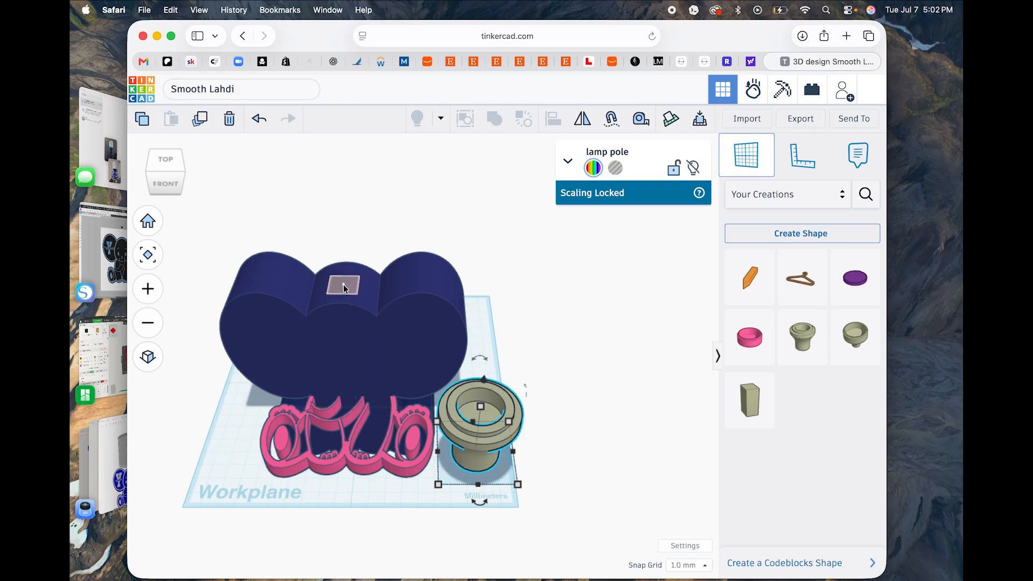
pyautogui.click(343, 285)
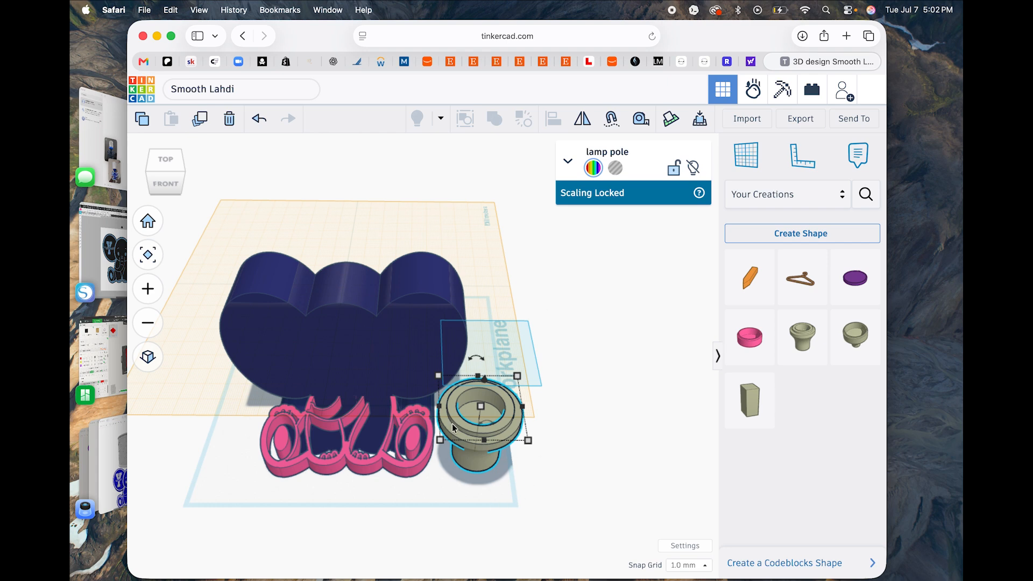
pyautogui.press('d')
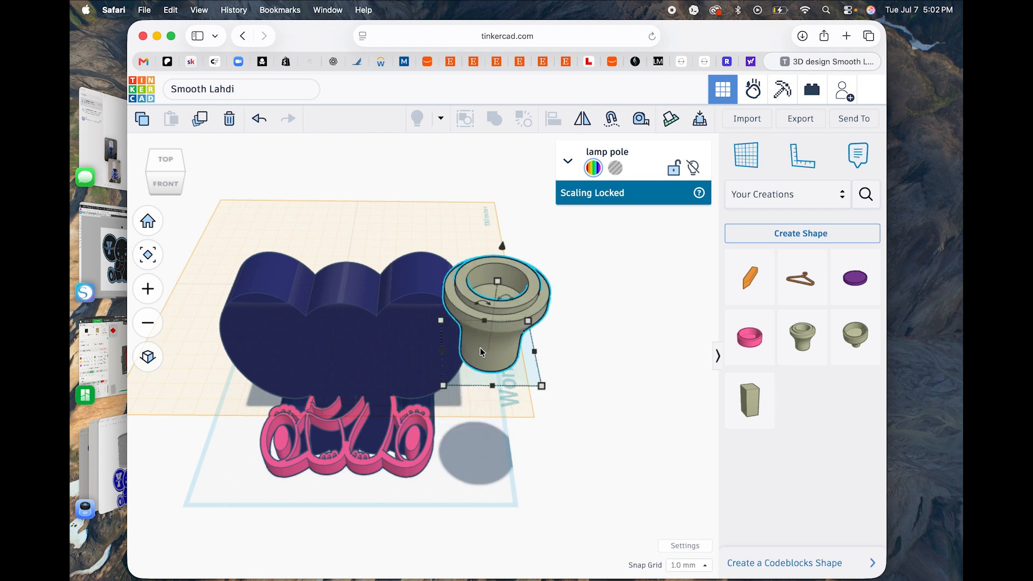
pyautogui.moveTo(480, 353); pyautogui.dragTo(330, 278)
# Step: Reset the workplane to the ground grid and select the pole with the blue body
pyautogui.press('w')
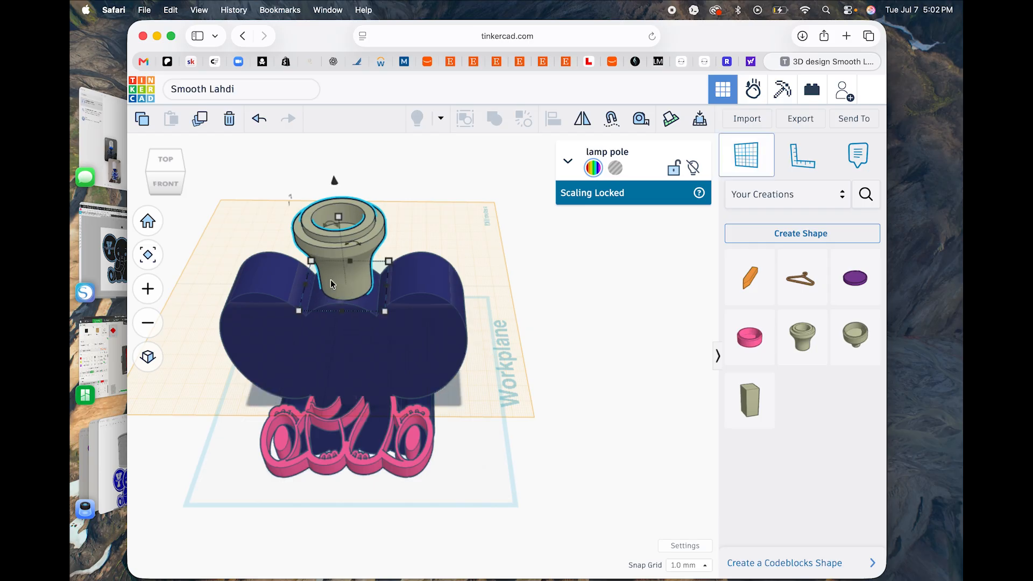
pyautogui.click(472, 470)
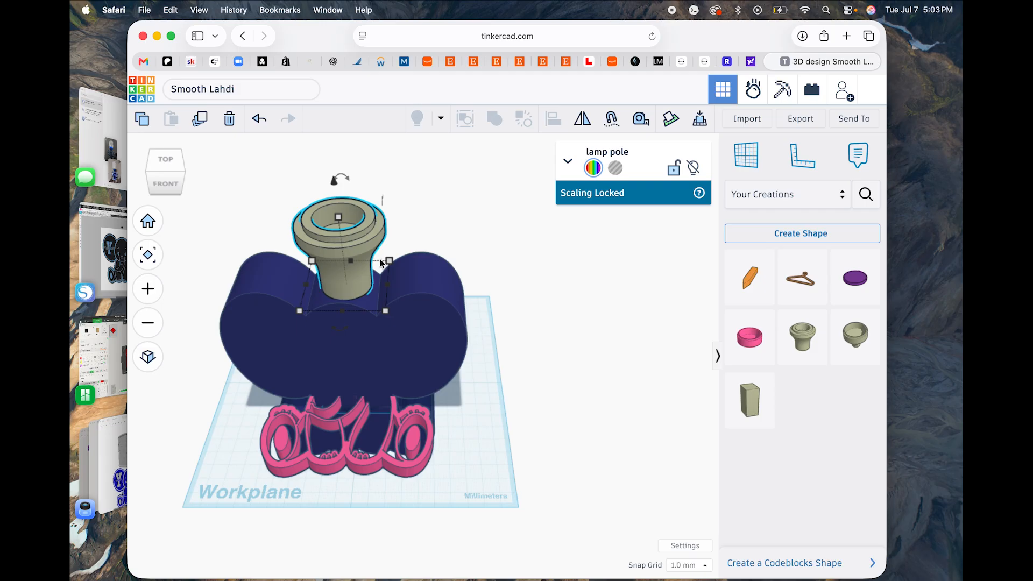
pyautogui.keyDown('shift'); pyautogui.click(429, 339); pyautogui.keyUp('shift')
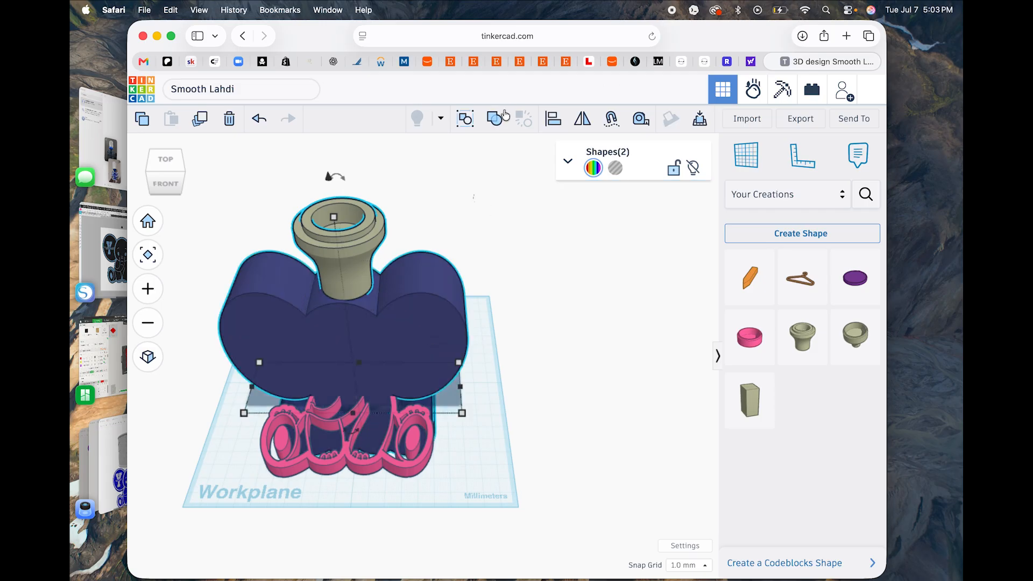
# Step: Centre the lamp pole on the blue body, make it a hole, and sink it in
pyautogui.click(552, 119)
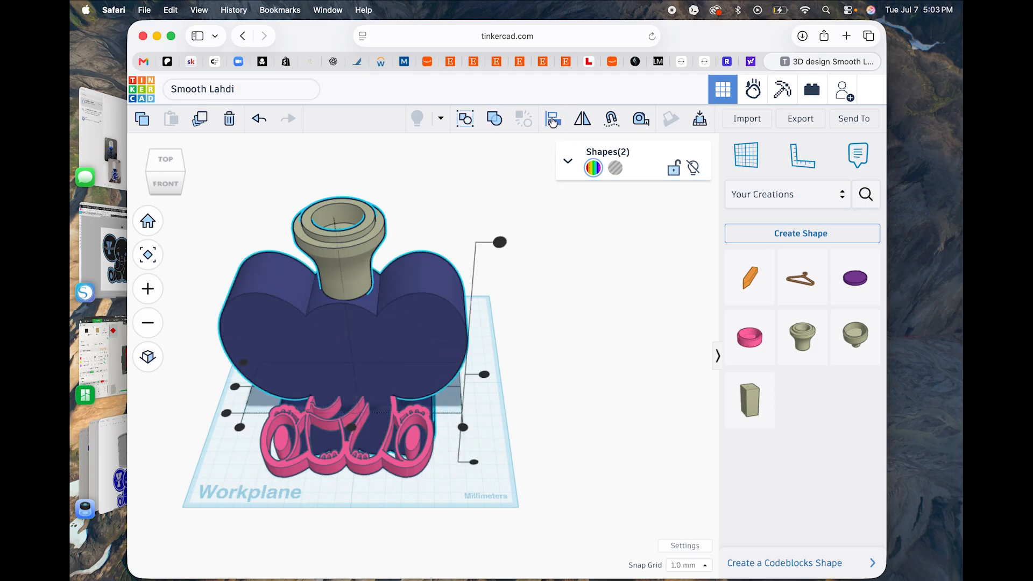
pyautogui.click(351, 430)
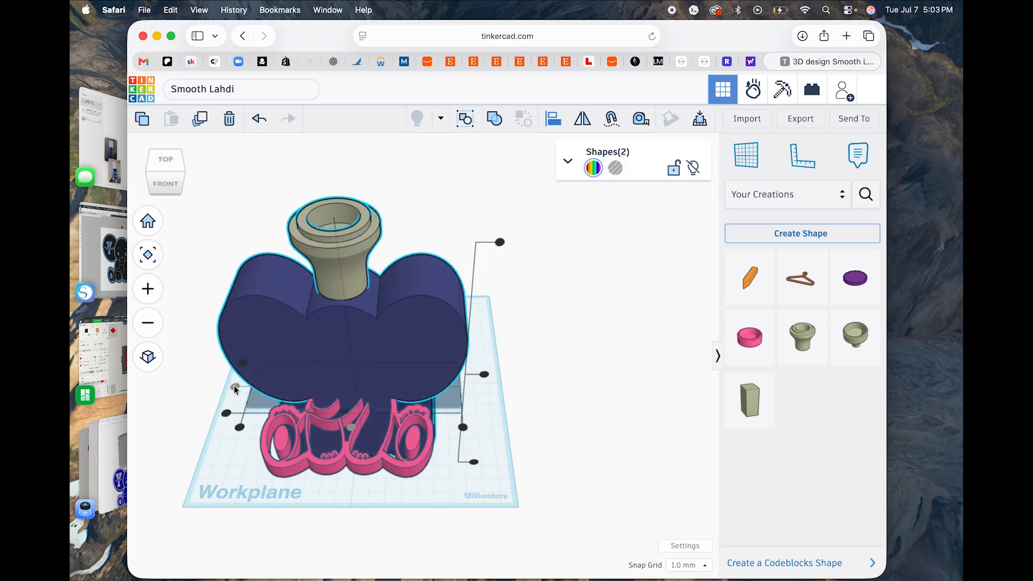
pyautogui.click(554, 379)
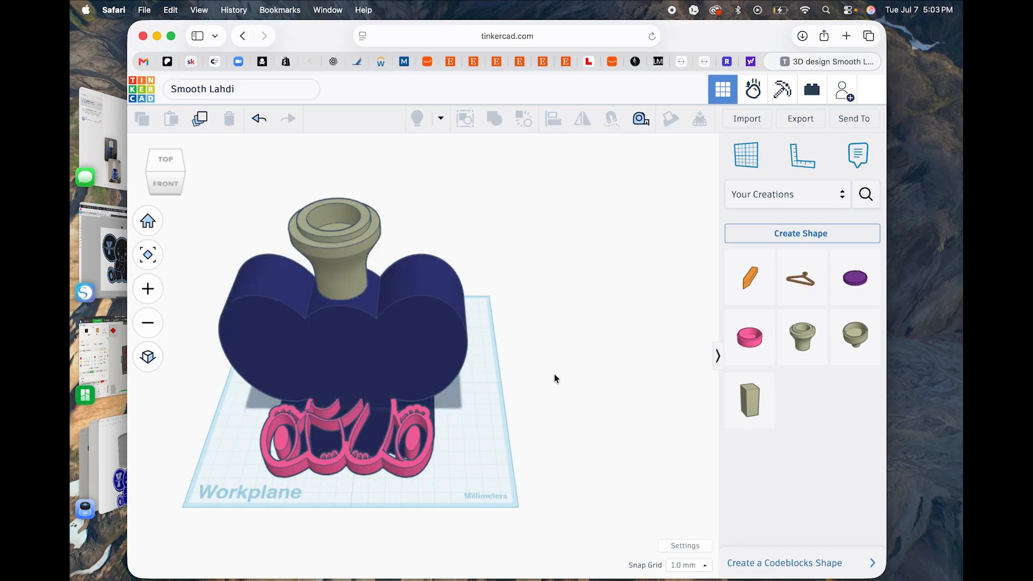
pyautogui.click(351, 260)
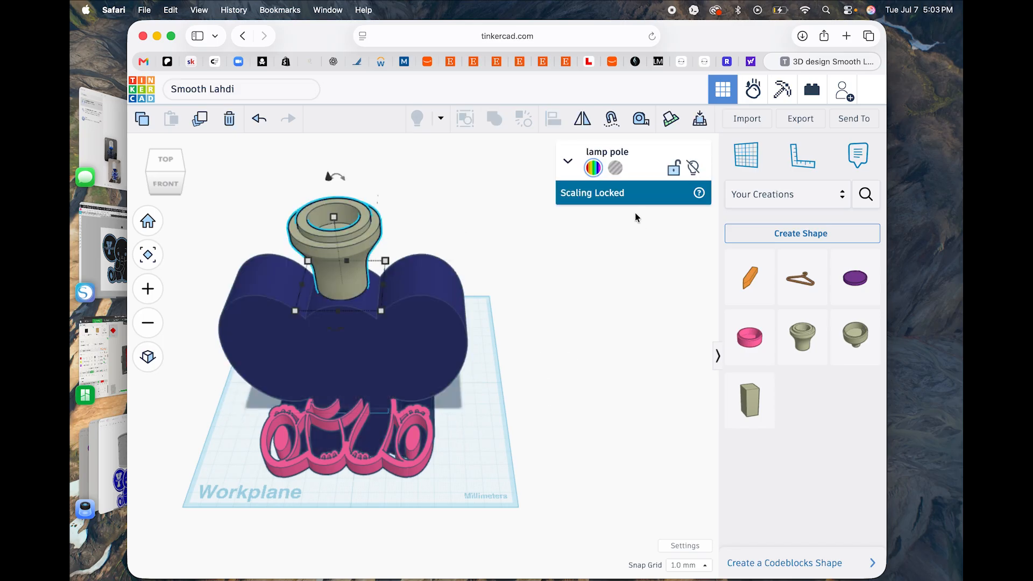
pyautogui.click(615, 168)
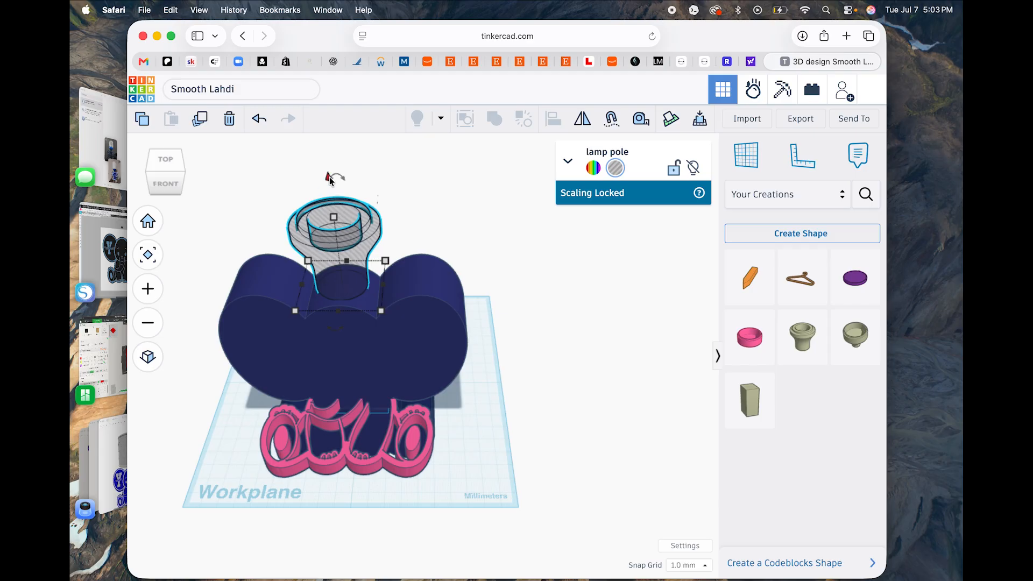
pyautogui.moveTo(330, 178); pyautogui.dragTo(331, 217)
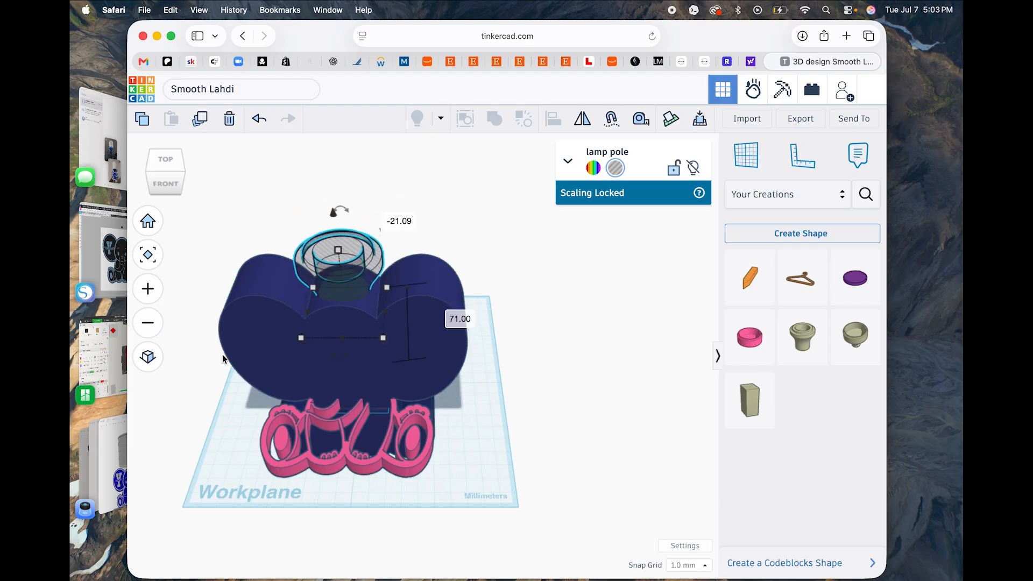
# Step: Group the pole hole and blue body into a single union
pyautogui.keyDown('shift'); pyautogui.click(258, 291); pyautogui.keyUp('shift')
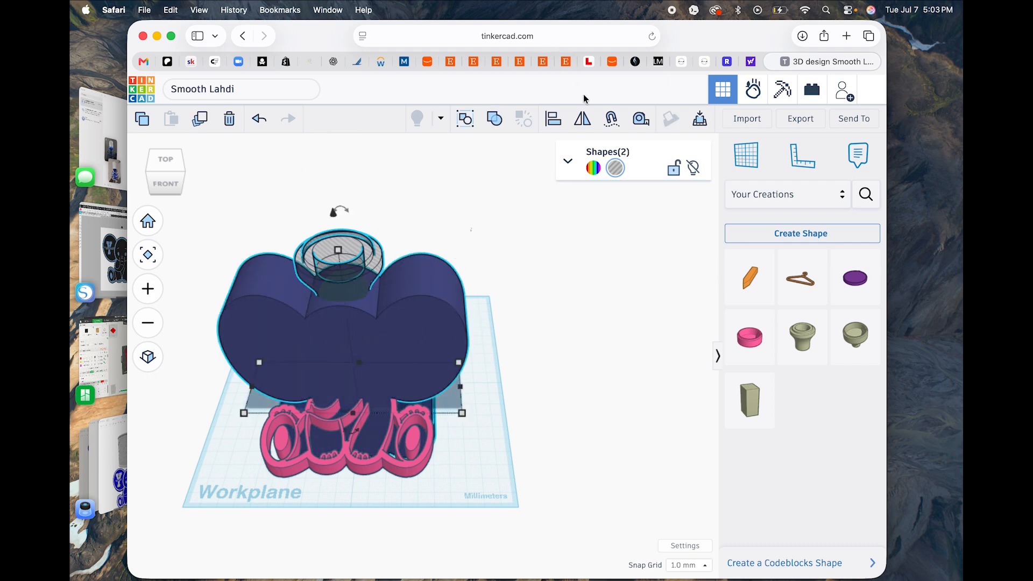
pyautogui.click(495, 120)
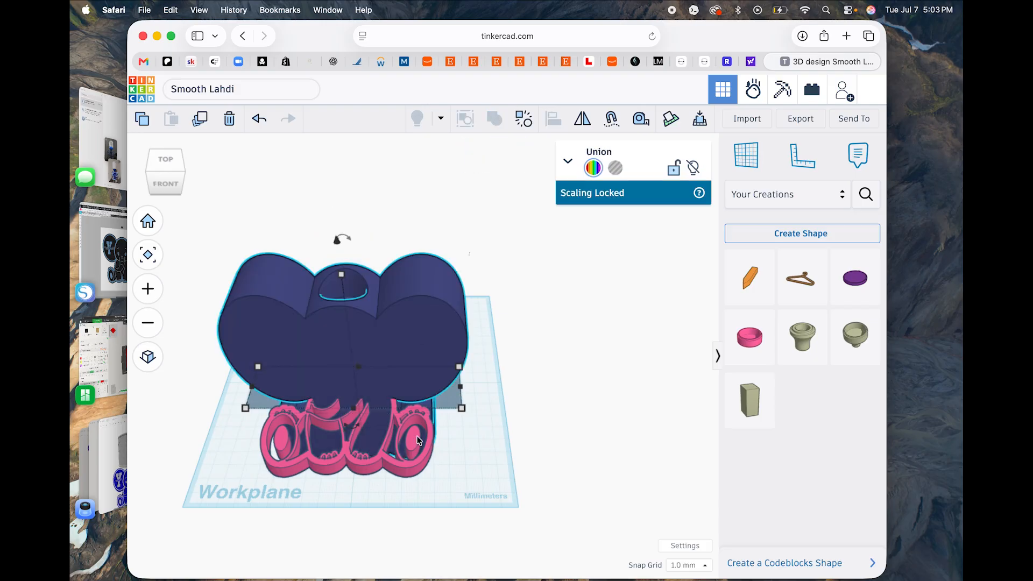
pyautogui.moveTo(167, 183); pyautogui.dragTo(158, 220)
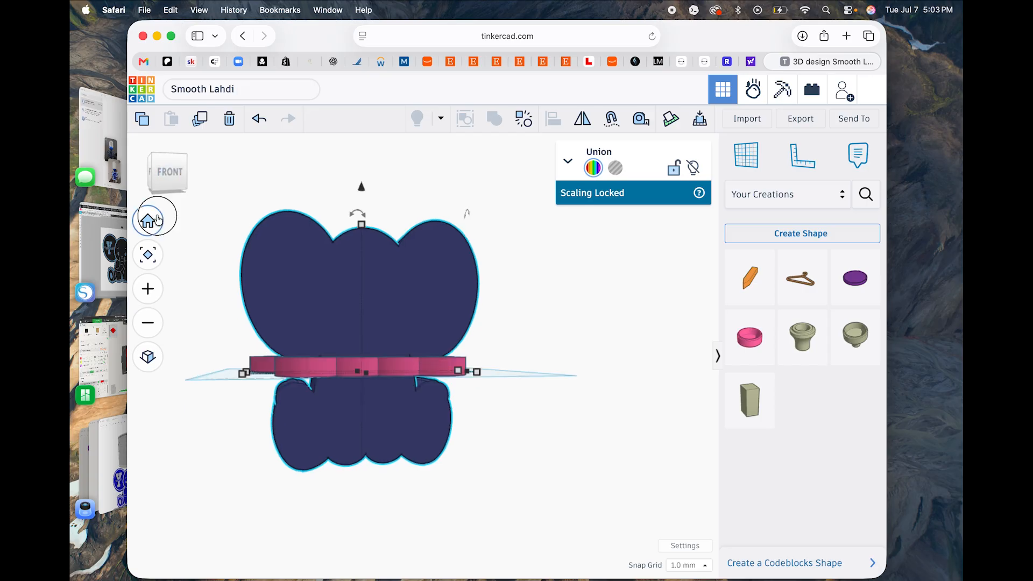
# Step: Return to the home view and zoom to fit all shapes
pyautogui.click(158, 220)
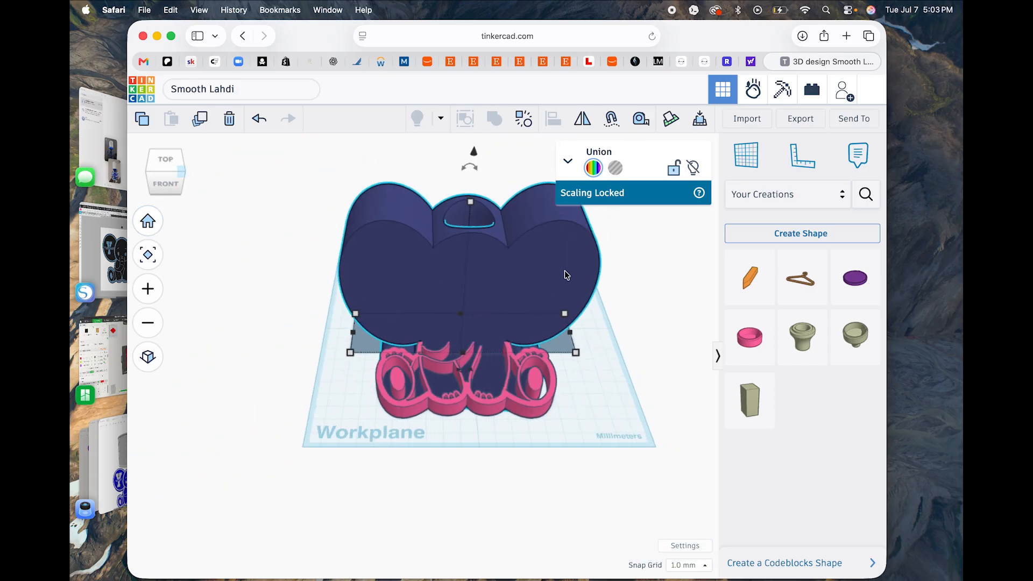
pyautogui.scroll(-2, 565, 274)
pyautogui.click(599, 209)
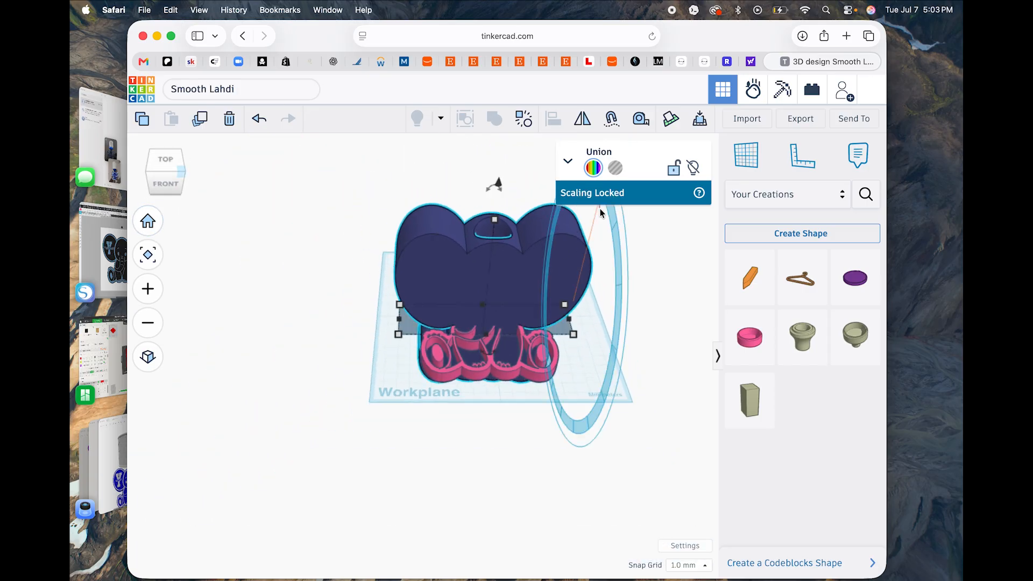
pyautogui.scroll(-3, 496, 284)
pyautogui.scroll(4, 496, 284)
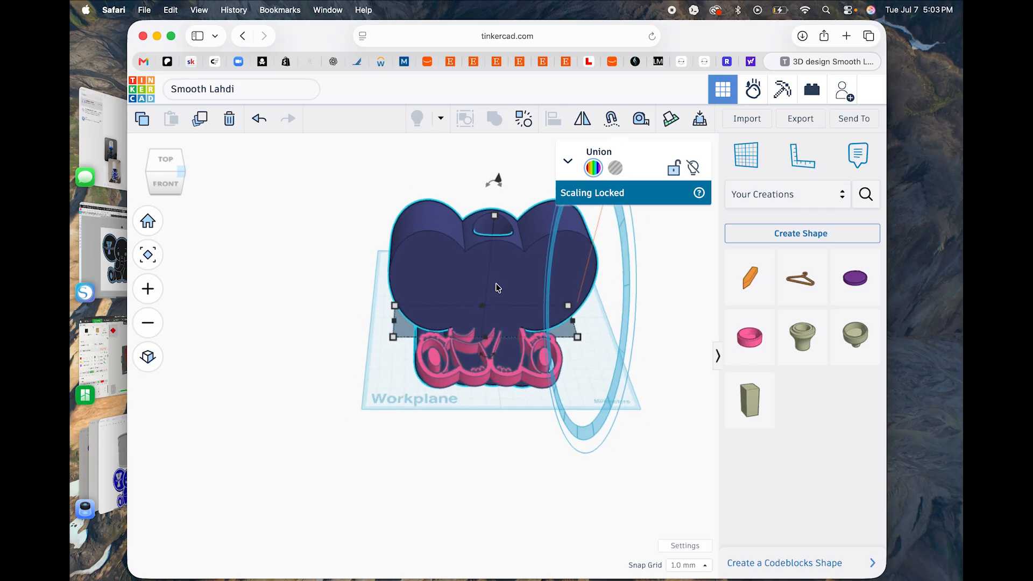
pyautogui.click(371, 391)
pyautogui.click(148, 256)
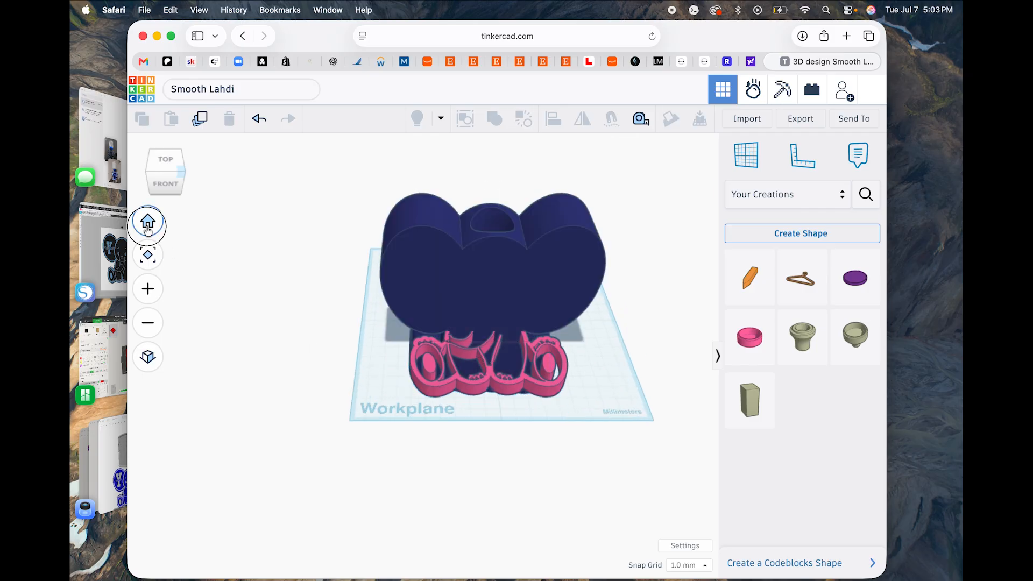
pyautogui.scroll(-5, 317, 253)
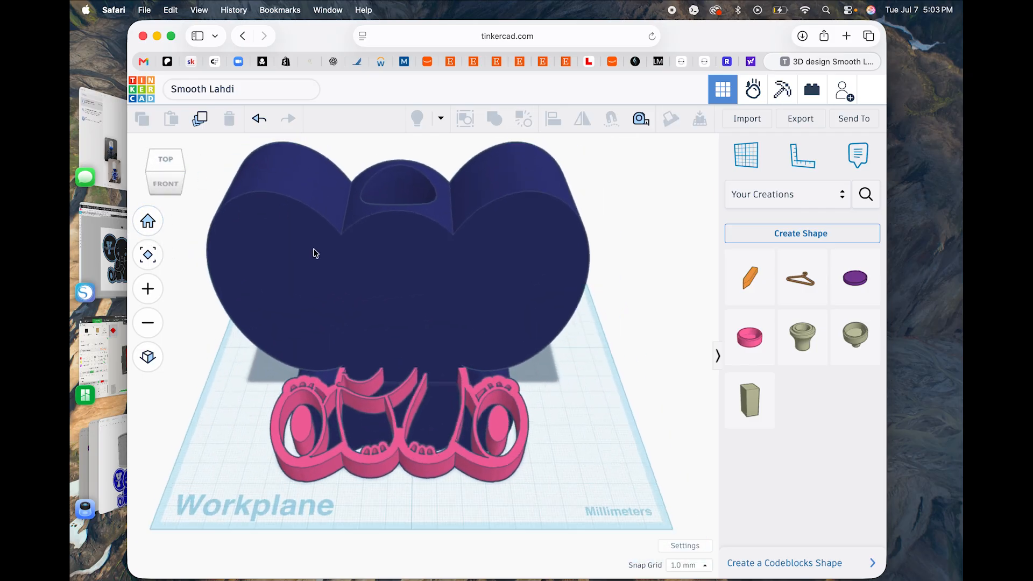
# Step: Rotate the blue elephant-outline union -90° so it lies flat on the workplane
pyautogui.click(371, 266)
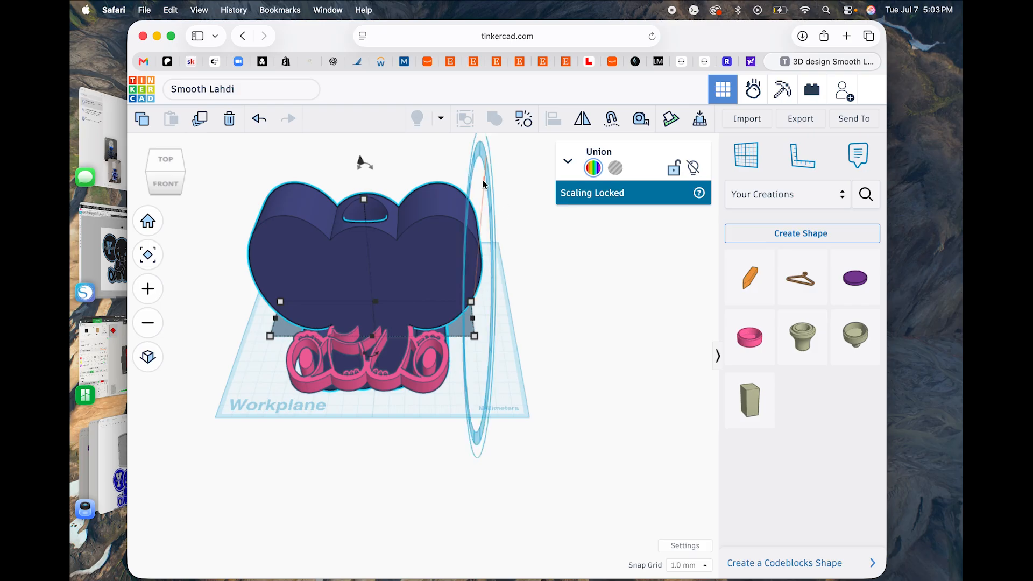
pyautogui.scroll(4, 491, 153)
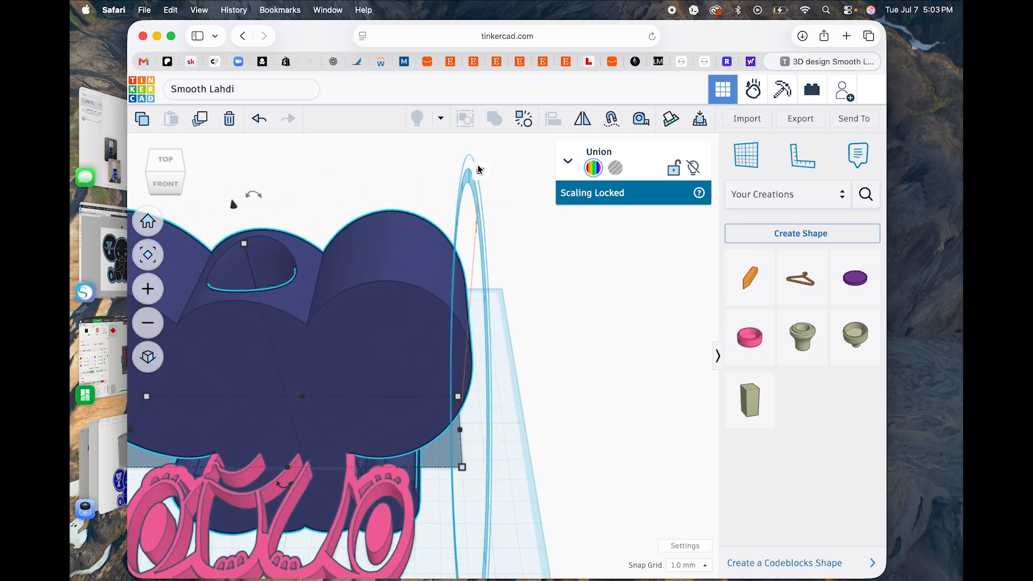
pyautogui.click(479, 168)
pyautogui.write('-90')
pyautogui.press('Return')
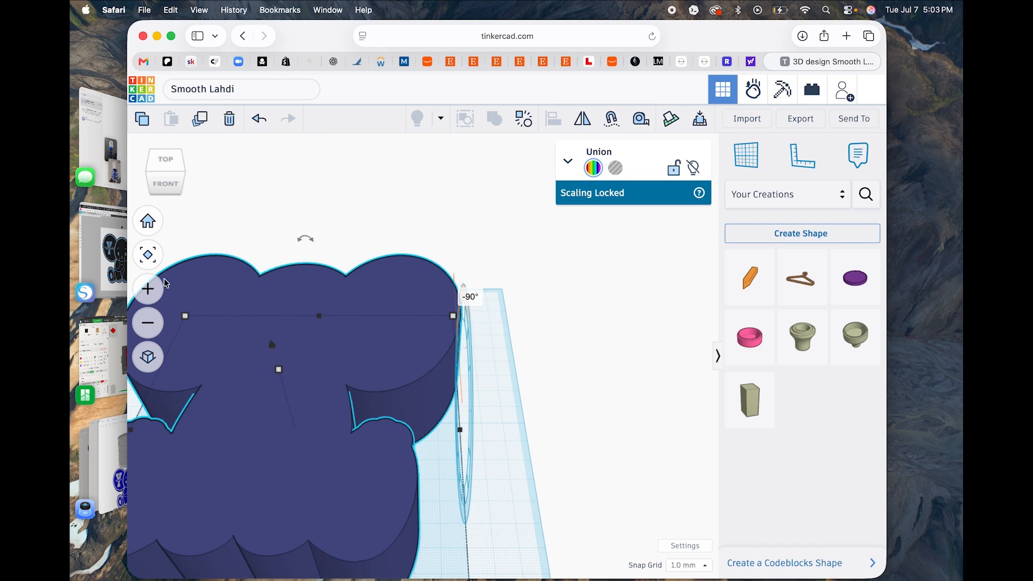
pyautogui.click(149, 228)
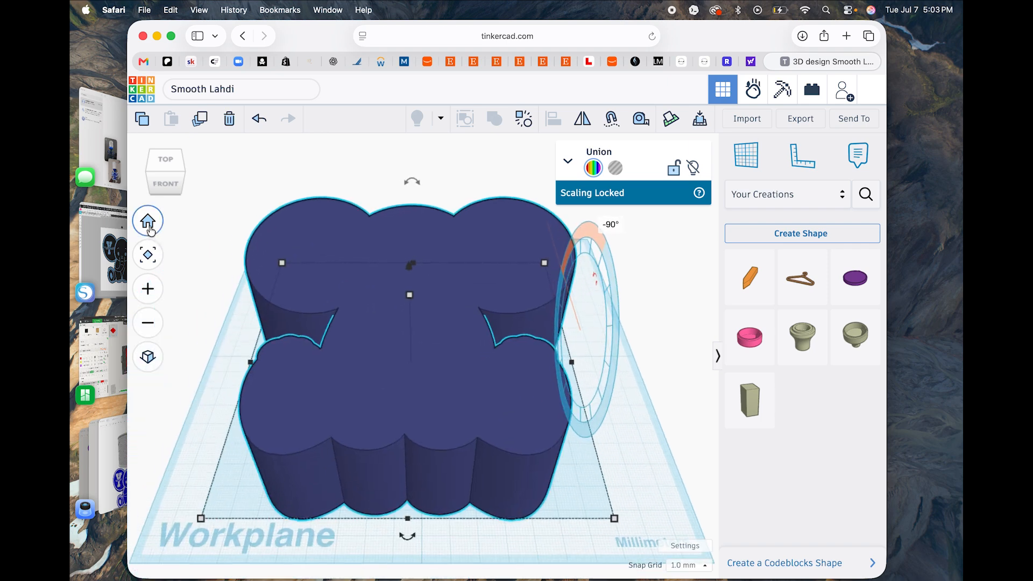
pyautogui.click(217, 406)
pyautogui.click(405, 375)
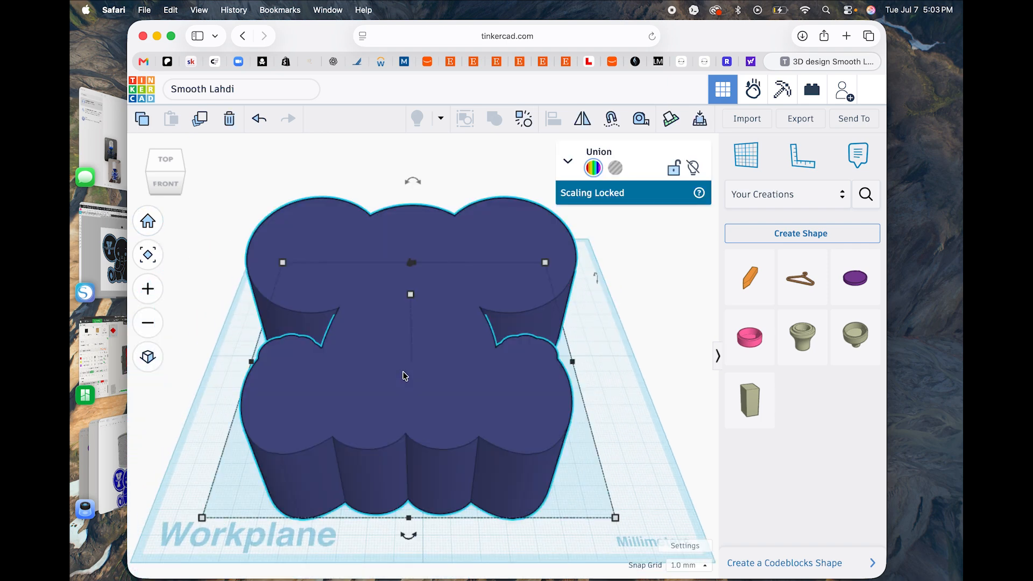
# Step: Drop the pink elephant onto a workplane on the blue base's top face, then reset the workplane
pyautogui.click(693, 168)
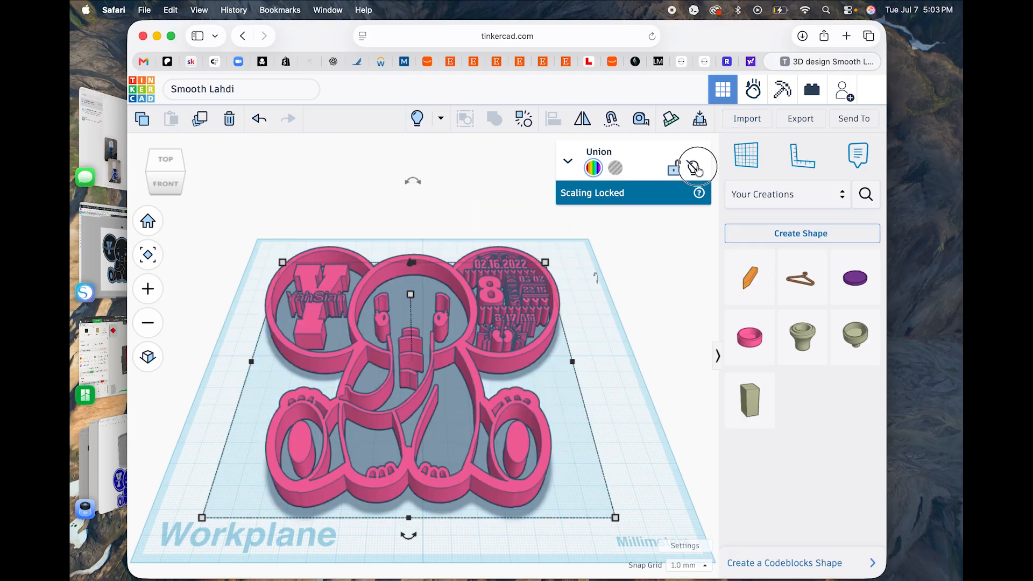
pyautogui.click(486, 292)
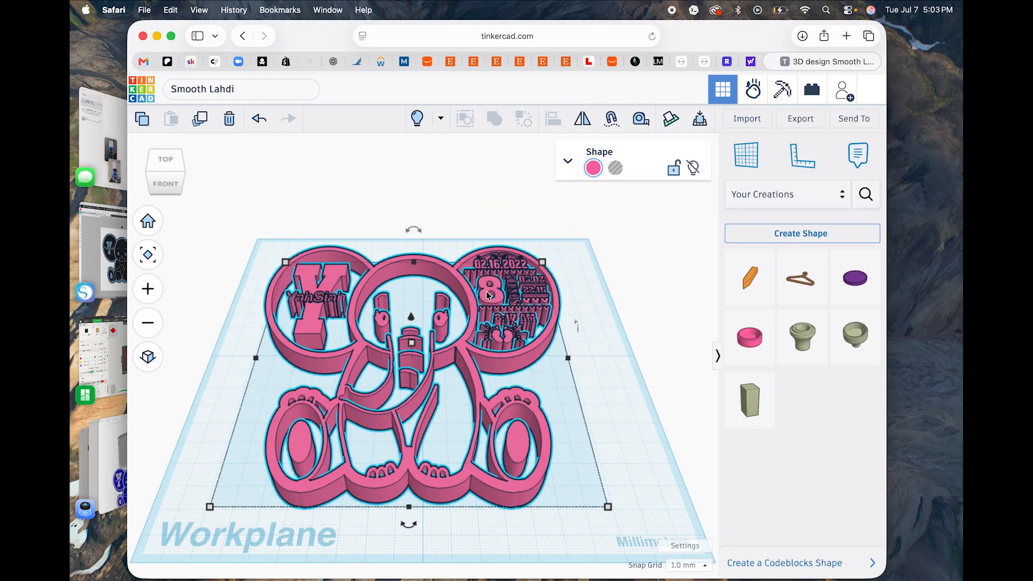
pyautogui.click(418, 120)
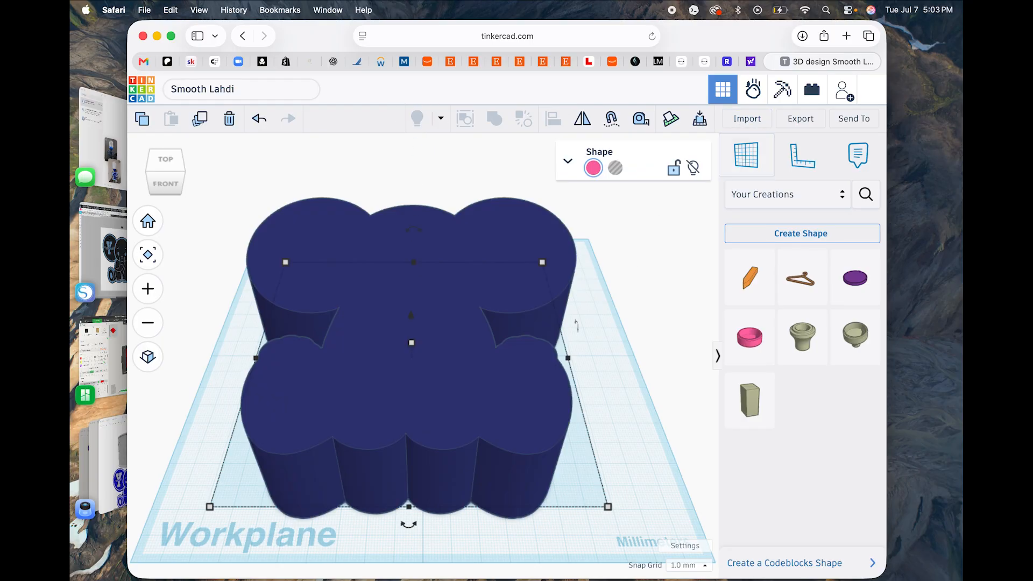
pyautogui.press('w')
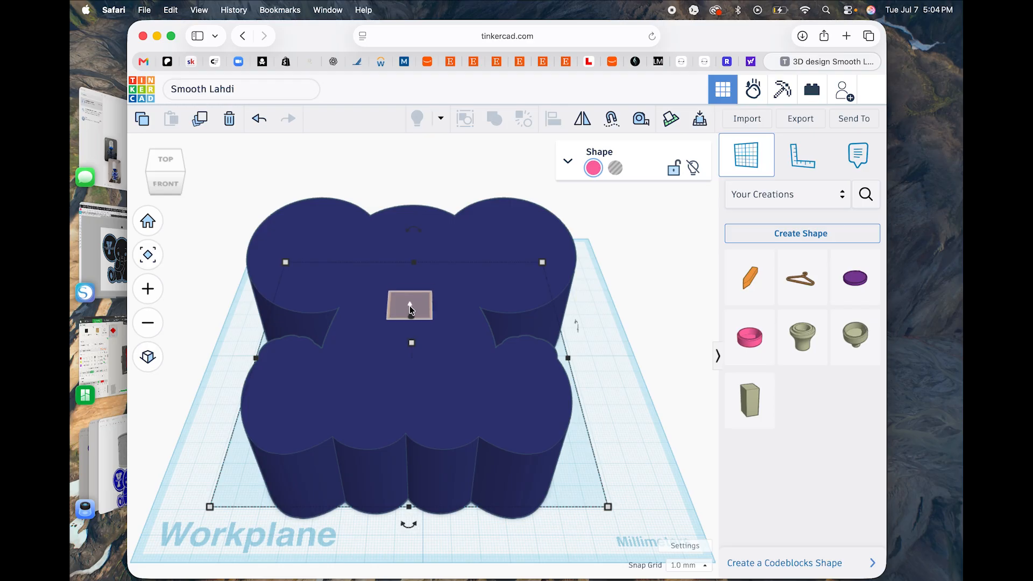
pyautogui.click(409, 308)
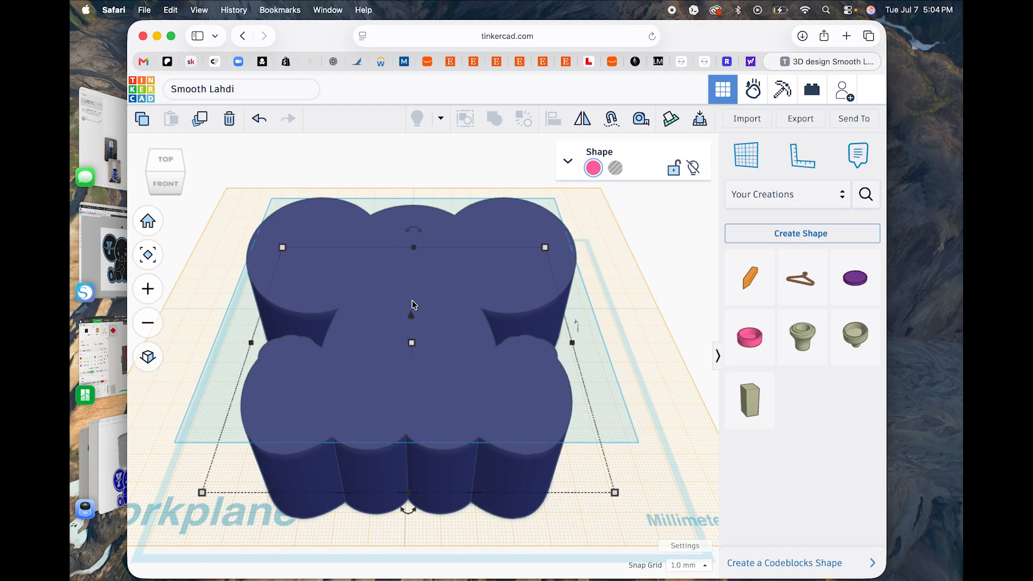
pyautogui.press('d')
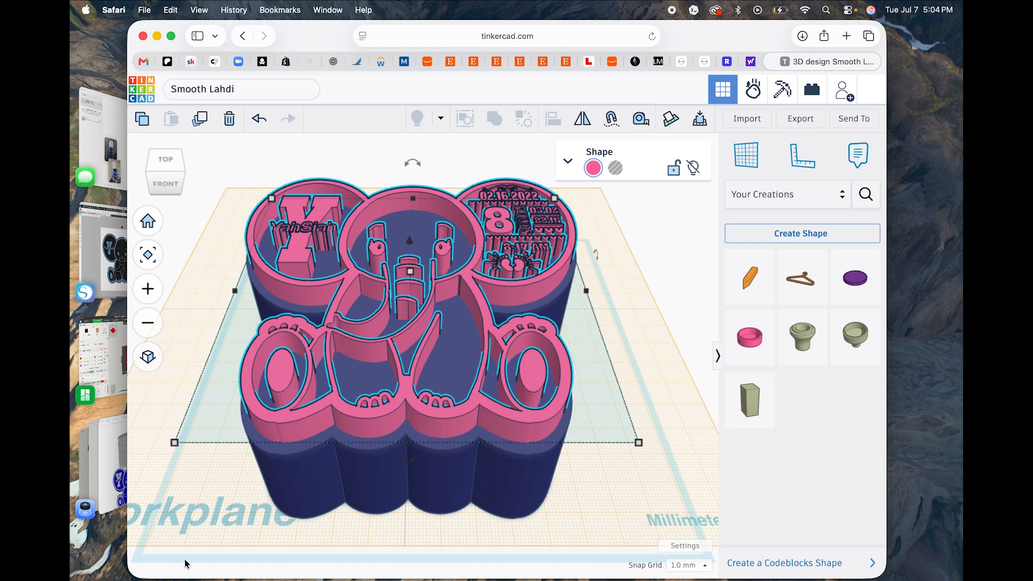
pyautogui.press('w')
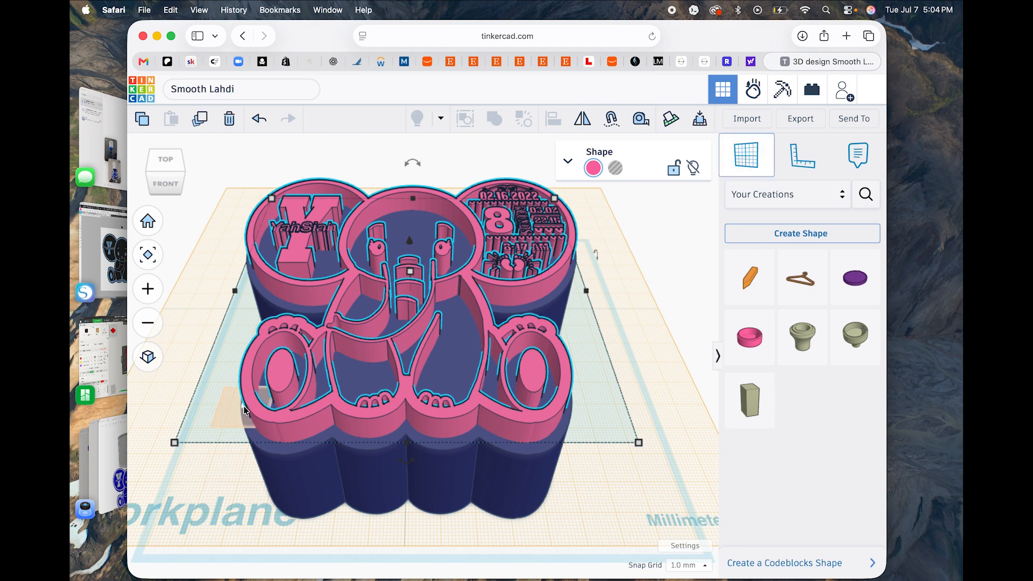
pyautogui.click(195, 535)
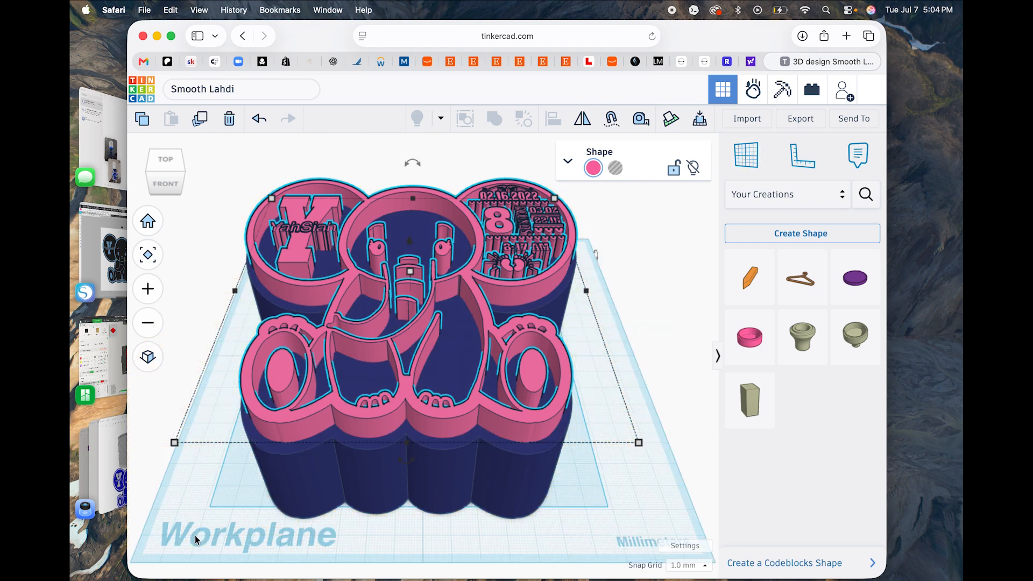
pyautogui.click(195, 536)
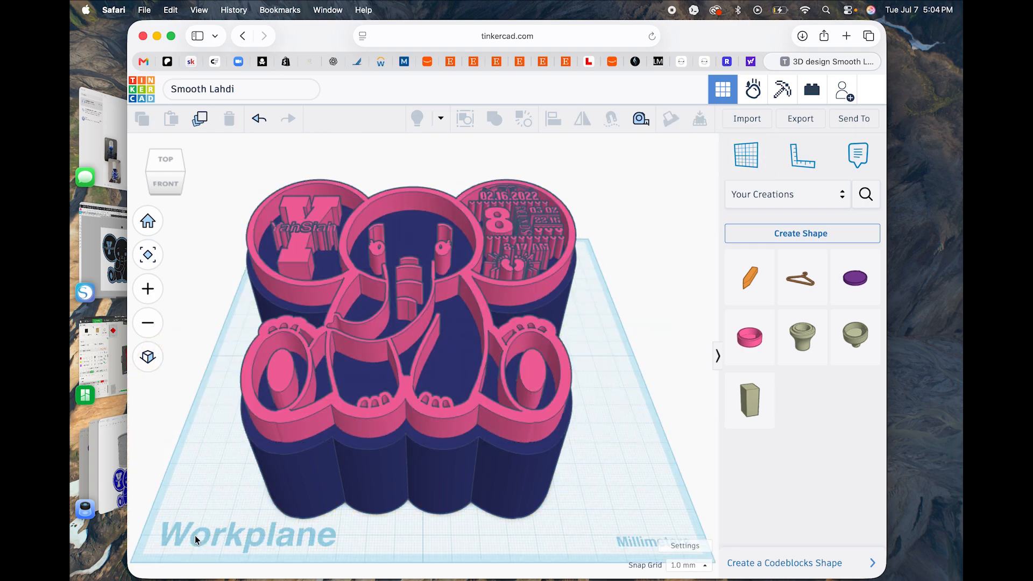
# Step: Set the pink elephant's height to 1.5 mm
pyautogui.click(344, 296)
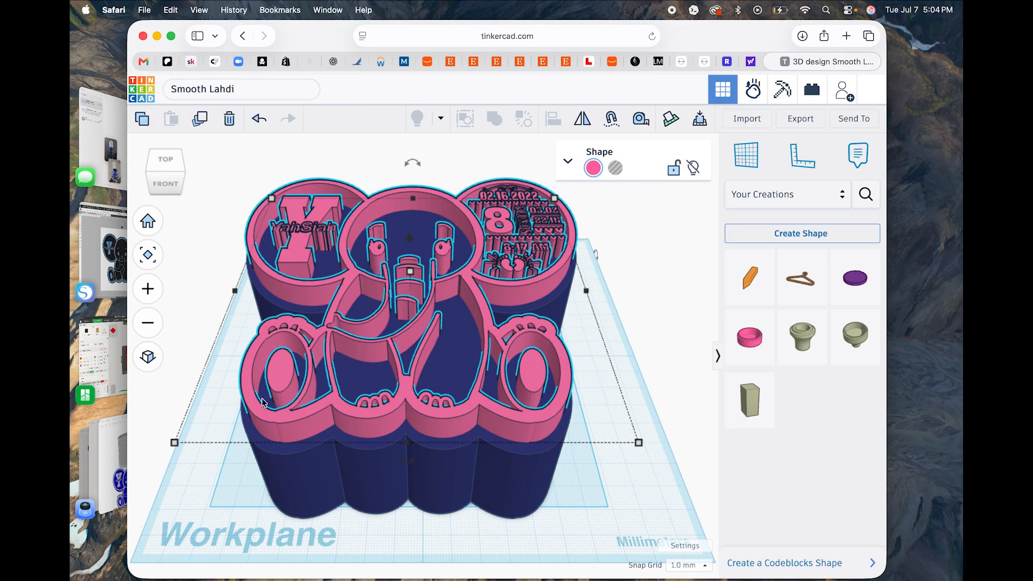
pyautogui.moveTo(411, 272)
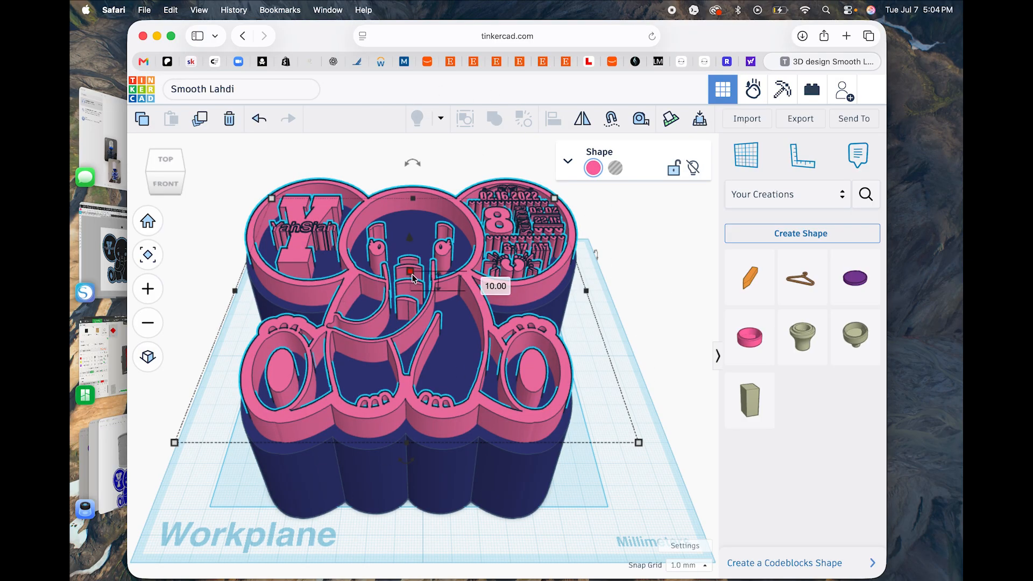
pyautogui.click(490, 280)
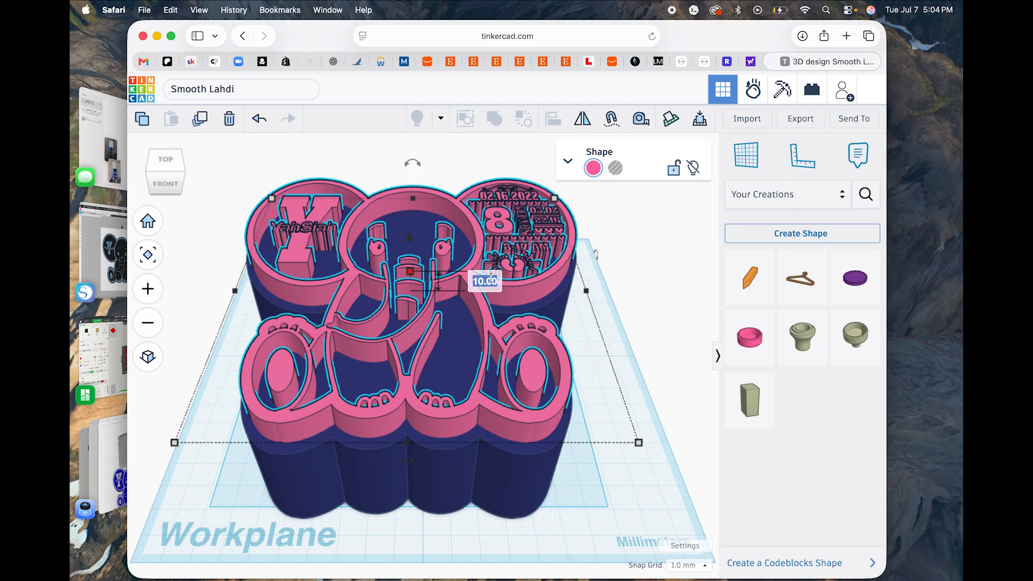
pyautogui.write('1.5')
pyautogui.press('Return')
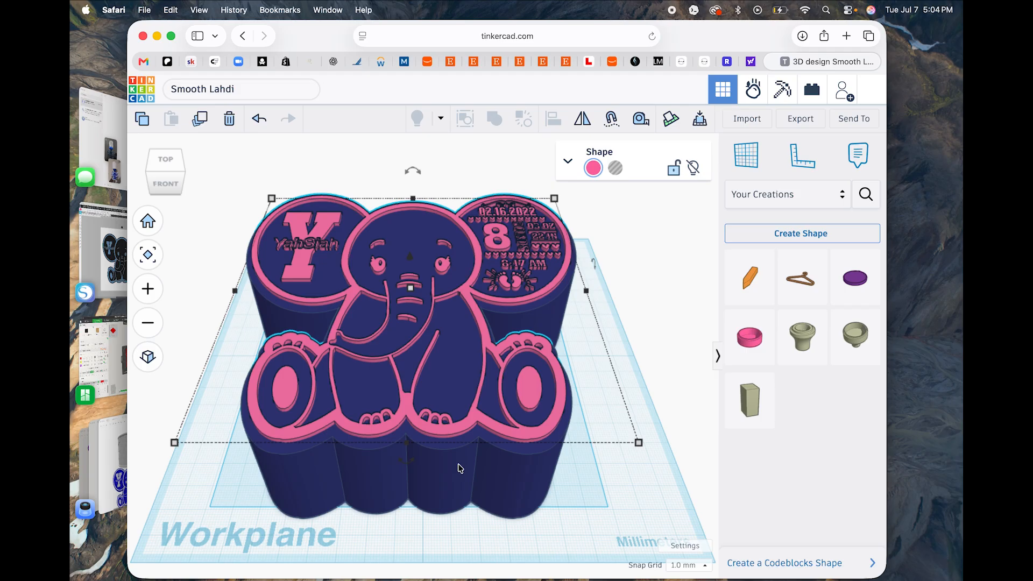
# Step: Select the pink elephant and blue base together and align them on the left-middle handle
pyautogui.click(644, 518)
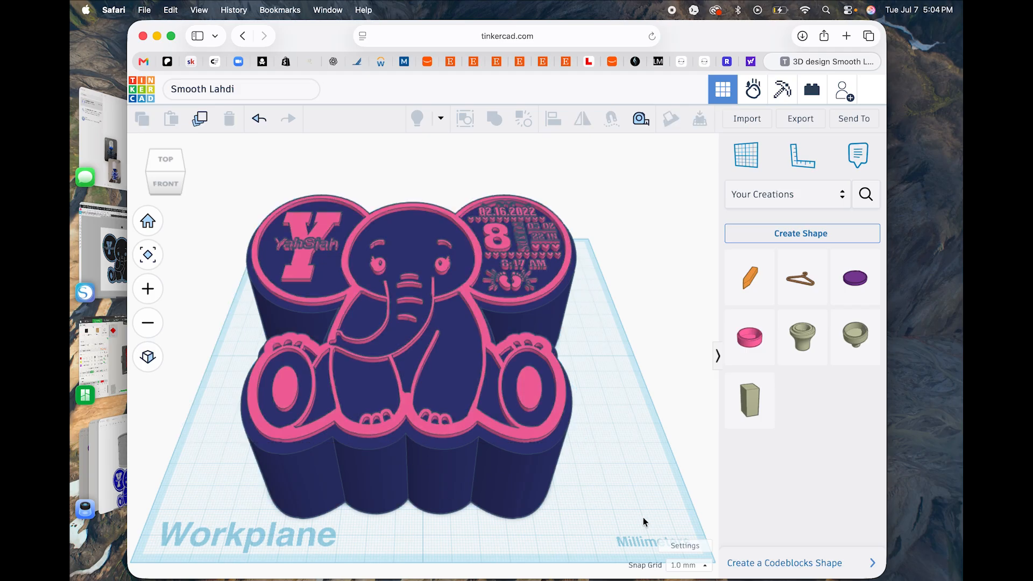
pyautogui.moveTo(646, 478); pyautogui.dragTo(366, 430)
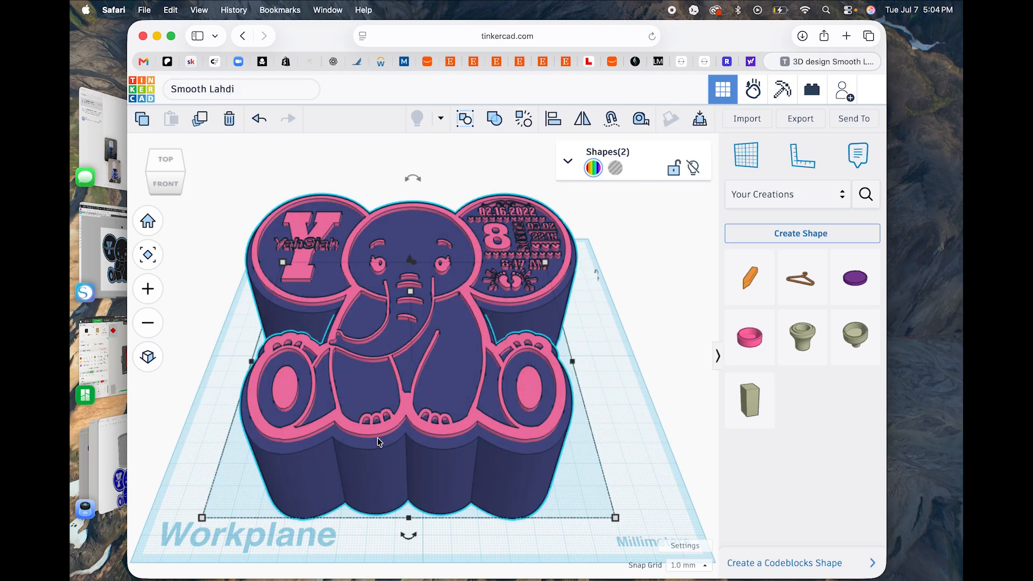
pyautogui.click(594, 383)
pyautogui.press('super+a')
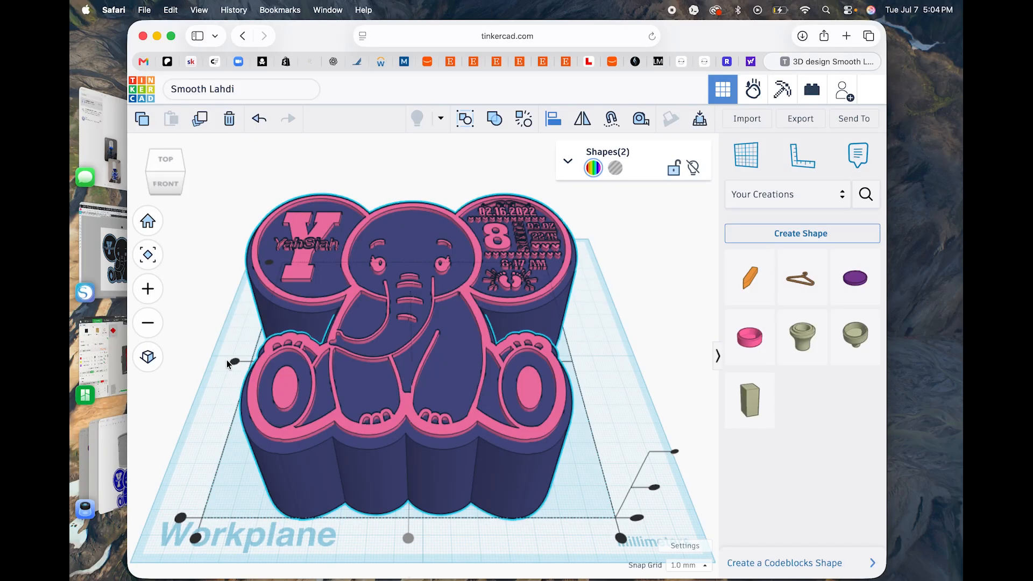
pyautogui.click(235, 361)
pyautogui.click(605, 385)
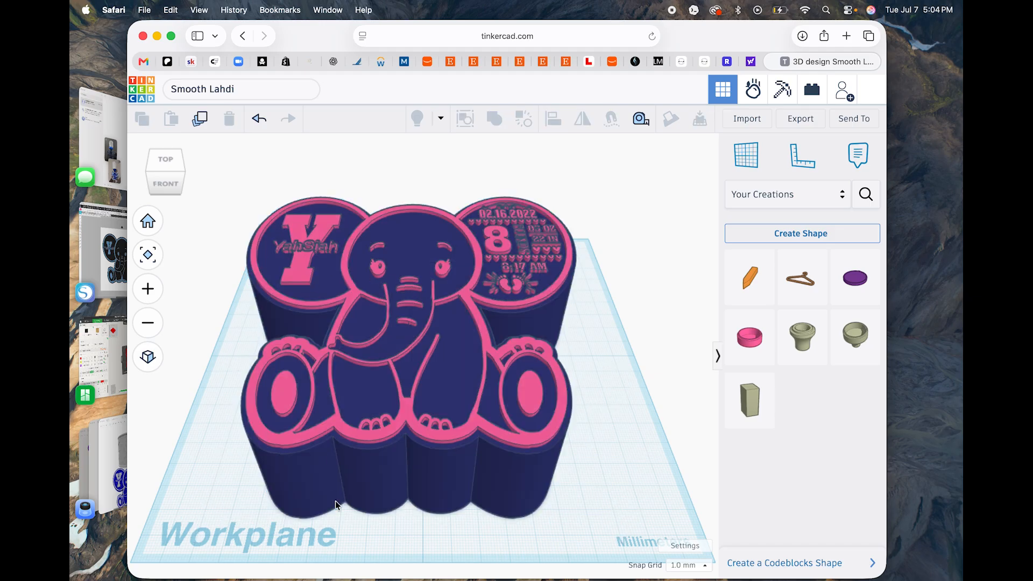
pyautogui.click(364, 477)
# Step: Try colours on the plaque body and raised layer, testing black and several blues
pyautogui.click(594, 168)
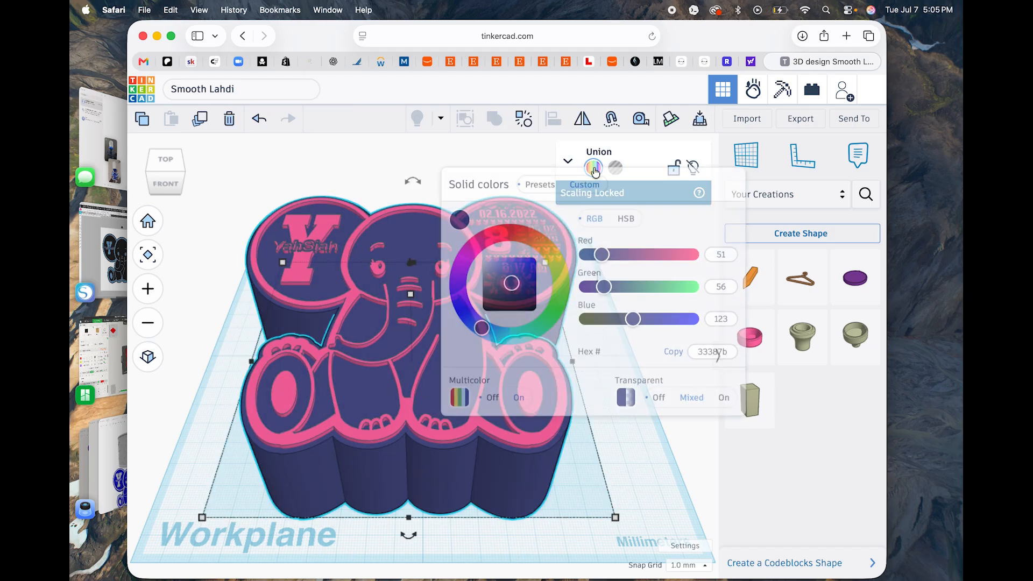
pyautogui.moveTo(515, 307); pyautogui.dragTo(453, 345)
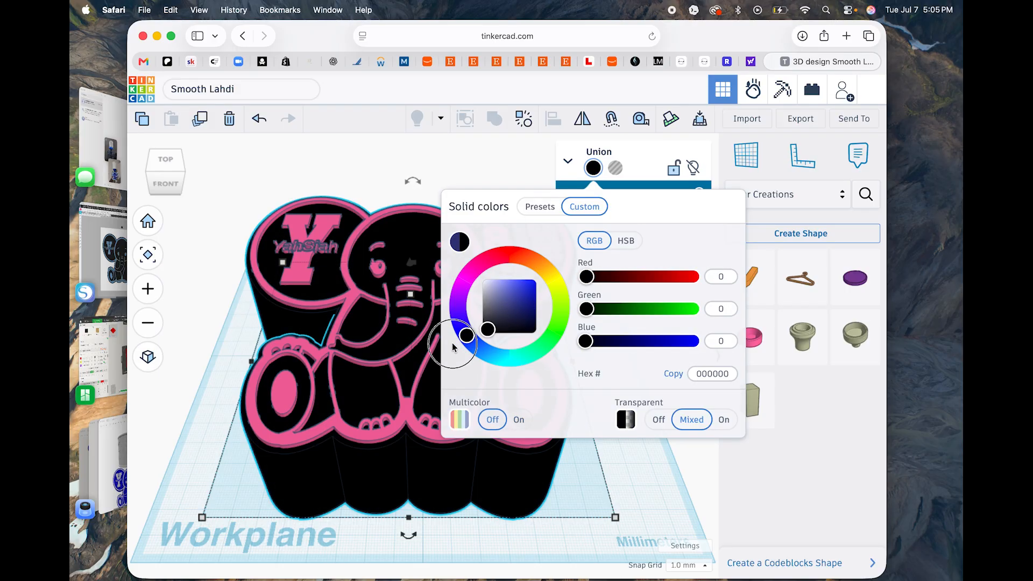
pyautogui.click(304, 296)
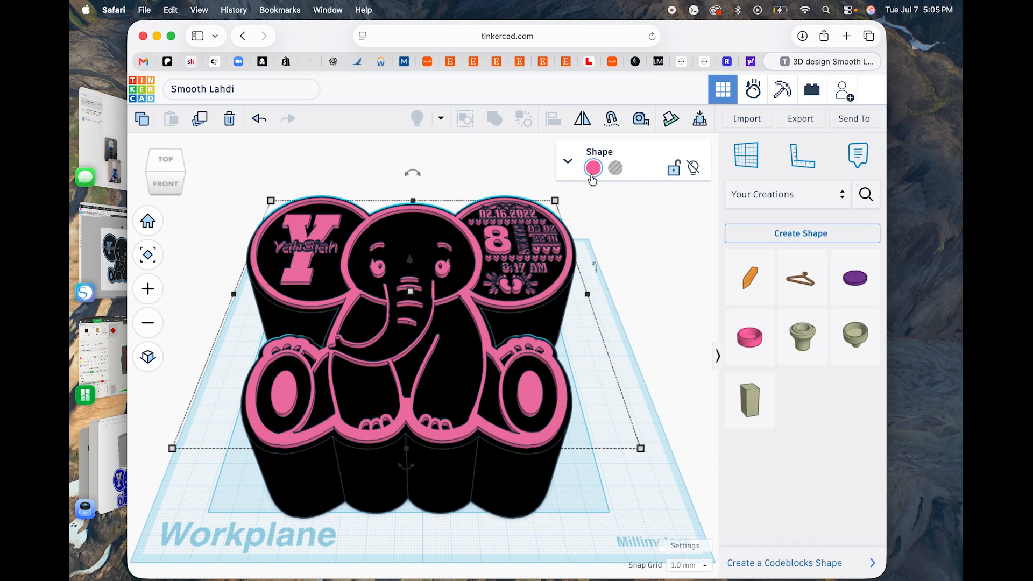
pyautogui.click(593, 168)
pyautogui.moveTo(478, 259); pyautogui.dragTo(489, 364)
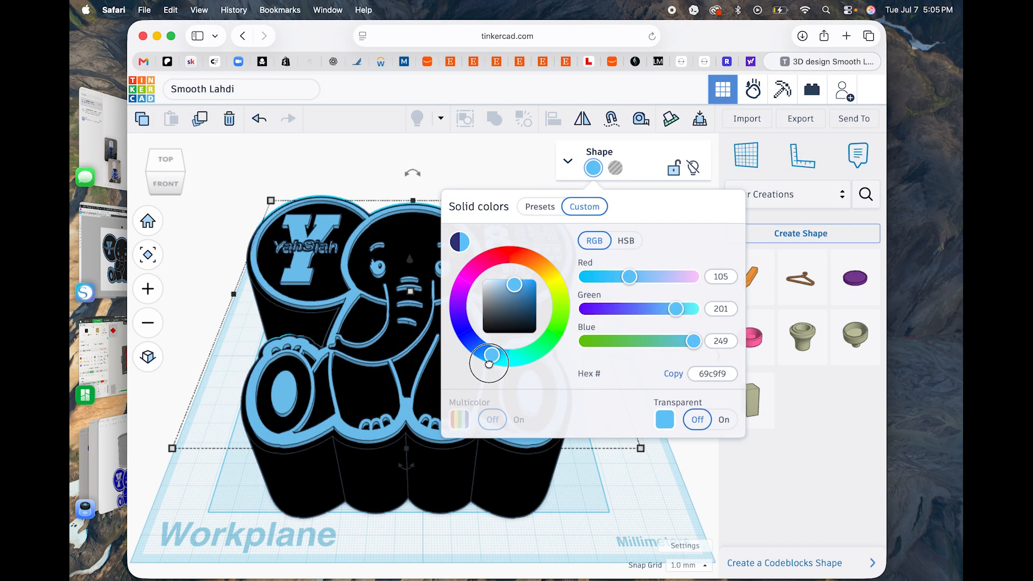
pyautogui.click(533, 283)
pyautogui.moveTo(570, 271); pyautogui.dragTo(544, 237)
pyautogui.moveTo(489, 354); pyautogui.dragTo(455, 348)
pyautogui.moveTo(531, 284); pyautogui.dragTo(549, 297)
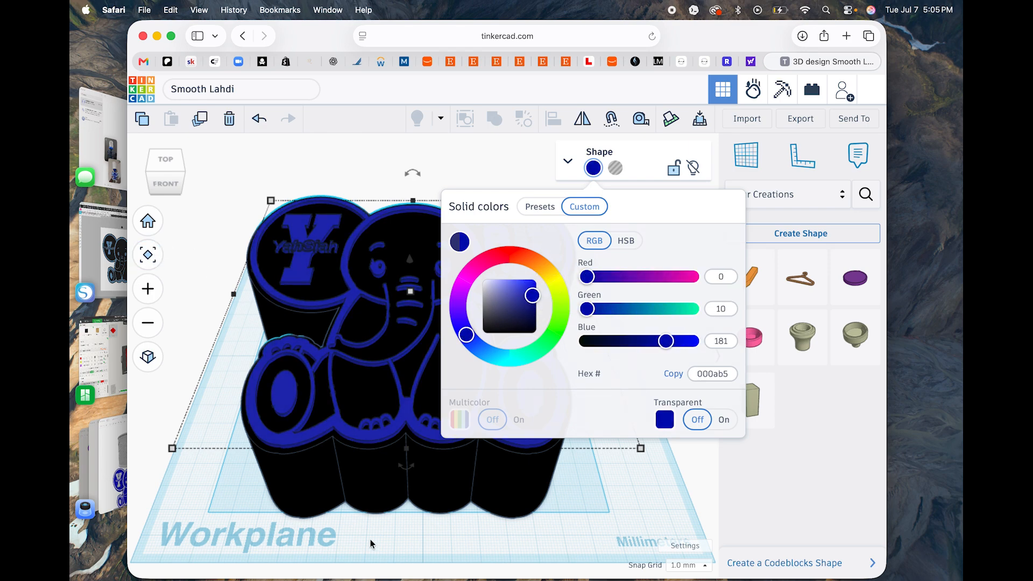
# Step: Make the whole plaque blue and the raised details white
pyautogui.click(331, 519)
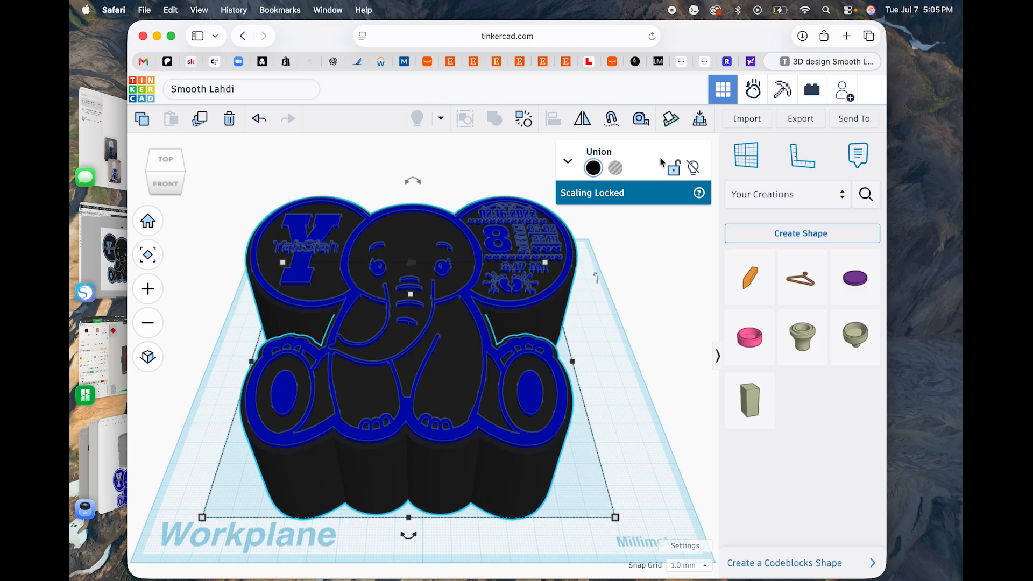
pyautogui.click(594, 168)
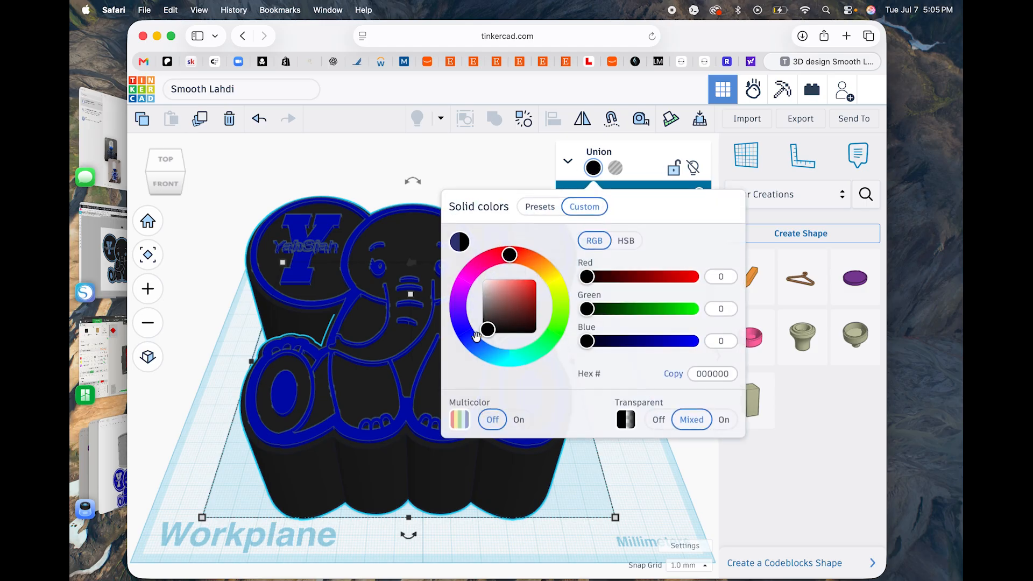
pyautogui.moveTo(510, 255); pyautogui.dragTo(554, 269)
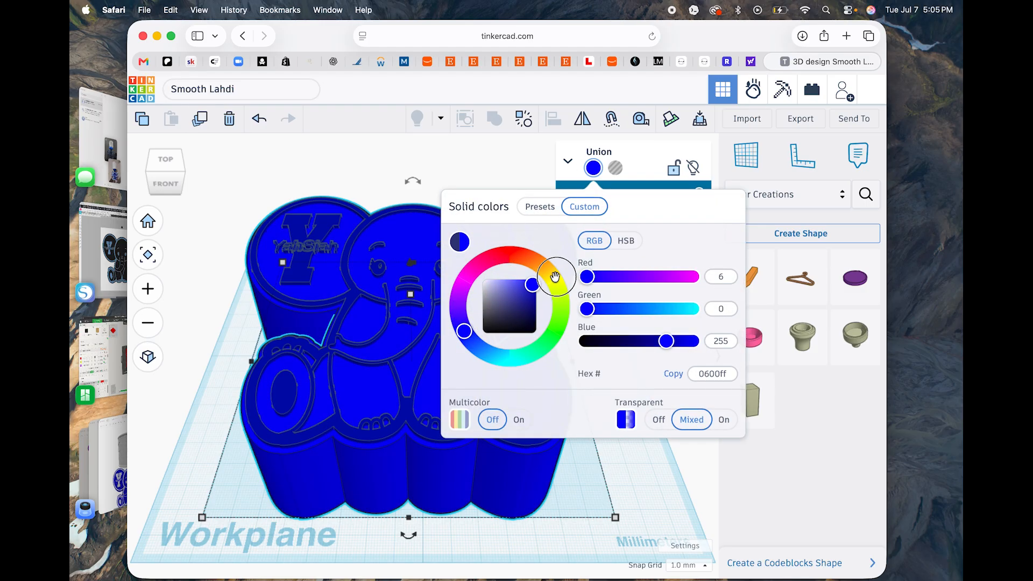
pyautogui.click(317, 246)
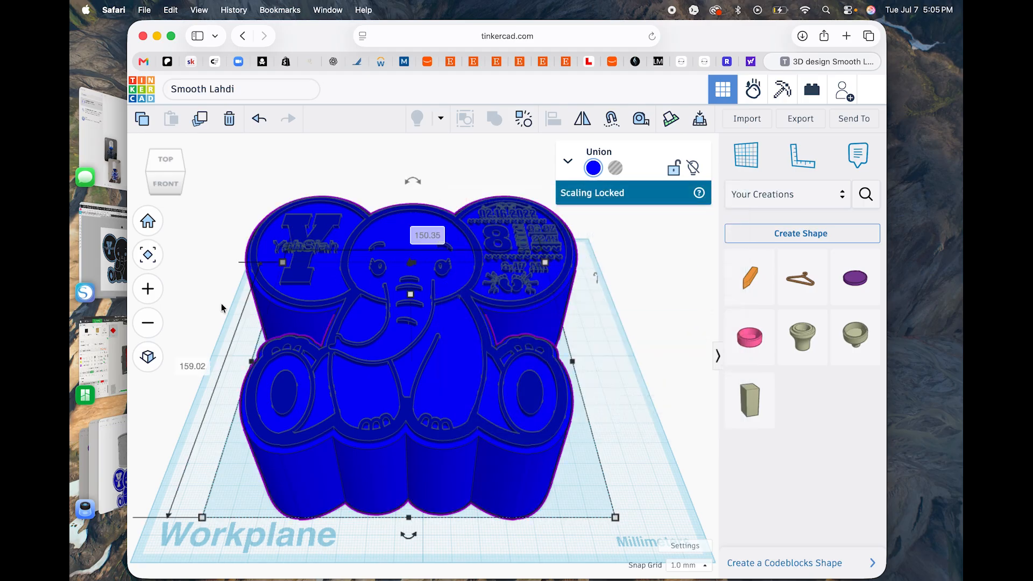
pyautogui.click(214, 339)
pyautogui.click(311, 251)
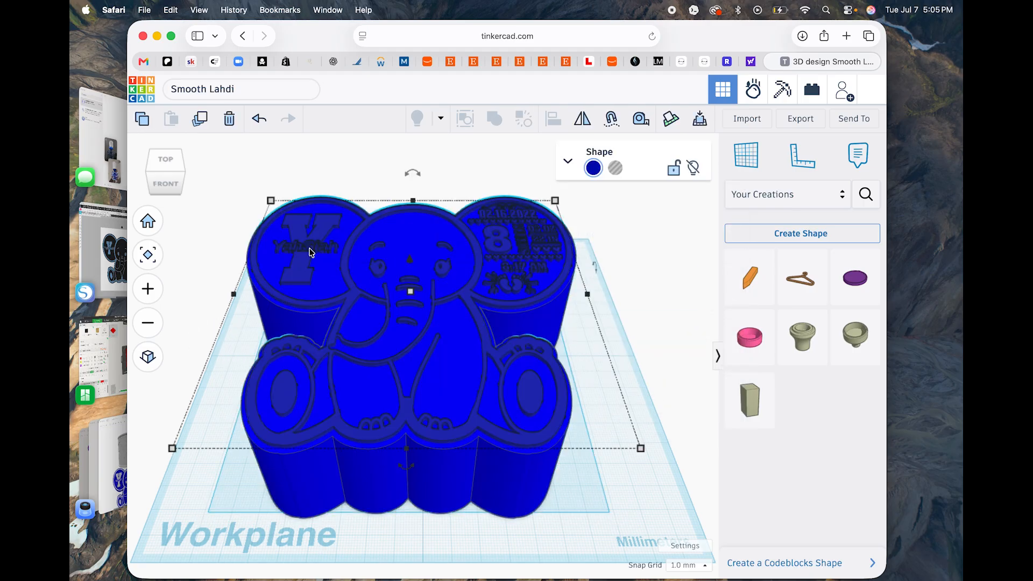
pyautogui.click(593, 168)
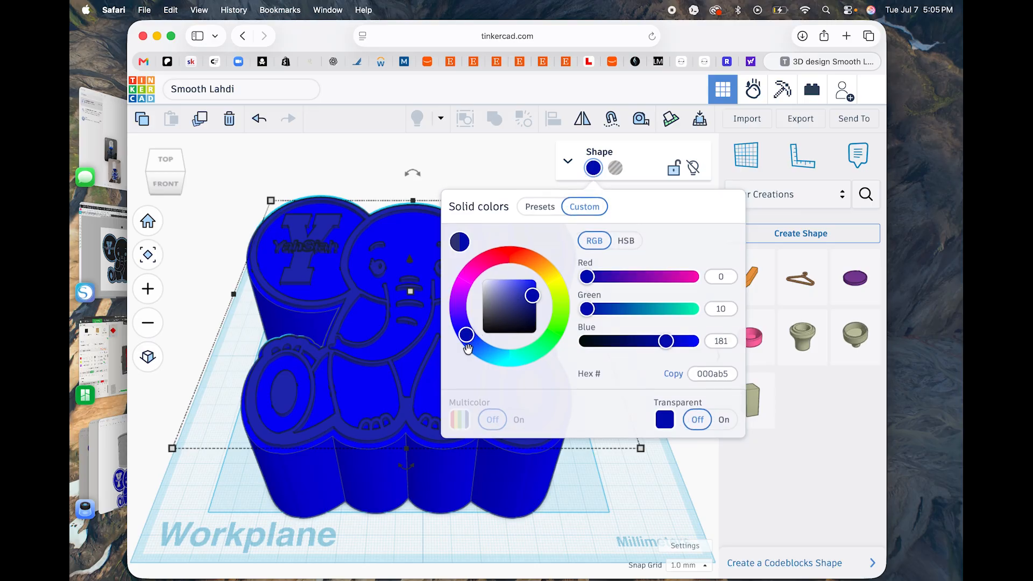
pyautogui.moveTo(526, 303); pyautogui.dragTo(484, 281)
# Step: View the plaque from the top, then check the elephant's 164.37 × 135.31 × 41.50 mm size in Bambu Studio
pyautogui.click(222, 227)
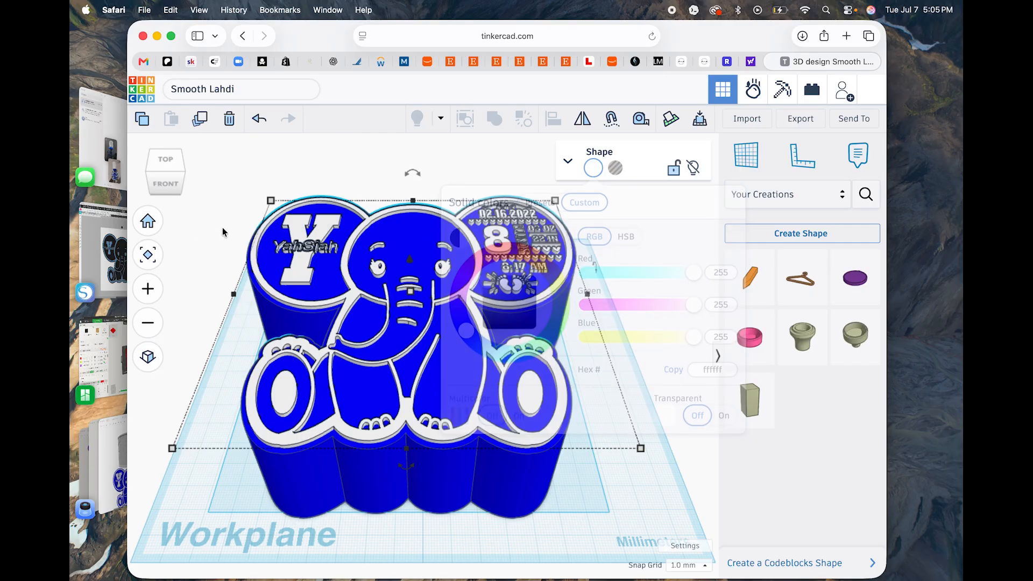
pyautogui.click(171, 160)
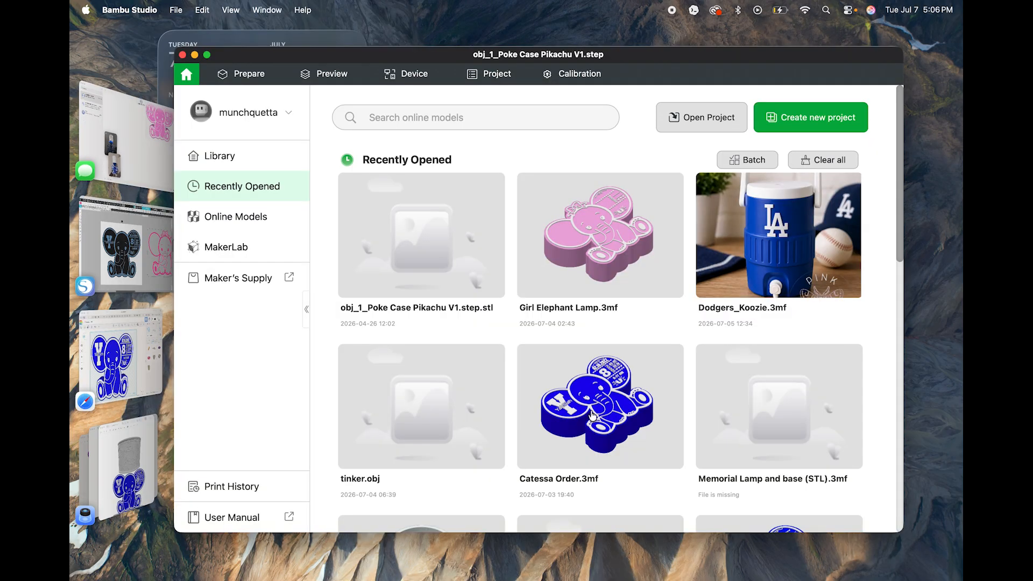
pyautogui.click(594, 408)
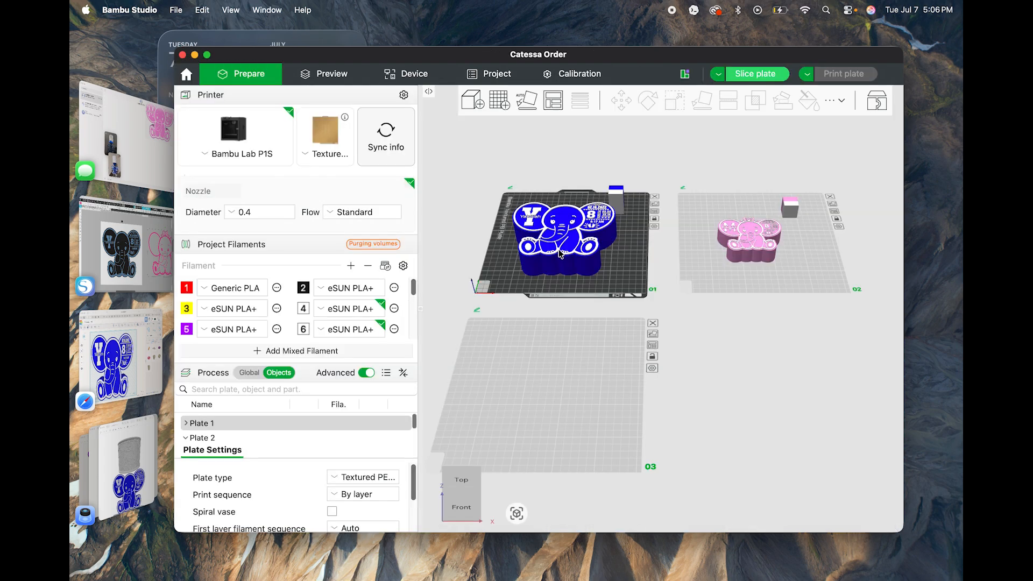
pyautogui.click(560, 253)
pyautogui.click(679, 102)
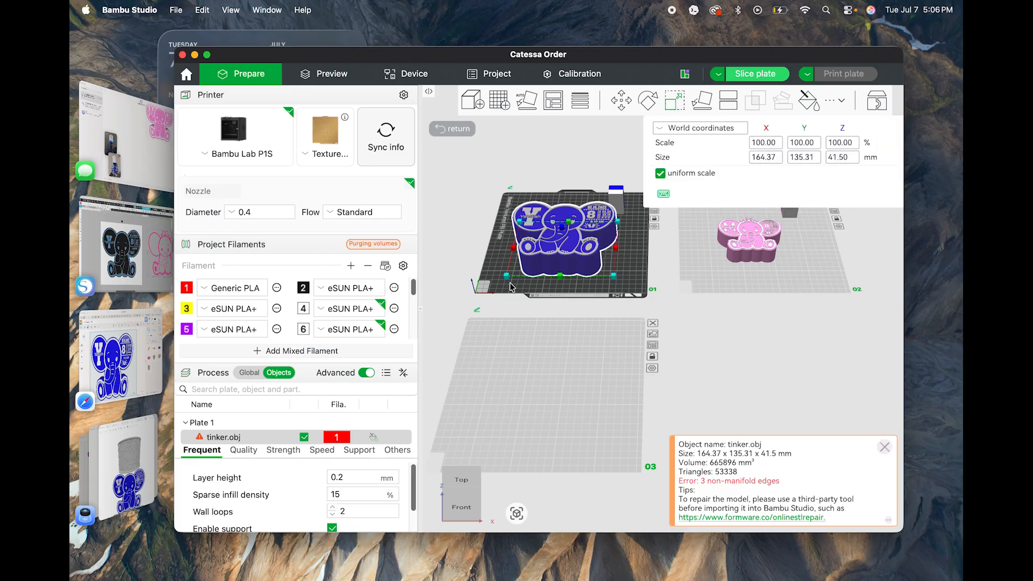
pyautogui.click(108, 370)
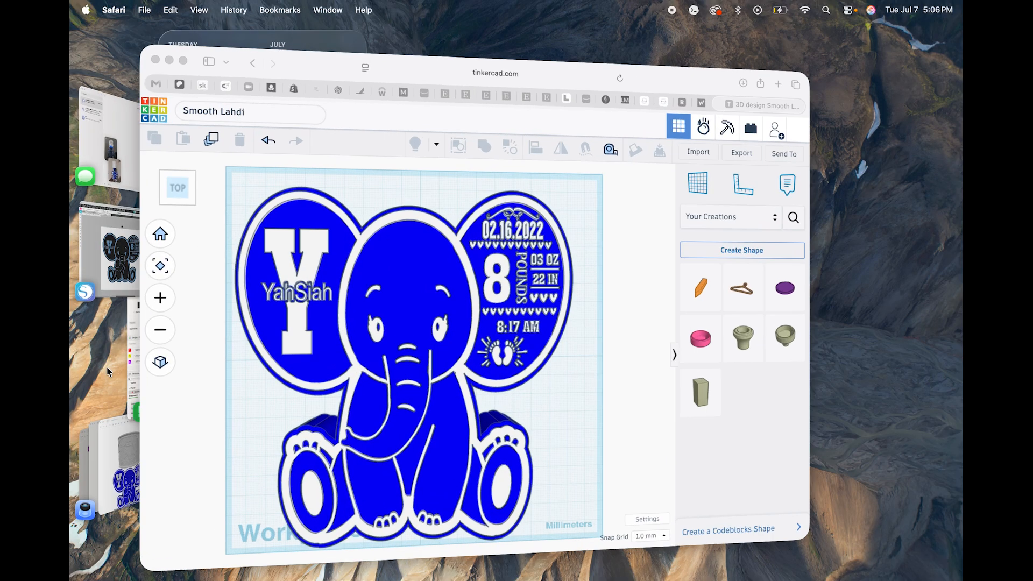
pyautogui.moveTo(166, 171)
pyautogui.mouseDown()
pyautogui.moveTo(167, 157)
pyautogui.moveTo(215, 169)
pyautogui.moveTo(219, 145)
pyautogui.moveTo(199, 161)
pyautogui.moveTo(162, 157)
pyautogui.moveTo(166, 178)
pyautogui.mouseUp()
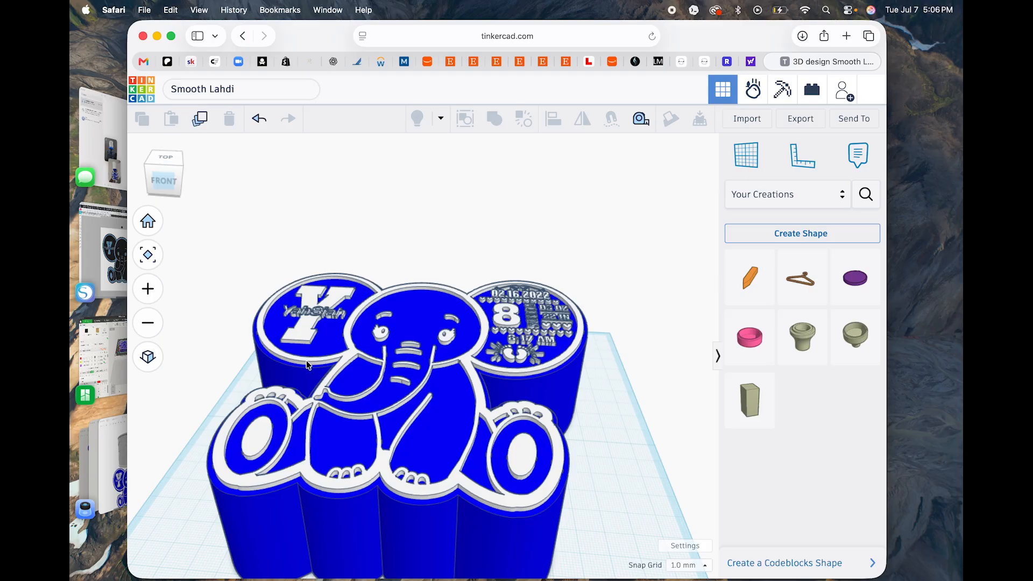
pyautogui.click(168, 193)
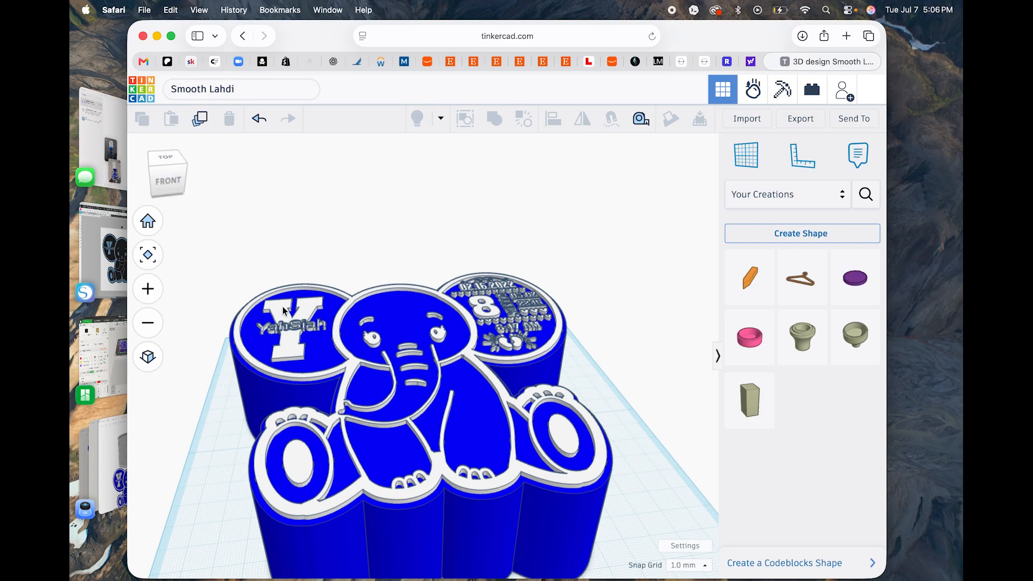
pyautogui.scroll(-3, 283, 308)
pyautogui.click(372, 497)
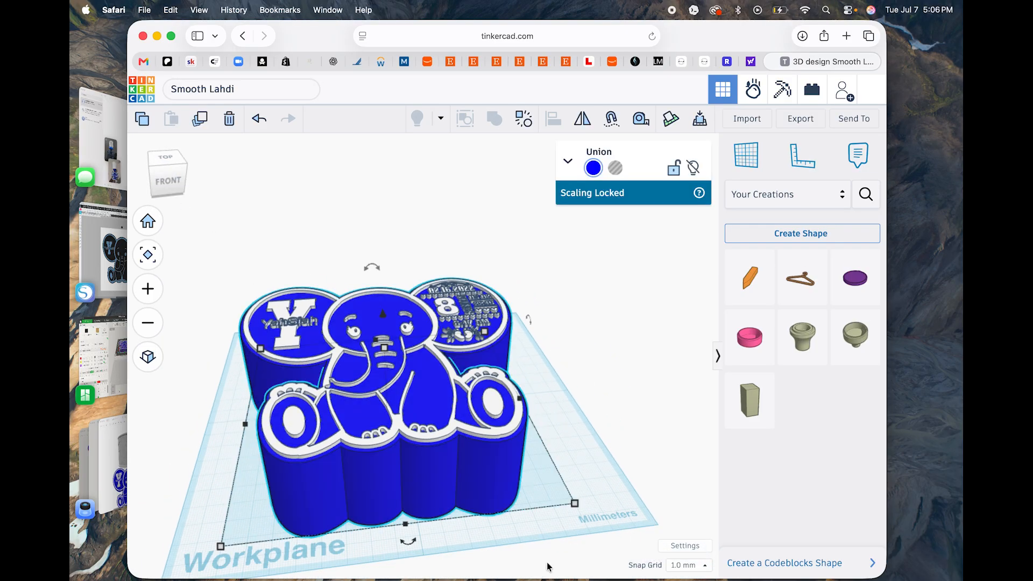
pyautogui.moveTo(573, 506)
pyautogui.mouseDown()
pyautogui.moveTo(549, 495)
pyautogui.moveTo(574, 513)
pyautogui.mouseUp()
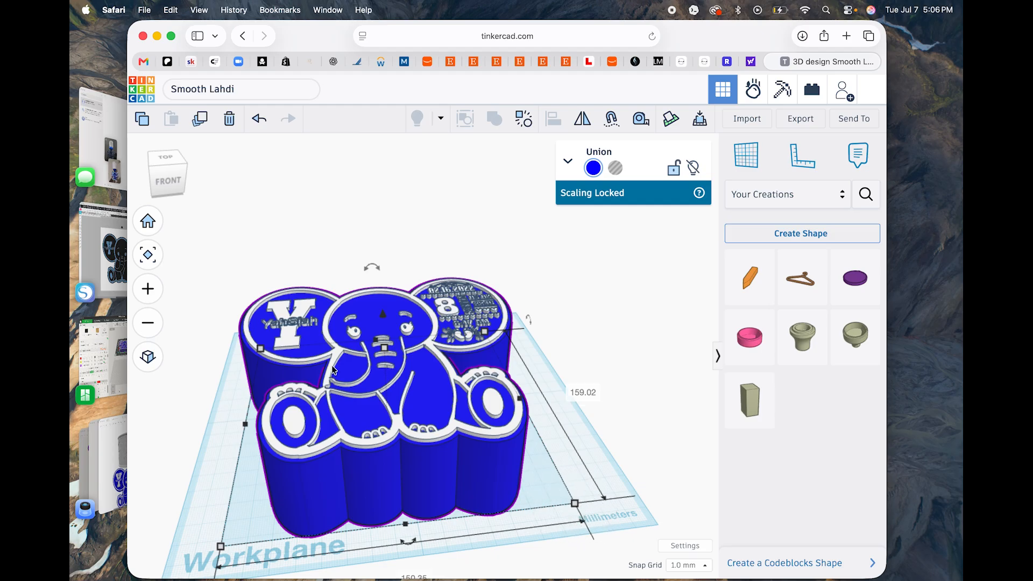
pyautogui.click(195, 421)
pyautogui.moveTo(166, 185)
pyautogui.mouseDown()
pyautogui.moveTo(179, 183)
pyautogui.moveTo(164, 186)
pyautogui.mouseUp()
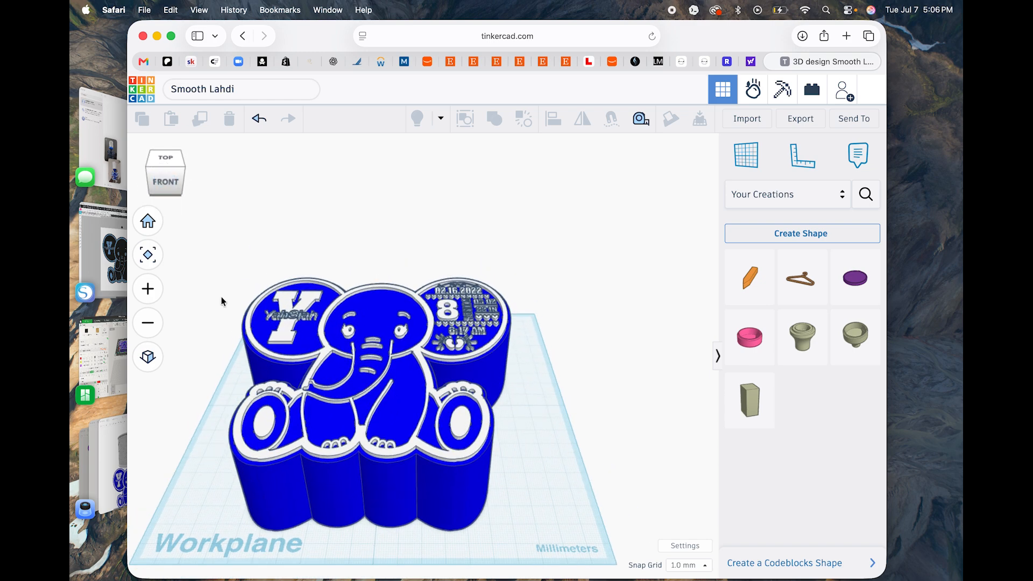
pyautogui.click(296, 493)
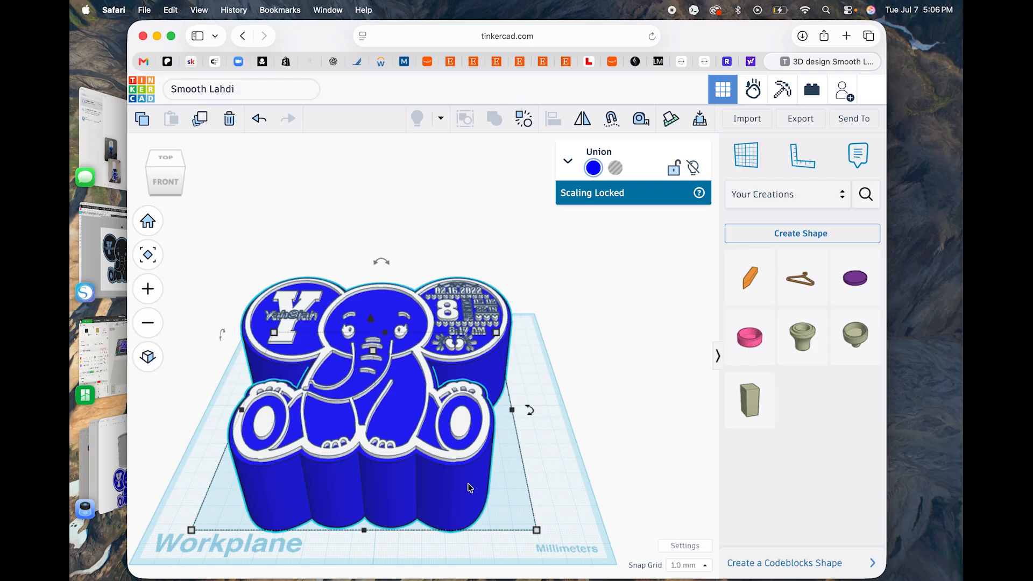
# Step: Ungroup the union into its two shapes, select both, and return to Bambu Studio
pyautogui.click(523, 119)
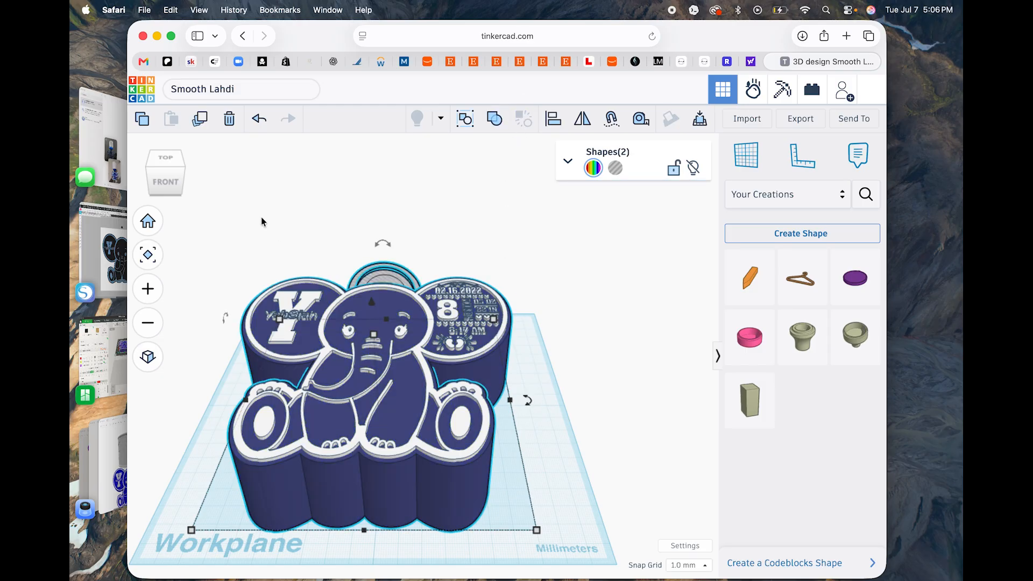
pyautogui.click(568, 473)
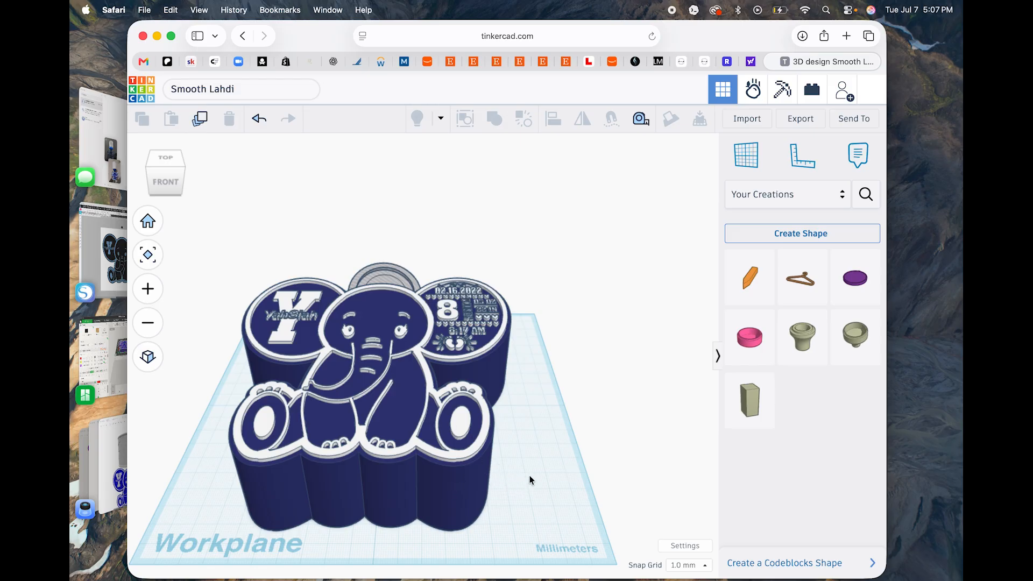
pyautogui.moveTo(530, 480); pyautogui.dragTo(371, 397)
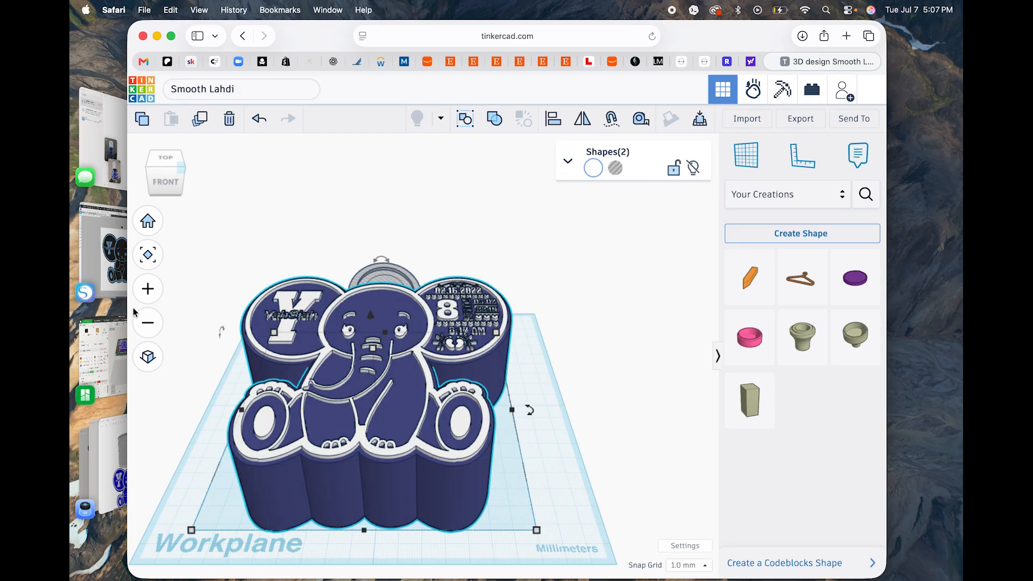
pyautogui.click(102, 259)
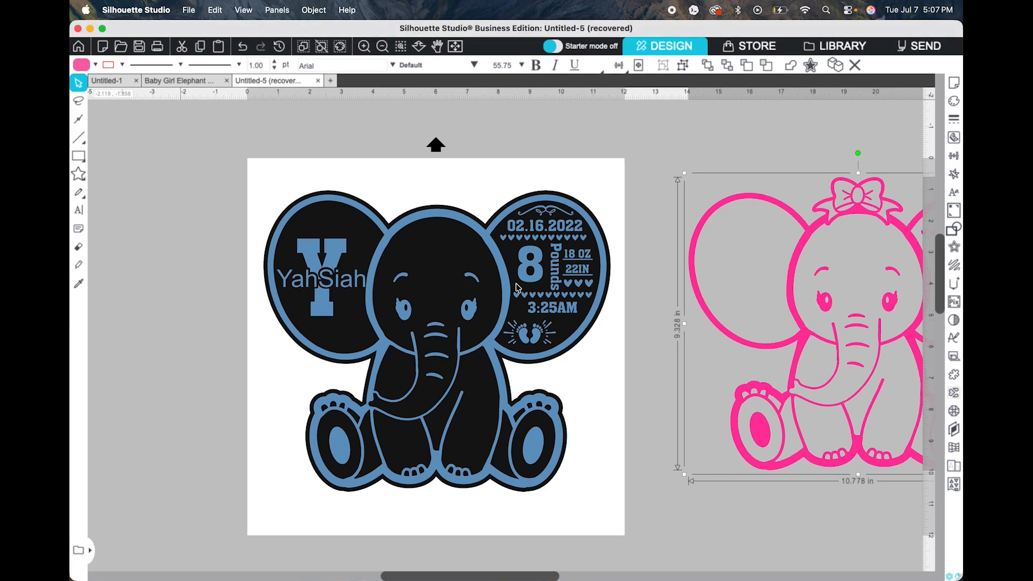
pyautogui.click(159, 367)
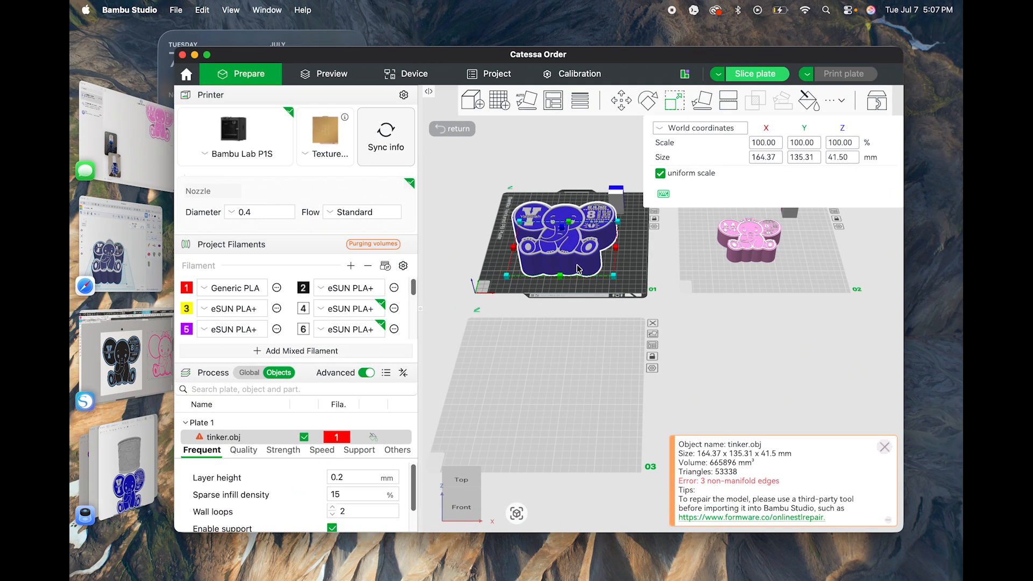
# Step: Set the elephant plaque's width to 168.37 mm in Tinkercad
pyautogui.click(109, 224)
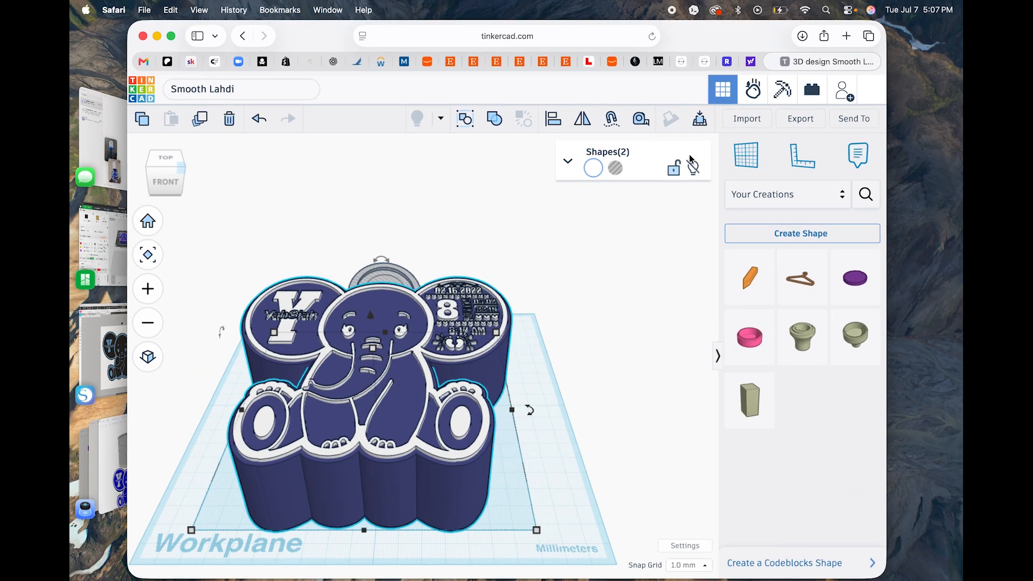
pyautogui.click(537, 531)
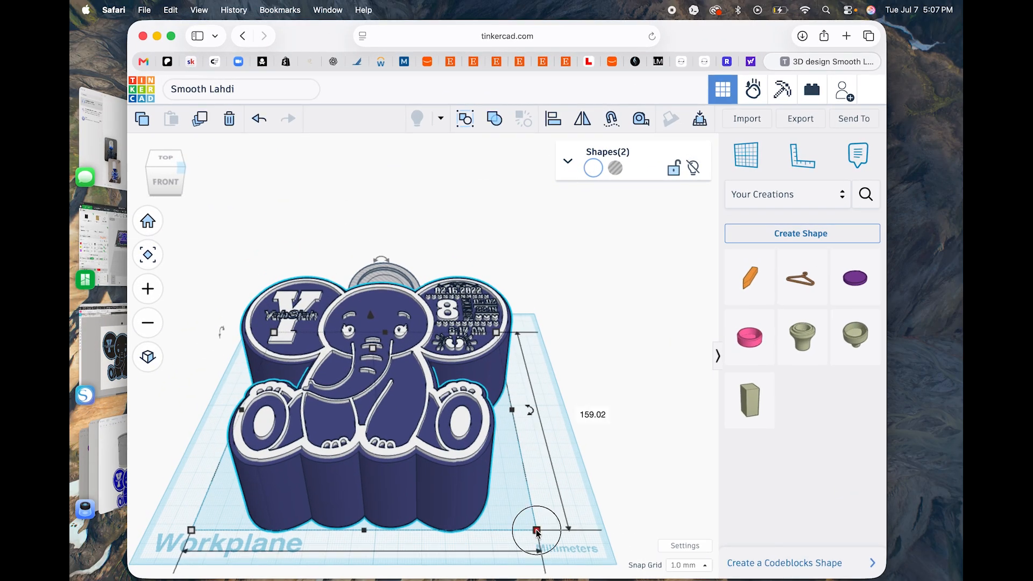
pyautogui.scroll(-3, 403, 520)
pyautogui.scroll(2, 403, 520)
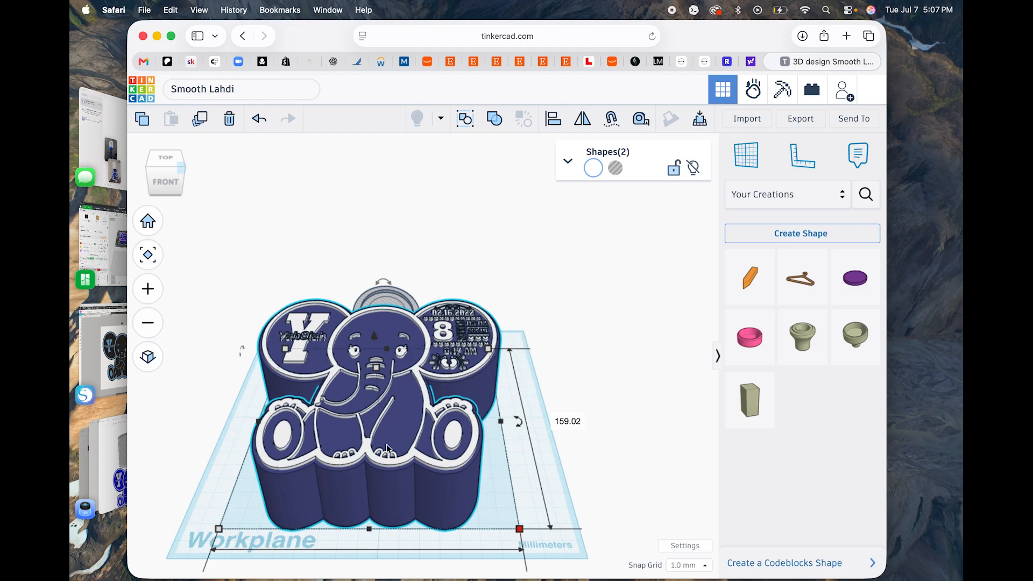
pyautogui.click(151, 223)
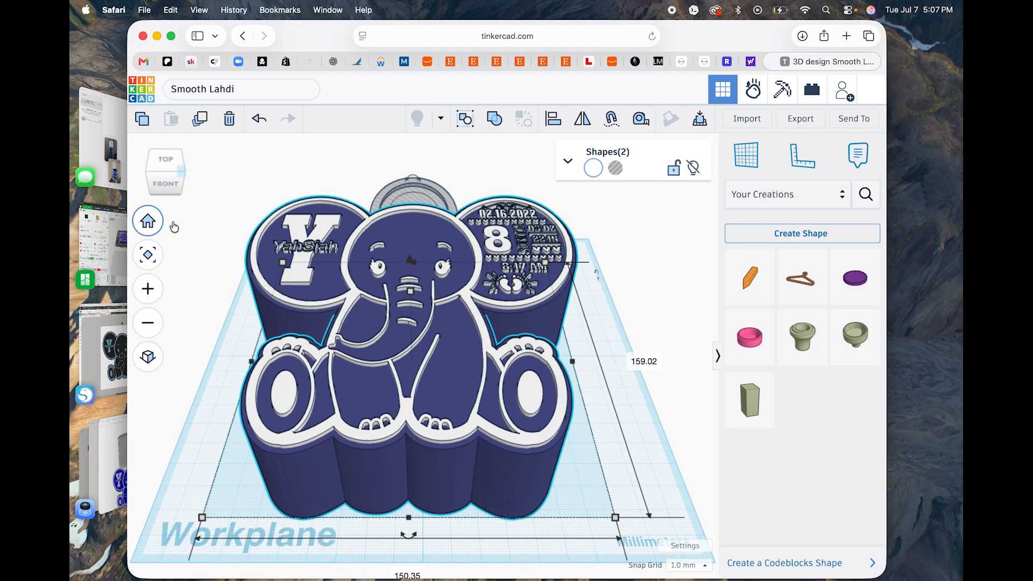
pyautogui.scroll(-3, 584, 506)
pyautogui.click(542, 455)
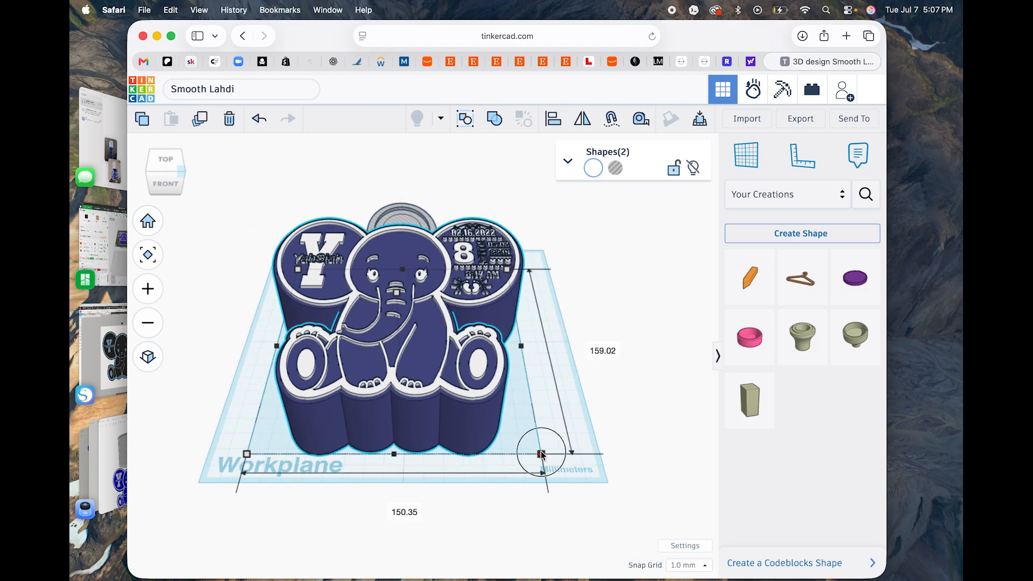
pyautogui.click(391, 509)
pyautogui.write('1')
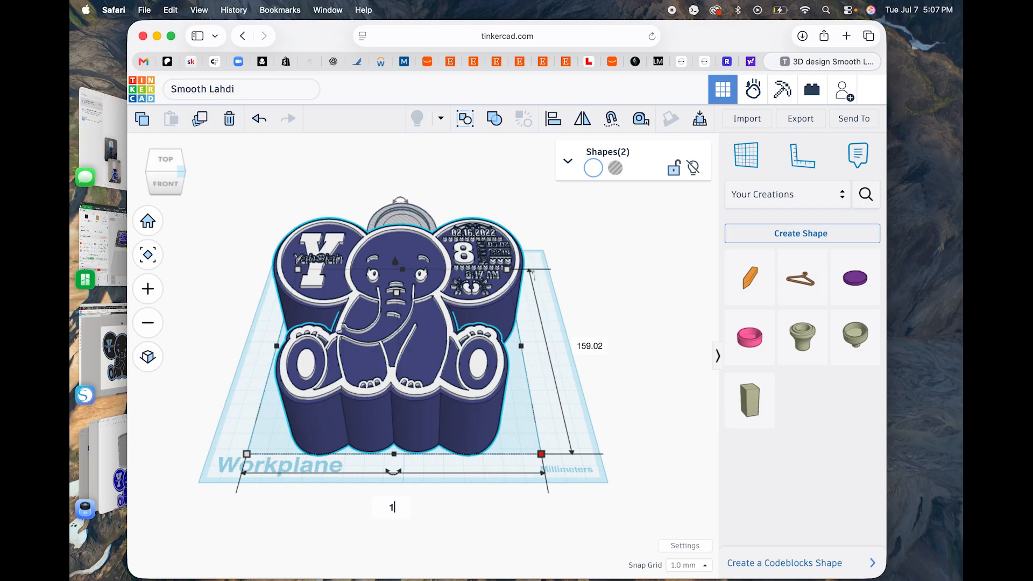
pyautogui.write('68.37')
pyautogui.press('Return')
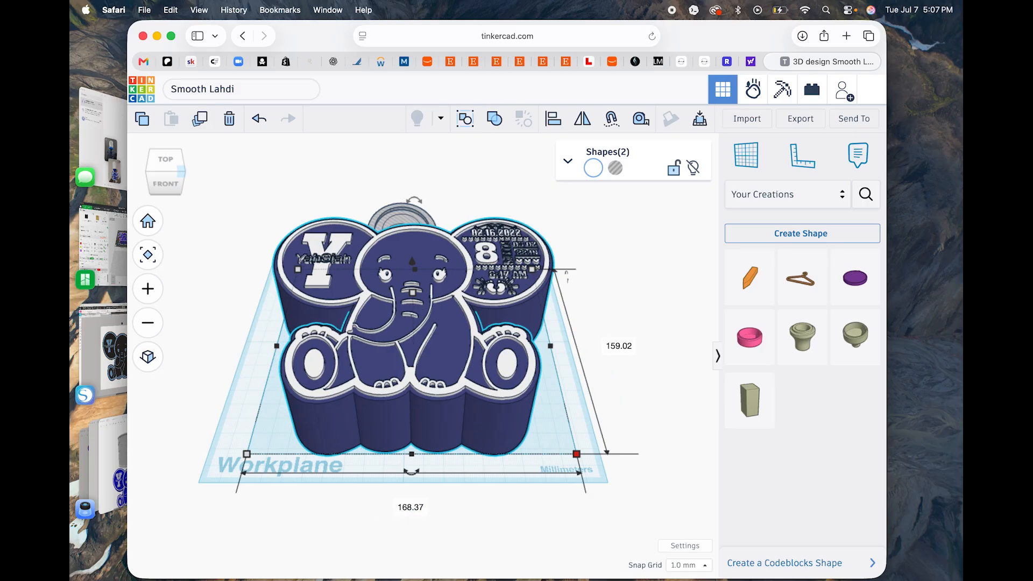
# Step: Set the plaque's depth to 135.31 mm
pyautogui.click(118, 240)
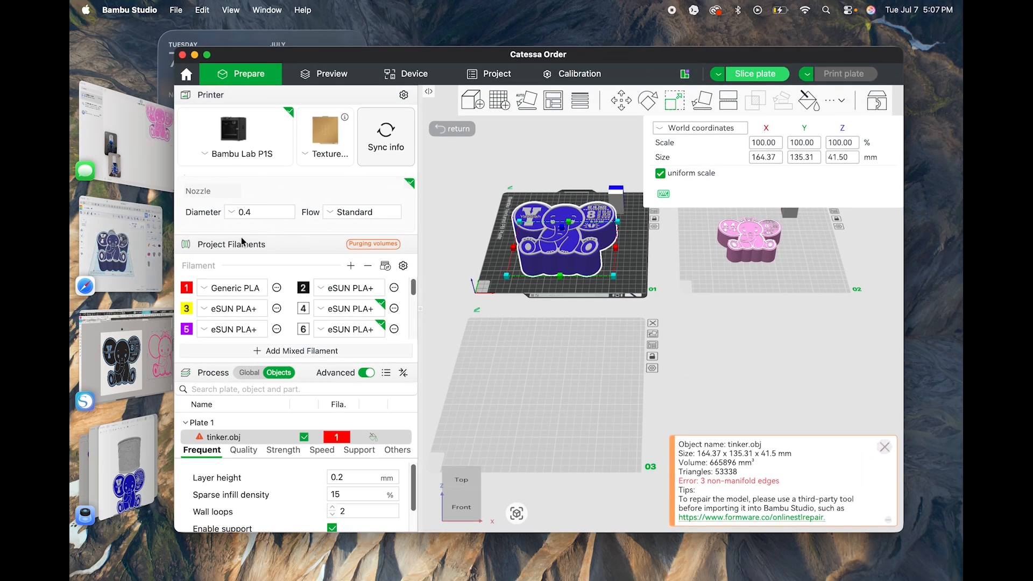
pyautogui.click(121, 245)
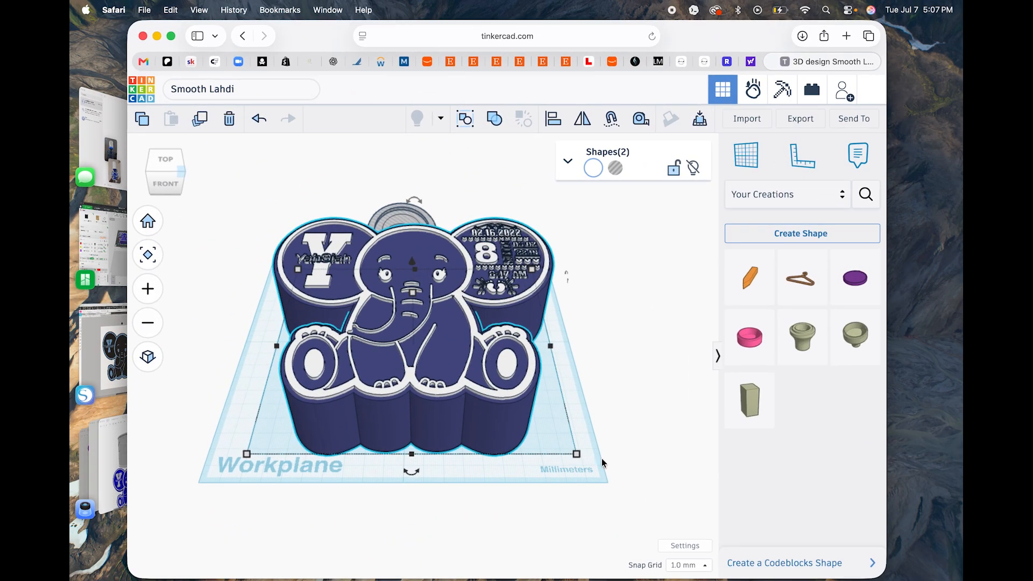
pyautogui.moveTo(577, 455)
pyautogui.click(622, 345)
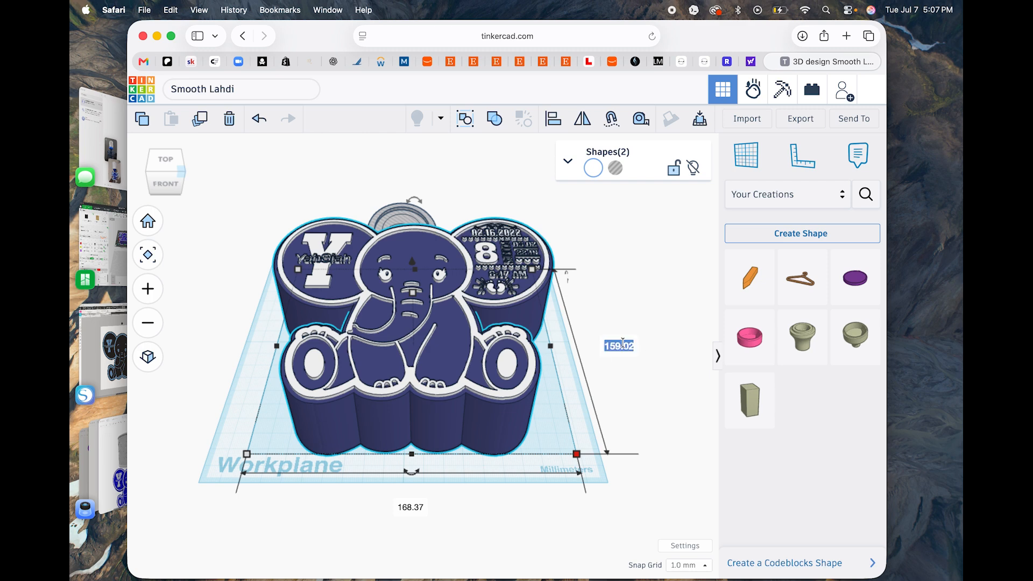
pyautogui.write('135.31')
pyautogui.press('Return')
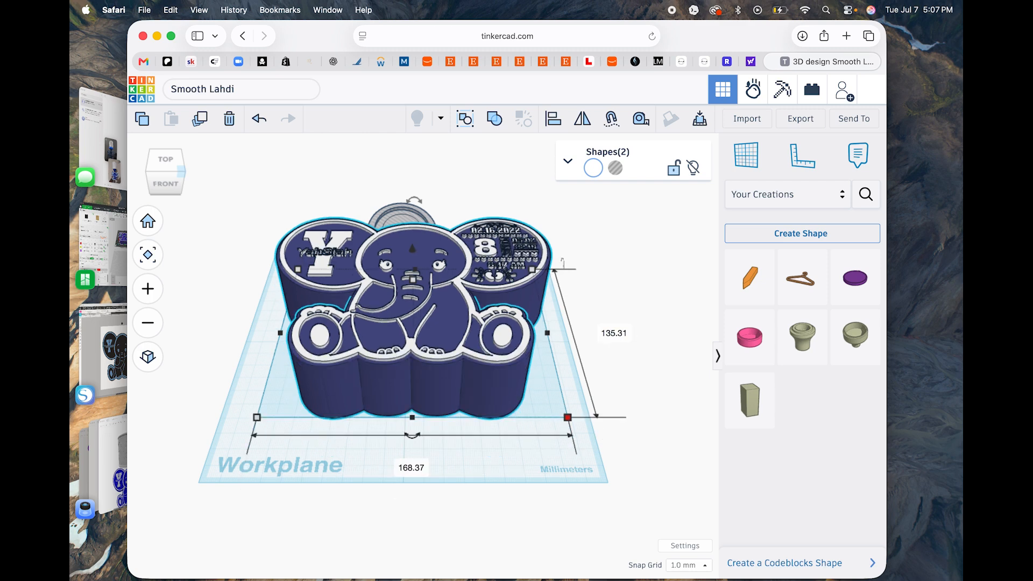
# Step: Centre the hanger hole on the navy cylinder base and combine them into one Union
pyautogui.click(232, 296)
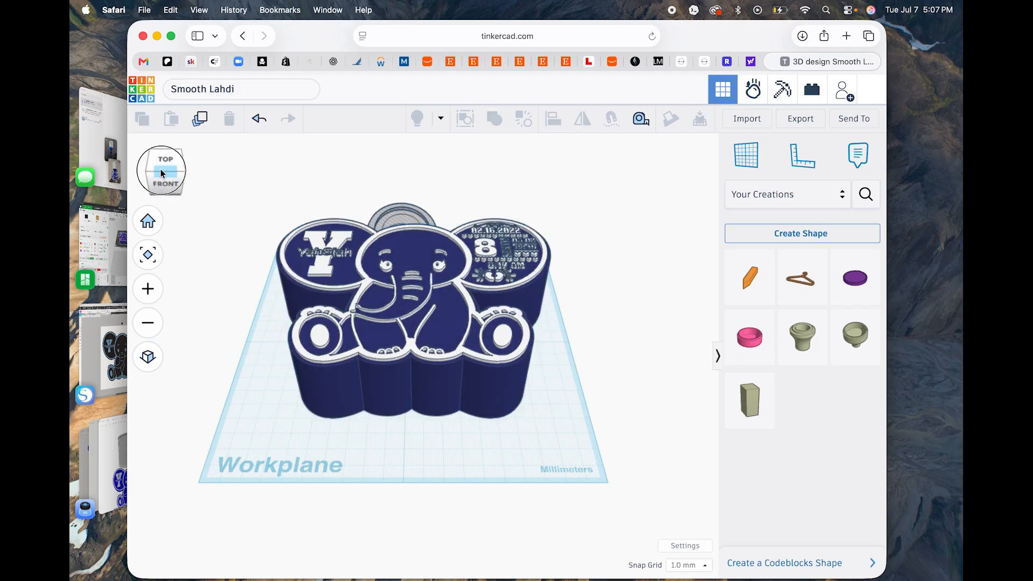
pyautogui.moveTo(161, 170); pyautogui.dragTo(192, 172)
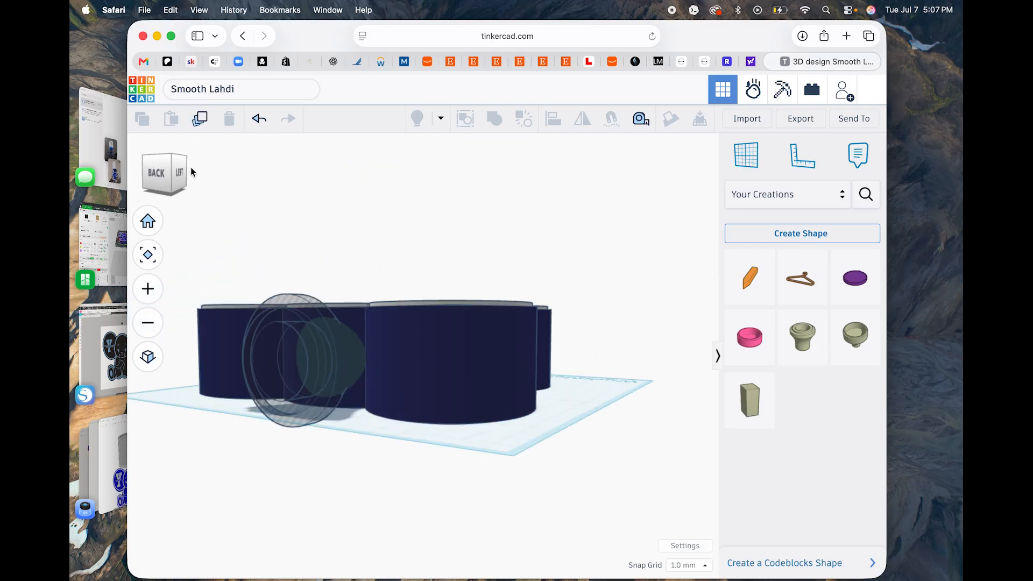
pyautogui.click(422, 374)
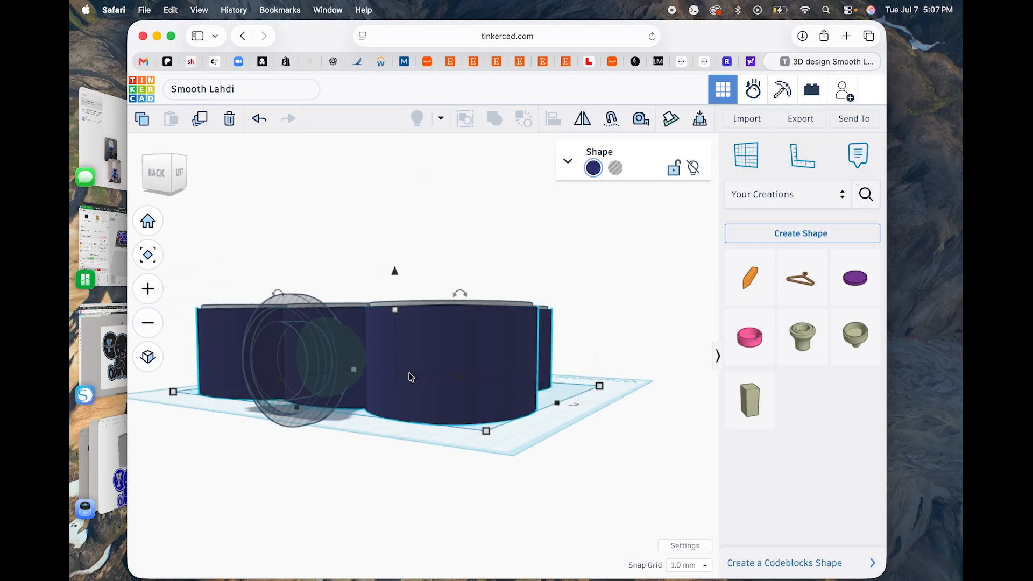
pyautogui.keyDown('shift'); pyautogui.click(313, 377); pyautogui.keyUp('shift')
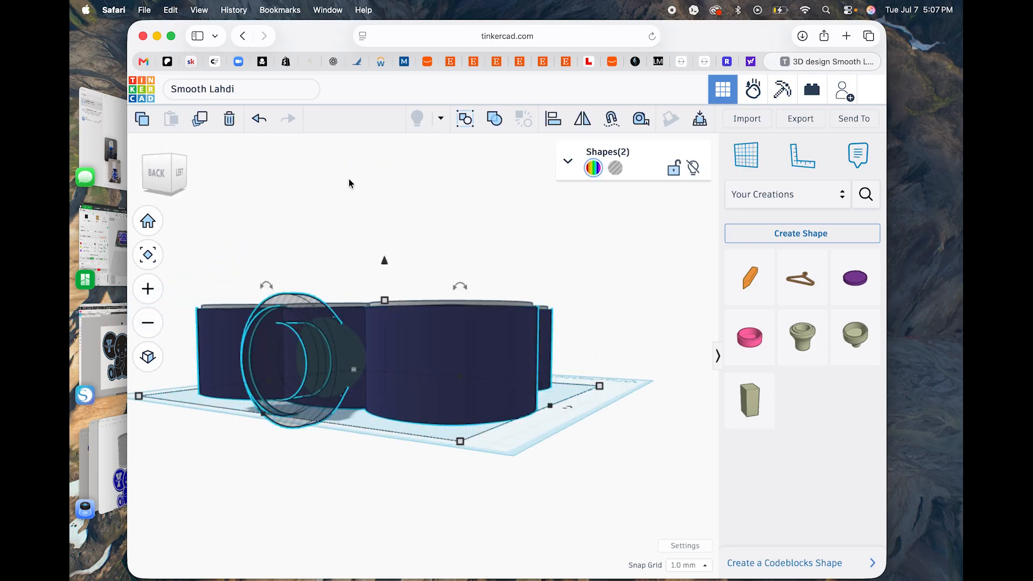
pyautogui.click(144, 229)
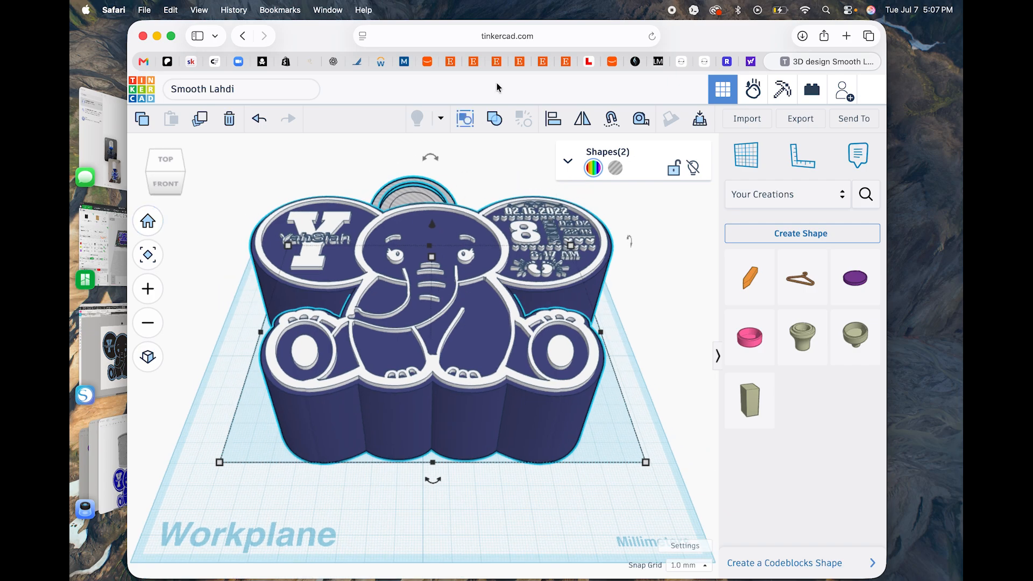
pyautogui.click(553, 119)
pyautogui.click(433, 480)
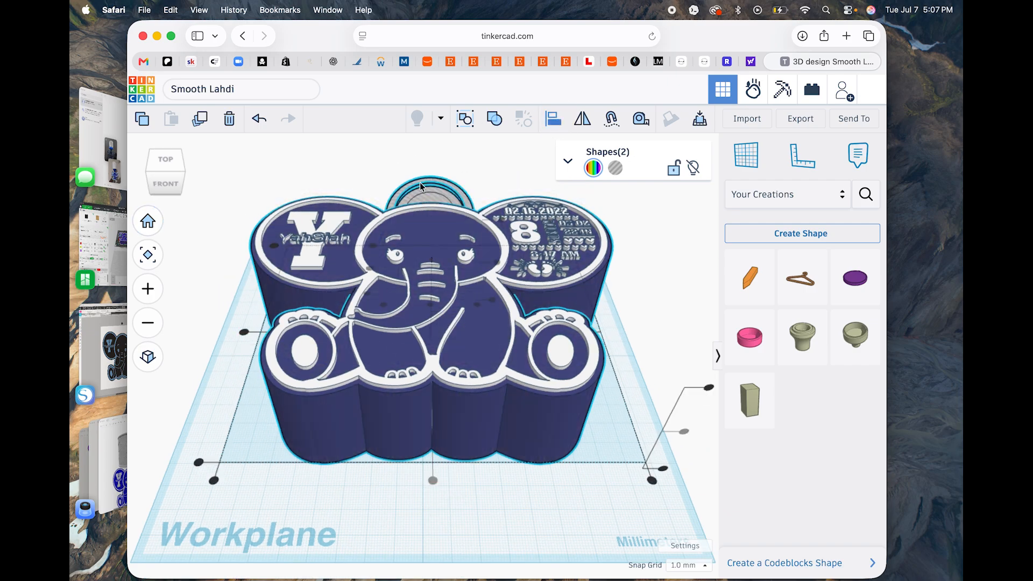
pyautogui.click(497, 119)
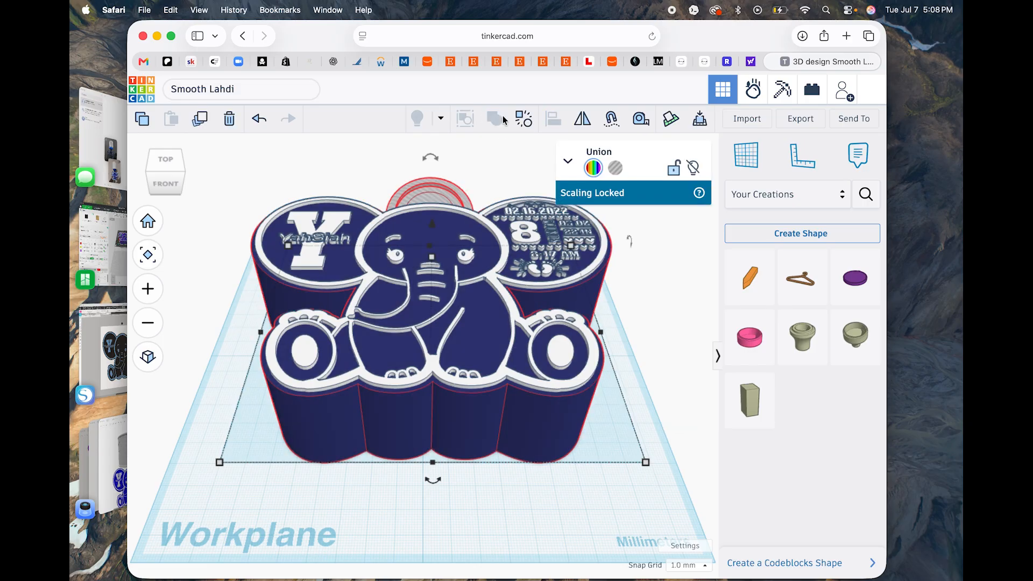
# Step: Shift the plaque about 18.5 mm forward, group both shapes, and colour the union bright blue
pyautogui.moveTo(165, 162)
pyautogui.mouseDown()
pyautogui.moveTo(199, 165)
pyautogui.moveTo(139, 171)
pyautogui.moveTo(153, 172)
pyautogui.mouseUp()
pyautogui.click(154, 171)
pyautogui.scroll(3, 164, 175)
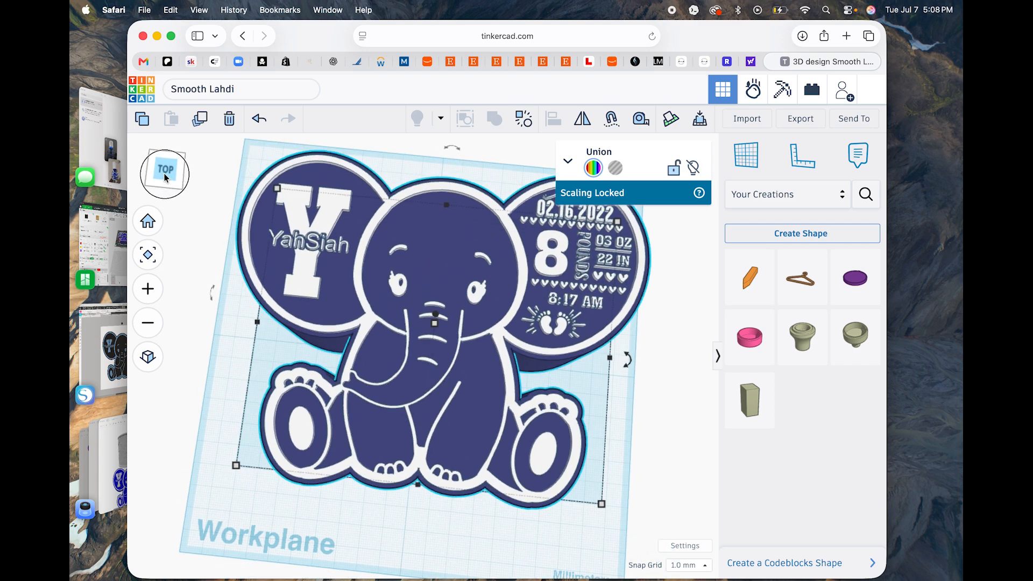
pyautogui.moveTo(226, 175); pyautogui.dragTo(372, 317)
pyautogui.moveTo(440, 310); pyautogui.dragTo(441, 352)
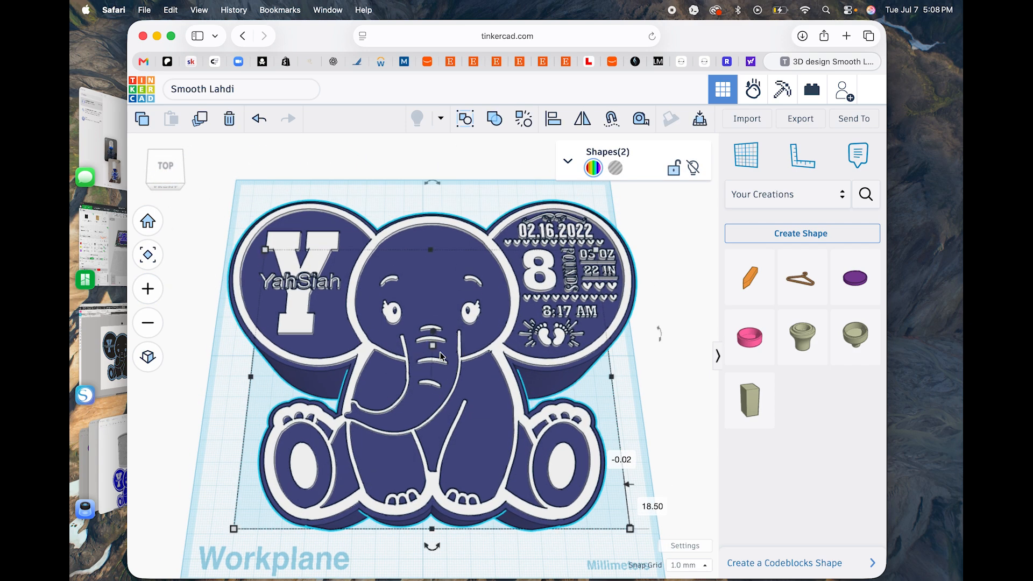
pyautogui.click(165, 185)
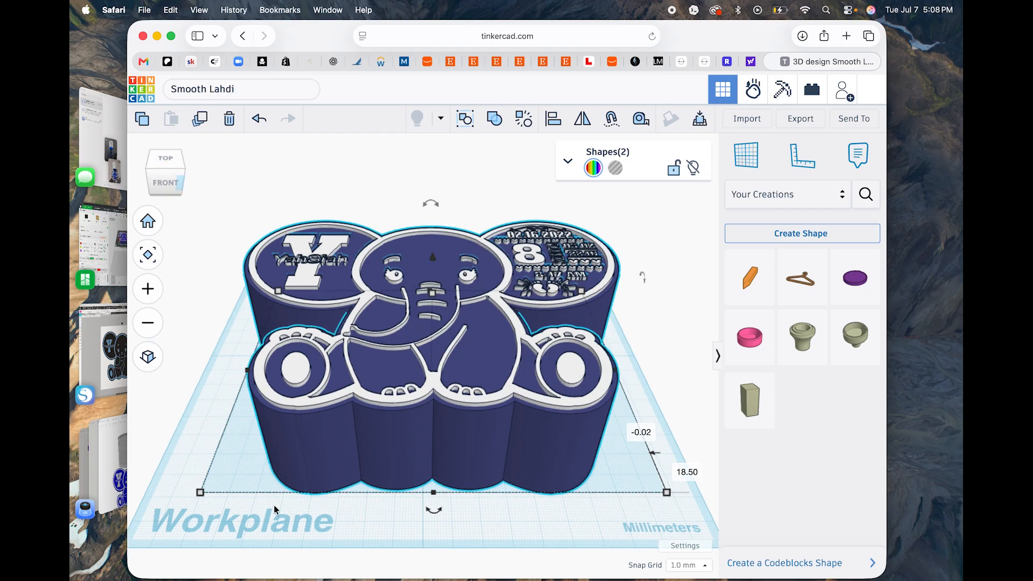
pyautogui.press('super+g')
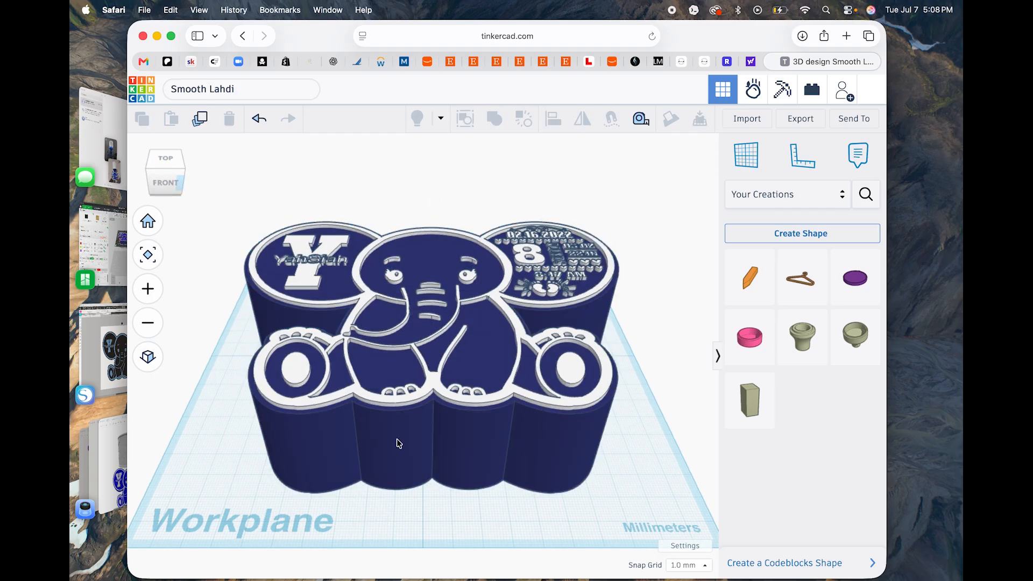
pyautogui.click(596, 171)
pyautogui.moveTo(510, 307); pyautogui.dragTo(563, 257)
# Step: From a top view, set the white elephant outline layer's Quality from 6 to 13
pyautogui.click(233, 330)
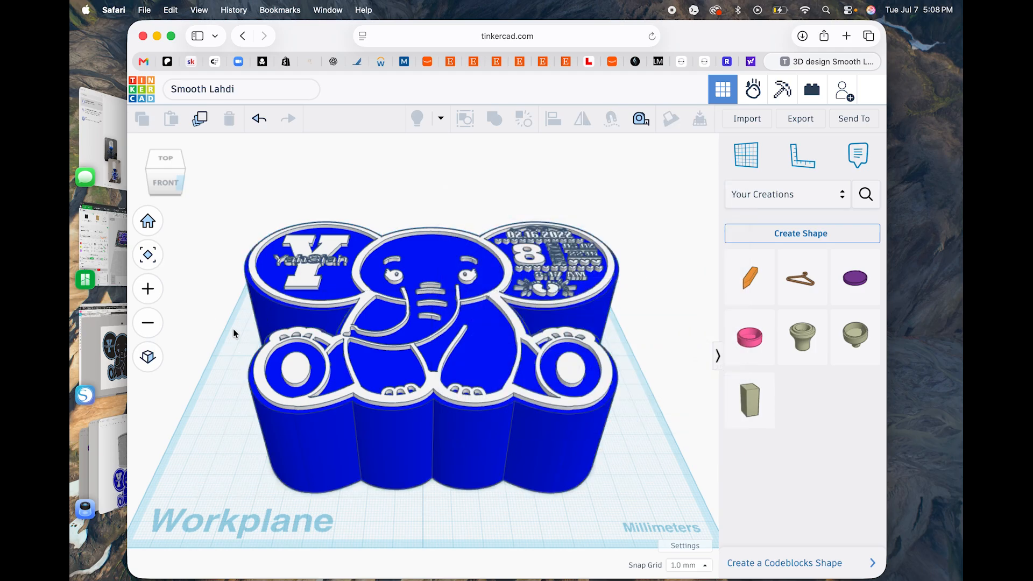
pyautogui.click(153, 158)
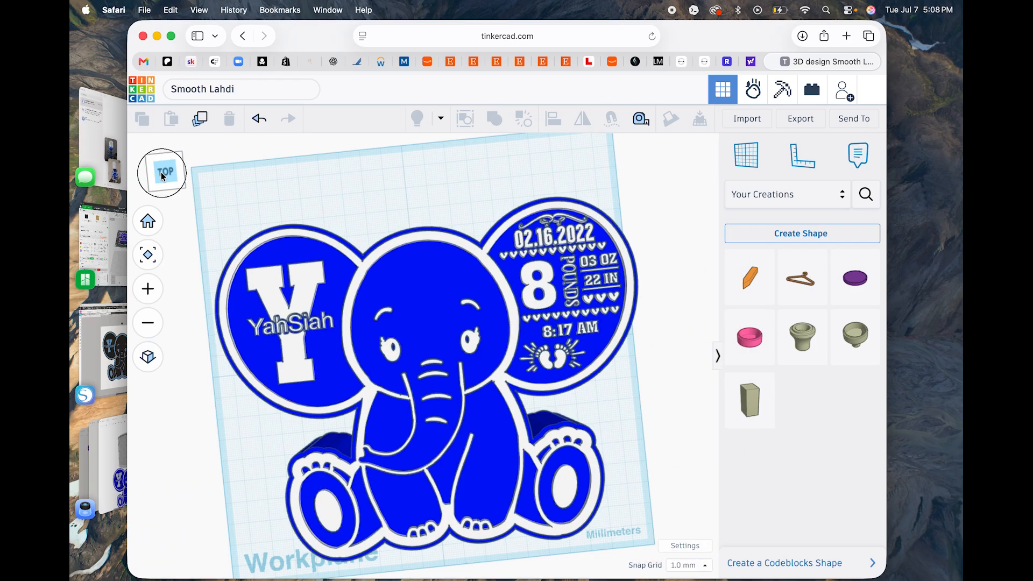
pyautogui.click(289, 338)
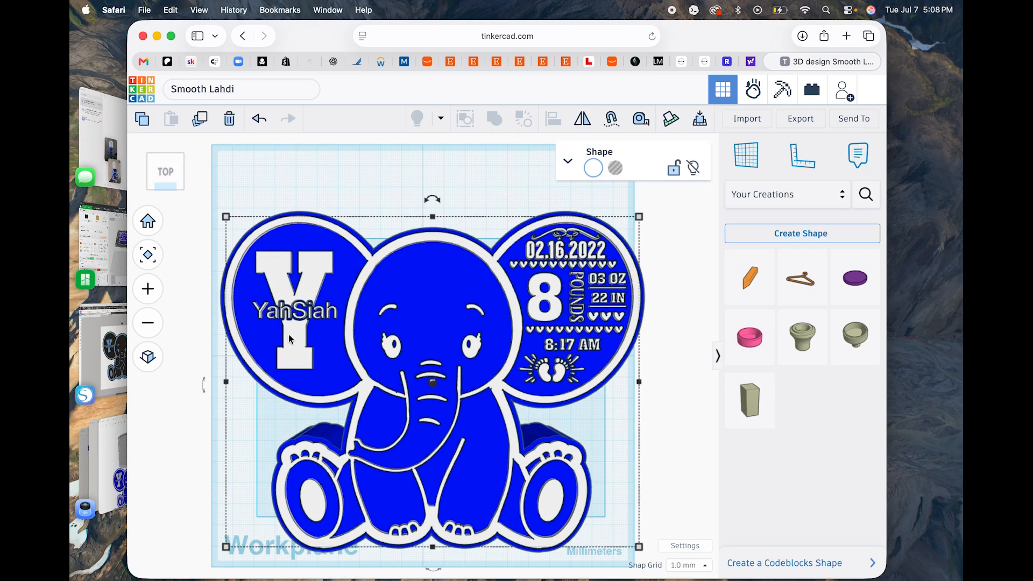
pyautogui.click(594, 167)
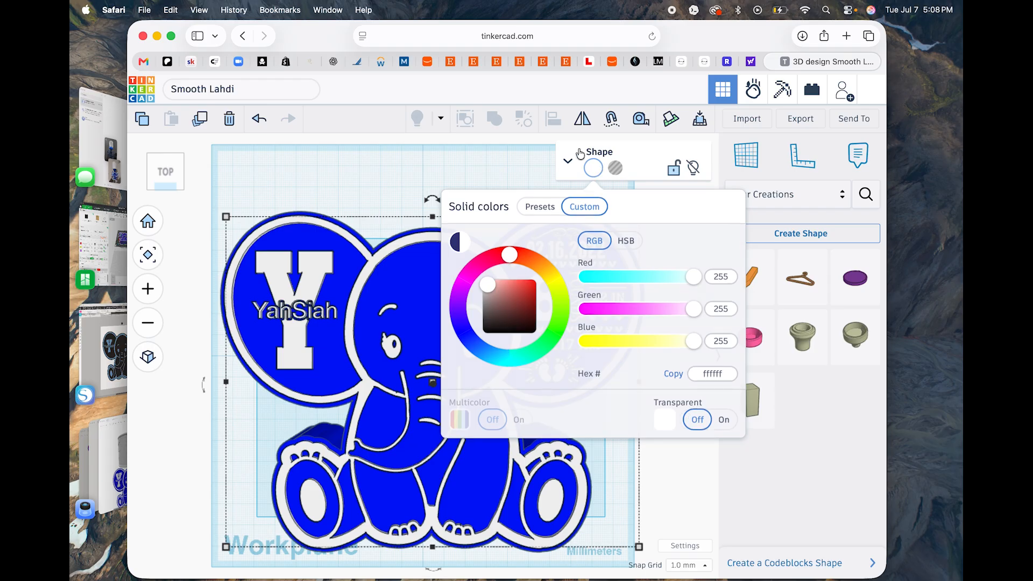
pyautogui.click(569, 167)
pyautogui.click(631, 318)
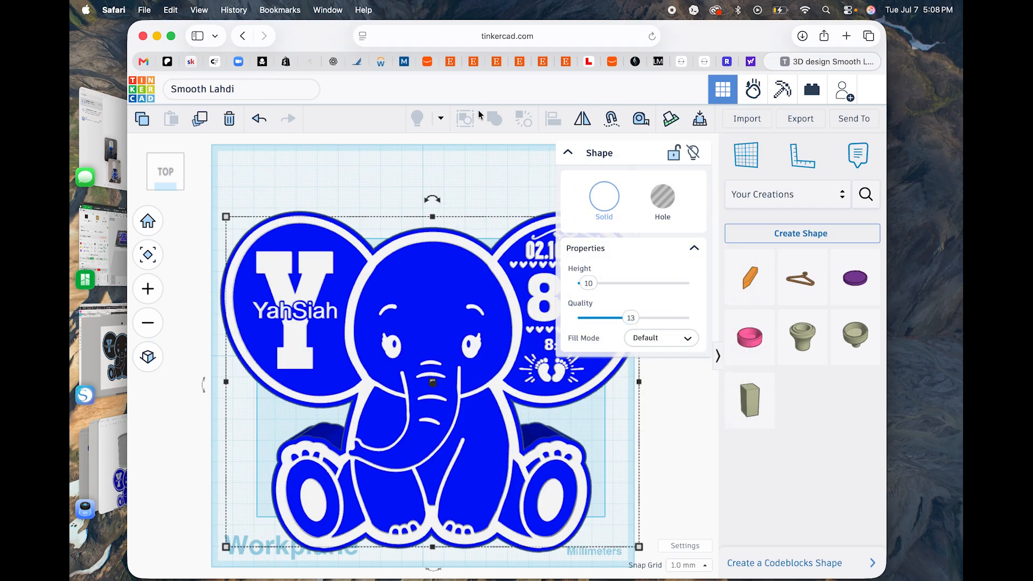
pyautogui.click(568, 153)
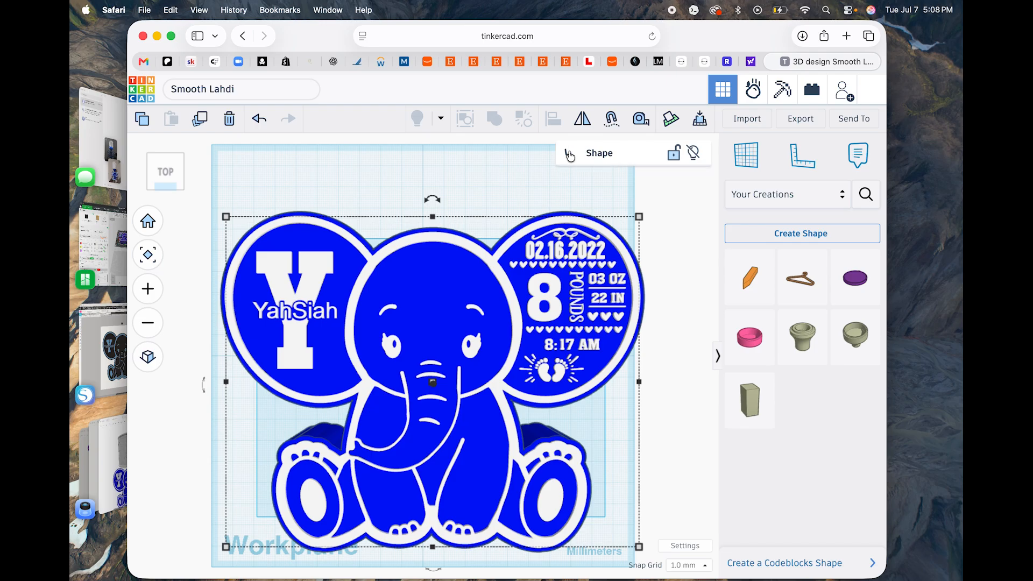
pyautogui.click(504, 189)
# Step: Zoom around the blue-and-white plaque and check the Export options (.OBJ, .STL, GLTF, .SVG)
pyautogui.scroll(-1, 504, 189)
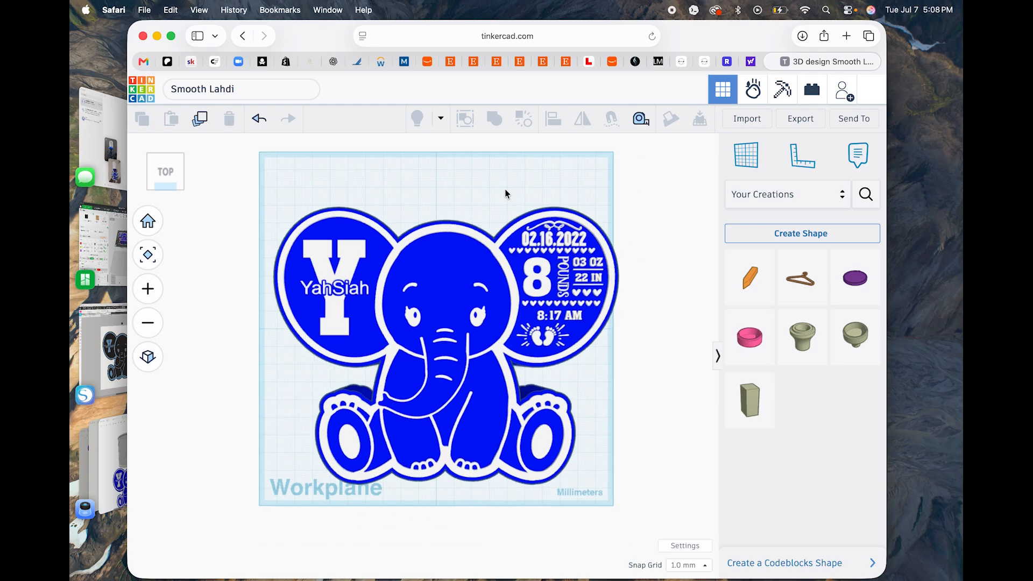
pyautogui.scroll(2, 505, 189)
pyautogui.scroll(1, 505, 189)
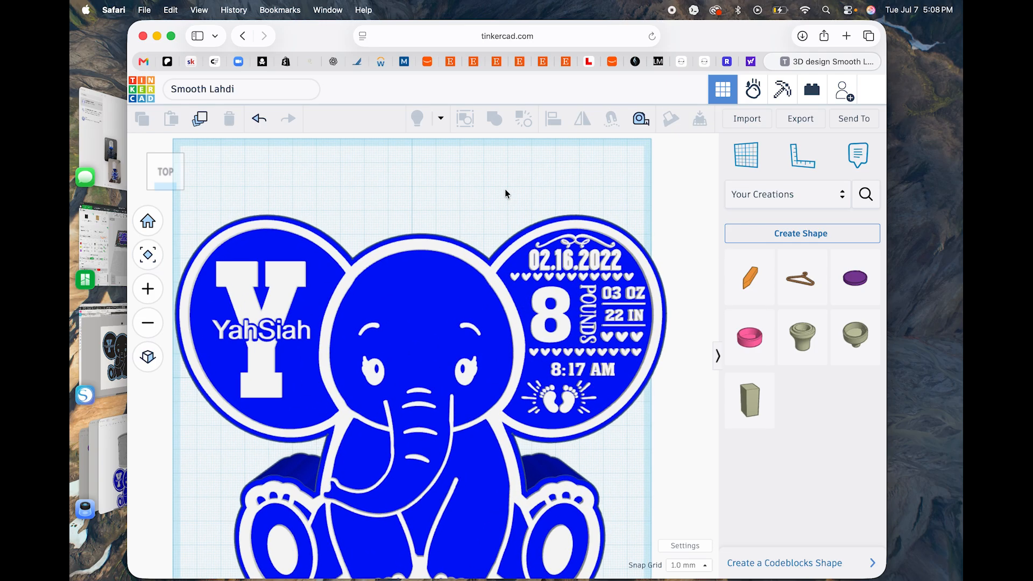
pyautogui.click(818, 122)
pyautogui.click(631, 130)
pyautogui.scroll(-2, 601, 269)
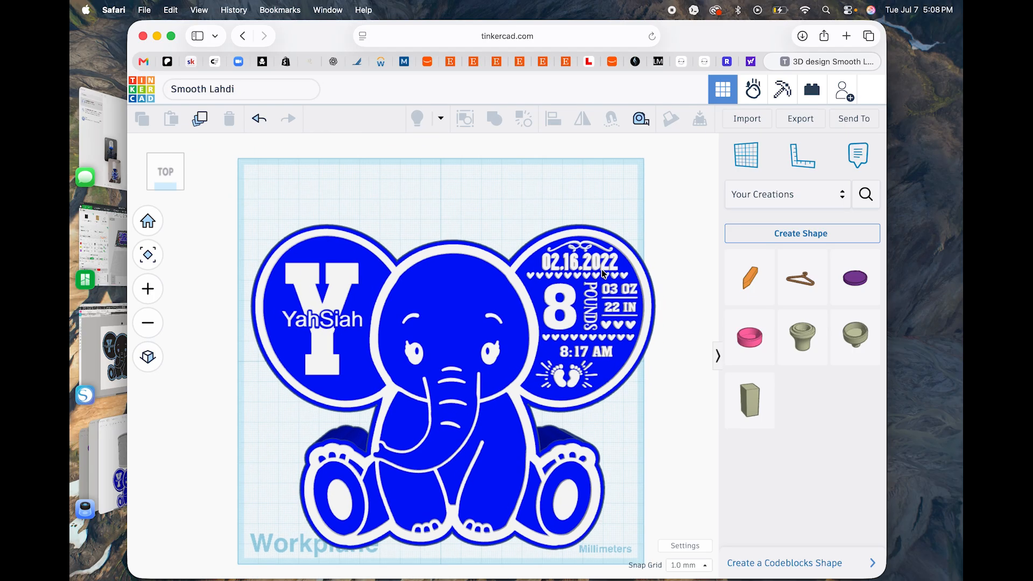
pyautogui.scroll(2, 602, 269)
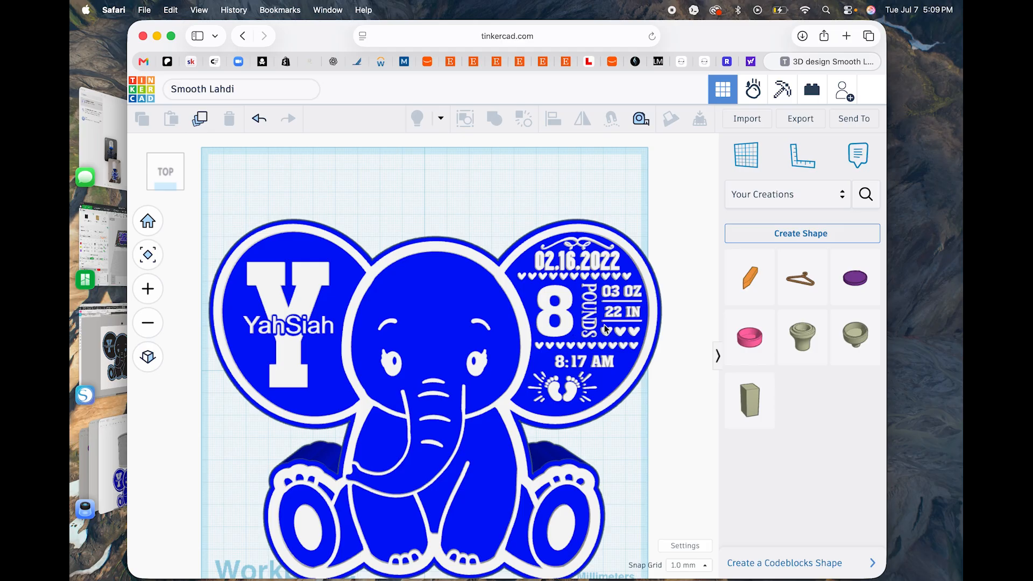
pyautogui.scroll(2, 533, 326)
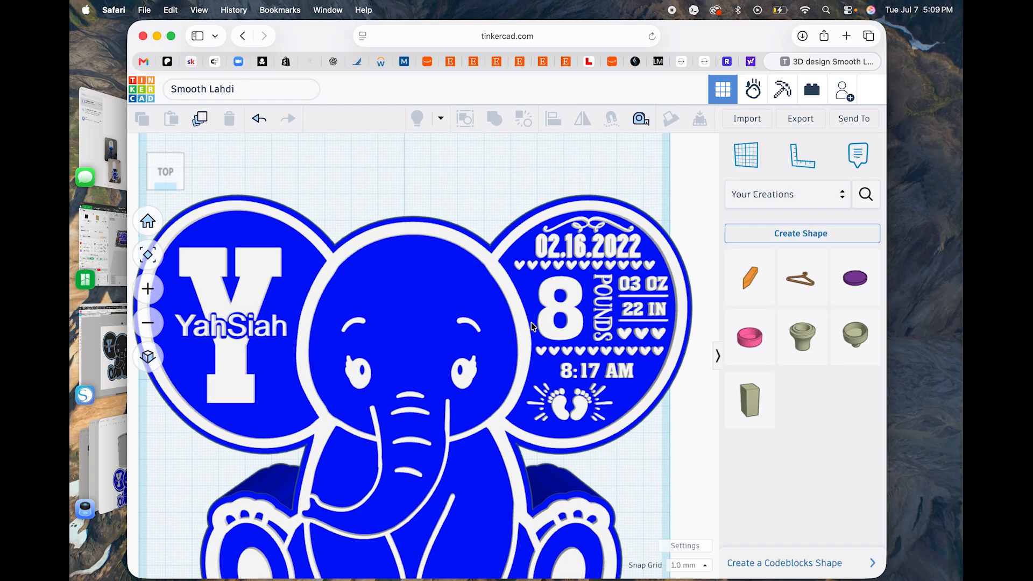
pyautogui.scroll(3, 533, 327)
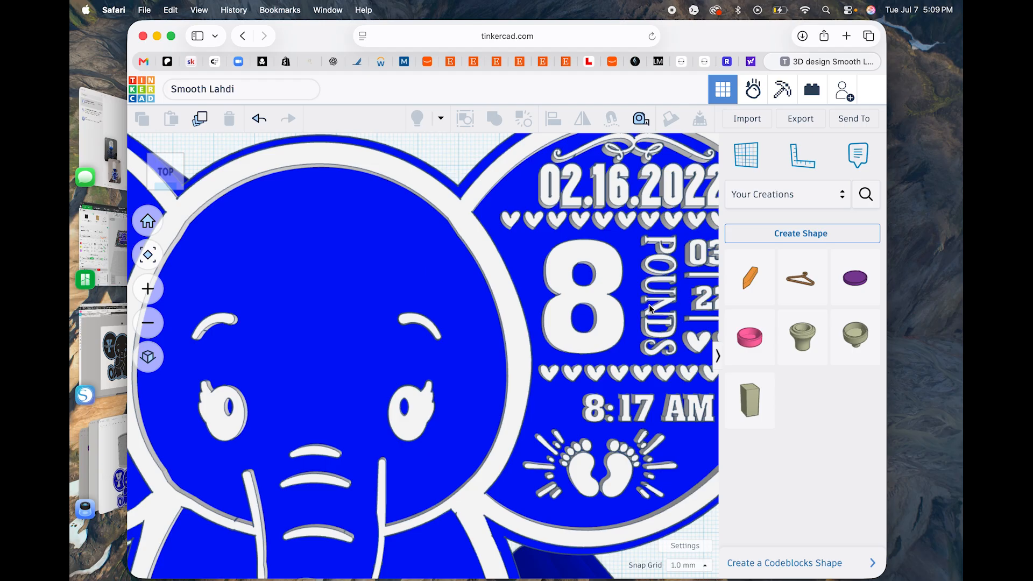
pyautogui.scroll(-5, 684, 366)
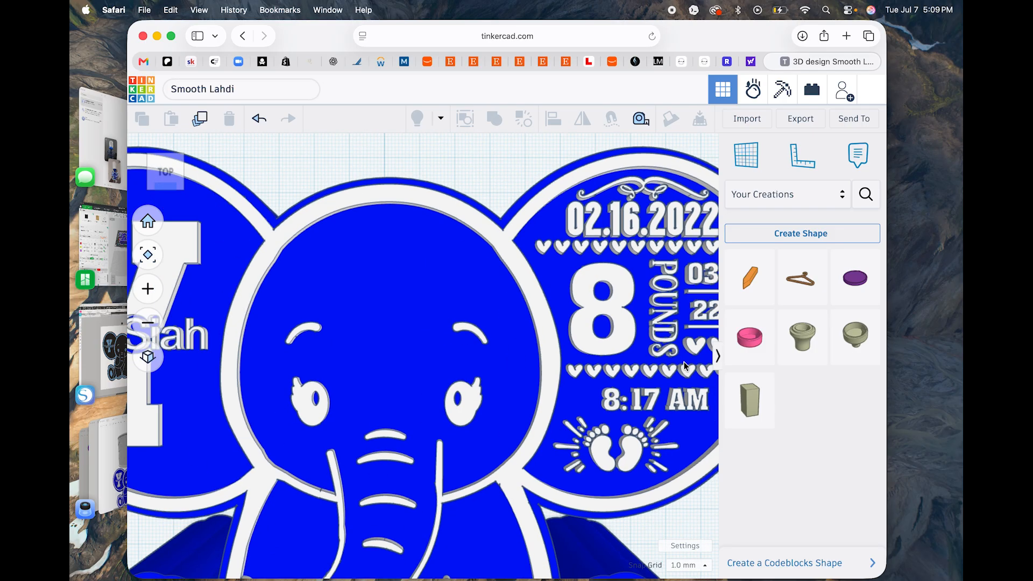
pyautogui.scroll(5, 684, 366)
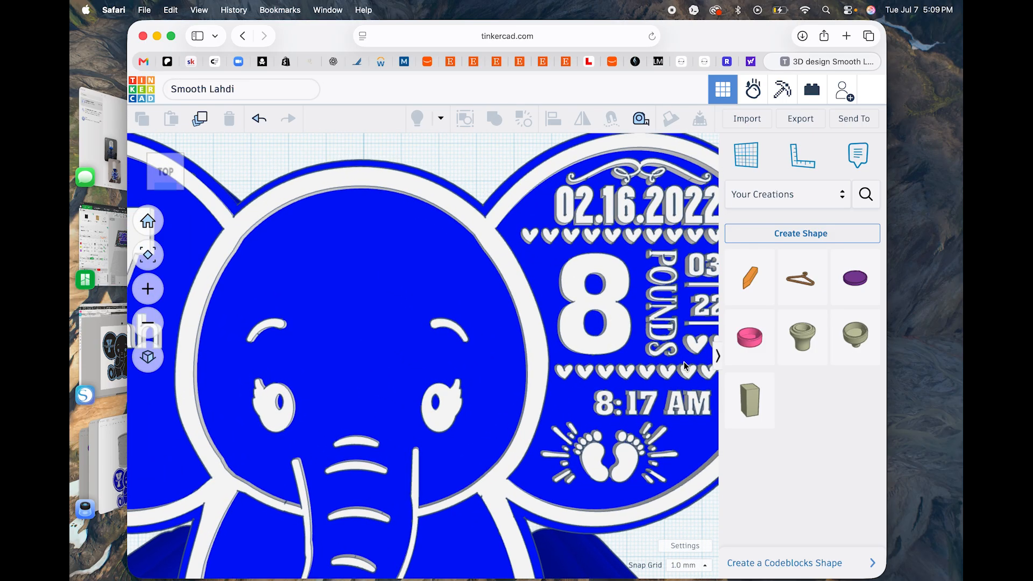
pyautogui.scroll(-3, 685, 366)
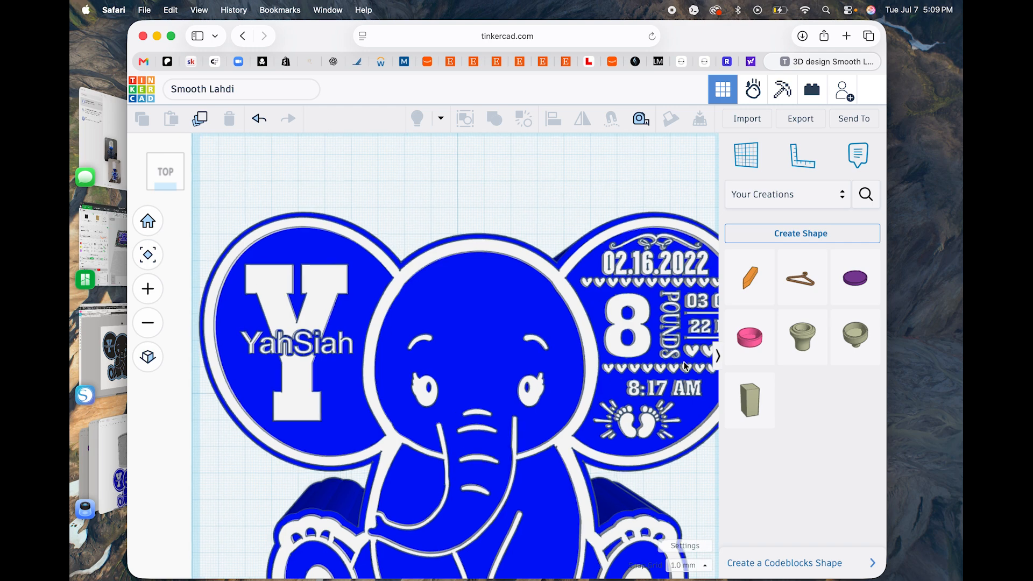
# Step: Select both plaque shapes, download them as an .OBJ file, and switch to Bambu Studio
pyautogui.press('f')
pyautogui.click(810, 119)
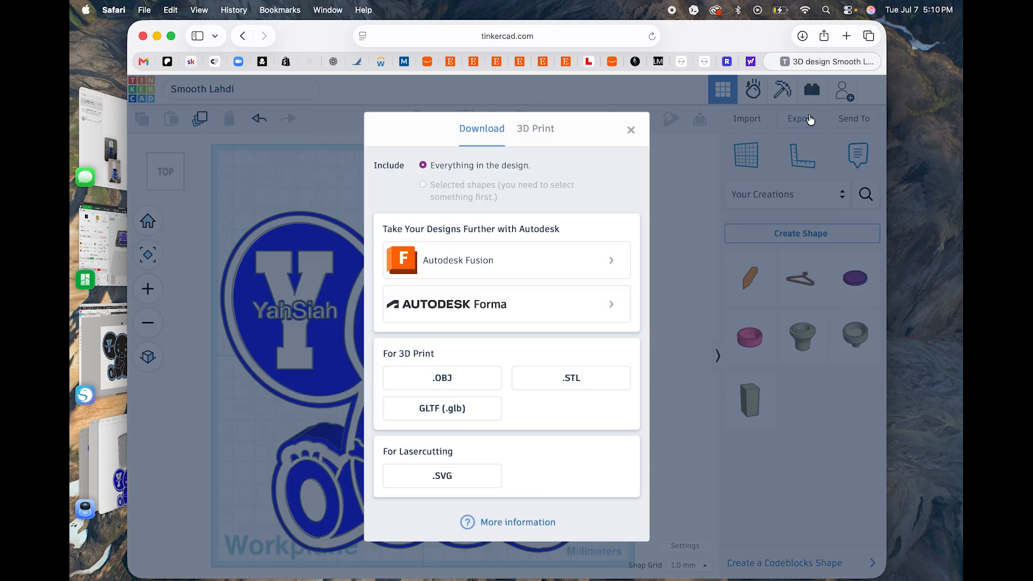
pyautogui.click(628, 139)
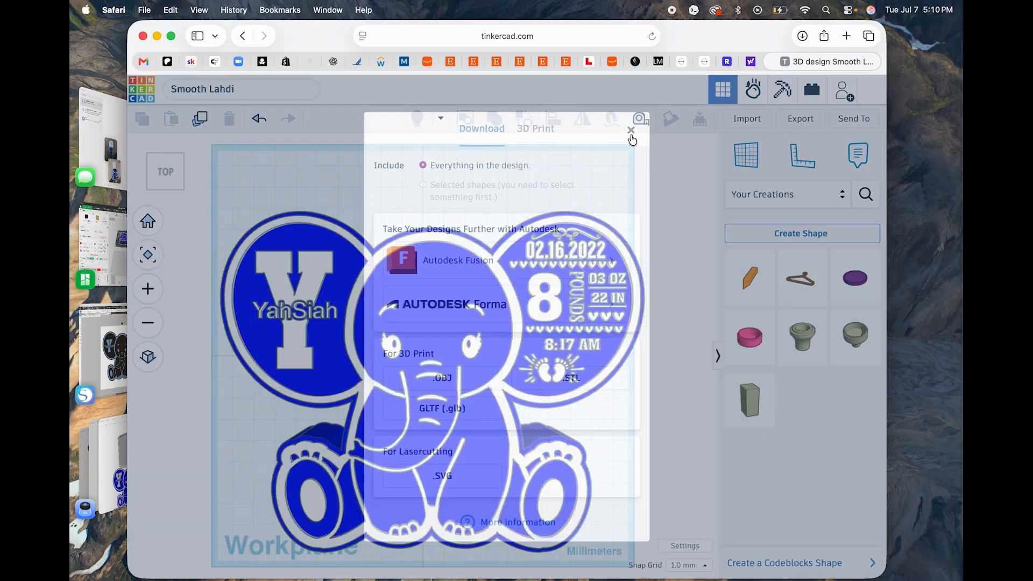
pyautogui.hotkey('ctrl', 'a')
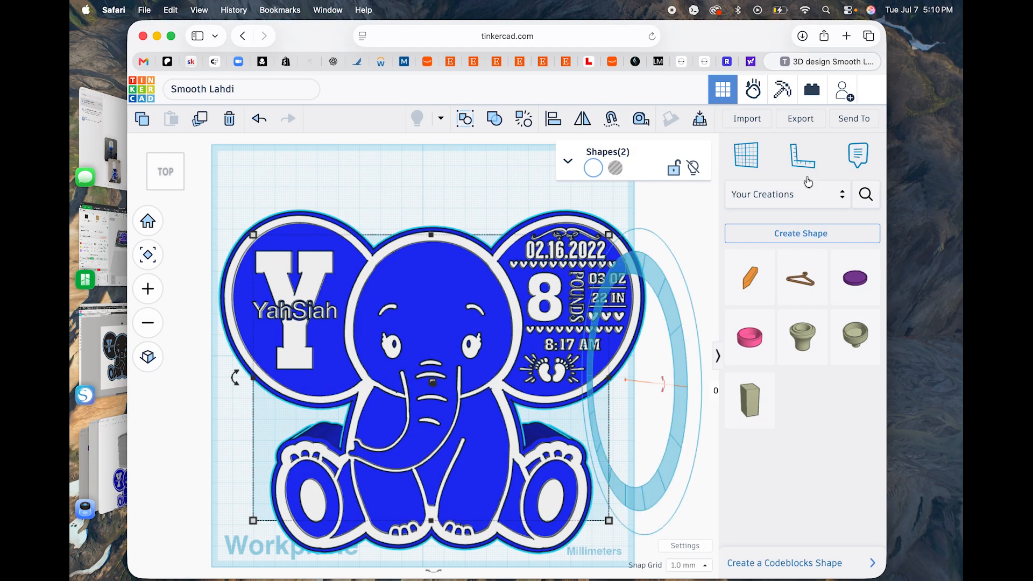
pyautogui.click(807, 119)
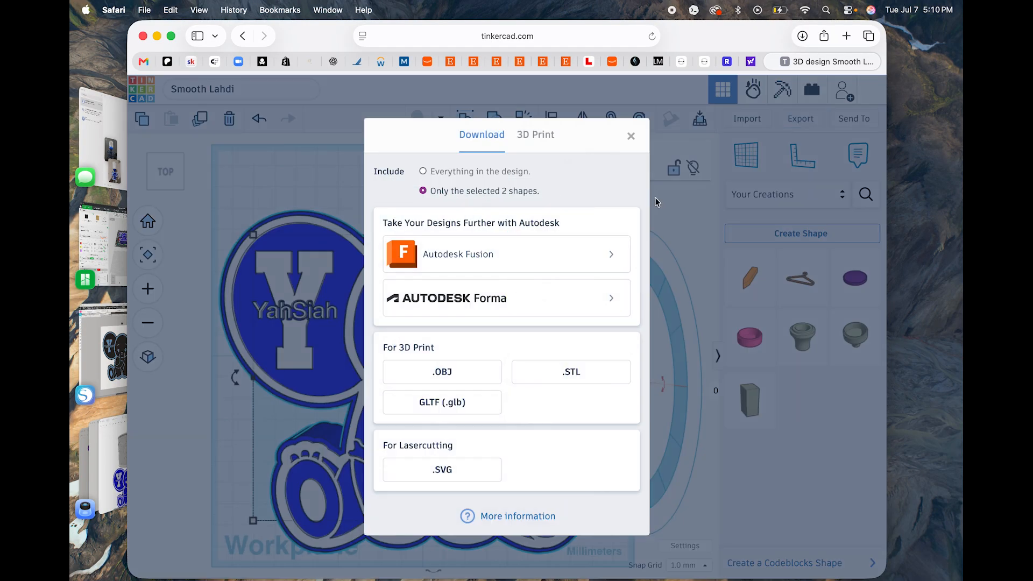
pyautogui.click(476, 384)
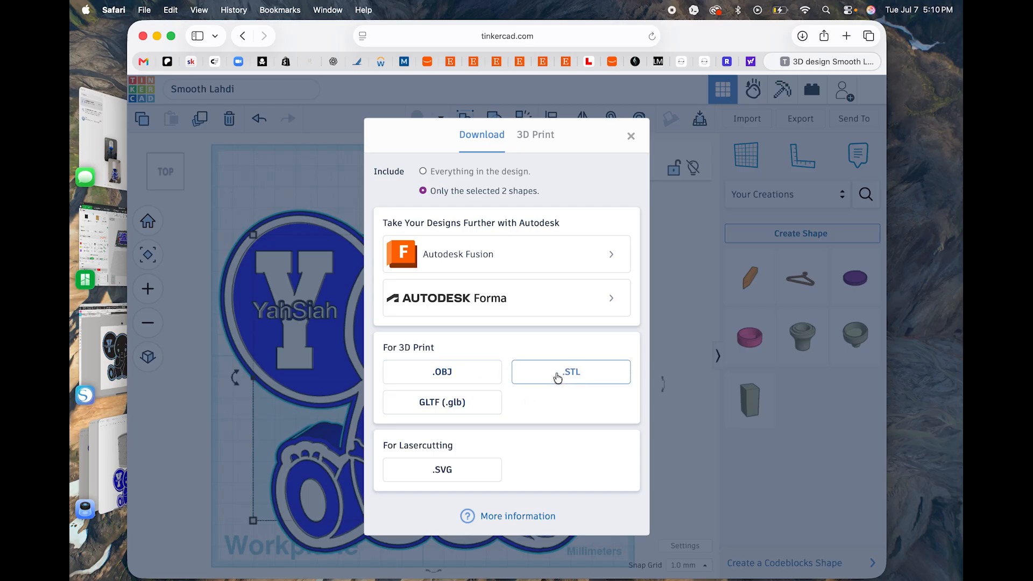
pyautogui.click(632, 139)
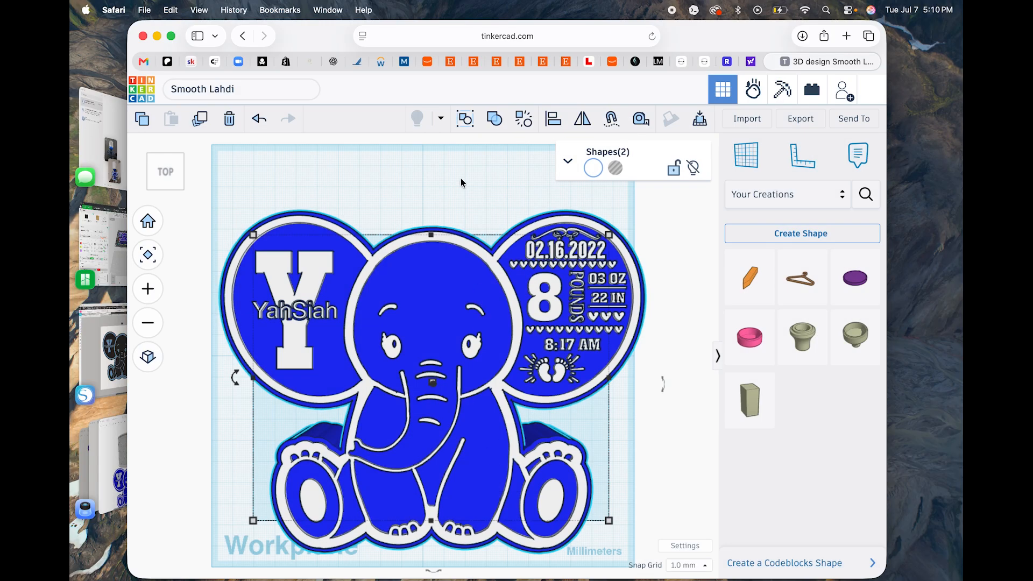
pyautogui.click(458, 186)
pyautogui.click(110, 255)
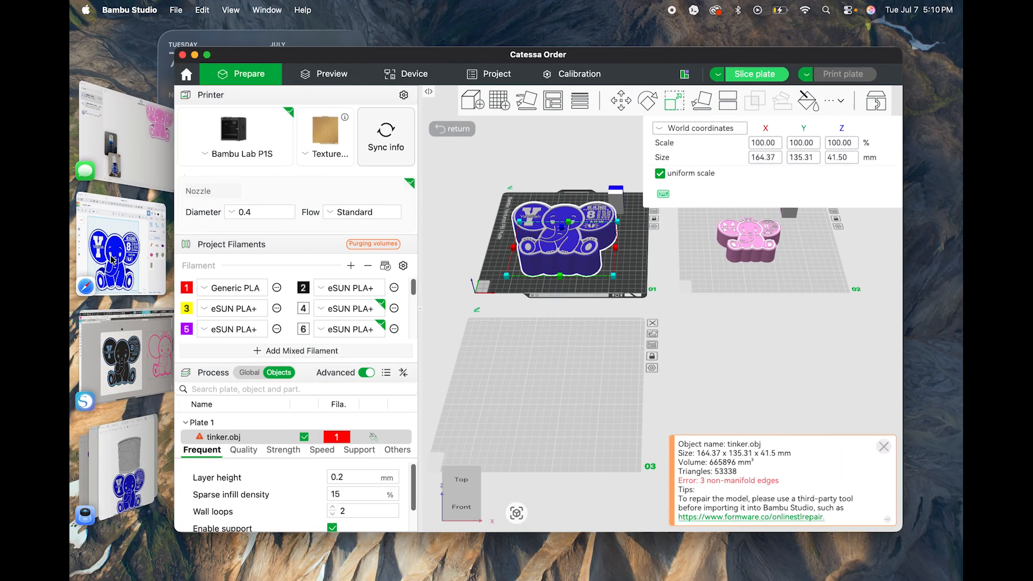
# Step: Import tinker.obj from Downloads > birth announcements-3 onto plate 3
pyautogui.click(581, 369)
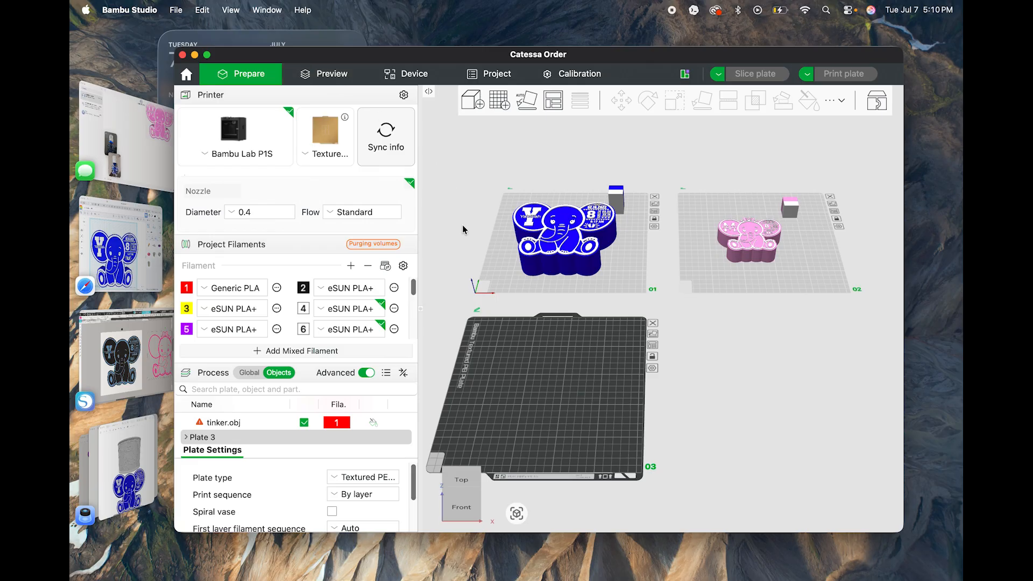
pyautogui.click(470, 104)
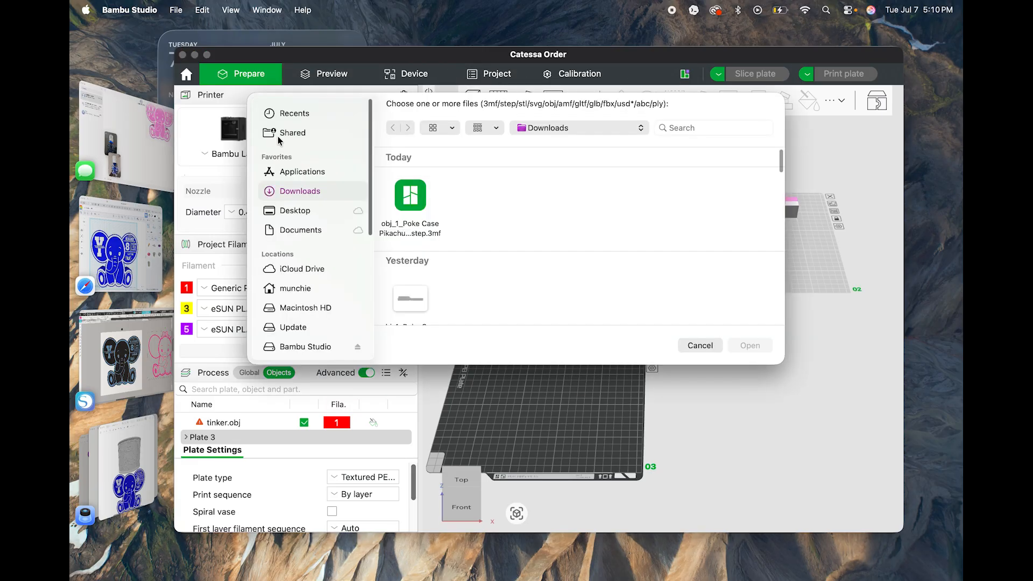
pyautogui.click(296, 211)
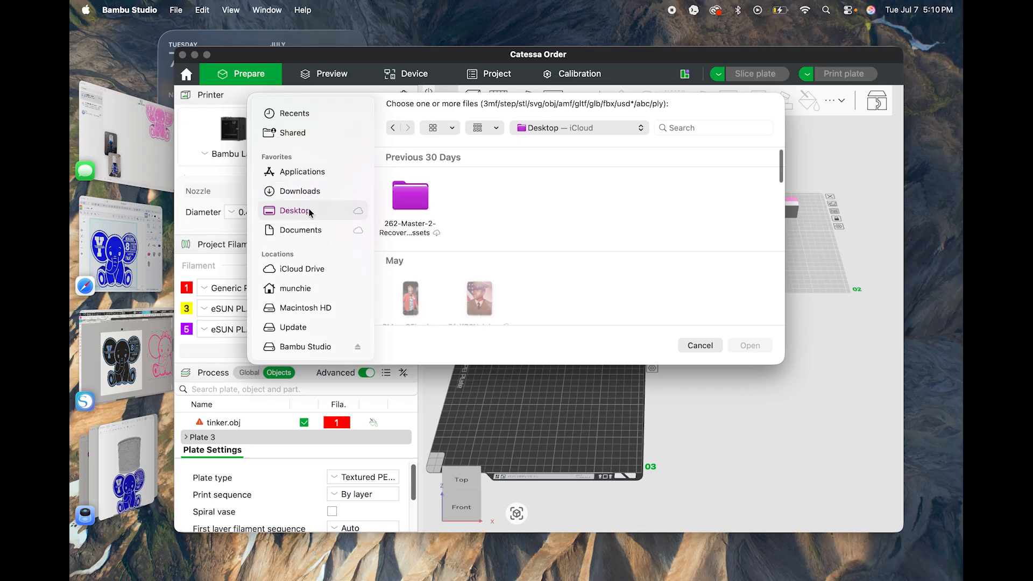
pyautogui.click(301, 193)
pyautogui.scroll(-5, 515, 253)
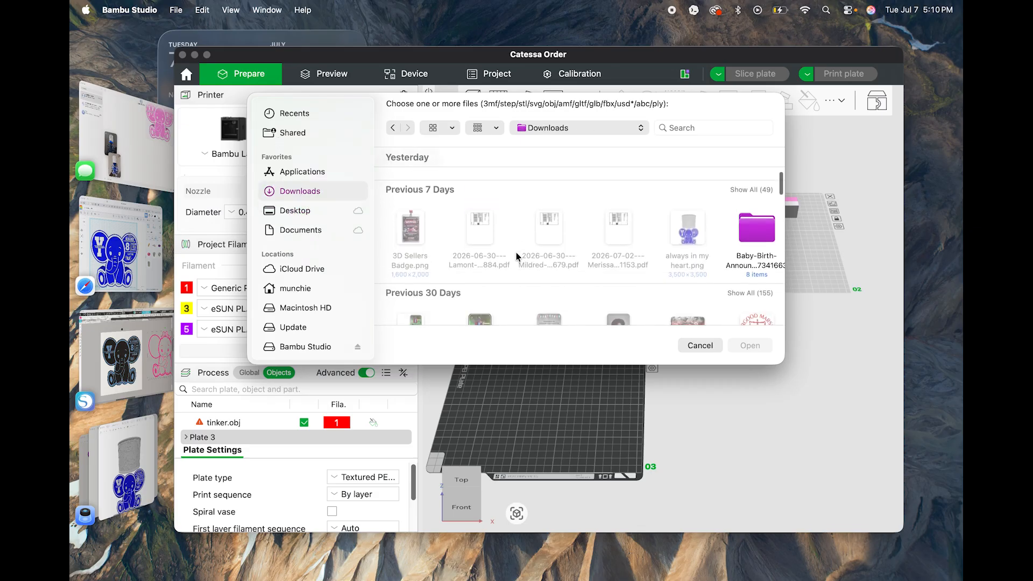
pyautogui.hscroll(10, 516, 253)
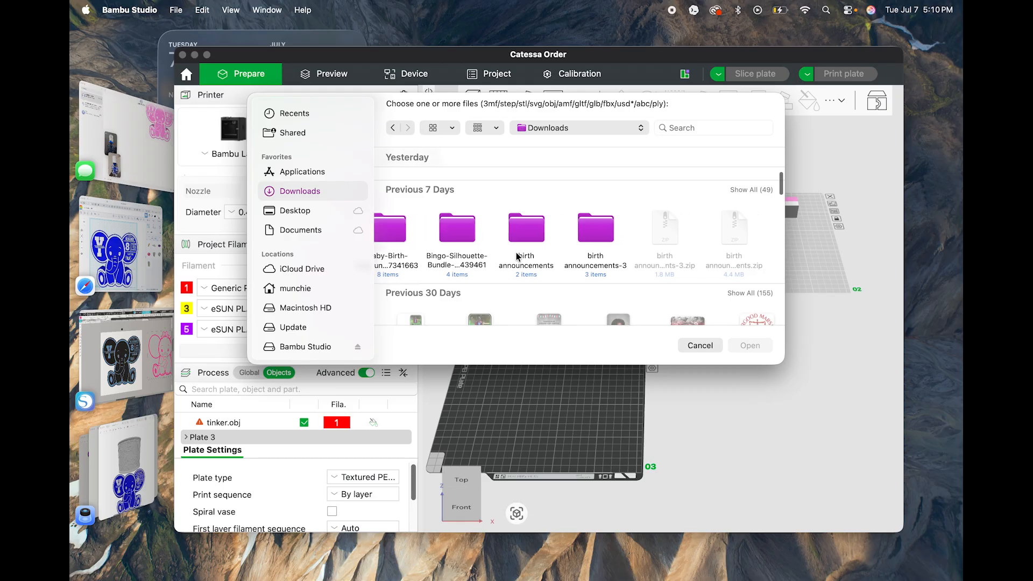
pyautogui.doubleClick(594, 226)
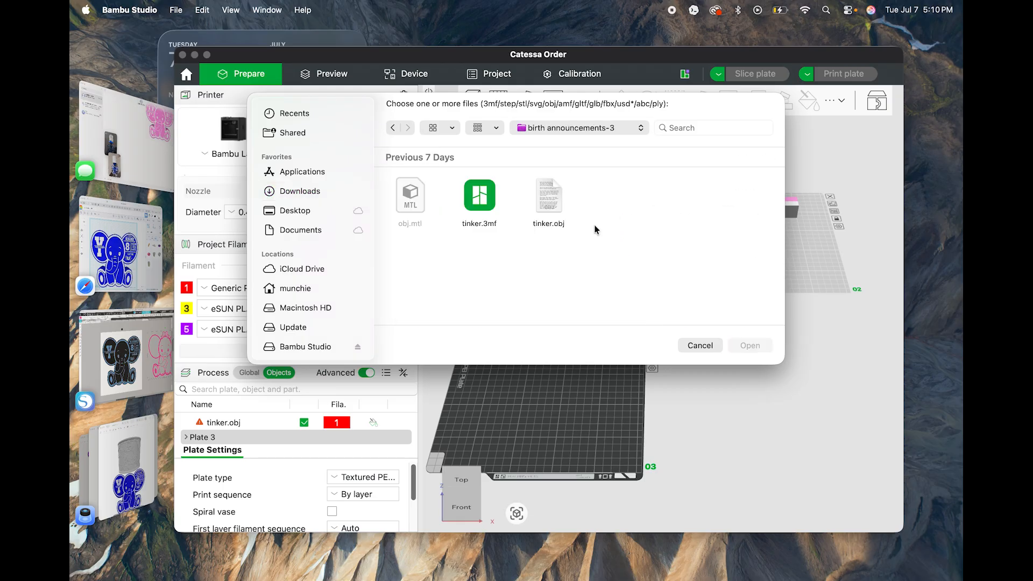
pyautogui.click(550, 196)
pyautogui.click(750, 345)
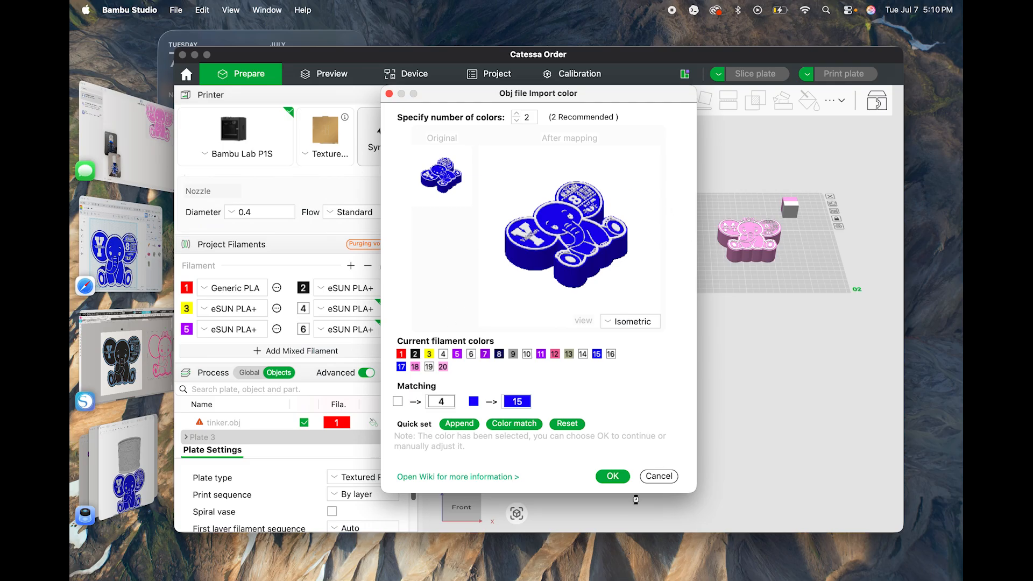
# Step: Accept the two-colour filament mapping for tinker.obj and slice plate 3
pyautogui.click(613, 477)
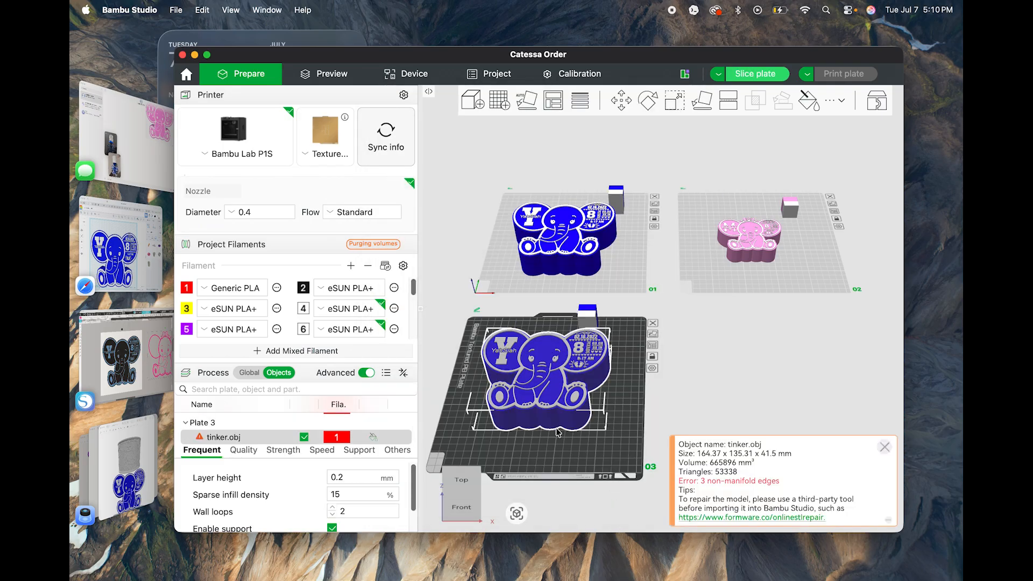
pyautogui.moveTo(530, 457)
pyautogui.mouseDown()
pyautogui.moveTo(542, 470)
pyautogui.moveTo(527, 456)
pyautogui.mouseUp()
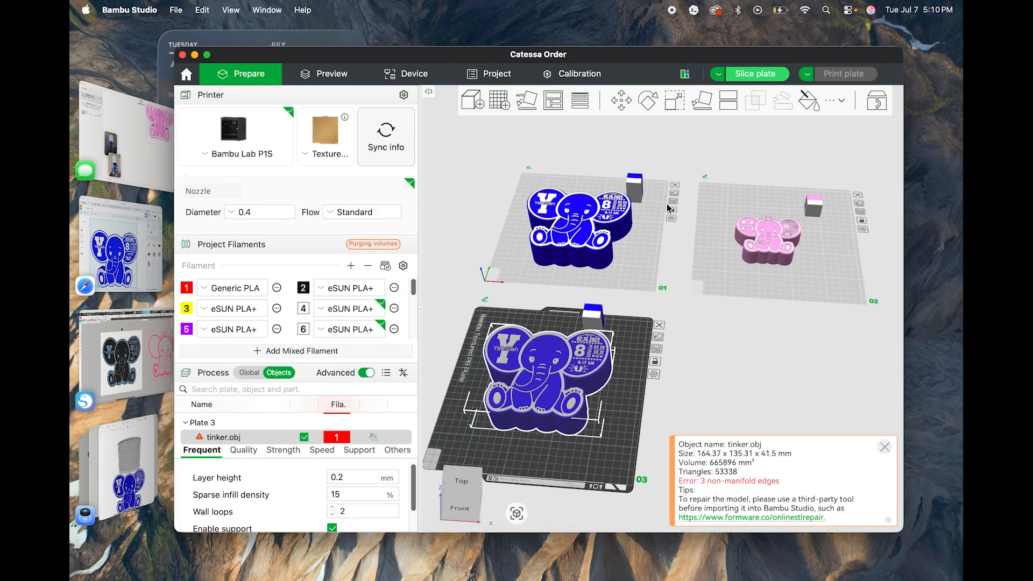
pyautogui.click(761, 75)
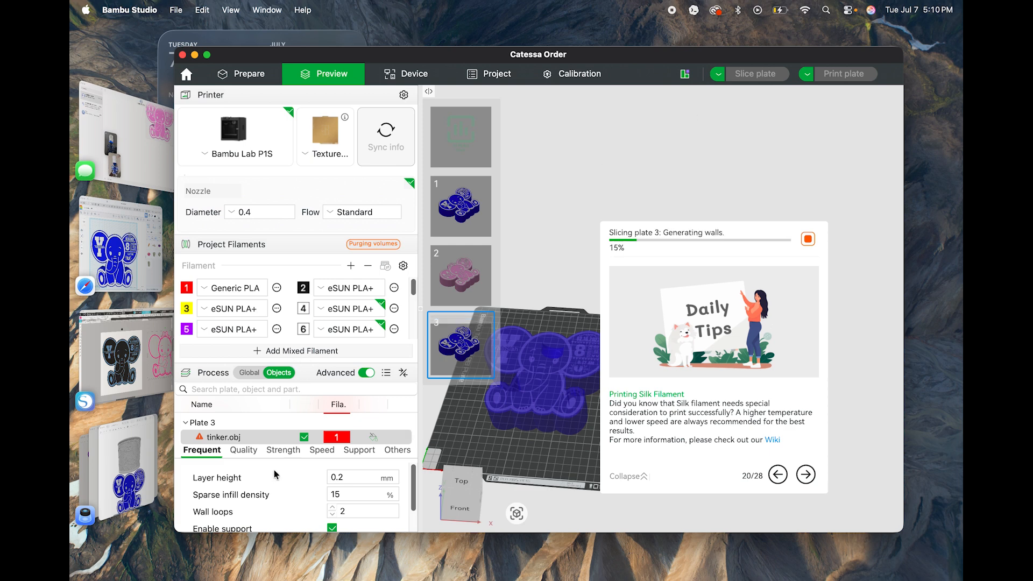
# Step: Review plate 3's slicing result (207 layers, about 4h4m, 189.05 g) and dismiss the tips card
pyautogui.scroll(-2, 276, 474)
pyautogui.scroll(2, 275, 473)
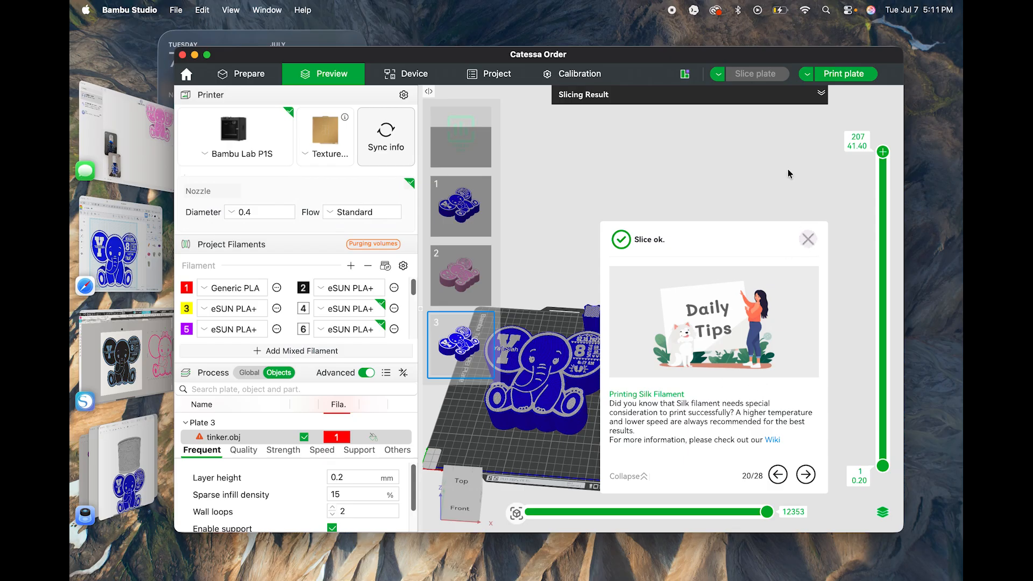
pyautogui.click(821, 93)
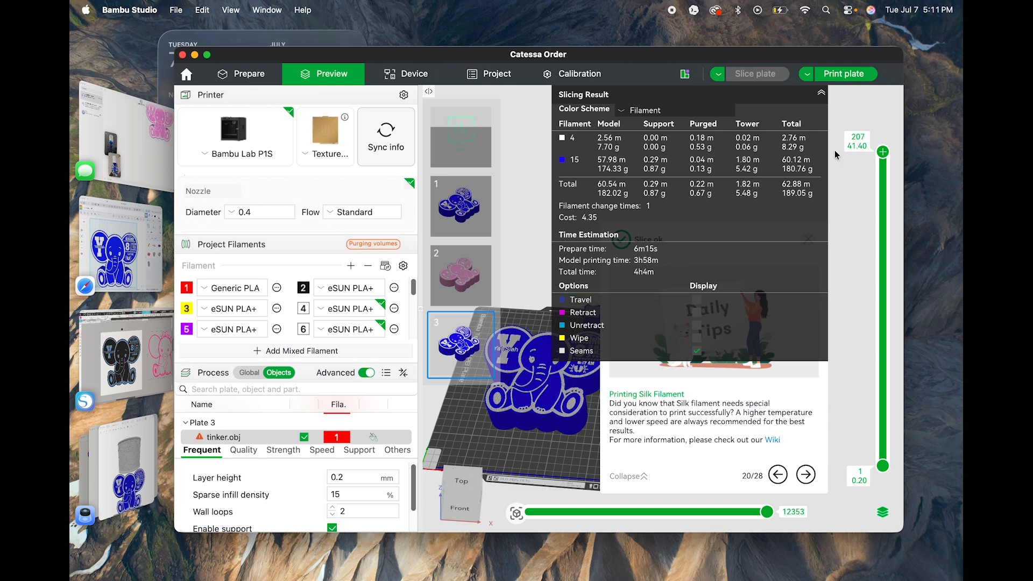
pyautogui.click(821, 93)
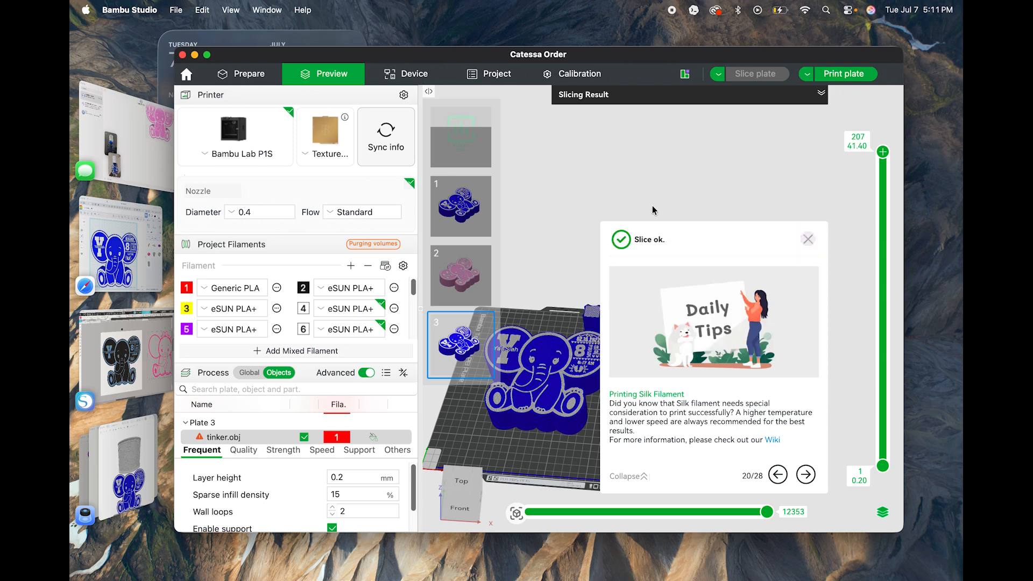
pyautogui.click(808, 239)
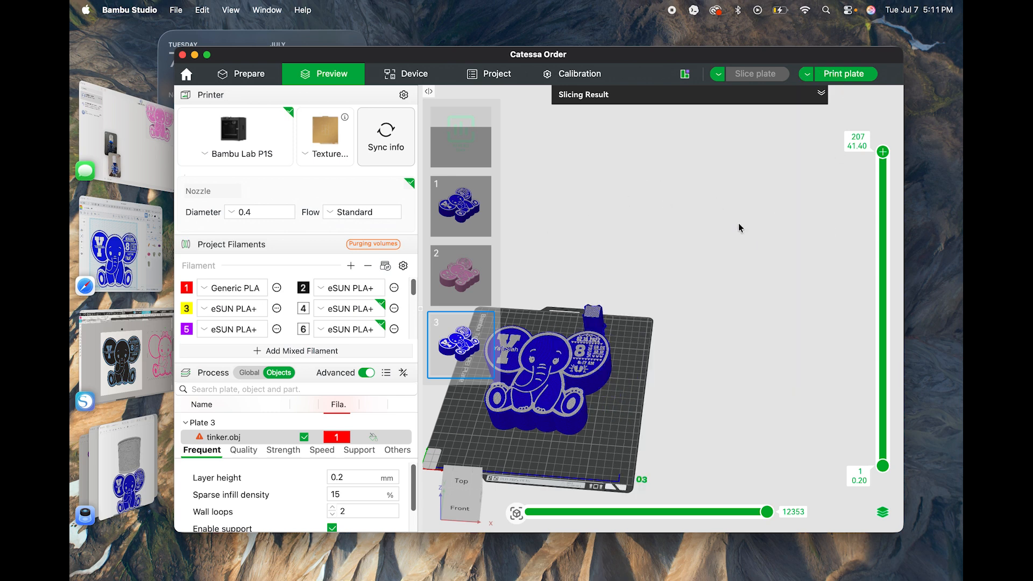